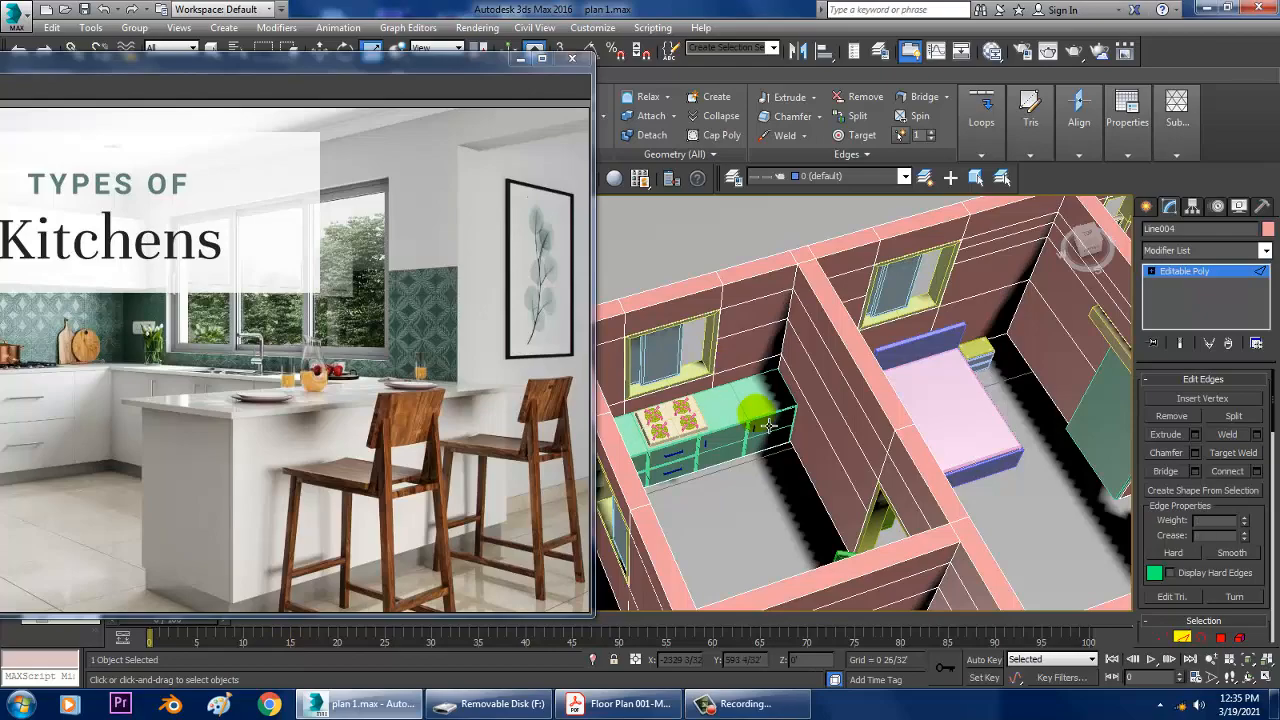
Examine the kitchen counter and four-burner stove in the model alongside the kitchen reference image
middle_click_drag(956, 447, 960, 492, "alt")
scroll(898, 455, "up", 4)
scroll(958, 490, "down", 6)
scroll(870, 472, "up", 5)
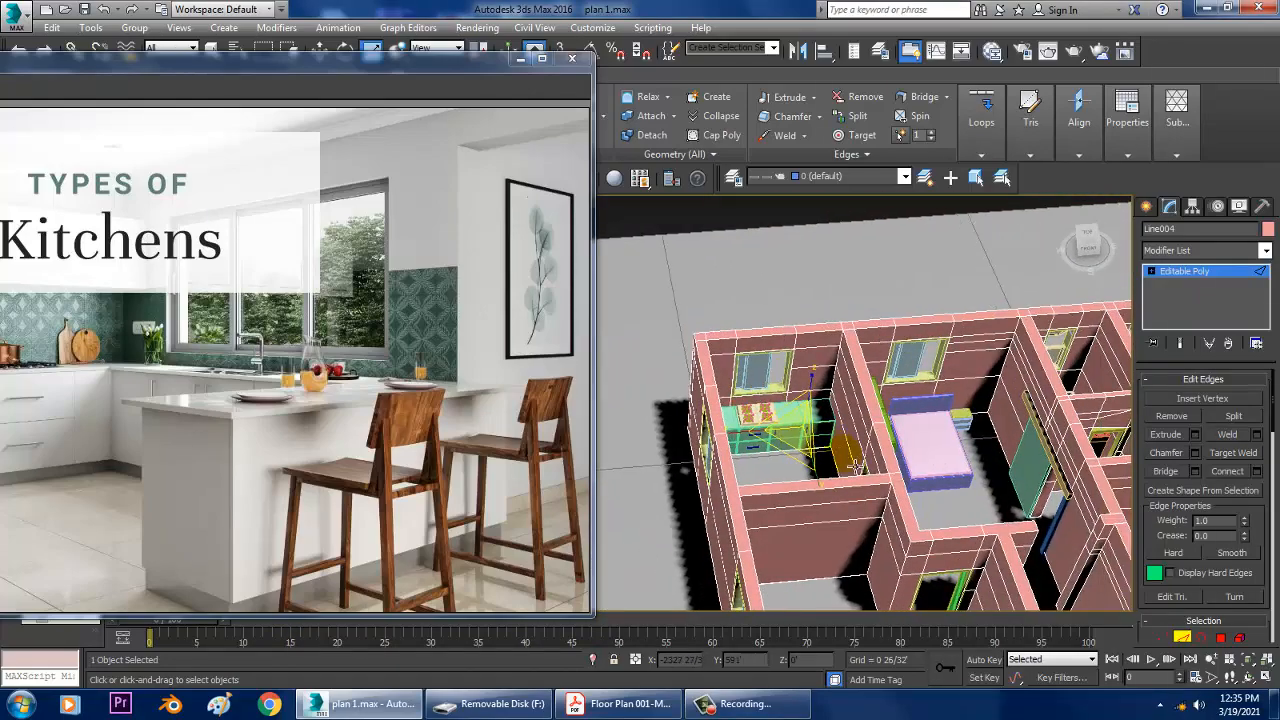
middle_click_drag(870, 472, 870, 352)
left_click_drag(333, 64, 433, 81)
middle_click_drag(943, 386, 908, 322)
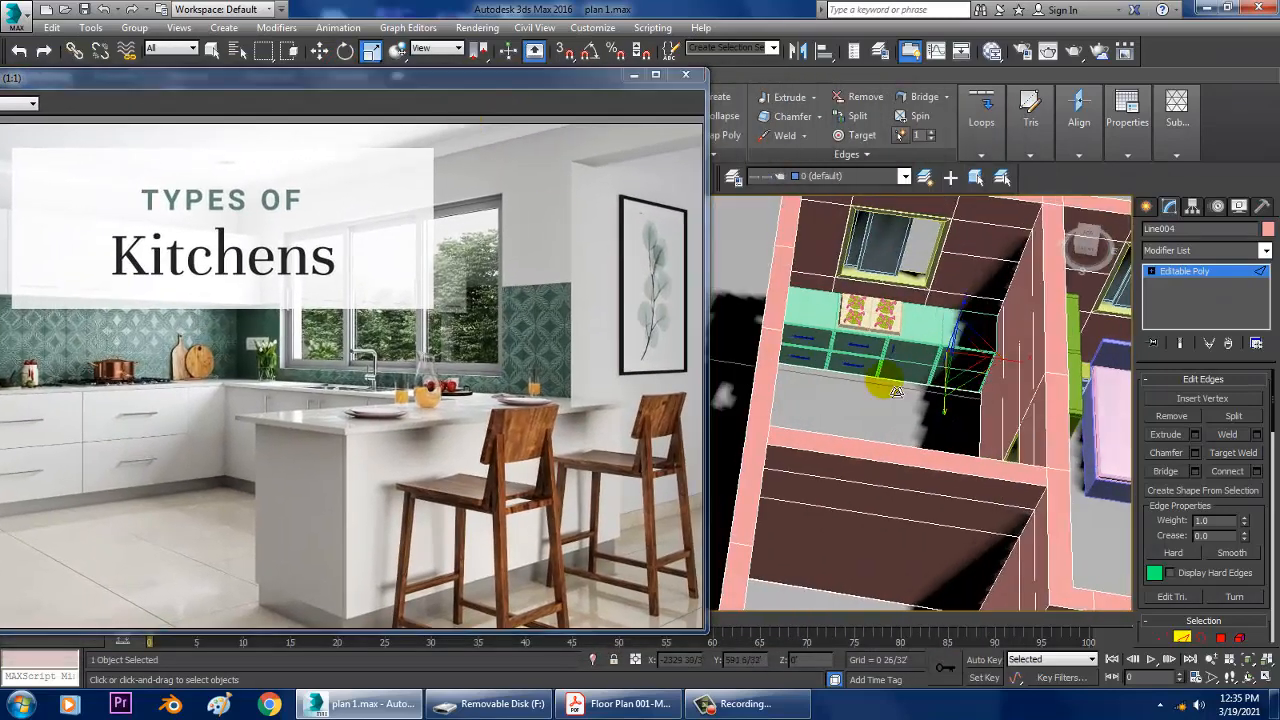
scroll(908, 322, "up", 3)
scroll(908, 322, "up", 5)
middle_click_drag(914, 378, 1009, 423, "alt")
scroll(1009, 423, "up", 6)
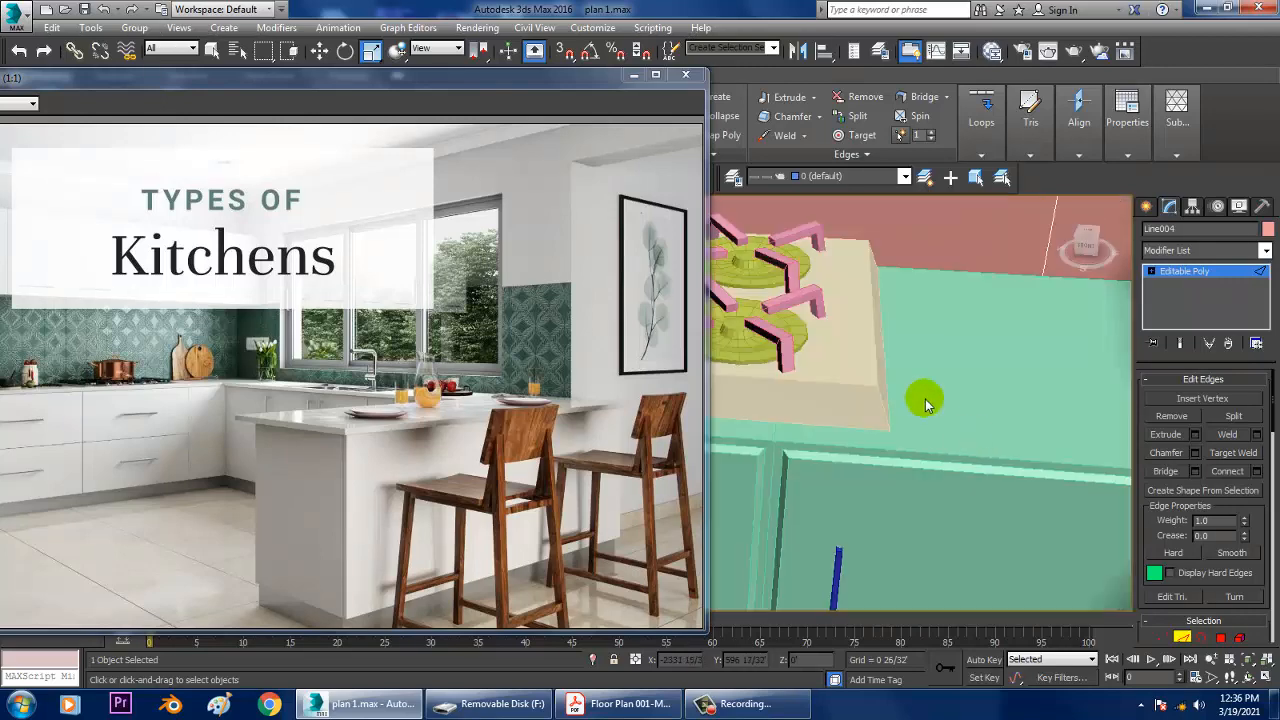
middle_click_drag(901, 416, 834, 387, "alt")
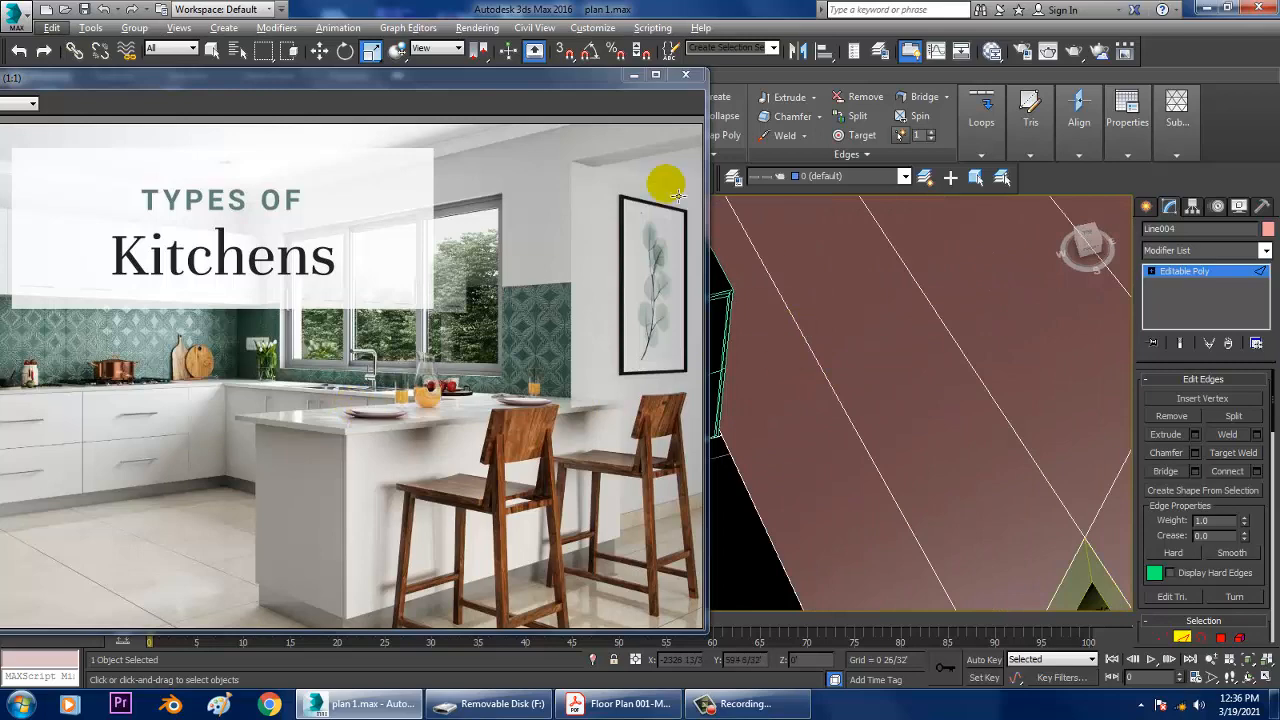
left_click_drag(410, 88, 362, 82)
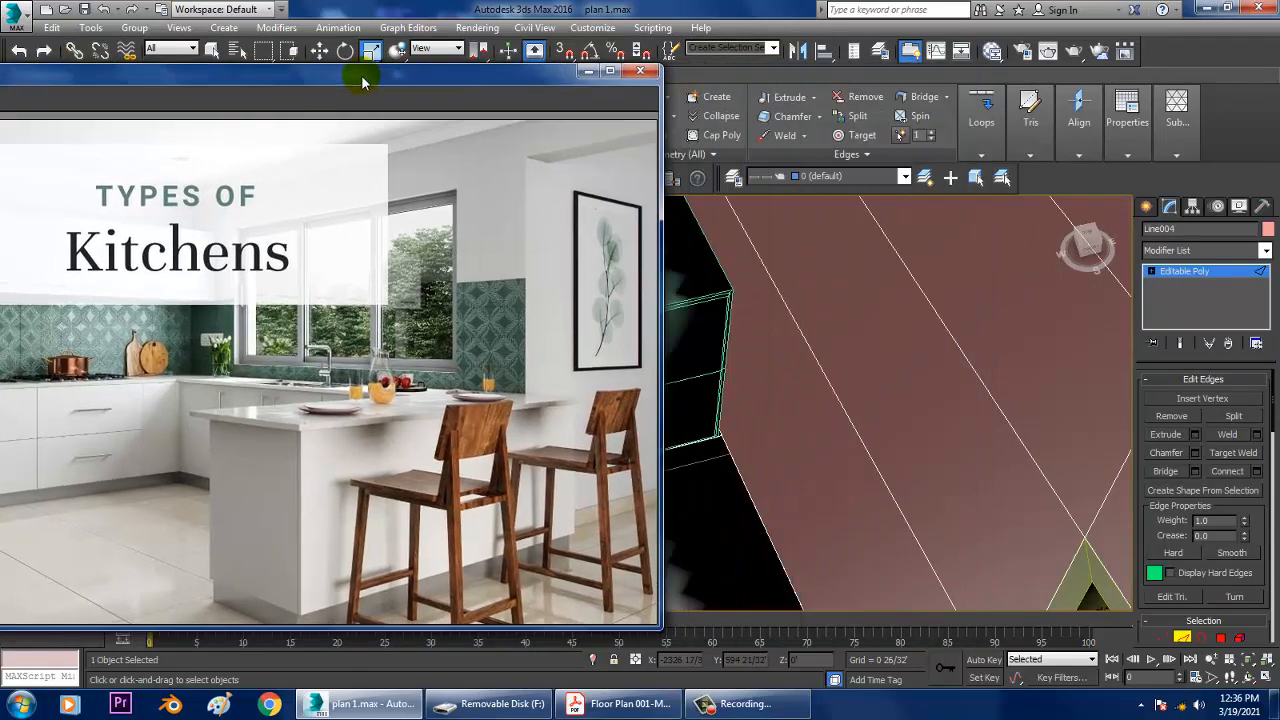
middle_click_drag(962, 368, 988, 392)
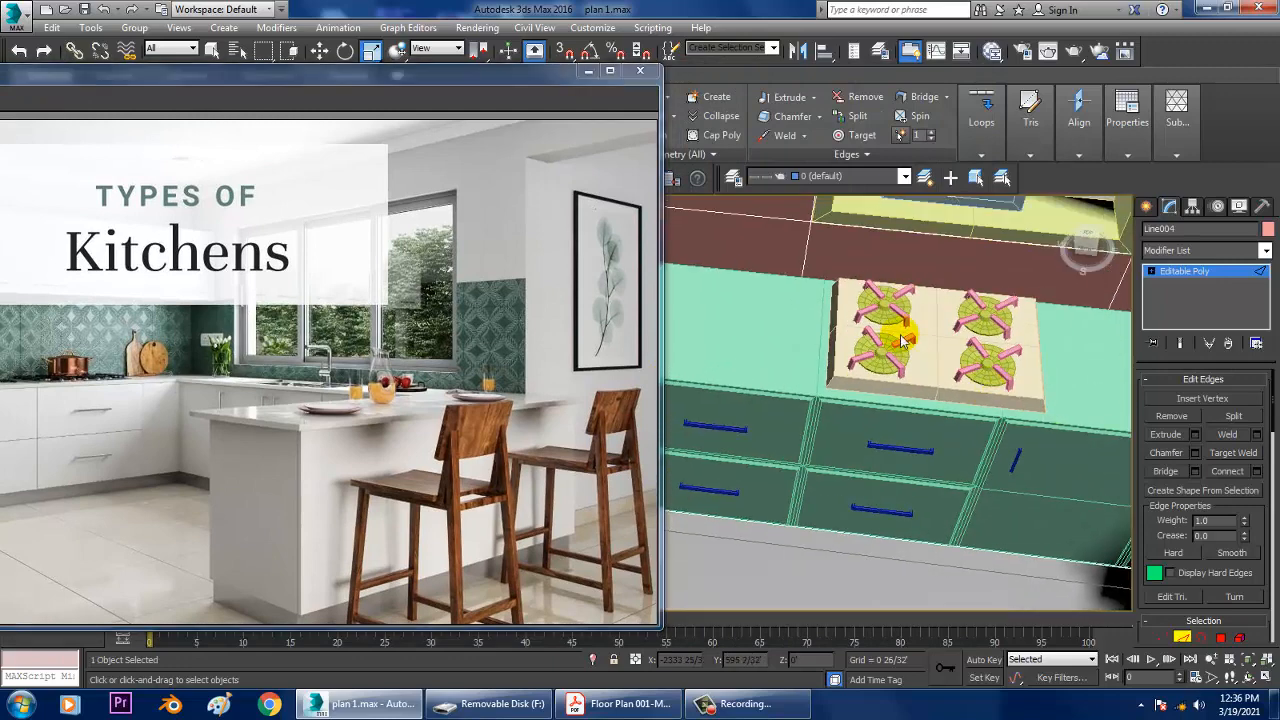
Leave sub-object editing of the walls and select the stove's base block, ready for moving
left_click(1192, 277)
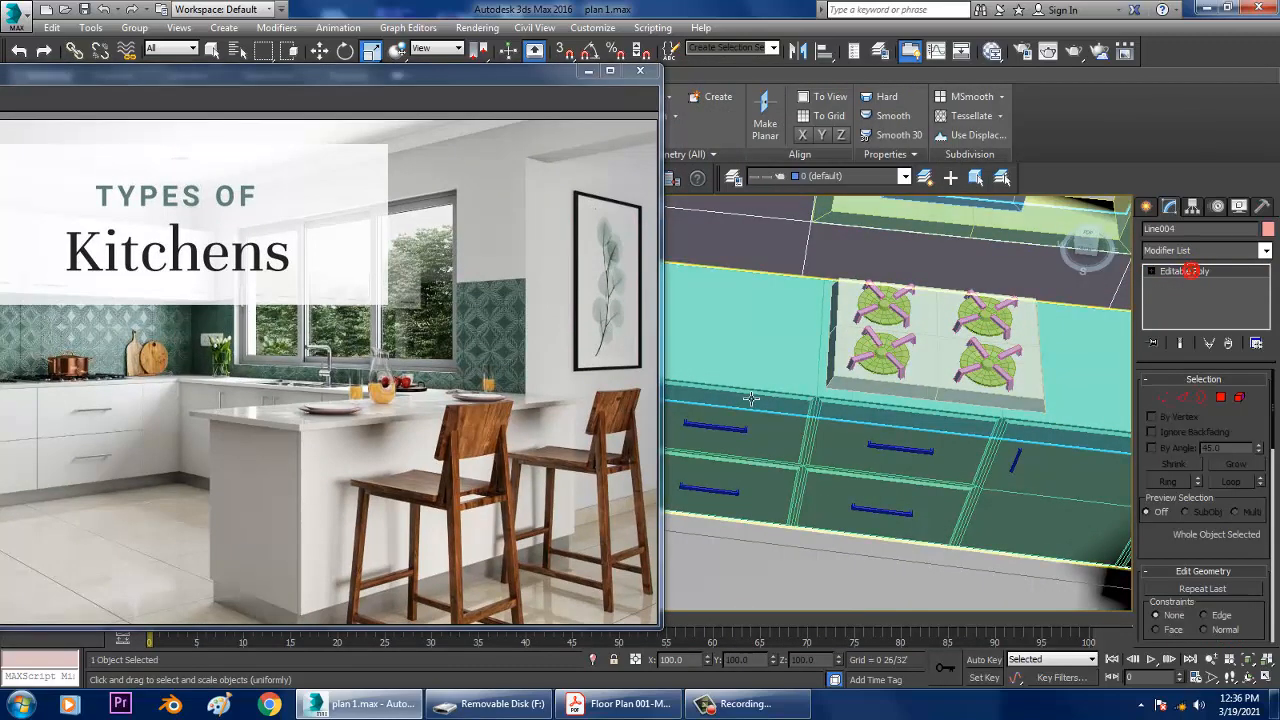
left_click(943, 357)
key("z")
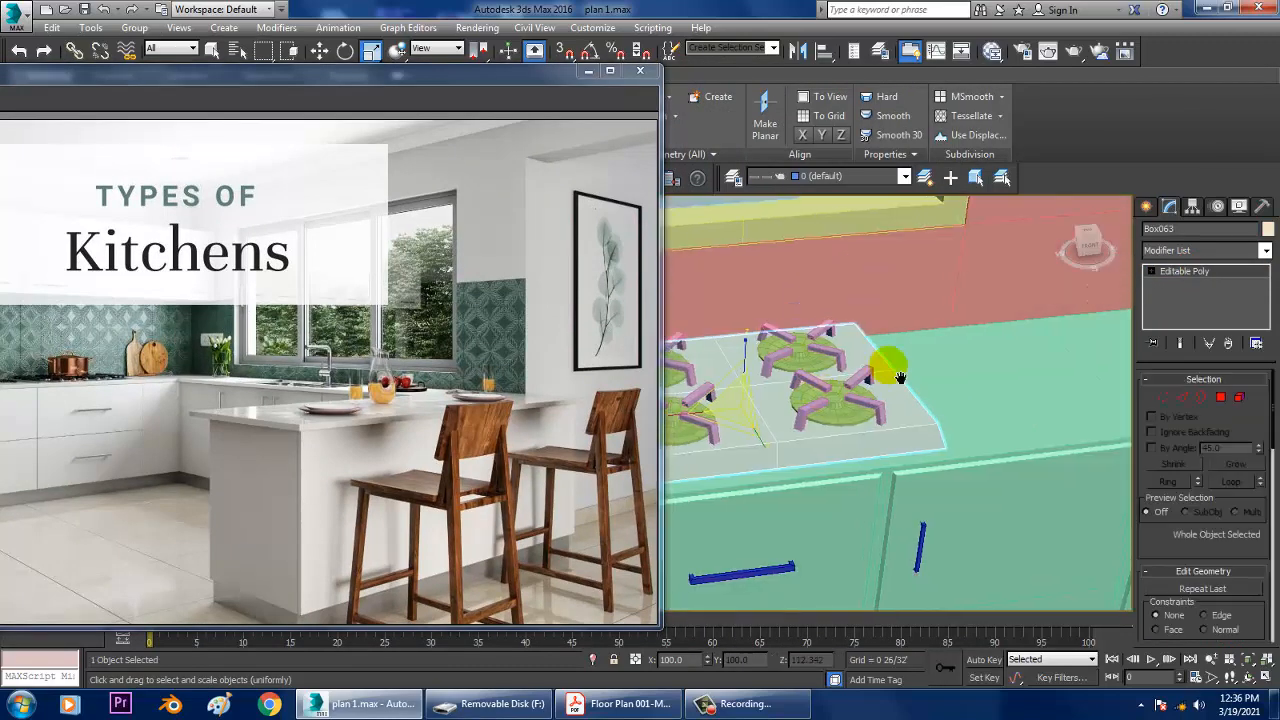
key("w")
left_click(953, 352)
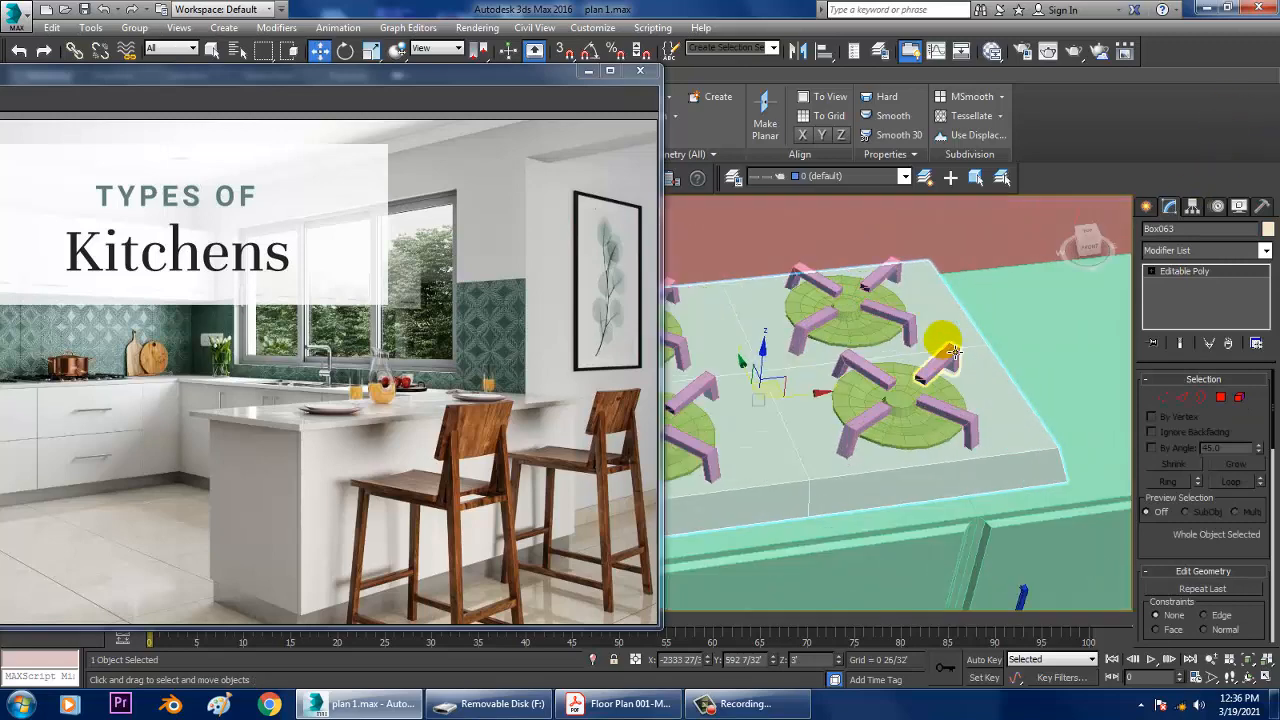
With AutoGrid enabled, create a thin cylinder of about 0 1/32' radius on the stove base's front face, below a front burner
left_click(1146, 207)
left_click(1172, 342)
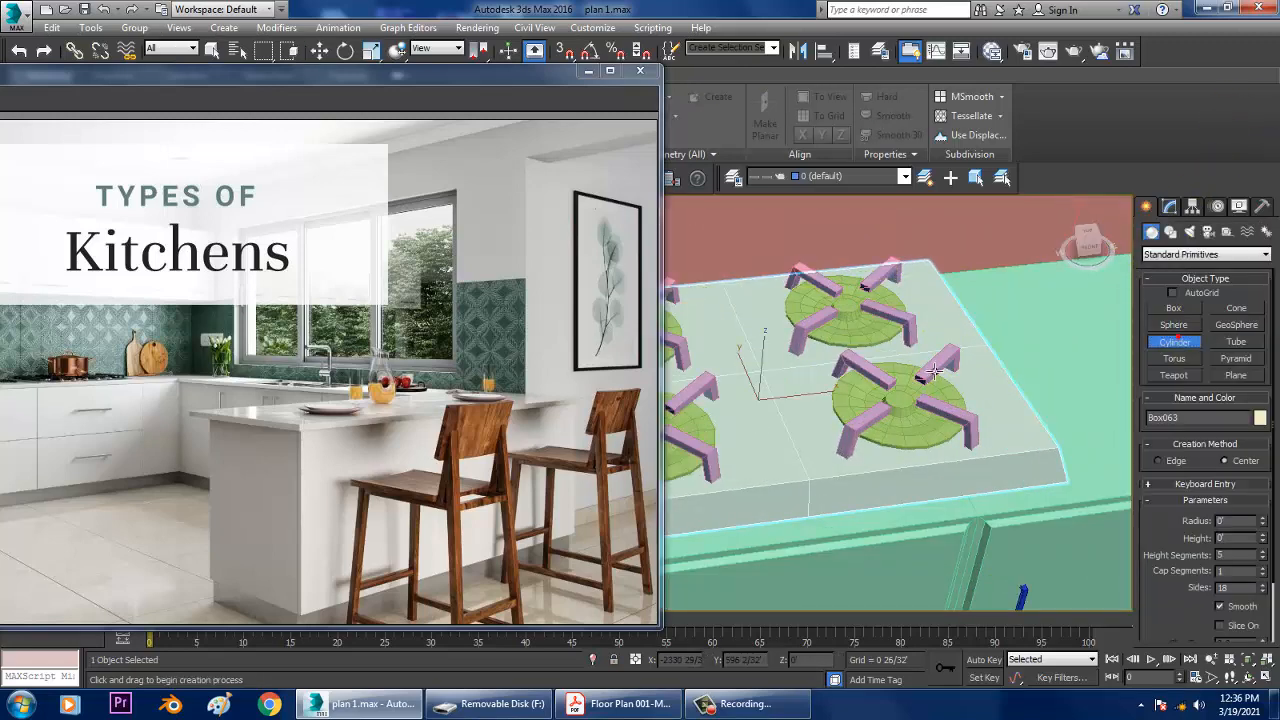
scroll(846, 430, "up", 6)
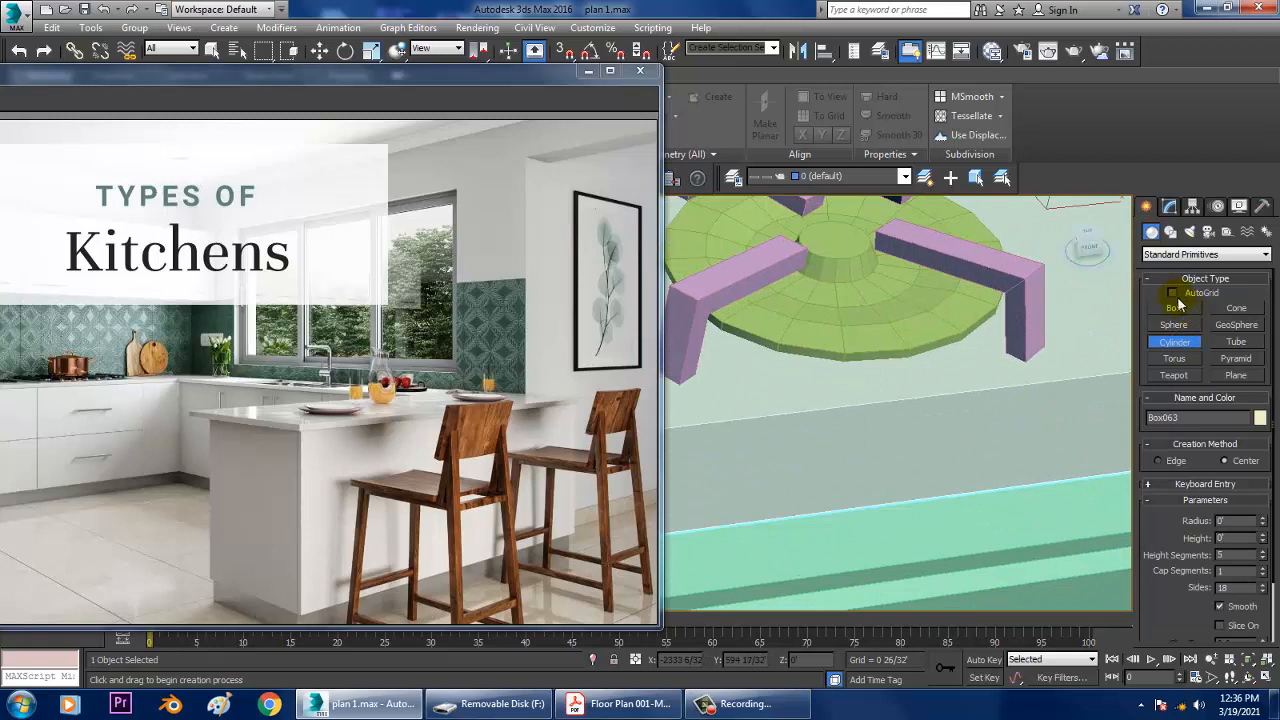
left_click_drag(818, 468, 838, 512)
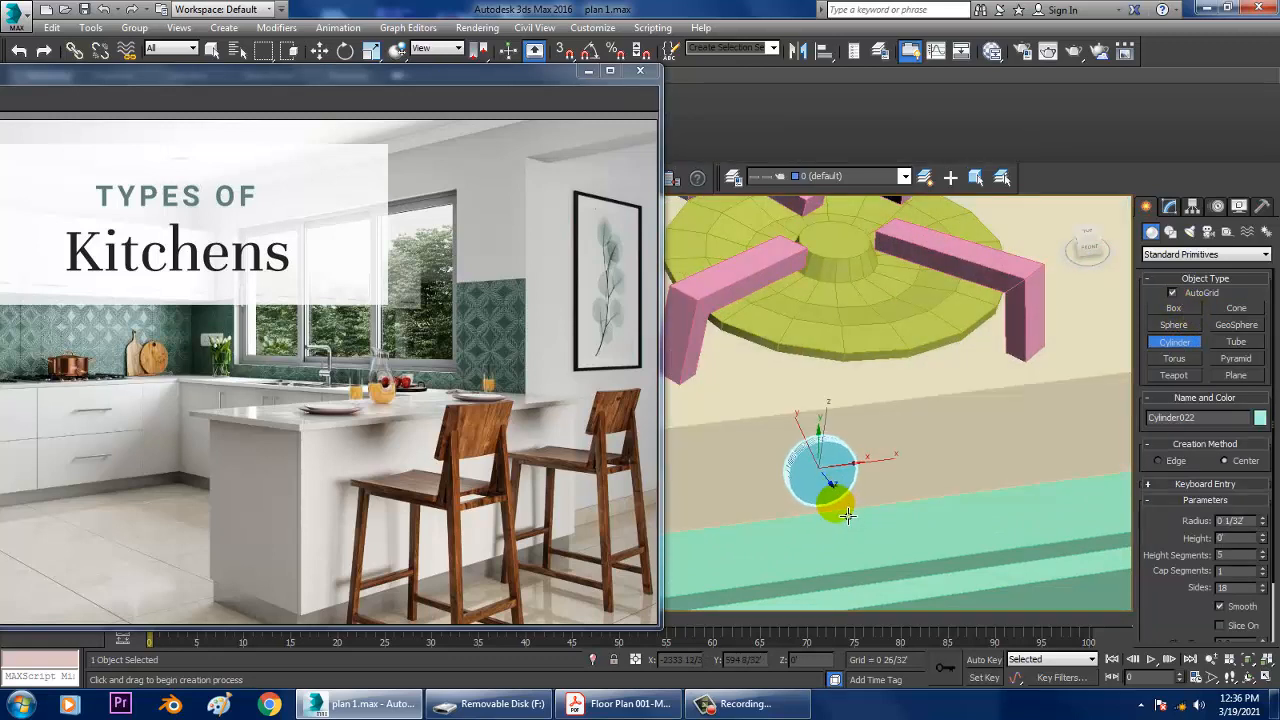
key("w")
scroll(840, 478, "up", 6)
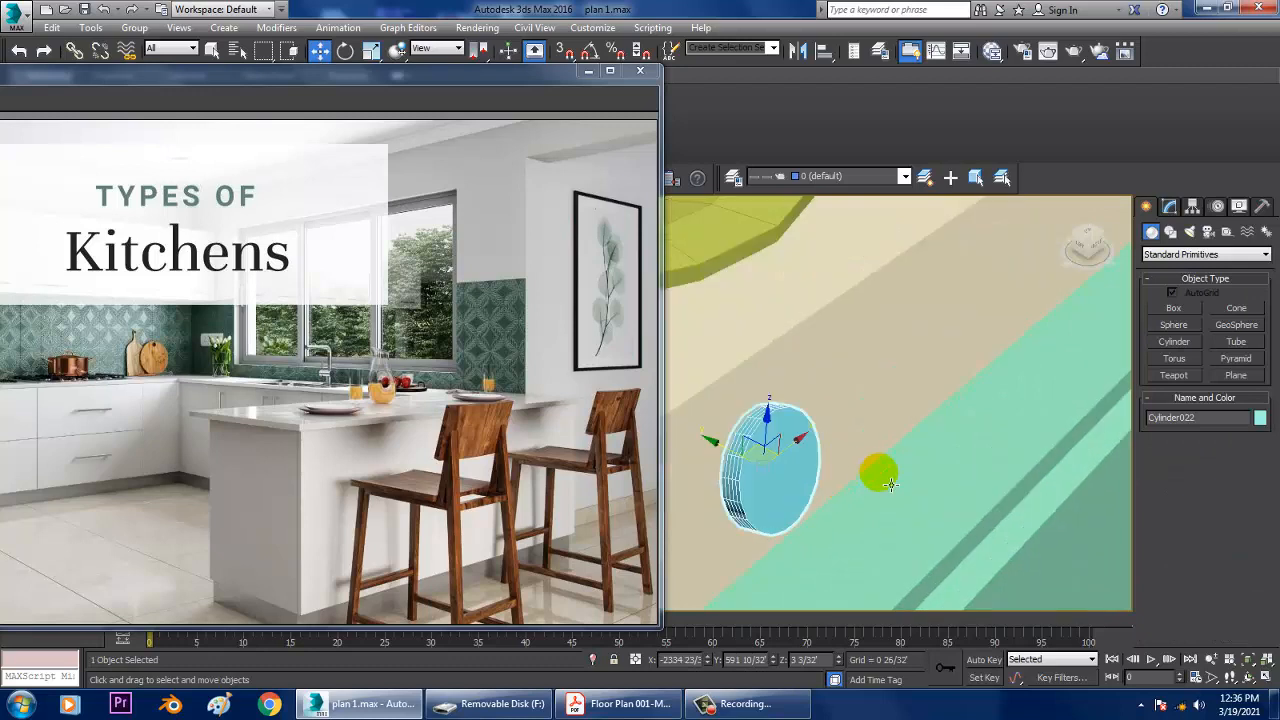
Set the cylinder to 1 height segment and 12 sides, and convert it to an editable poly
left_click(1170, 206)
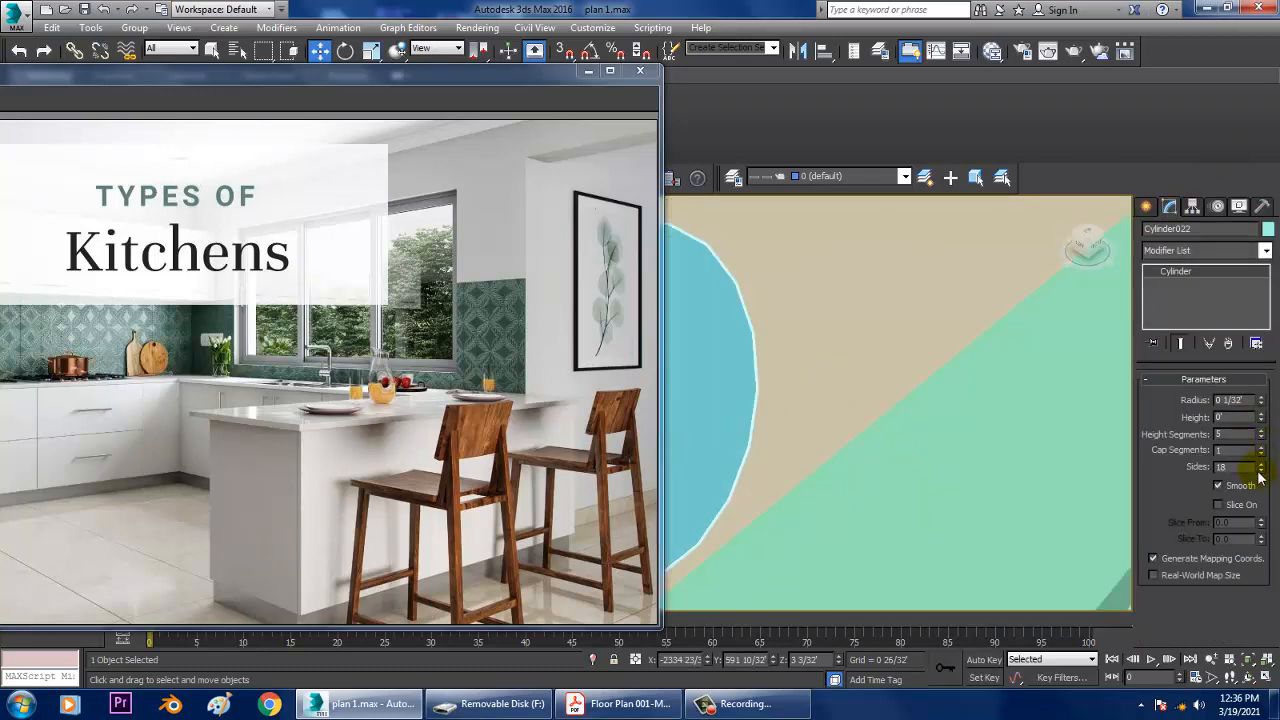
left_click_drag(1262, 470, 1277, 484)
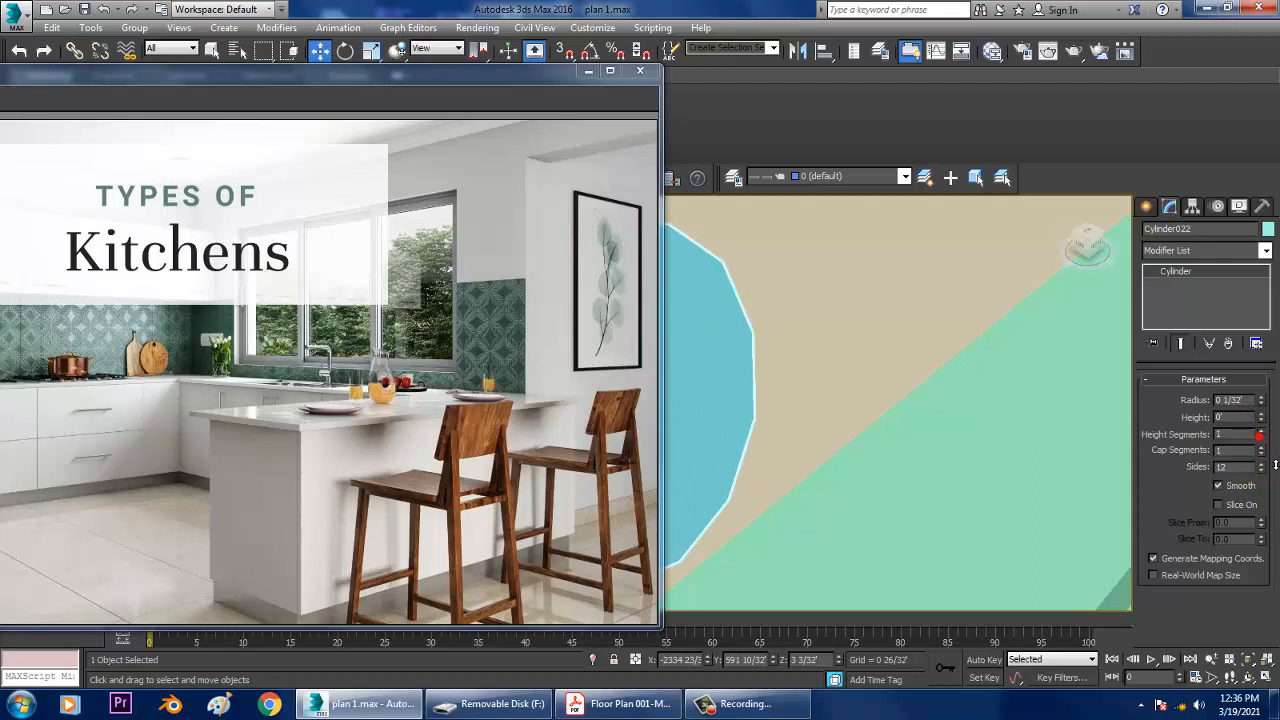
scroll(900, 370, "down", 8)
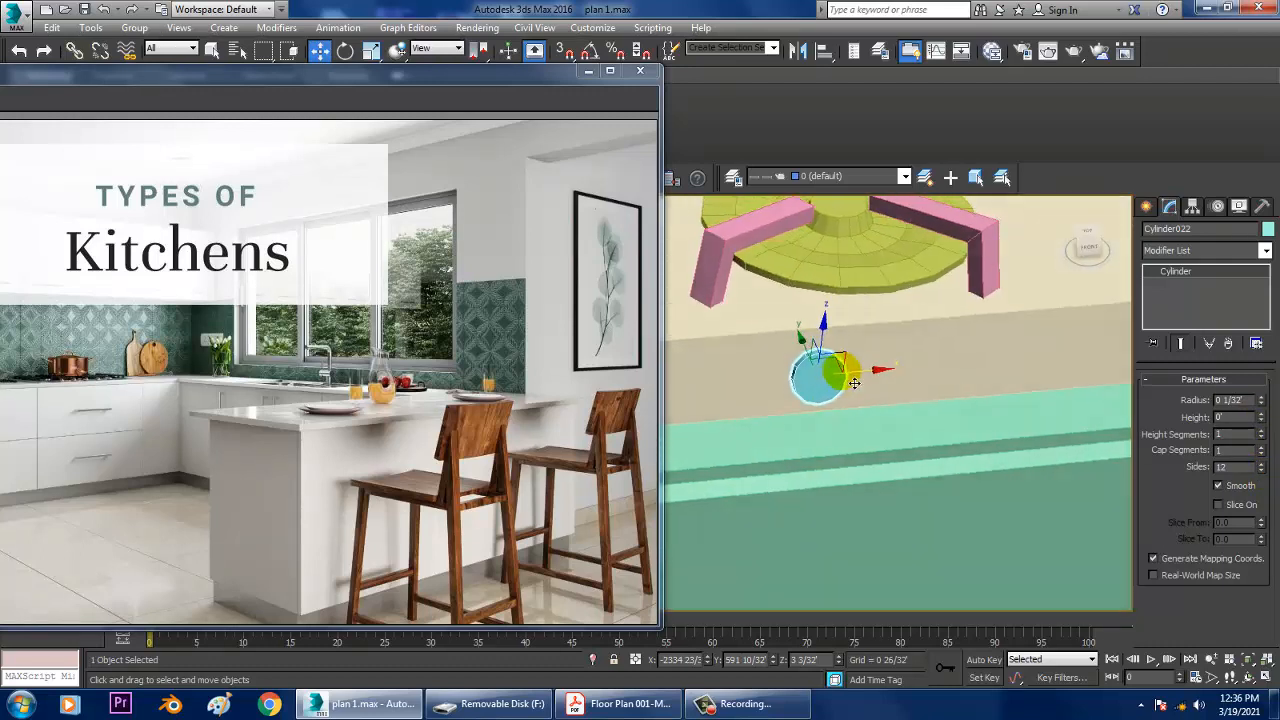
scroll(854, 383, "up", 4)
right_click(769, 346)
mouse_move(840, 499)
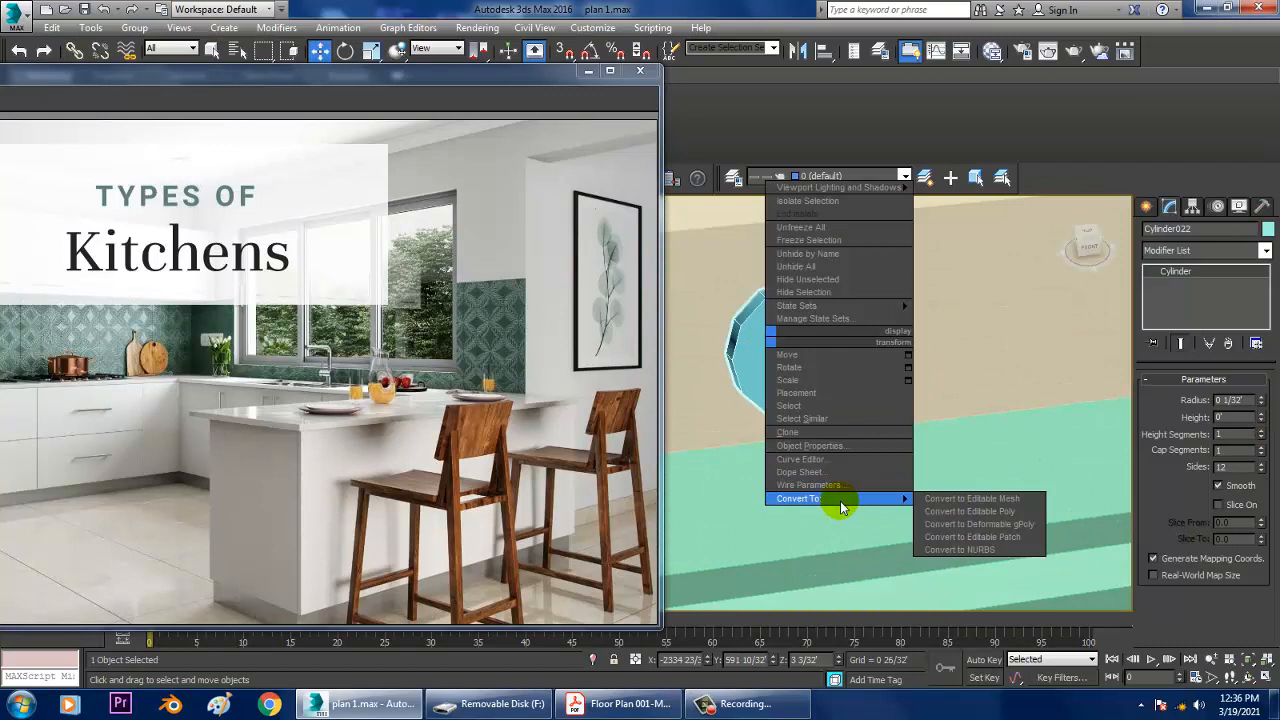
left_click(1008, 512)
Cut two vertical lines across the knob cylinder's front face to separate a wide central strip
scroll(800, 330, "up", 3)
right_click(799, 308)
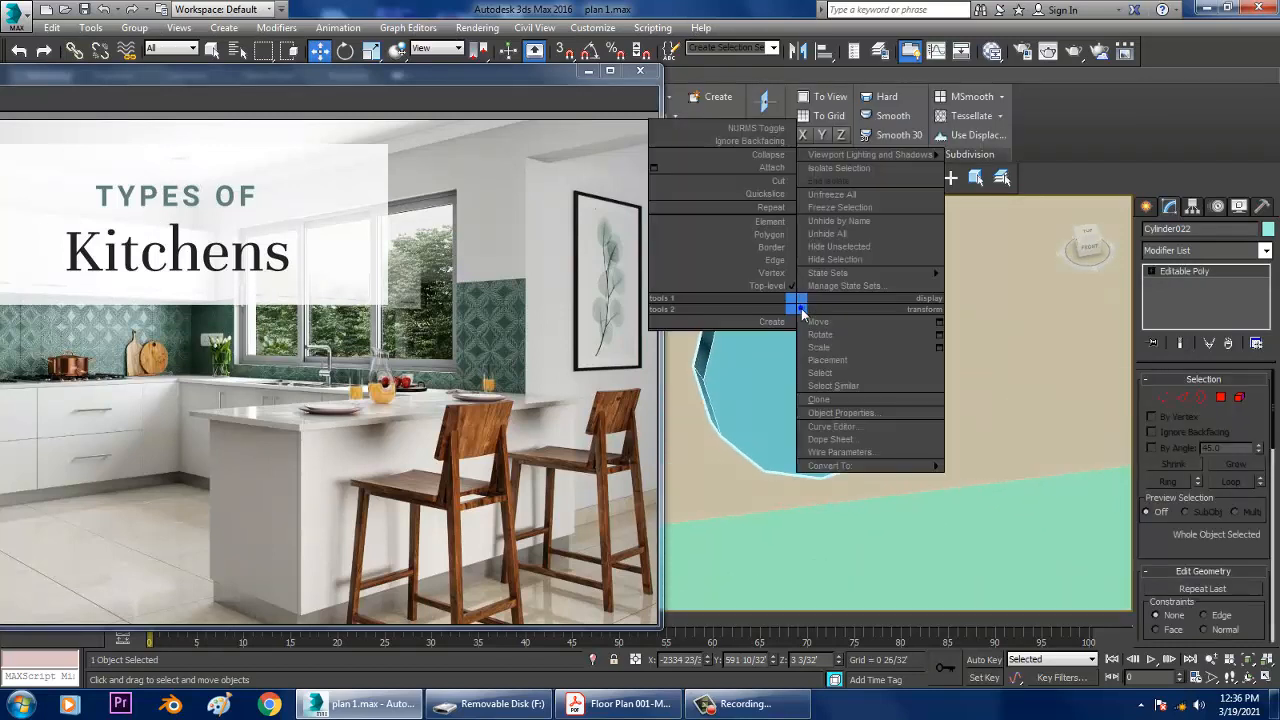
left_click(774, 179)
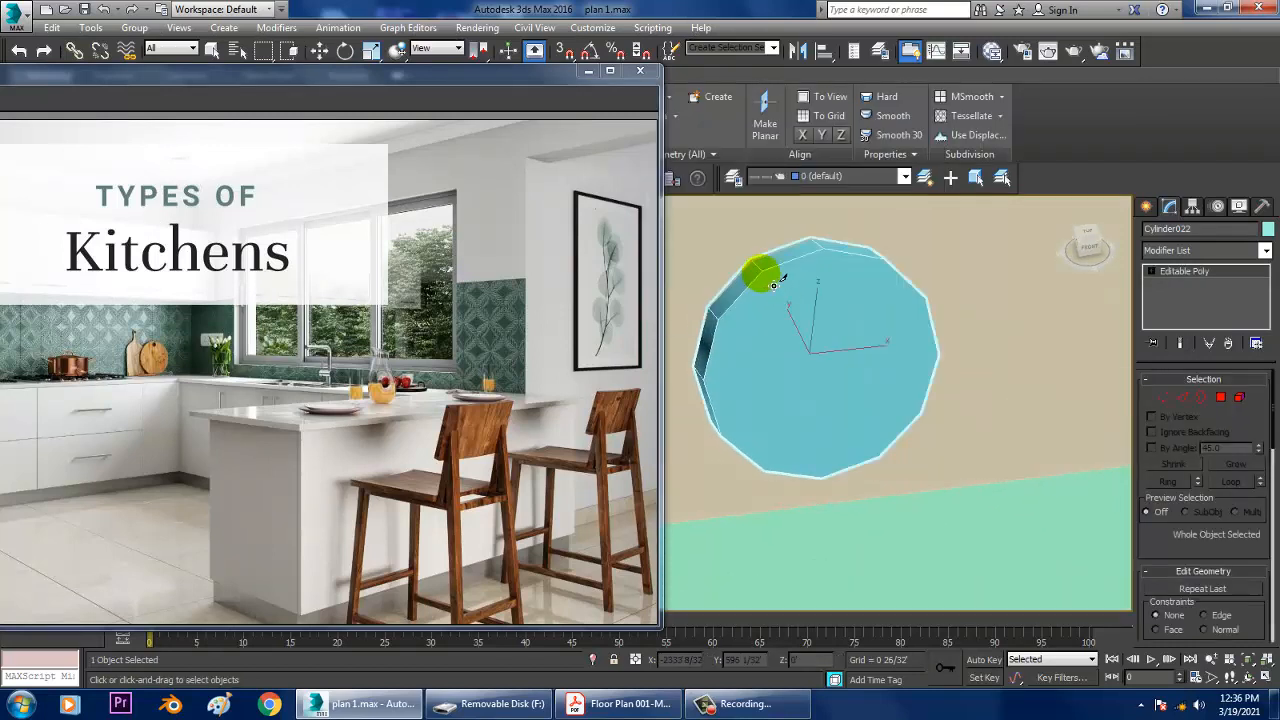
left_click(764, 471)
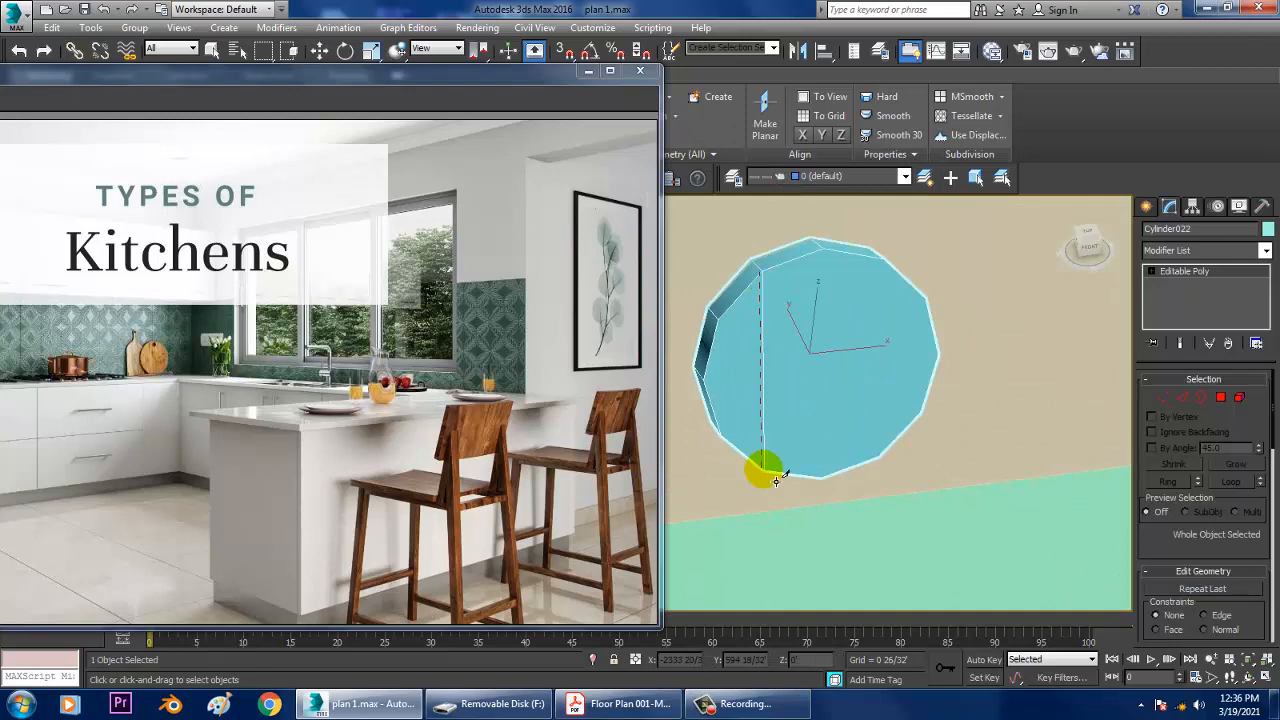
left_click(896, 268)
left_click(883, 456)
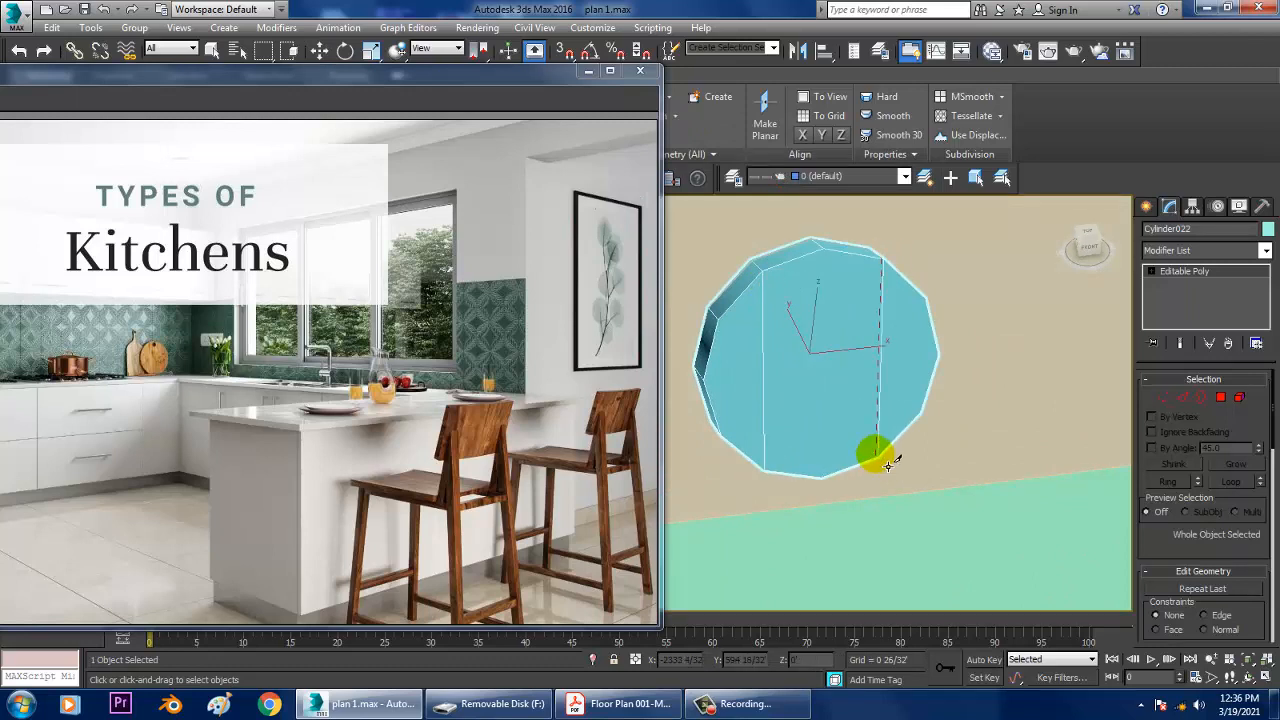
right_click(877, 452)
left_click(920, 371)
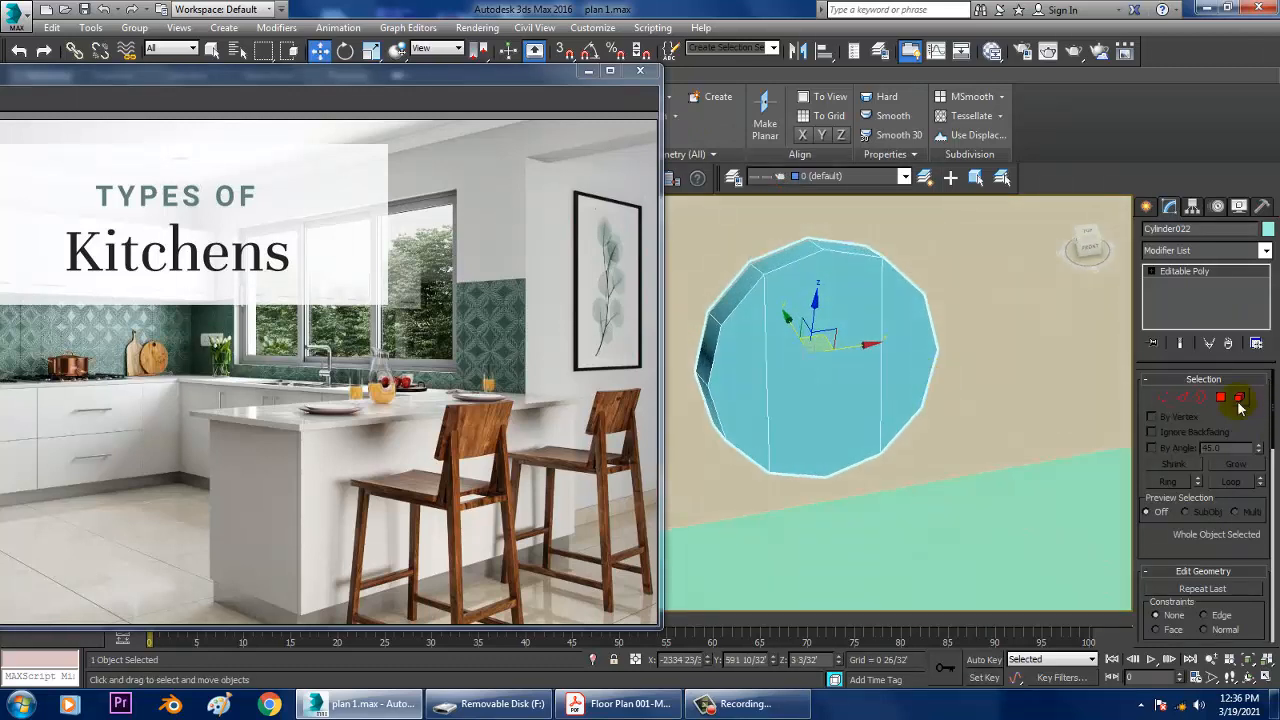
Bevel the central strip polygon of the knob's front face slightly outward with a small inward taper
key("4")
left_click(862, 383)
middle_click_drag(864, 384, 1245, 462, "alt")
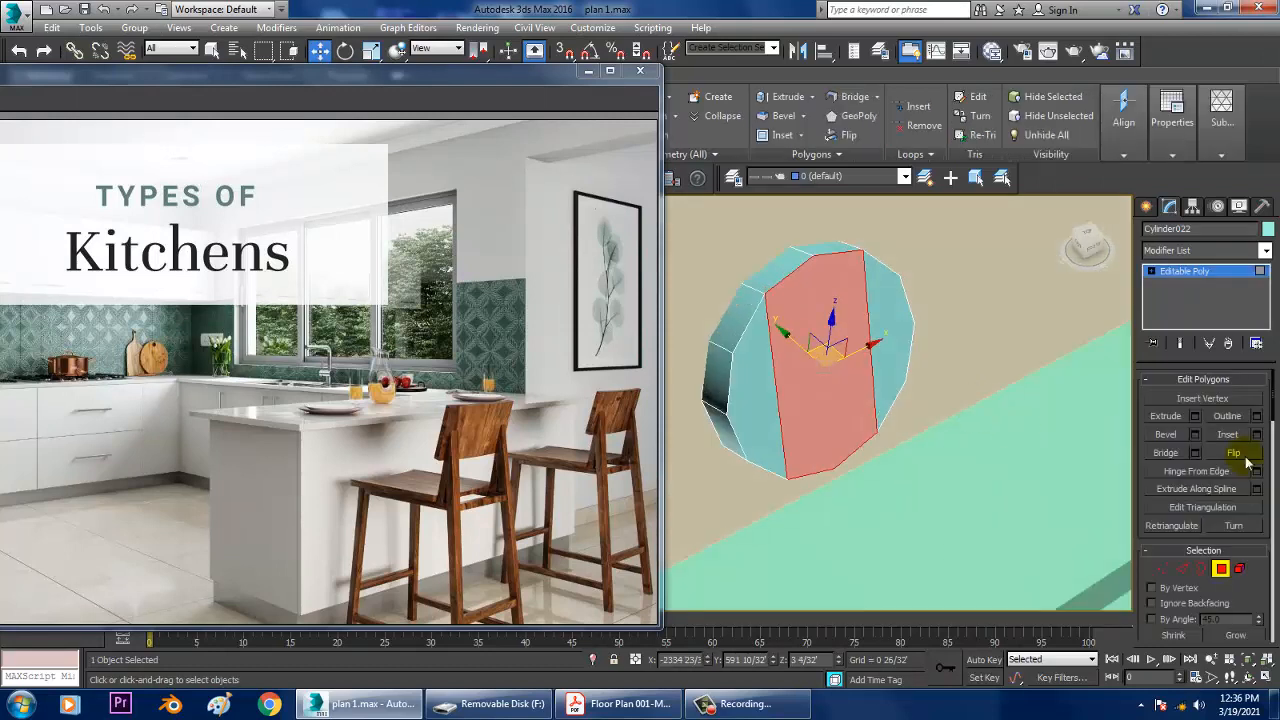
left_click(1195, 433)
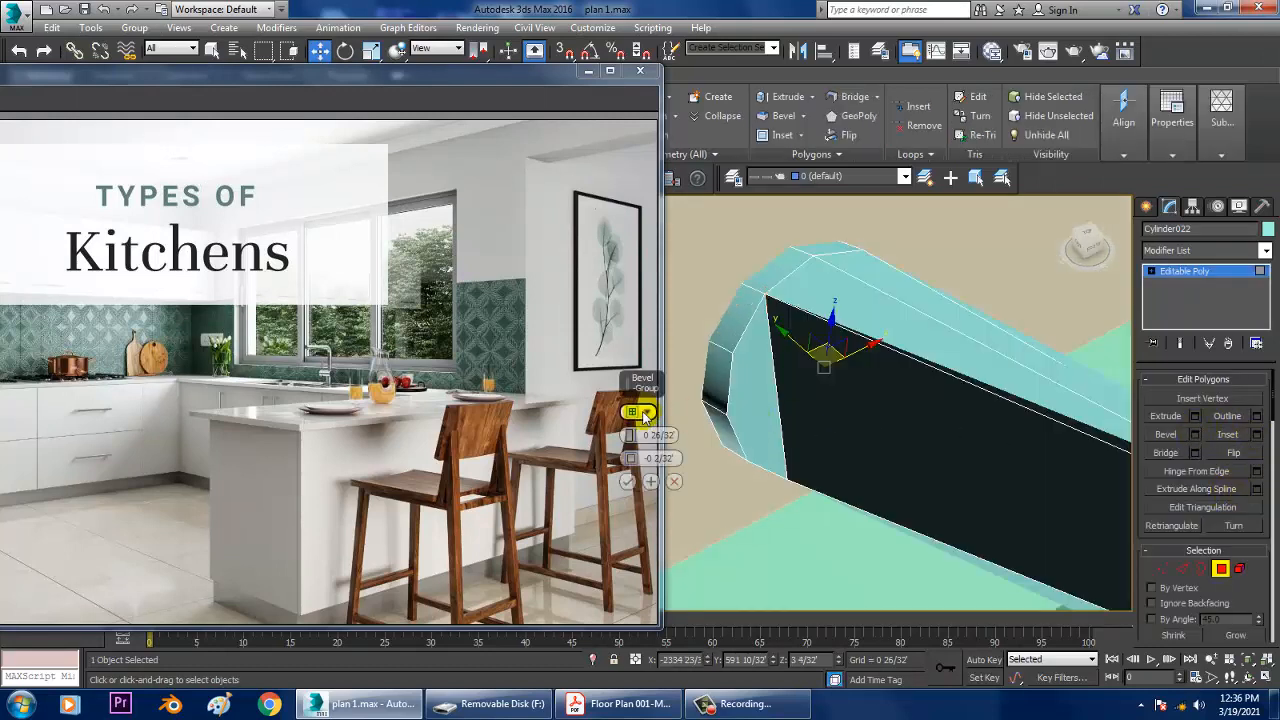
left_click_drag(631, 441, 924, 396)
middle_click_drag(924, 396, 913, 395)
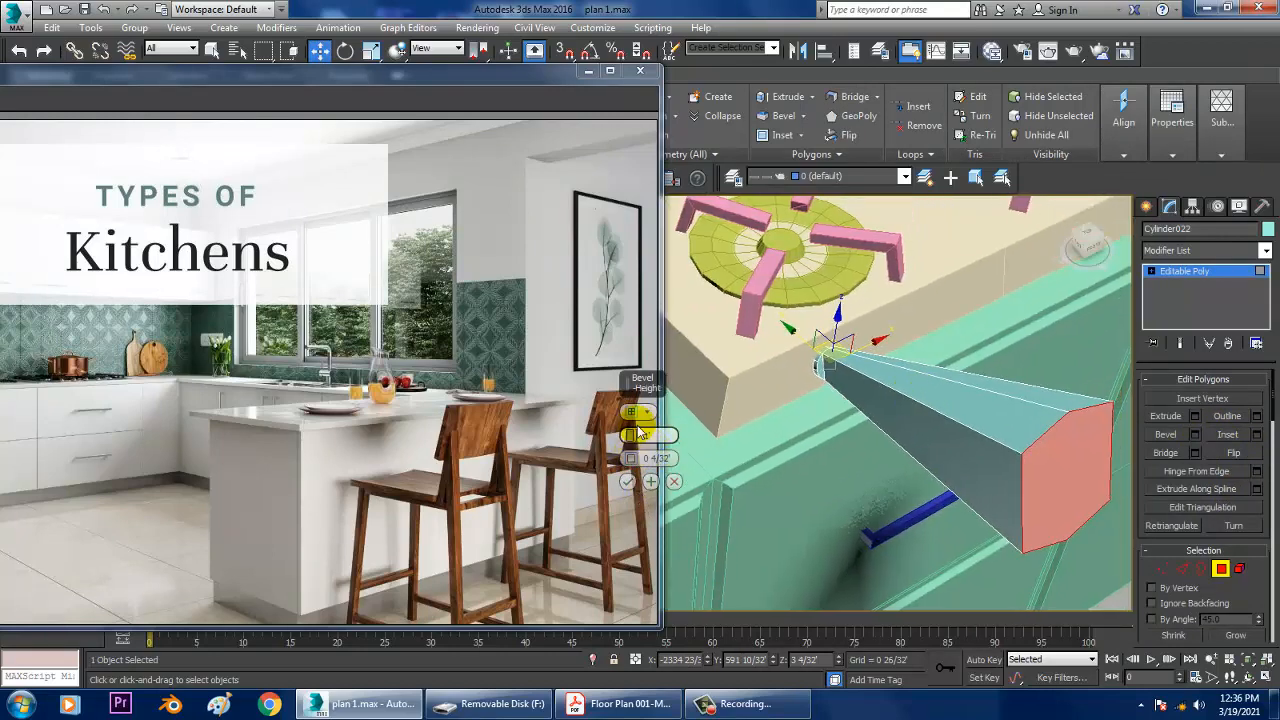
left_click_drag(631, 448, 639, 483)
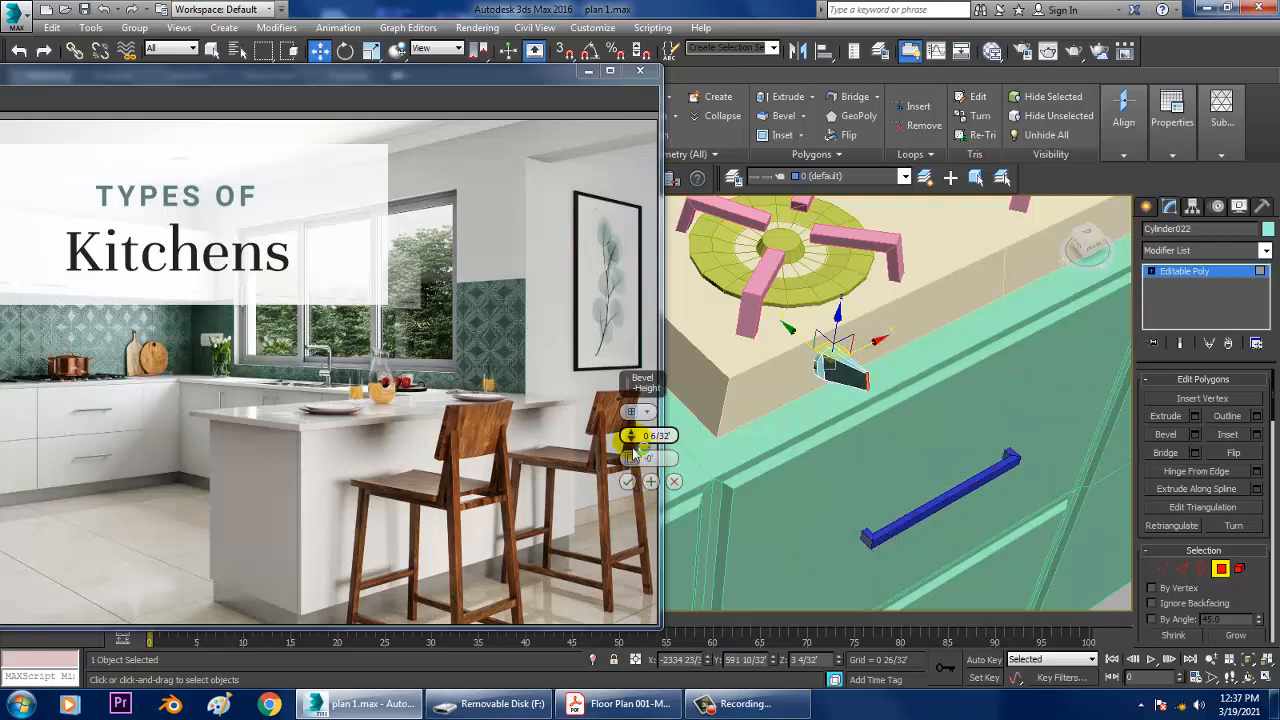
left_click_drag(633, 452, 645, 470)
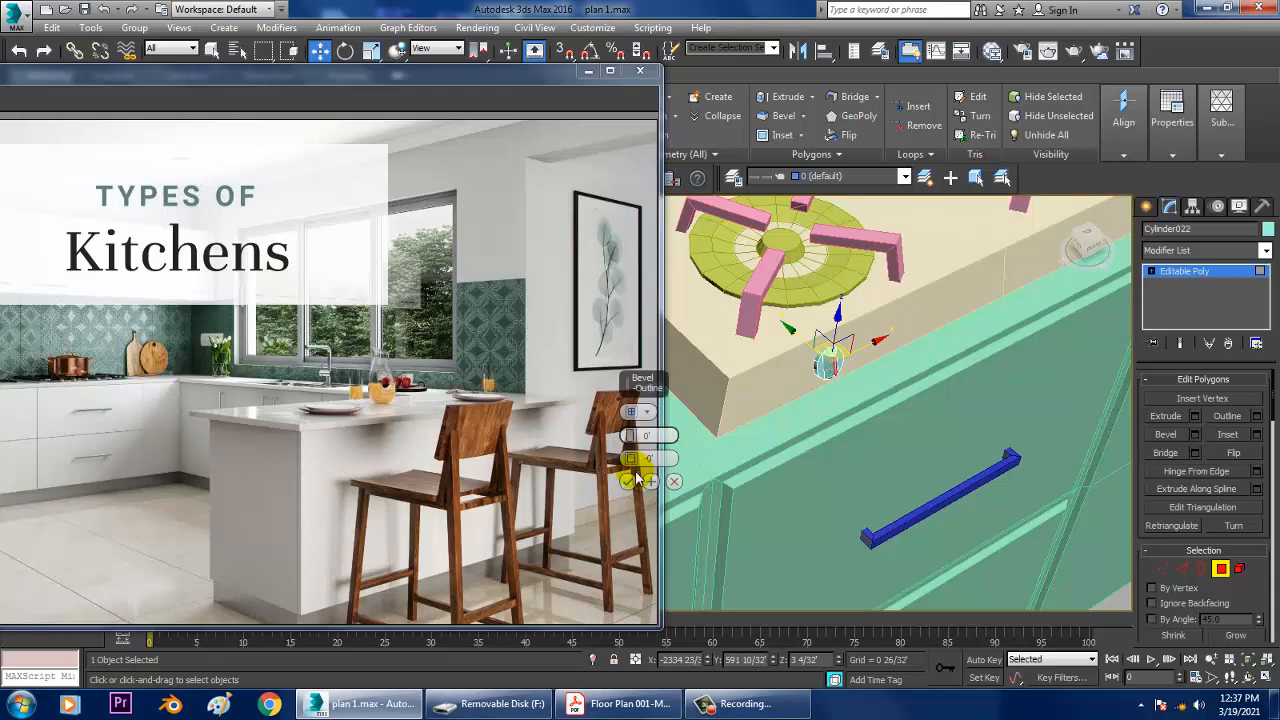
left_click(628, 481)
Move the knob's beveled front polygon slightly further out from the stove and leave polygon editing
key("z")
scroll(897, 367, "down", 4)
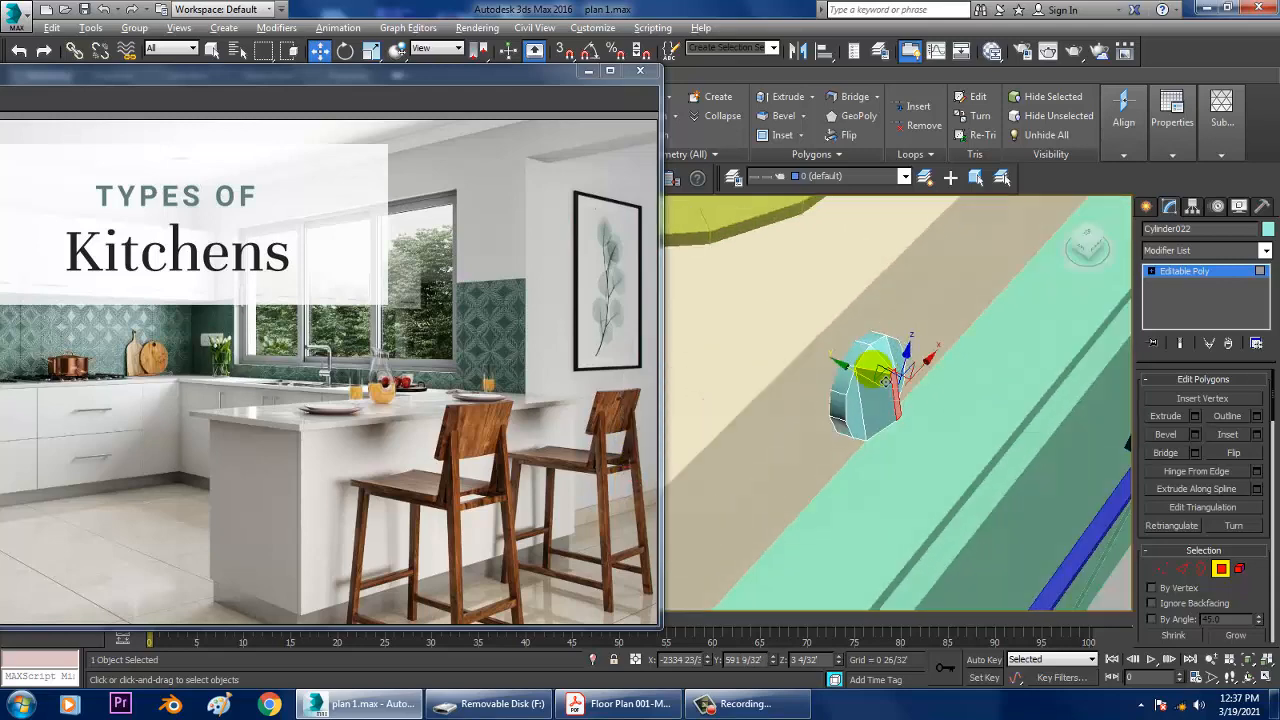
middle_click_drag(875, 371, 856, 384, "alt")
scroll(856, 384, "up", 3)
left_click_drag(864, 395, 874, 400)
left_click(1172, 275)
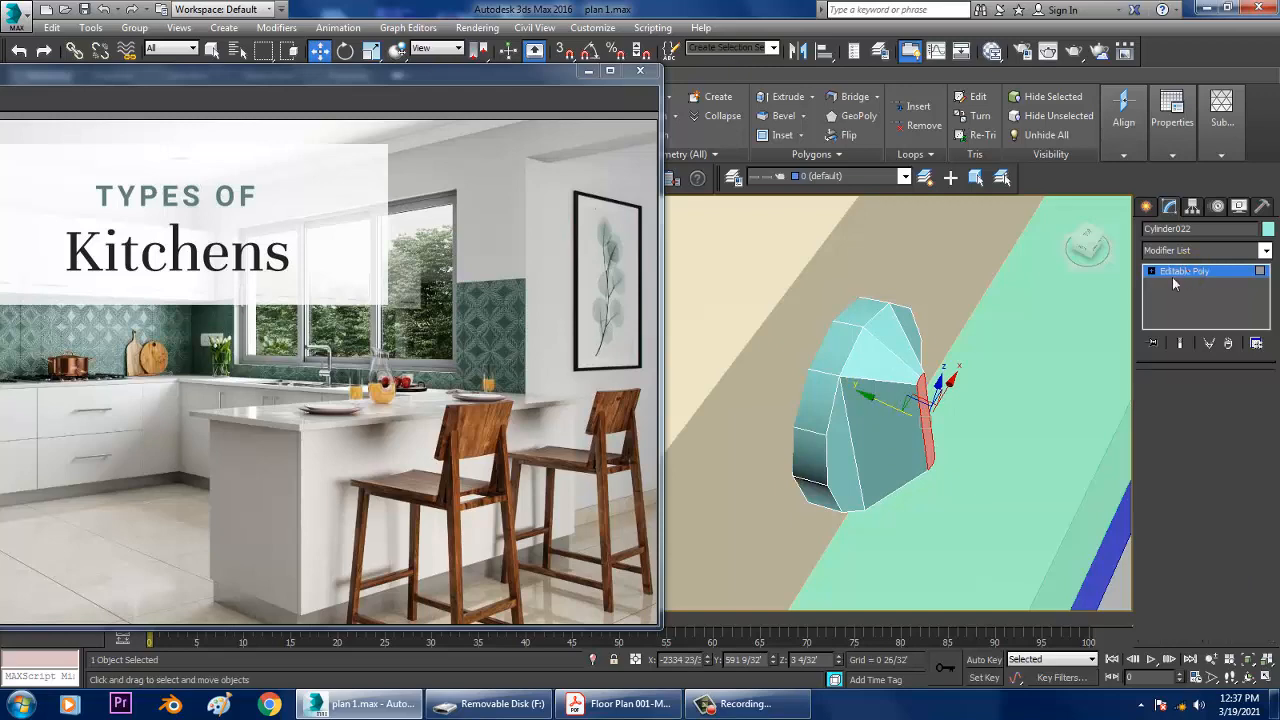
Clone the knob a short distance to the right along the stove's front edge as 1 copy
scroll(902, 346, "down", 8)
middle_click_drag(902, 346, 888, 379, "alt")
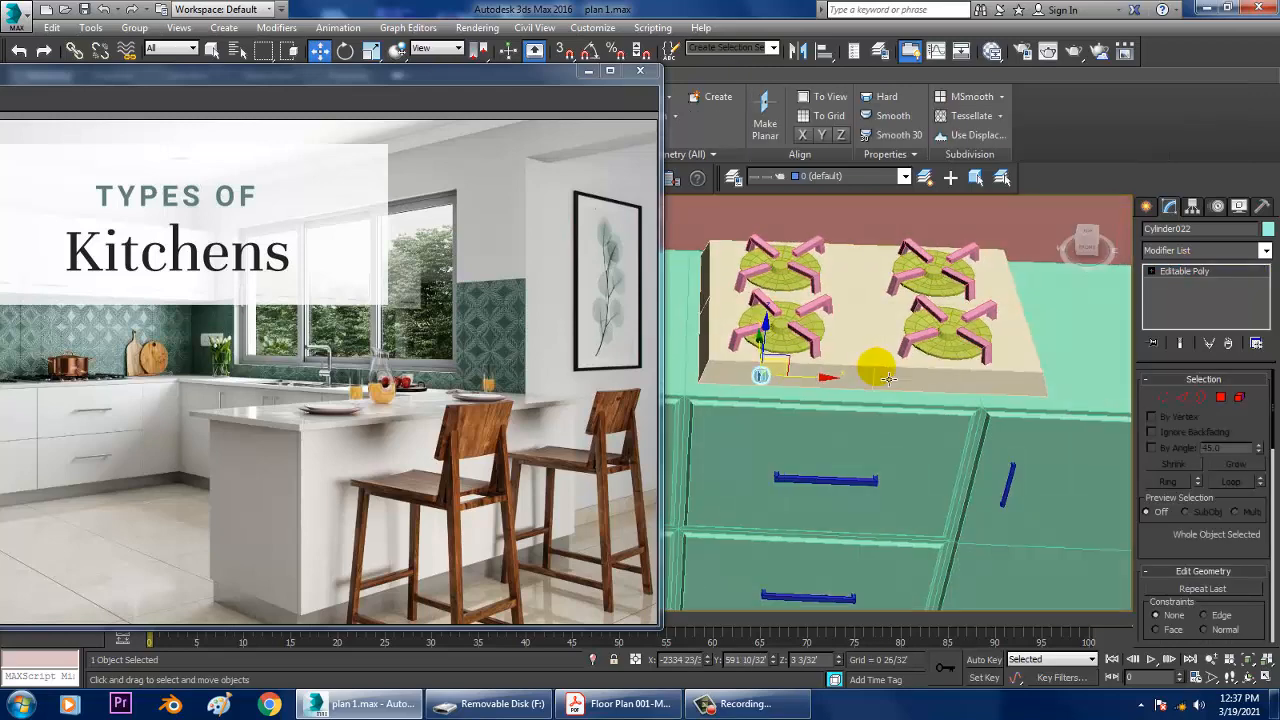
scroll(888, 379, "up", 3)
left_click_drag(774, 382, 857, 382, "shift")
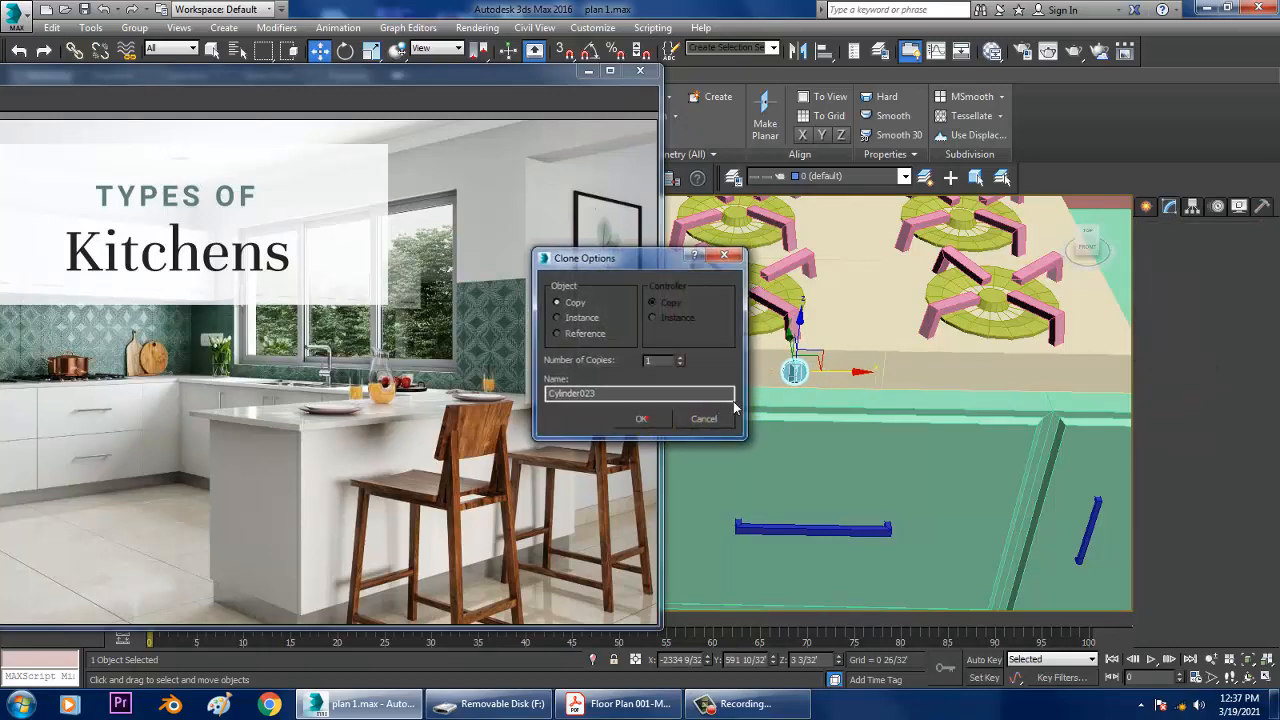
key("Return")
Clone both knobs together along the stove's front edge to sit below the right-hand burners
scroll(807, 389, "down", 4)
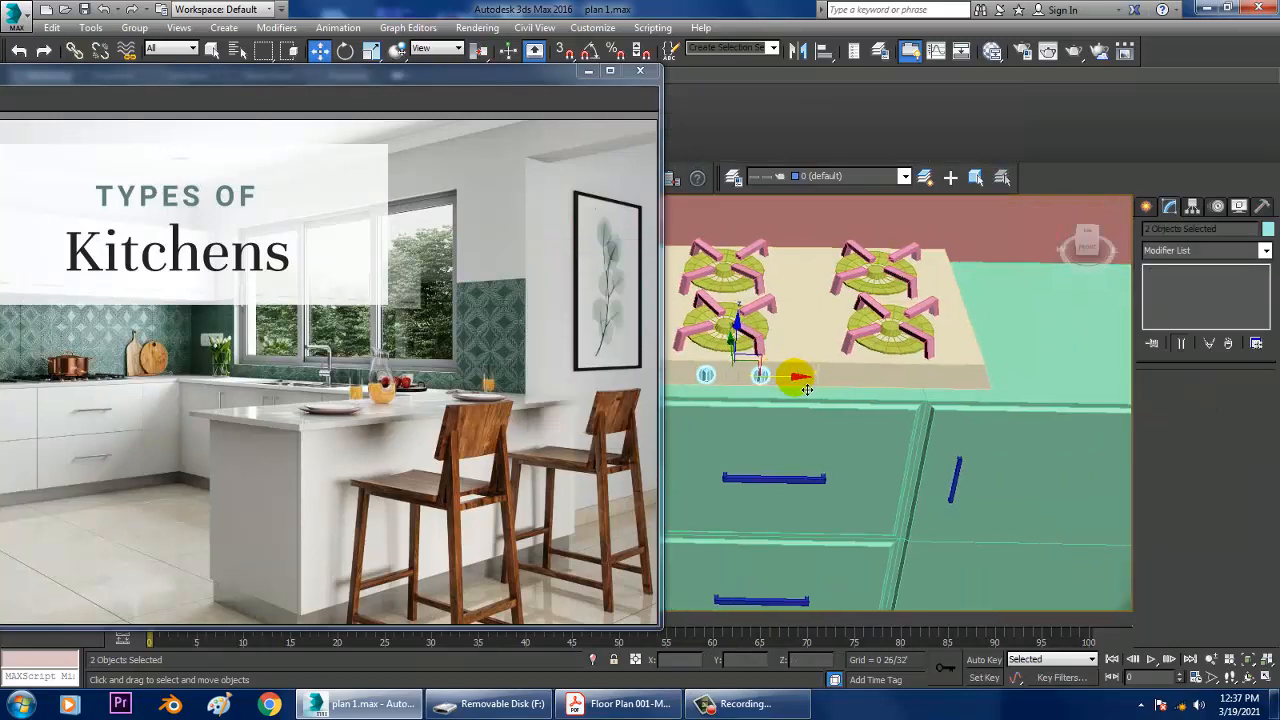
left_click_drag(807, 389, 978, 401)
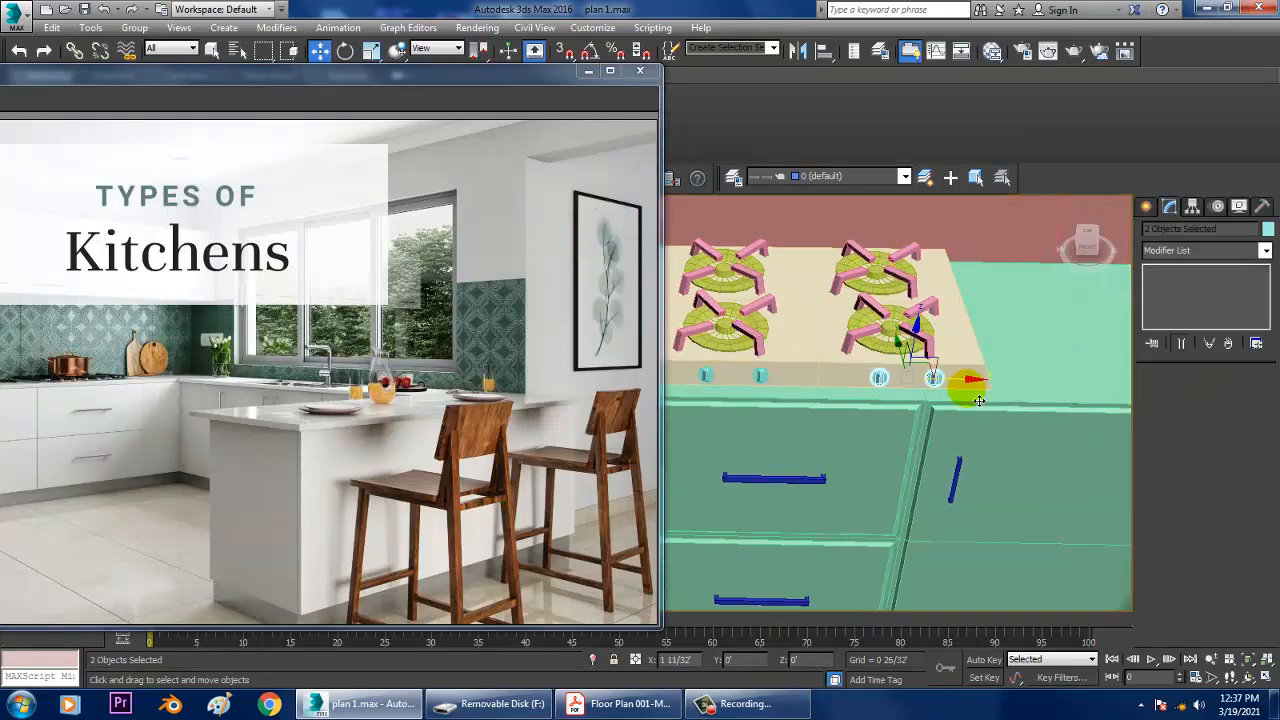
left_click(663, 427)
scroll(920, 370, "down", 5)
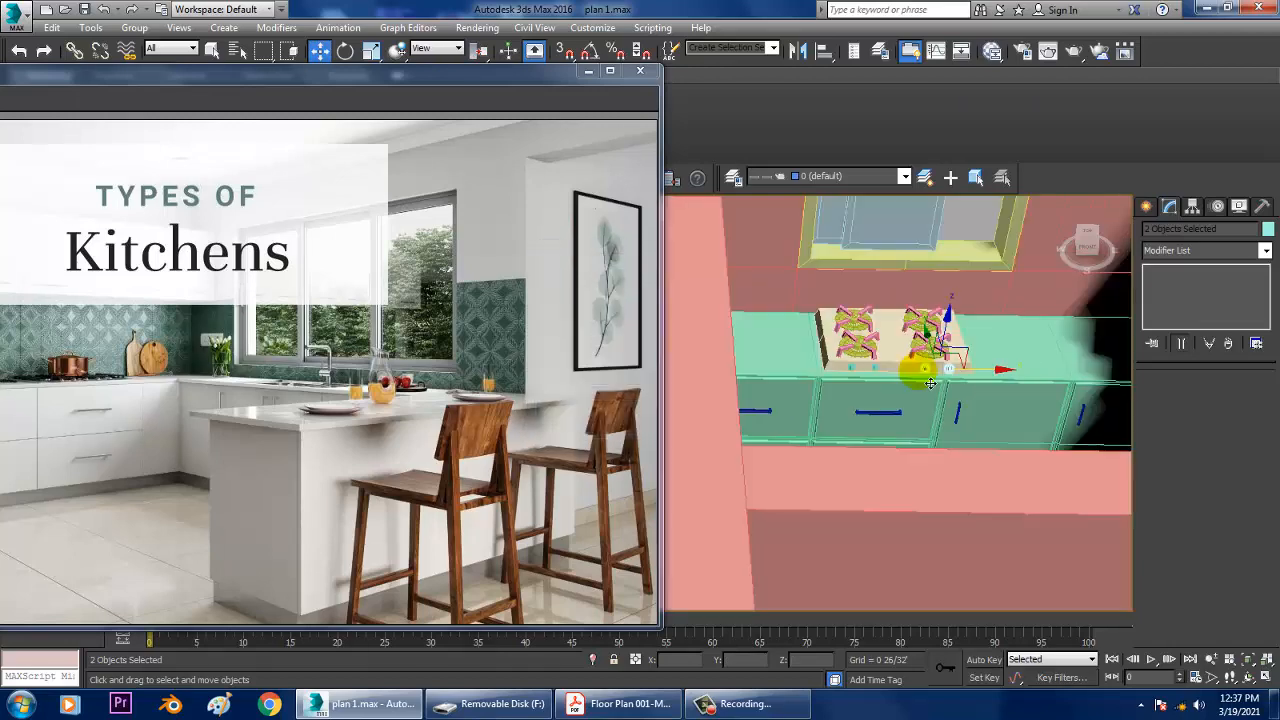
middle_click_drag(920, 371, 795, 417, "alt")
scroll(797, 417, "down", 3)
scroll(880, 415, "up", 2)
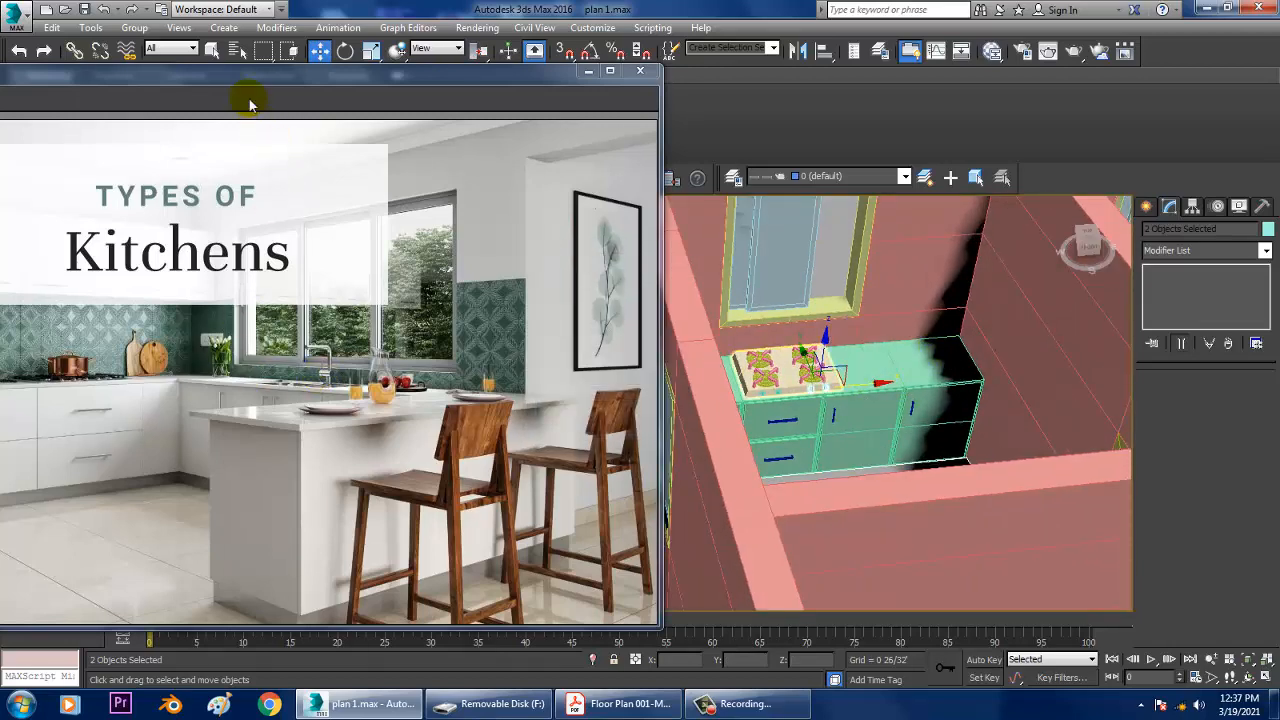
Draw a rectangle about 0 15/32' long and 0 11/32' wide above the countertop beside the stove in the front view
left_click_drag(233, 76, 258, 111)
middle_click_drag(920, 345, 986, 337, "alt")
scroll(986, 340, "up", 4)
middle_click_drag(990, 385, 1060, 395, "alt")
left_click(1146, 207)
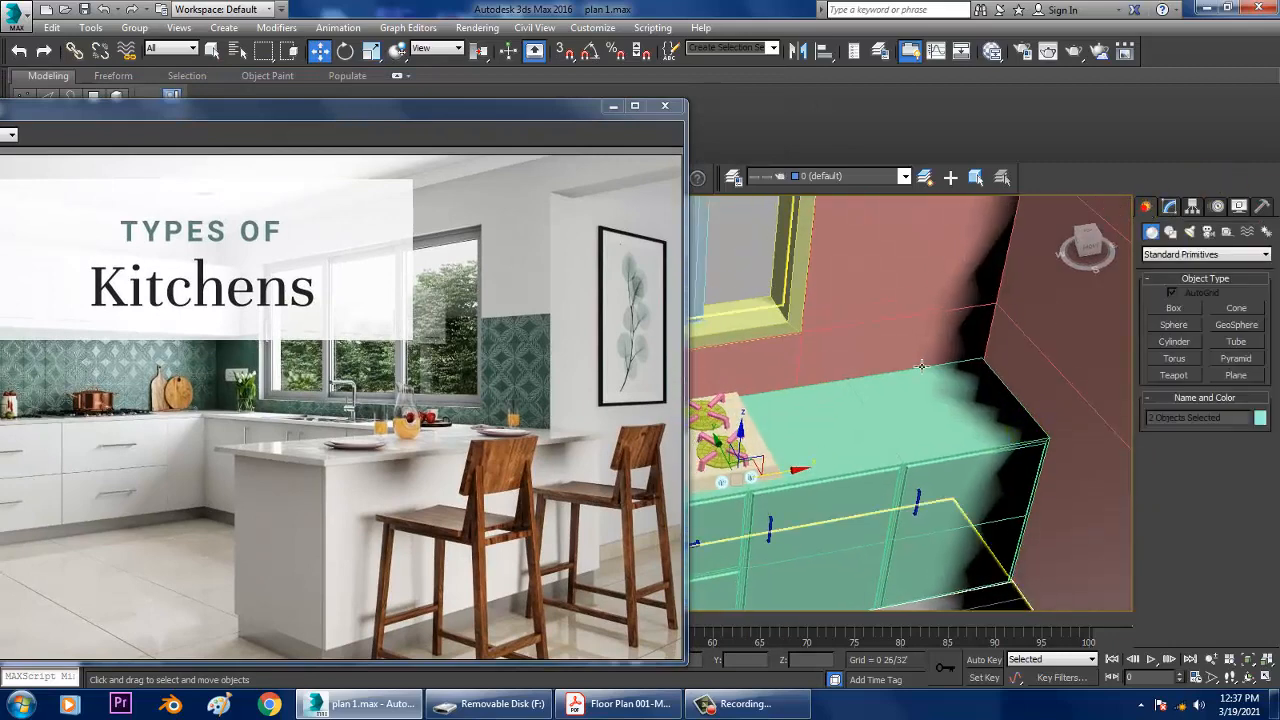
left_click(1173, 233)
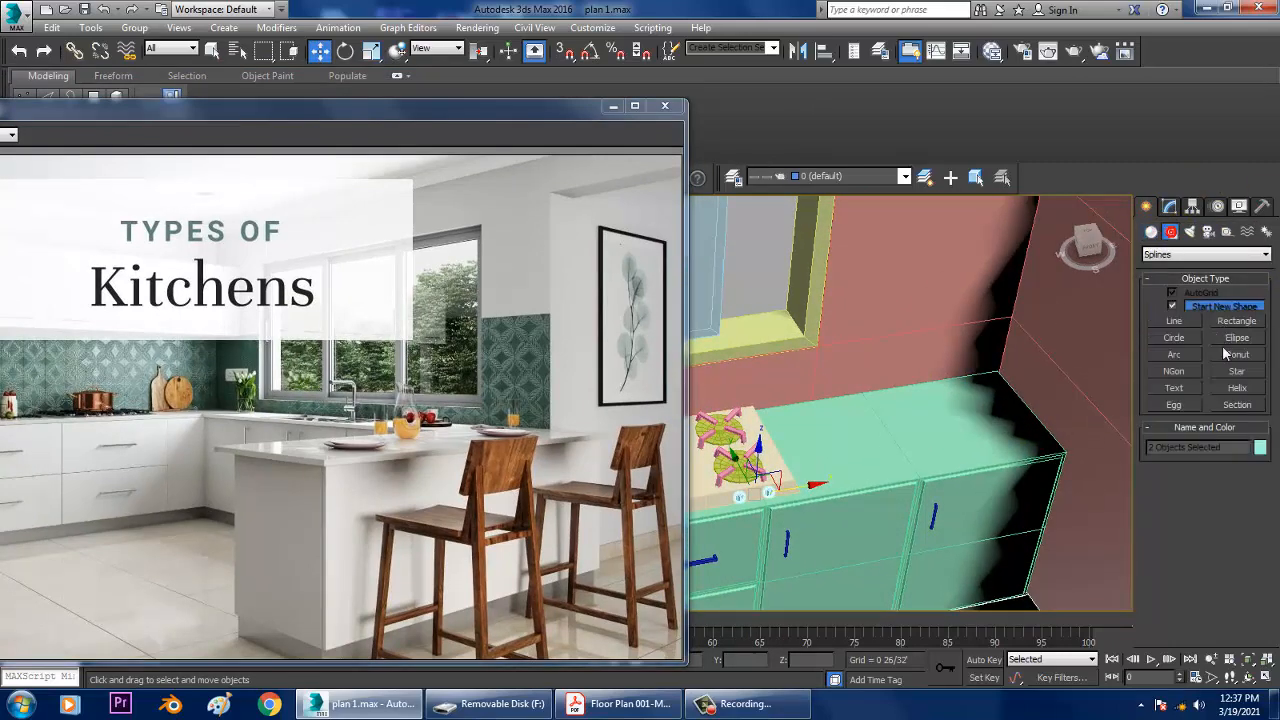
left_click(1240, 321)
key("f")
key("z")
middle_click_drag(940, 314, 800, 428)
scroll(898, 345, "down", 5)
scroll(914, 358, "down", 2)
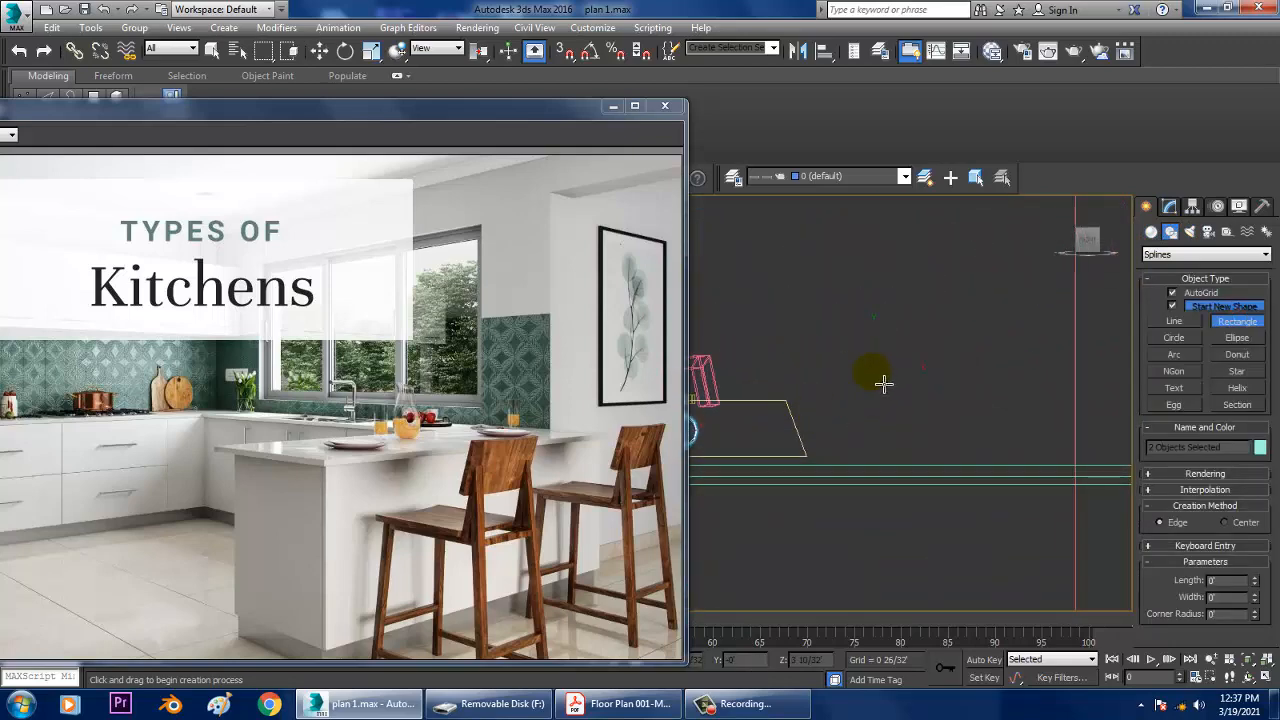
left_click_drag(903, 331, 1001, 464)
right_click(1013, 464)
scroll(1038, 400, "down", 2)
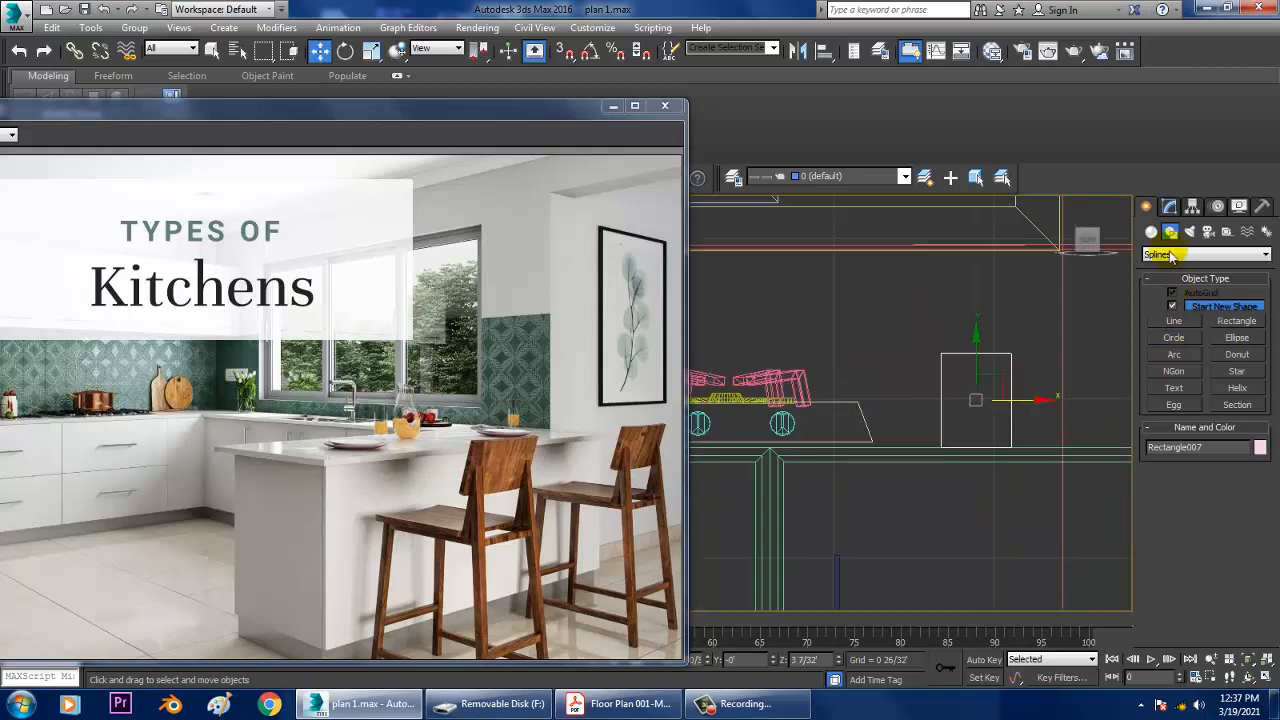
left_click(1169, 207)
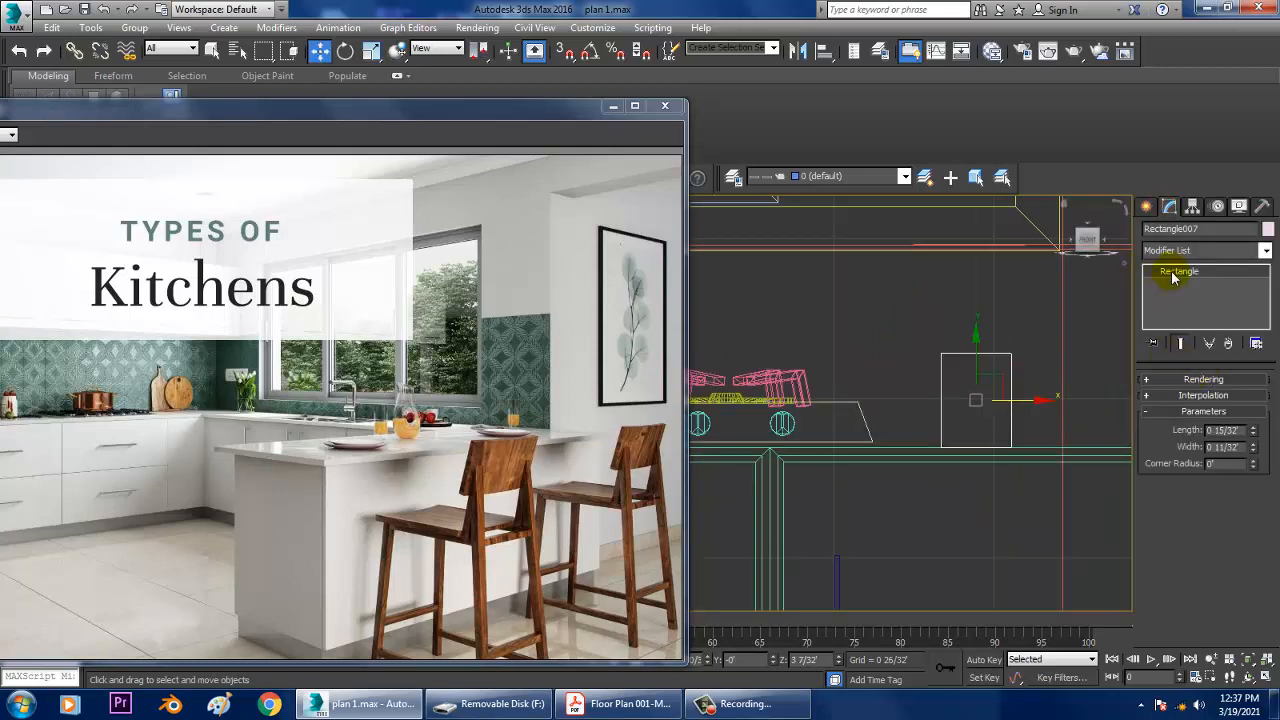
Draw a narrow upright rectangle overlapping the first rectangle's upper edge and shift it sideways to centre it as a handle
left_click(1148, 207)
left_click(1238, 321)
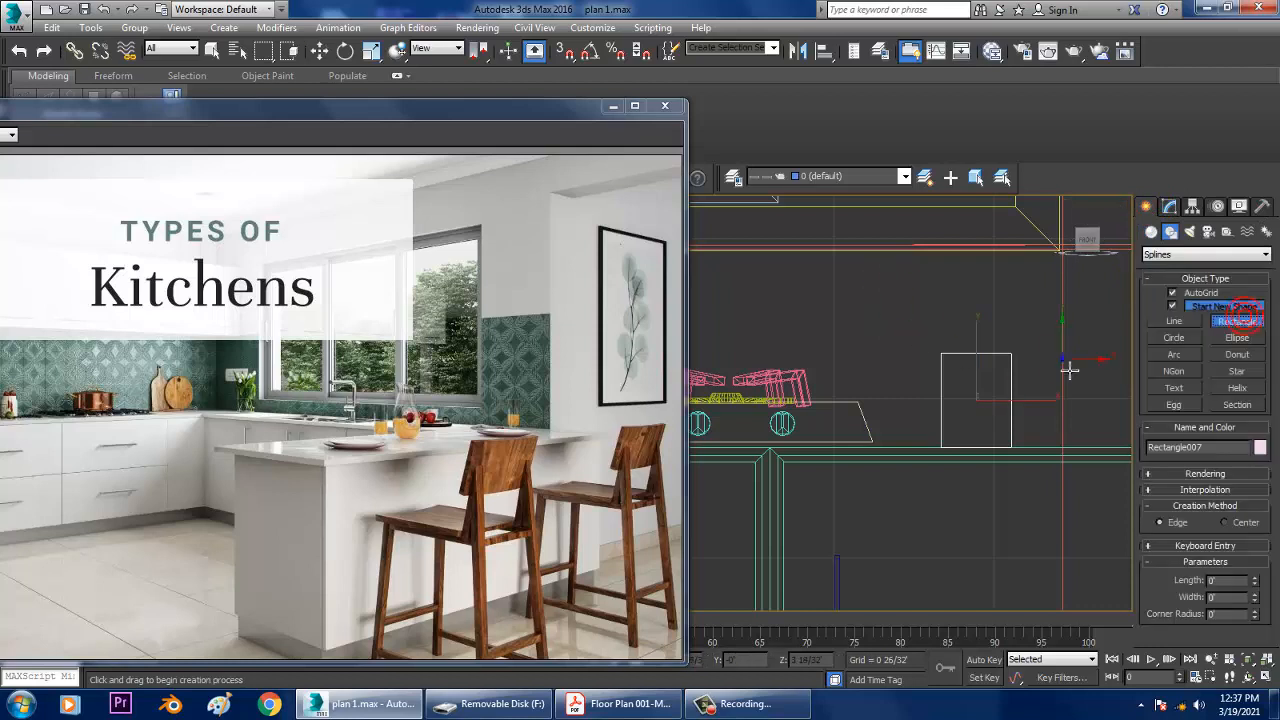
scroll(1069, 360, "up", 3)
left_click_drag(935, 320, 963, 396)
right_click(963, 396)
scroll(952, 384, "up", 3)
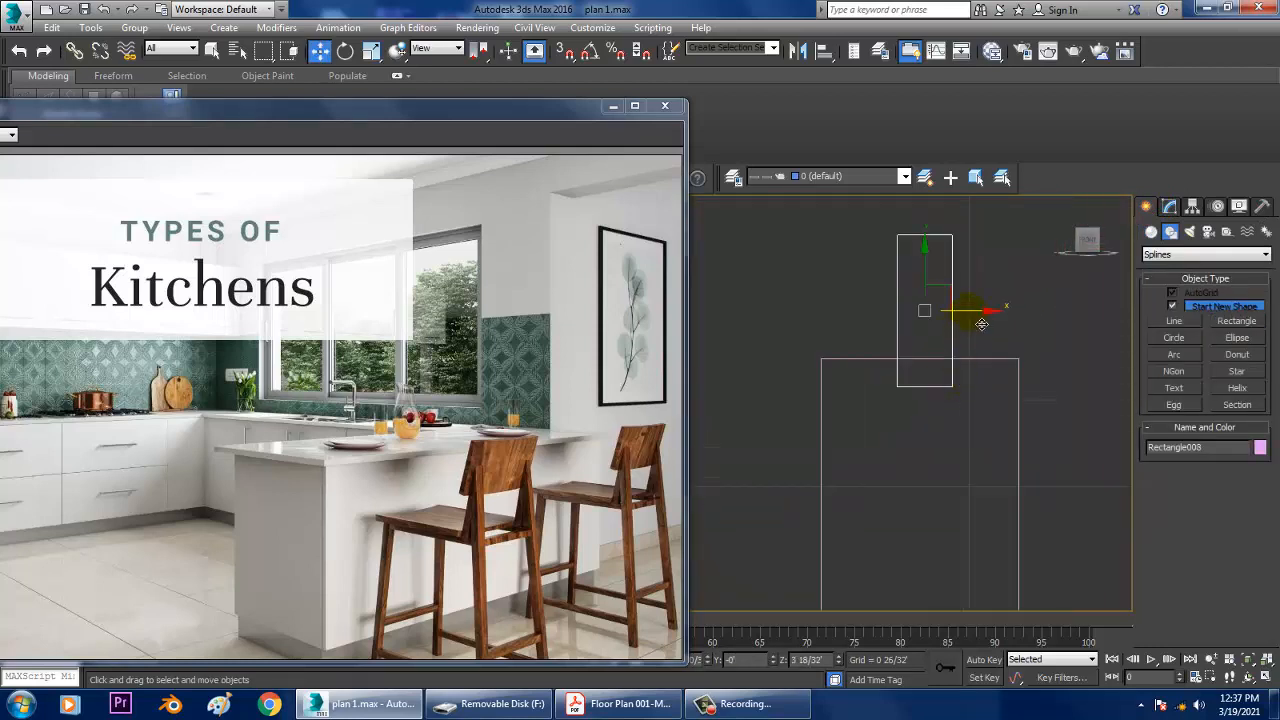
left_click_drag(982, 323, 974, 324)
Convert both rectangles to editable splines
left_click(990, 359, "ctrl")
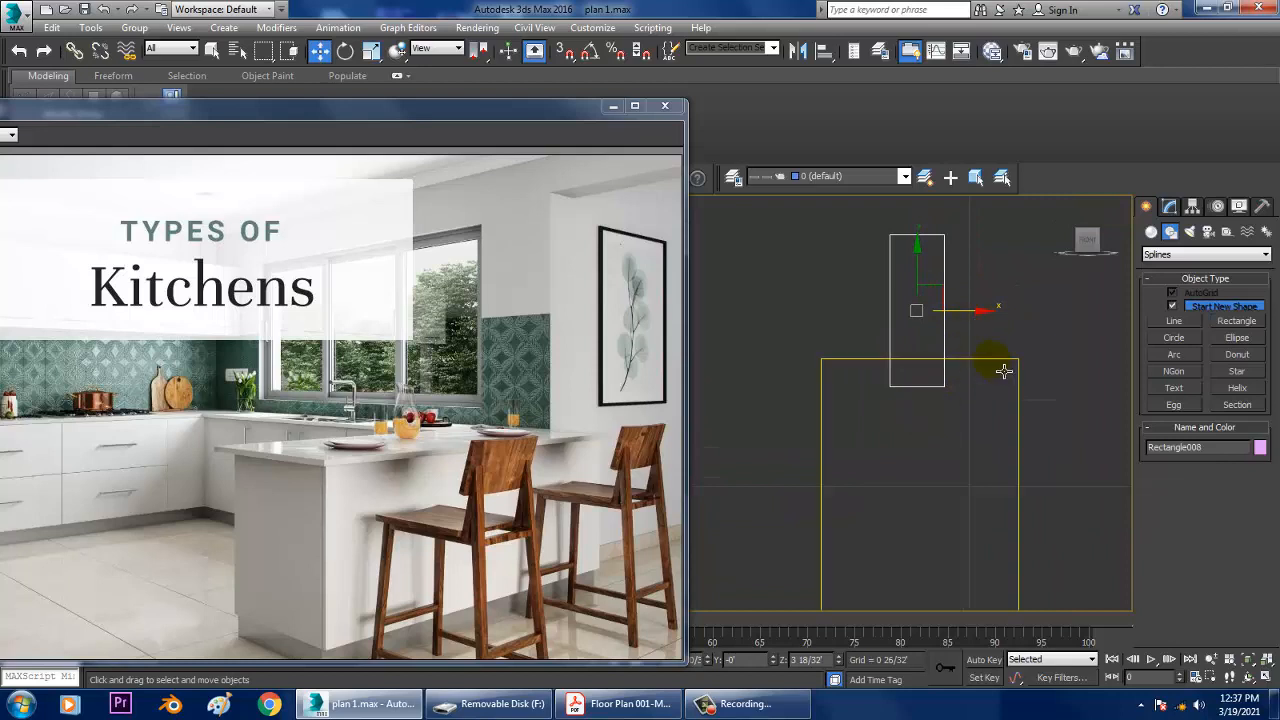
right_click(993, 364)
mouse_move(1093, 518)
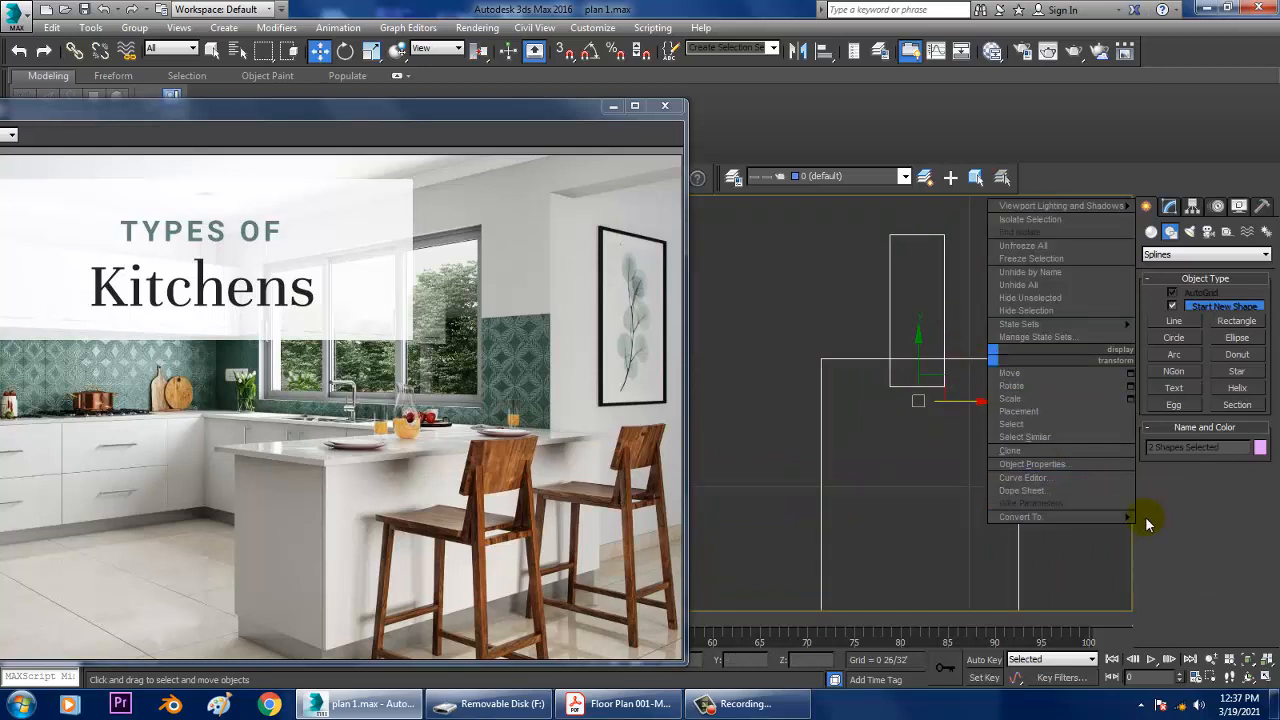
left_click(1228, 517)
left_click(930, 450)
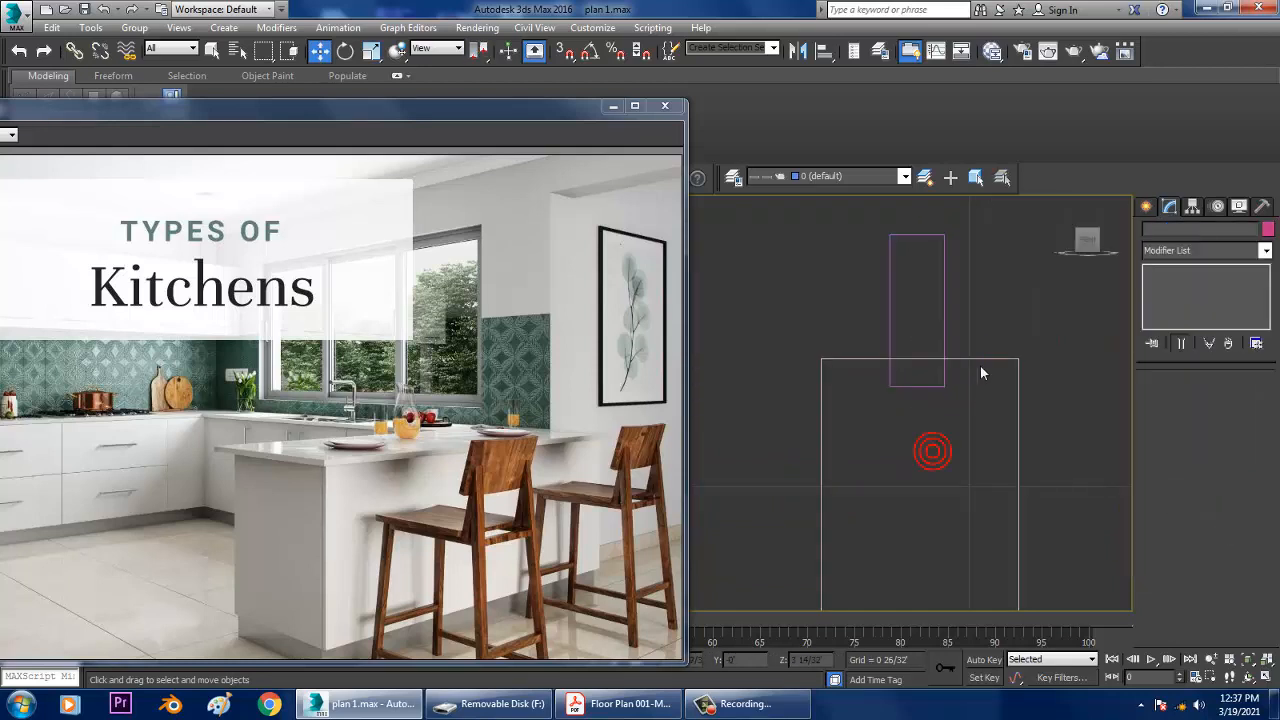
Attach the narrow handle rectangle to the large rectangle's spline
left_click(981, 360)
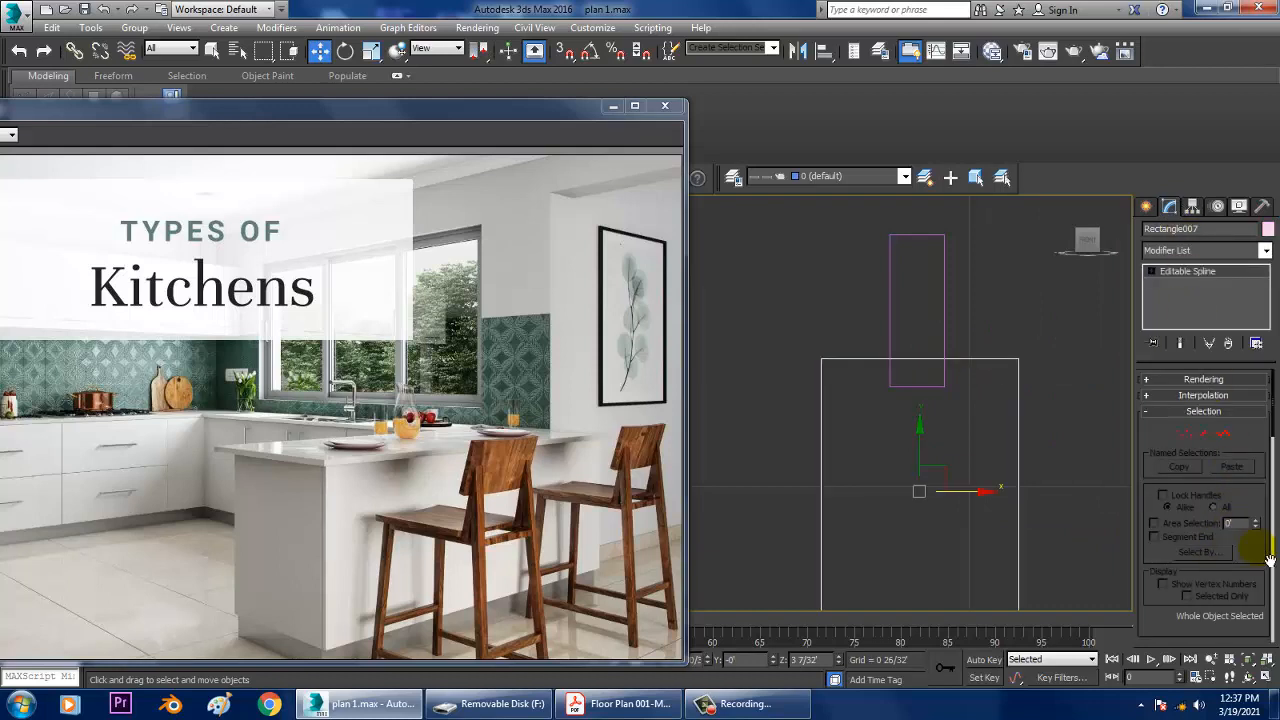
left_click_drag(1268, 558, 1258, 331)
left_click(1172, 521)
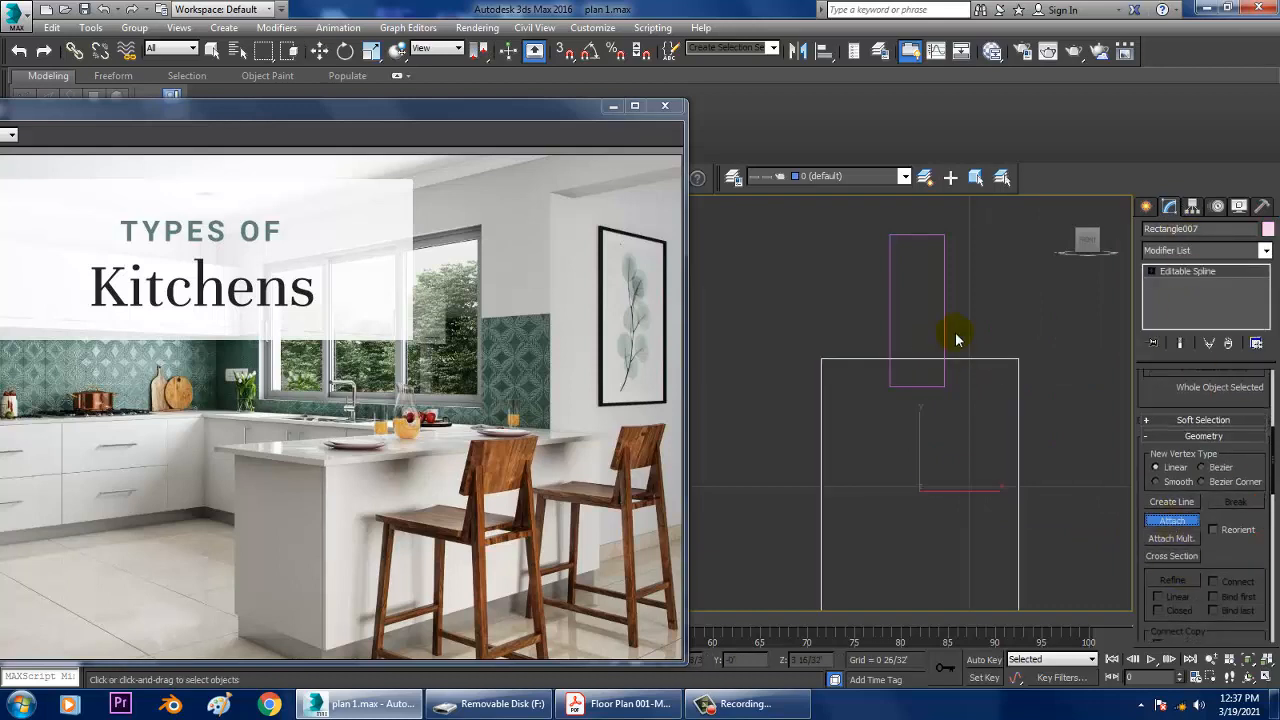
left_click(950, 348)
right_click(944, 336)
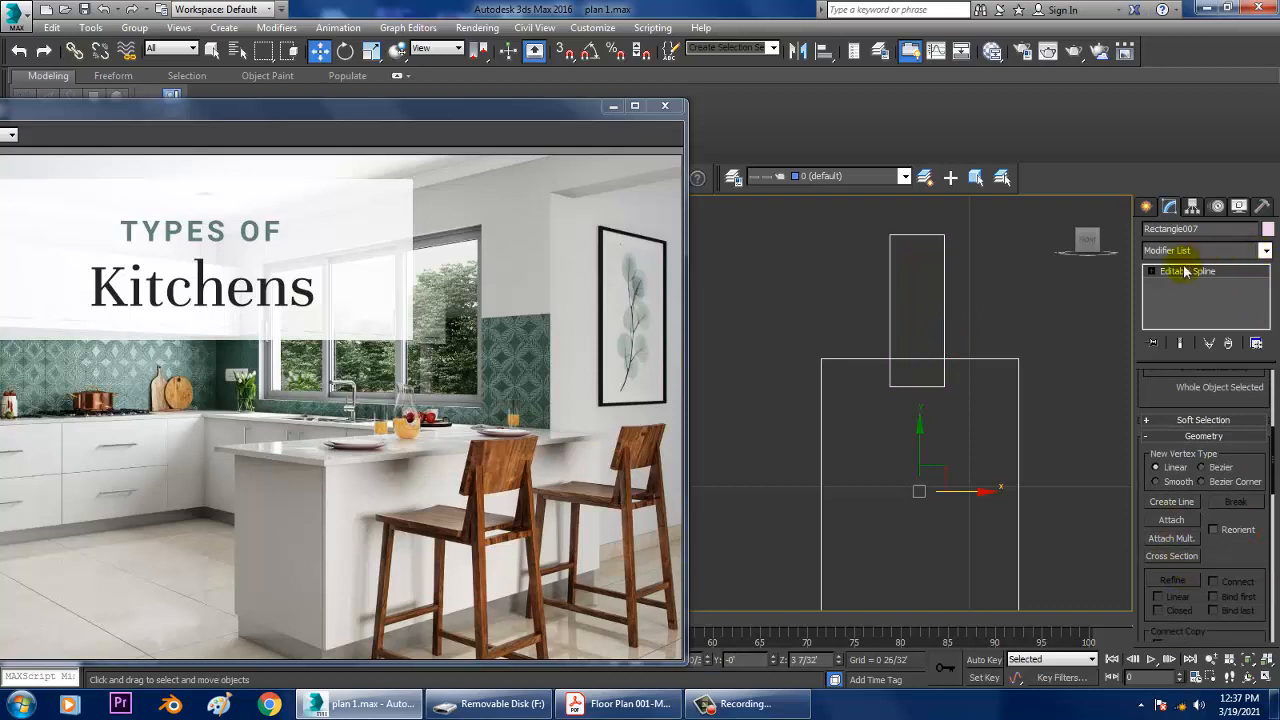
Merge the body and handle splines into one outline with a Boolean union
left_click(1151, 271)
left_click(1179, 310)
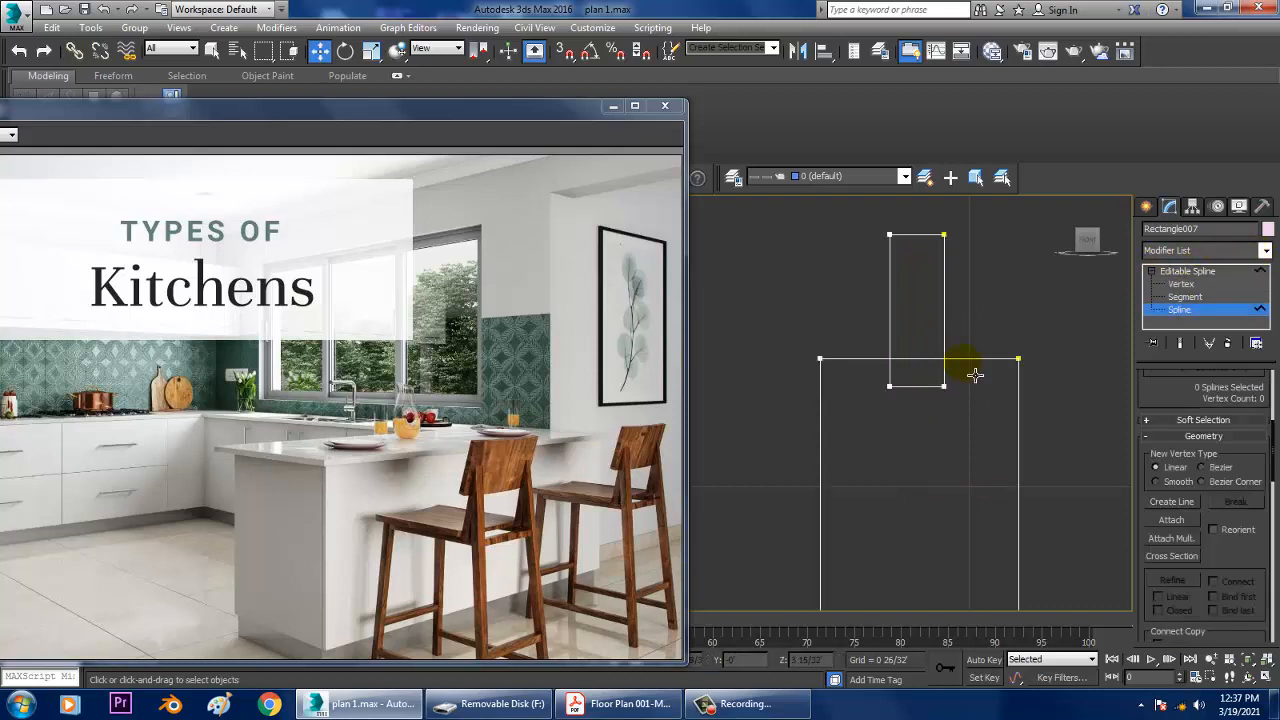
left_click(975, 372)
scroll(1210, 531, "down", 8)
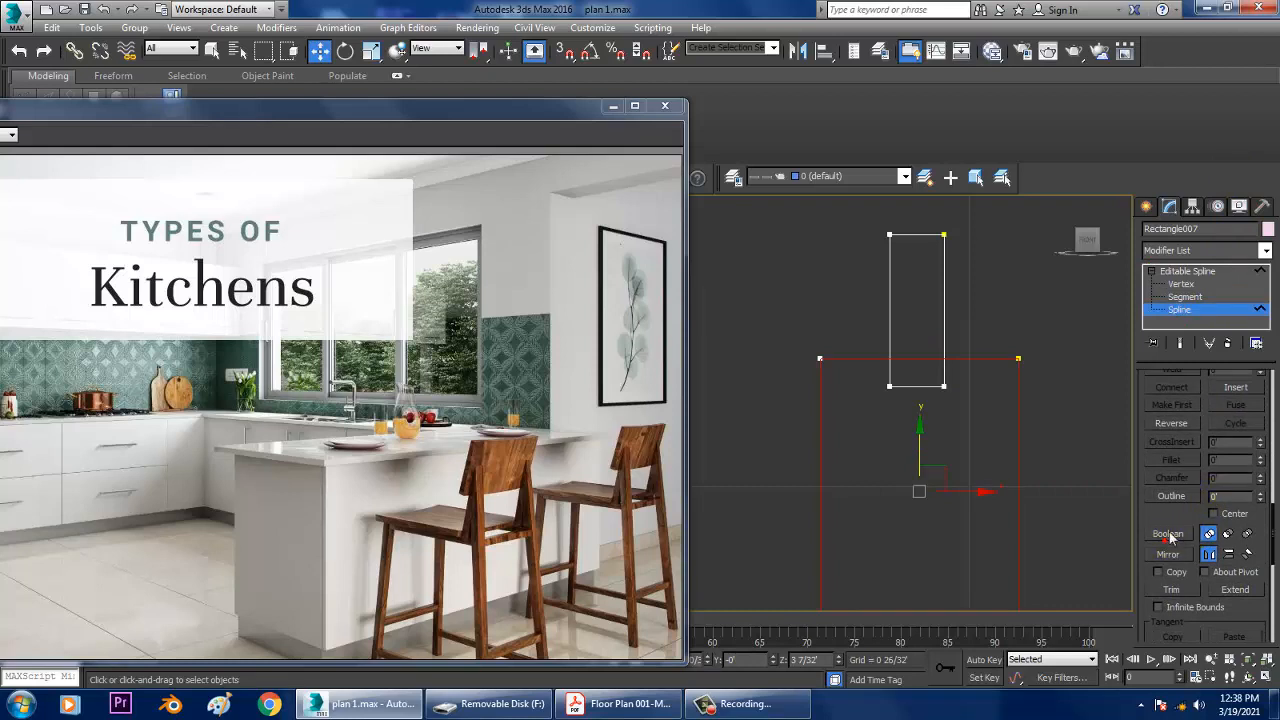
left_click(1168, 534)
left_click(944, 385)
right_click(946, 384)
middle_click_drag(1017, 395, 1031, 400)
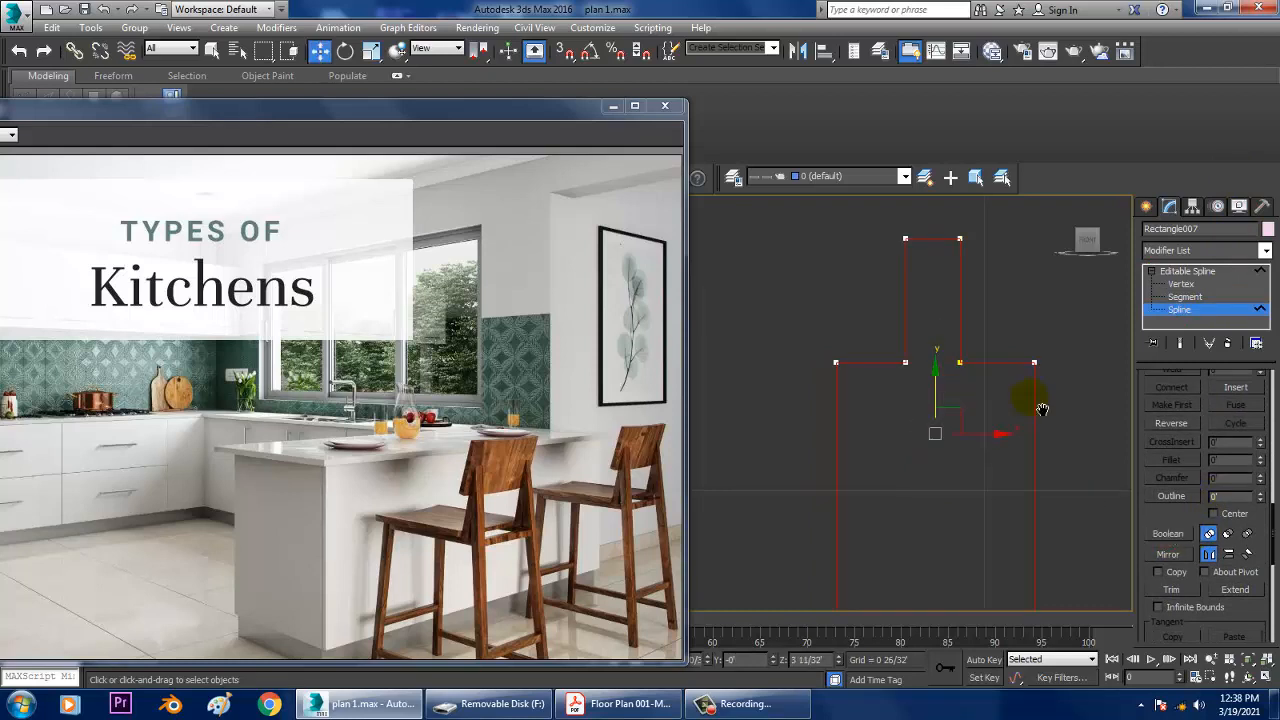
Fillet the body's four corners and the two handle-joint corners of the outline by about 0 2/32'
scroll(1009, 406, "up", 2)
key("1")
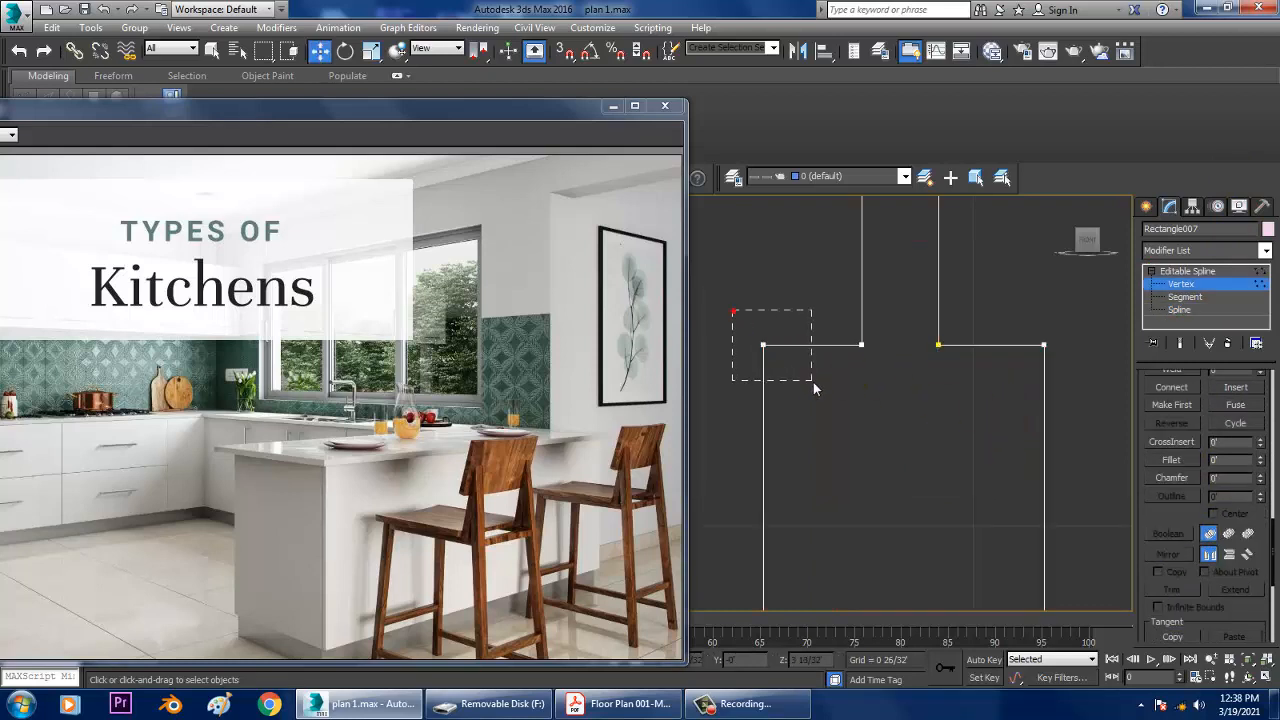
left_click_drag(813, 382, 815, 383)
scroll(815, 383, "down", 2)
left_click_drag(1017, 590, 1017, 590)
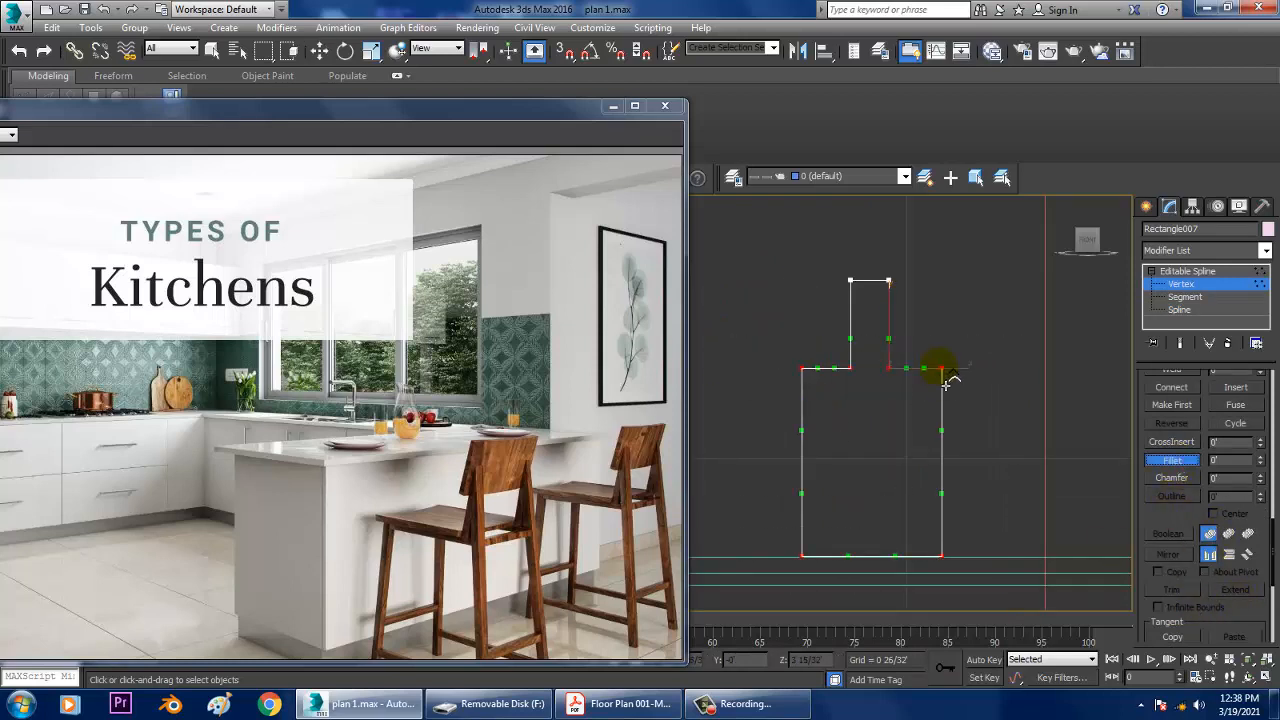
left_click_drag(941, 376, 937, 363)
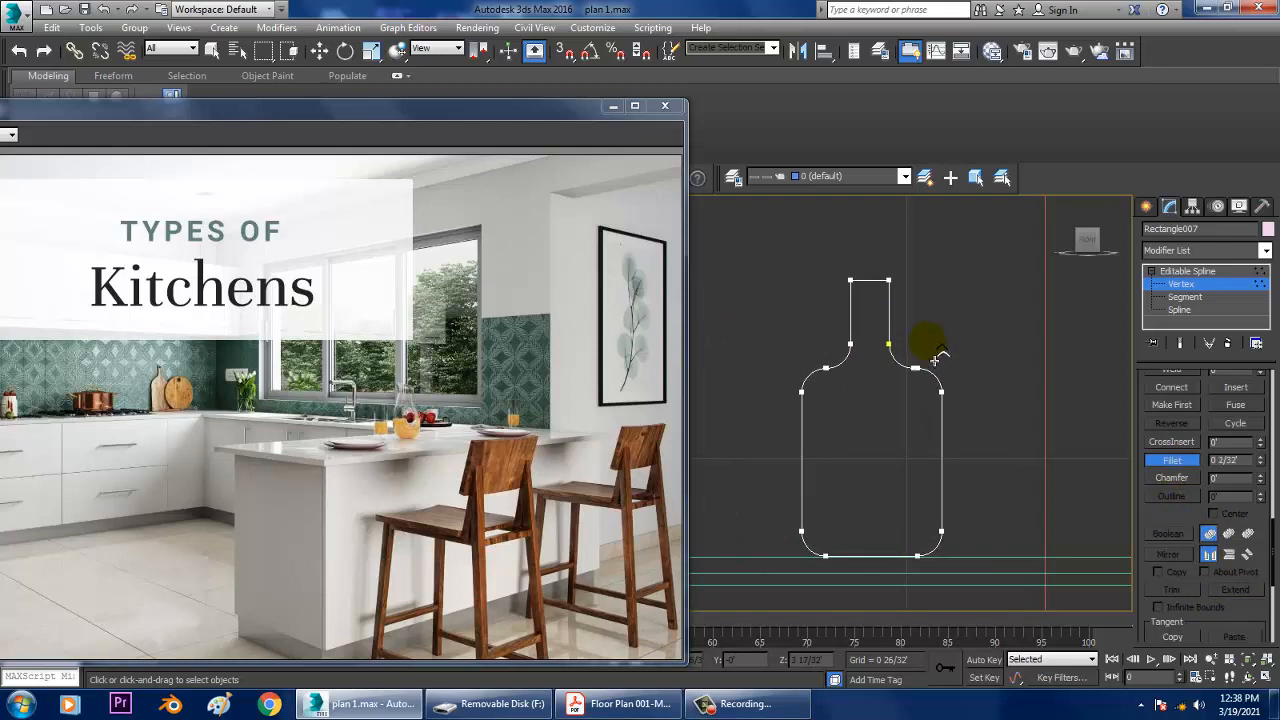
right_click(932, 358)
middle_click_drag(932, 358, 931, 368)
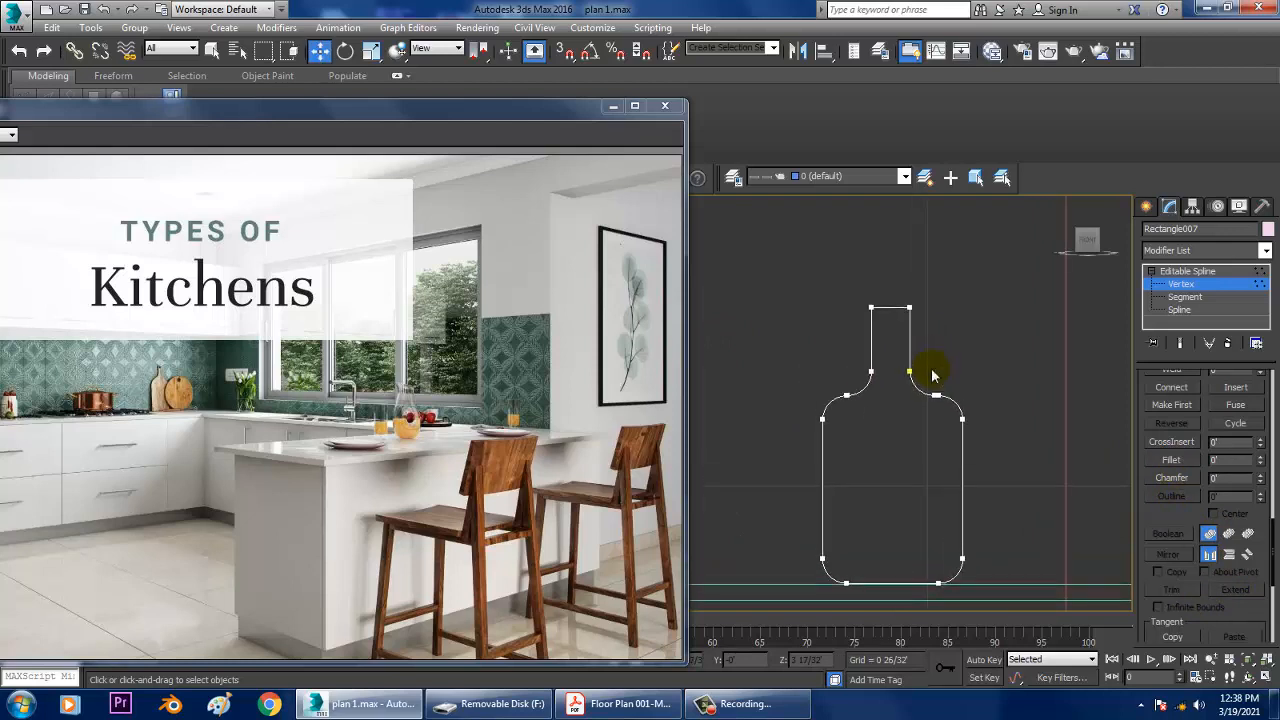
Slightly fillet the two upper corners of the handle and leave vertex editing
left_click_drag(814, 268, 953, 316)
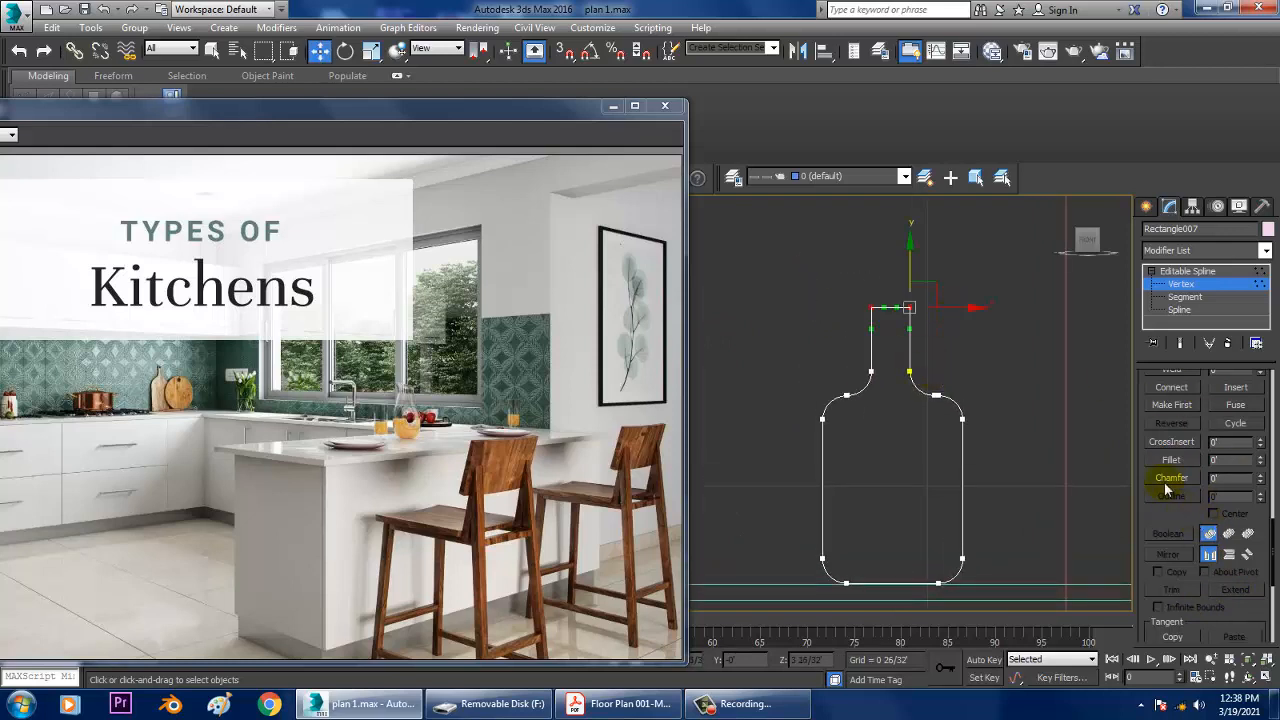
left_click(1180, 457)
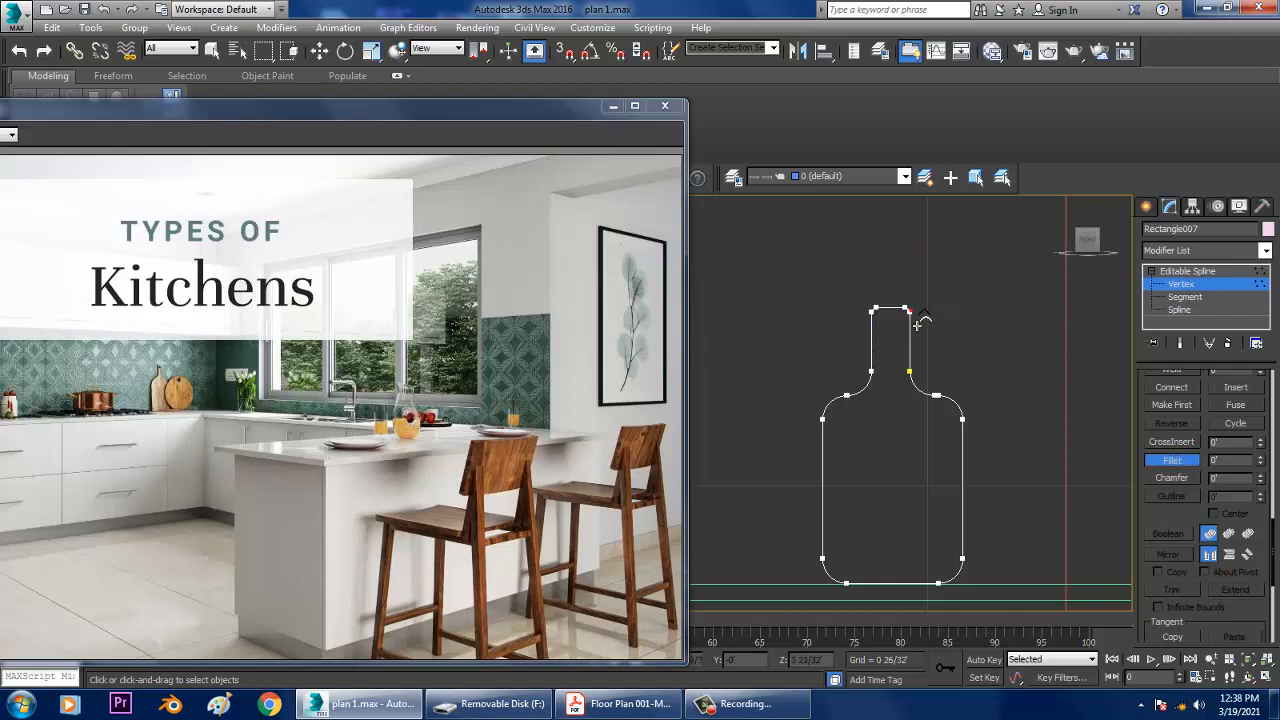
left_click(1191, 272)
Apply an Extrude modifier to the cutting board outline and frame it in the perspective view of the four-view layout
left_click(1196, 251)
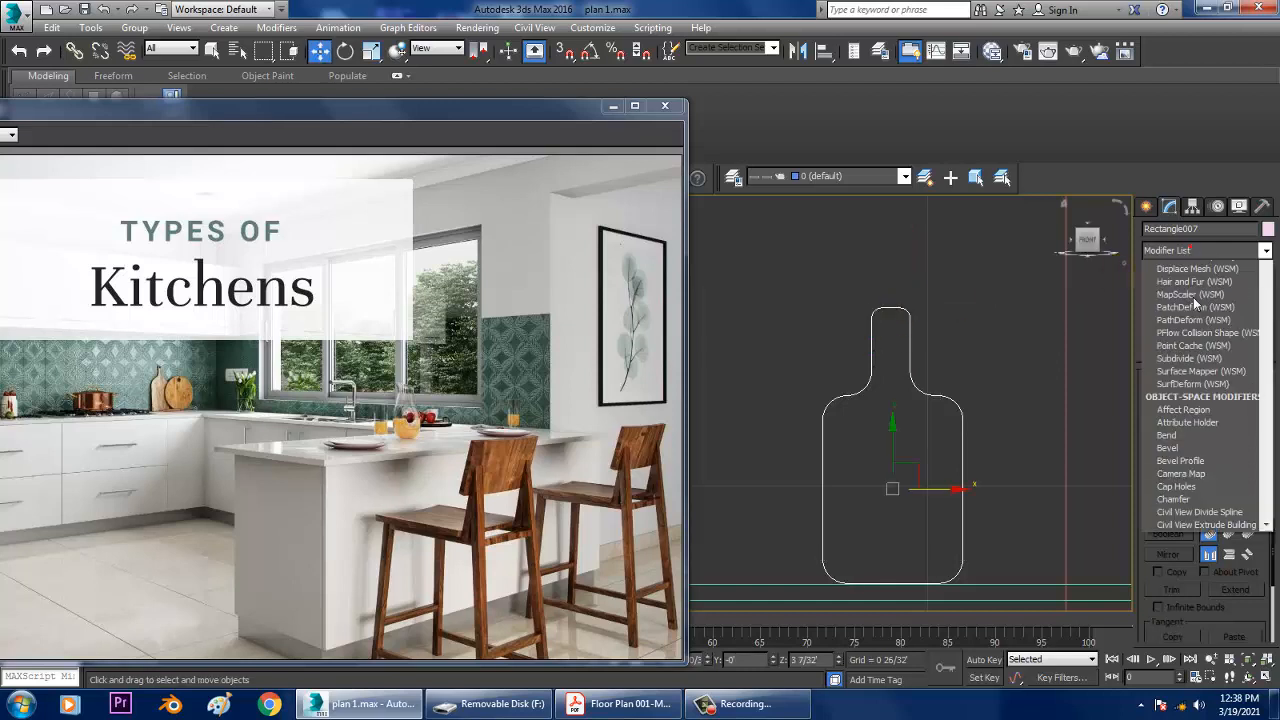
key("w")
key("e")
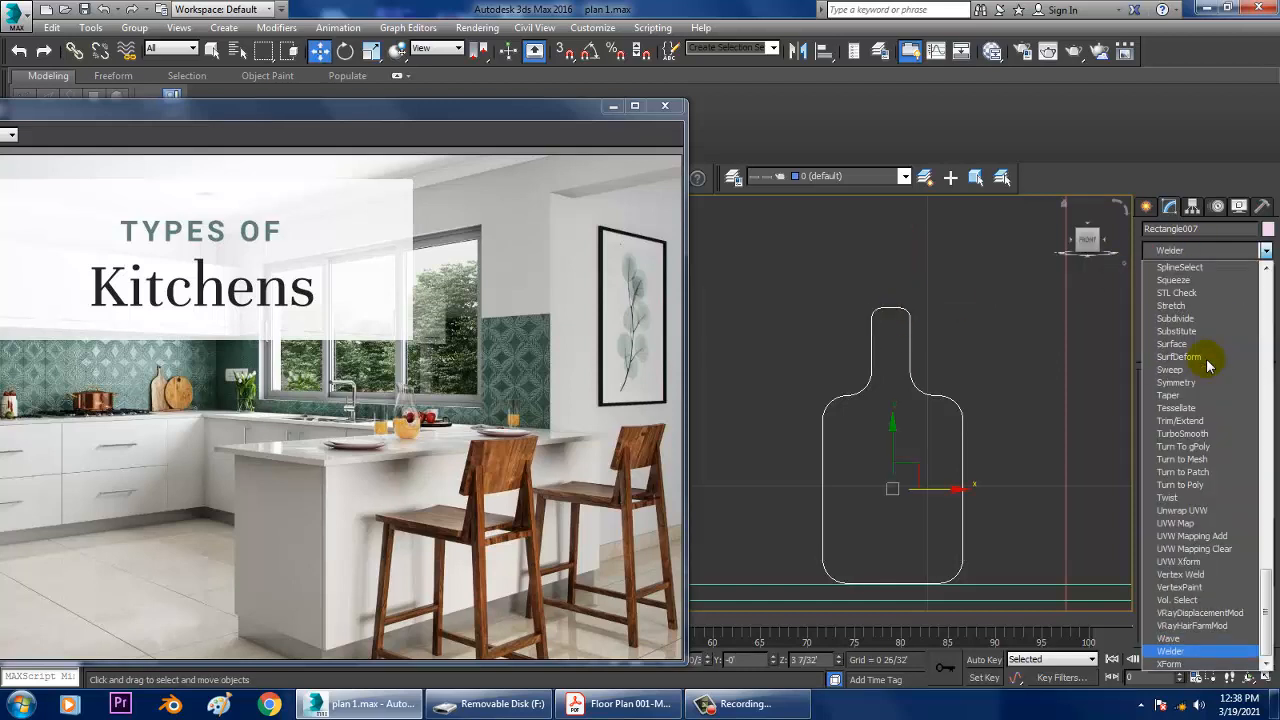
scroll(1205, 362, "up", 19)
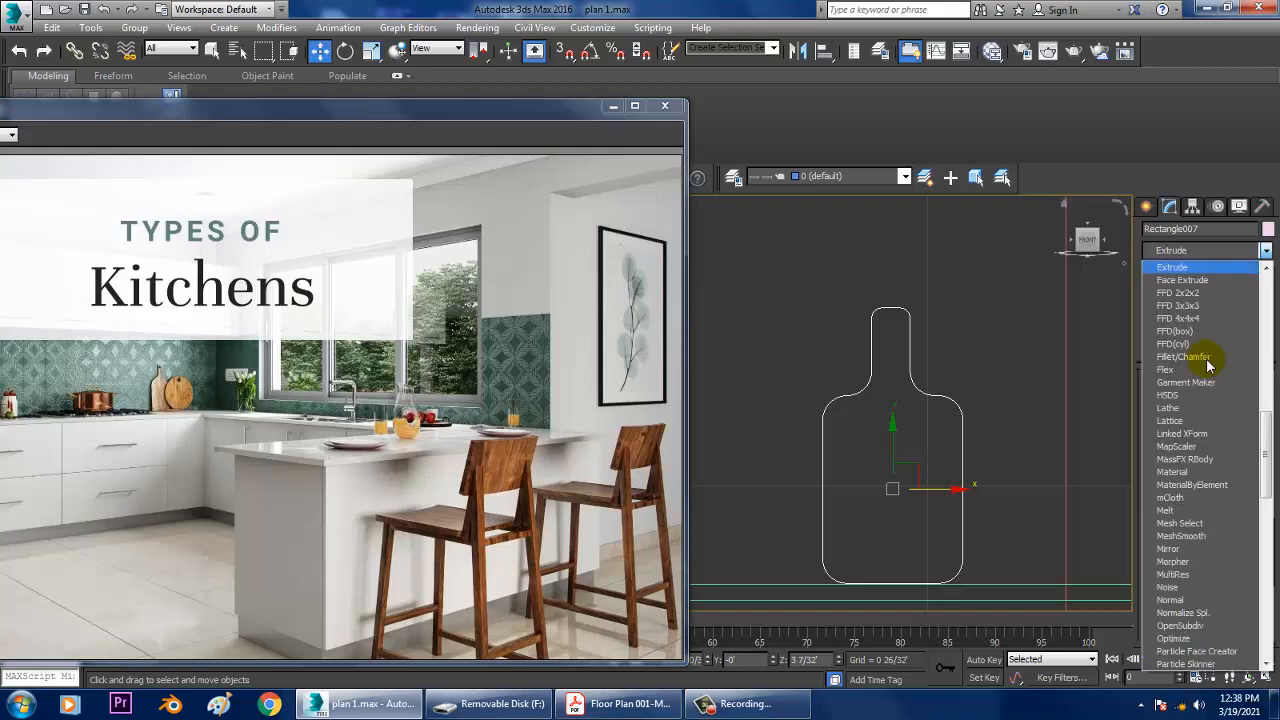
left_click(1178, 268)
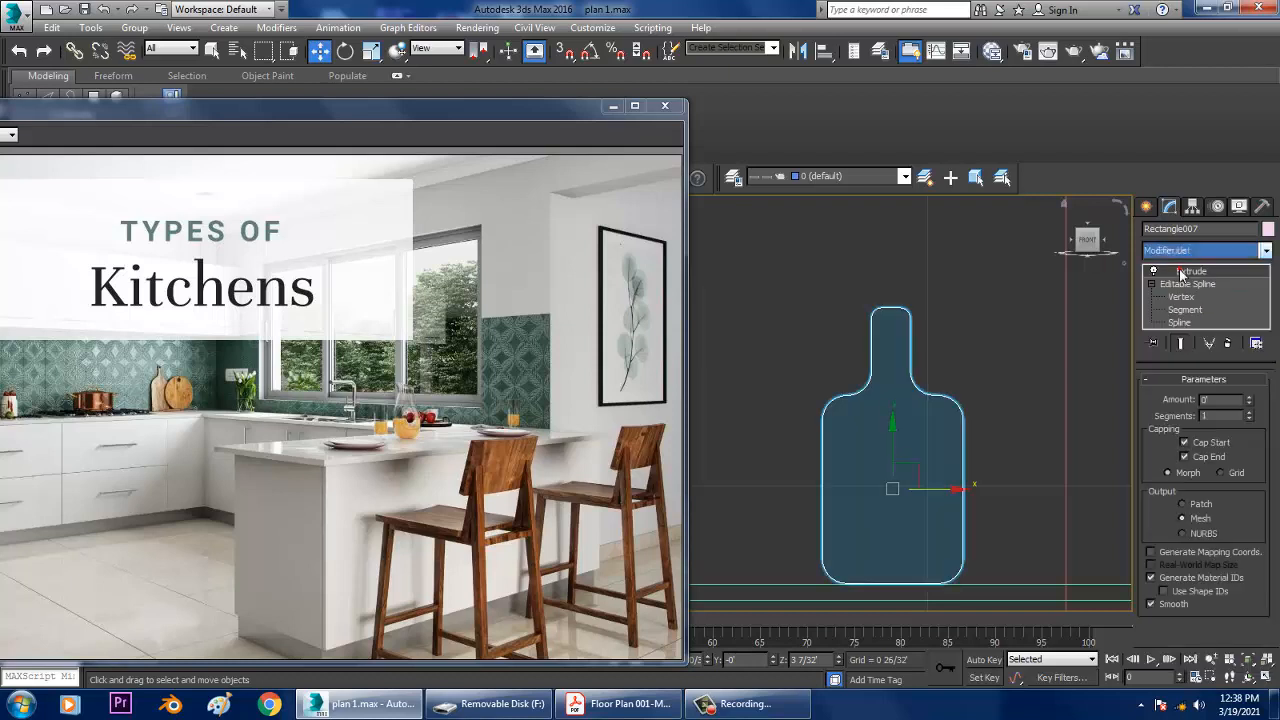
key("alt+w")
middle_click(997, 540)
key("z")
scroll(1003, 509, "down", 2)
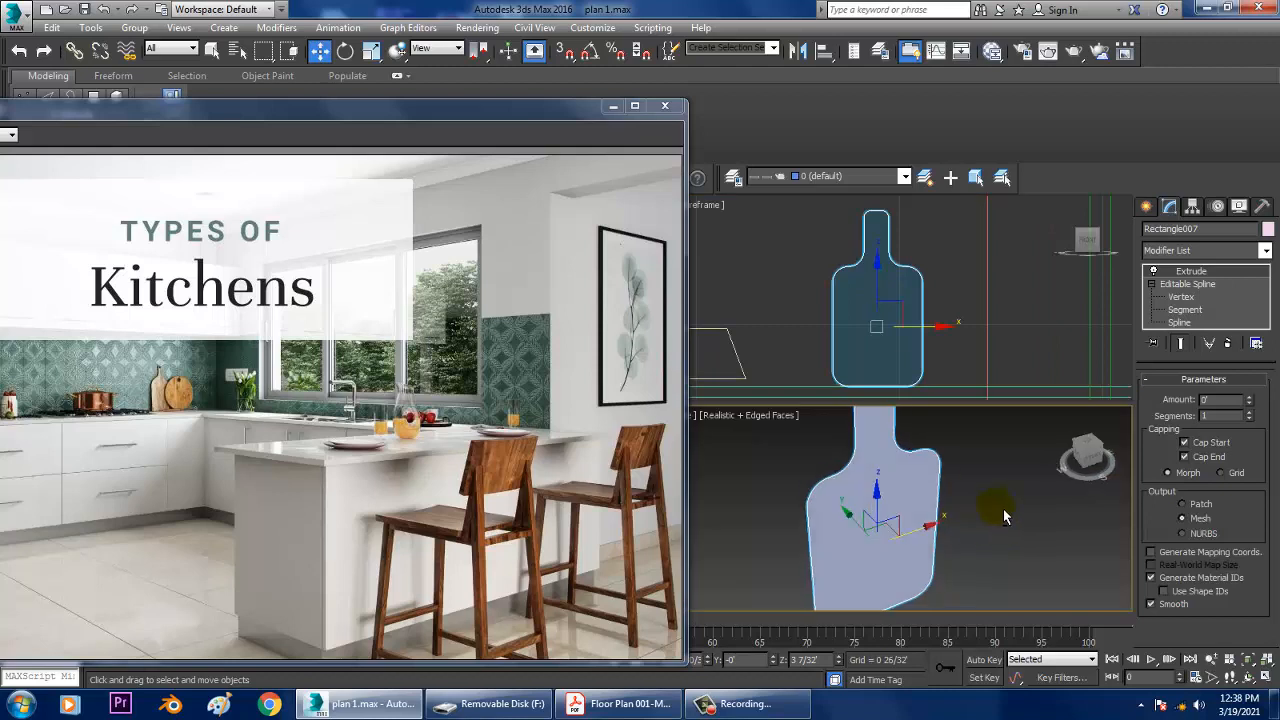
Try 0.02 as the cutting board's extrusion amount, and set the amount to 0 1/32'
left_click(1250, 398)
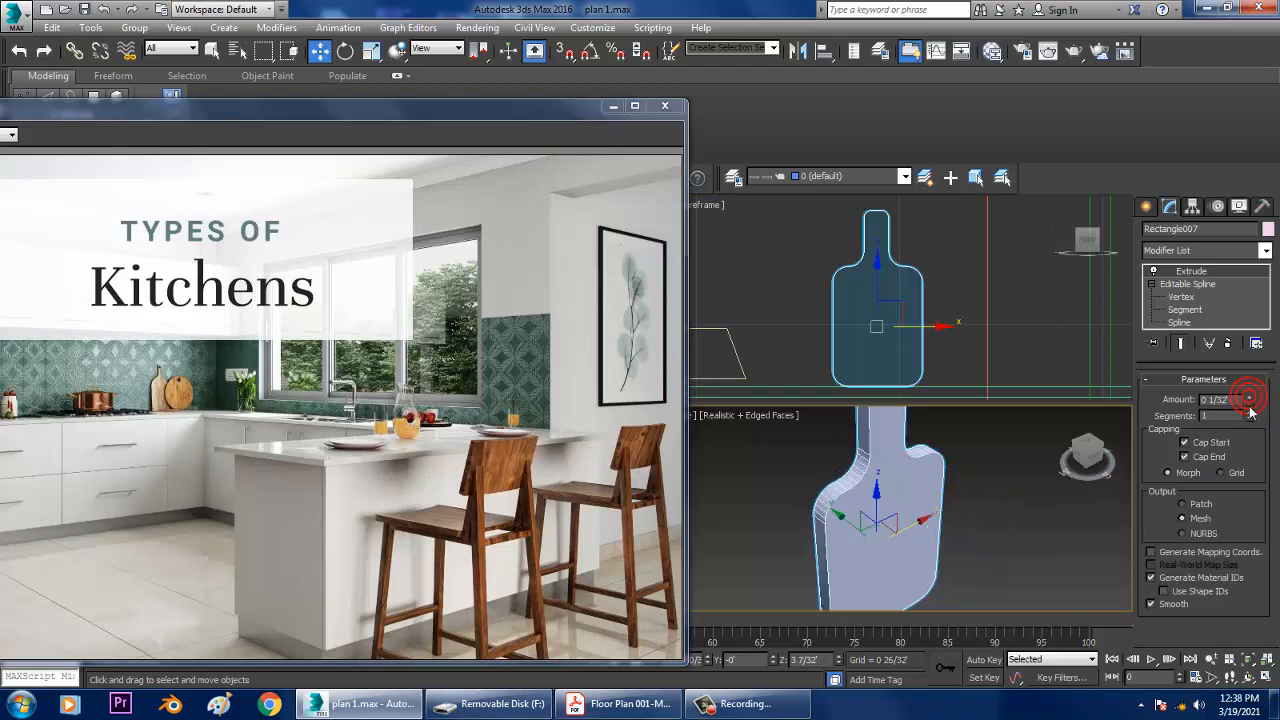
type("0")
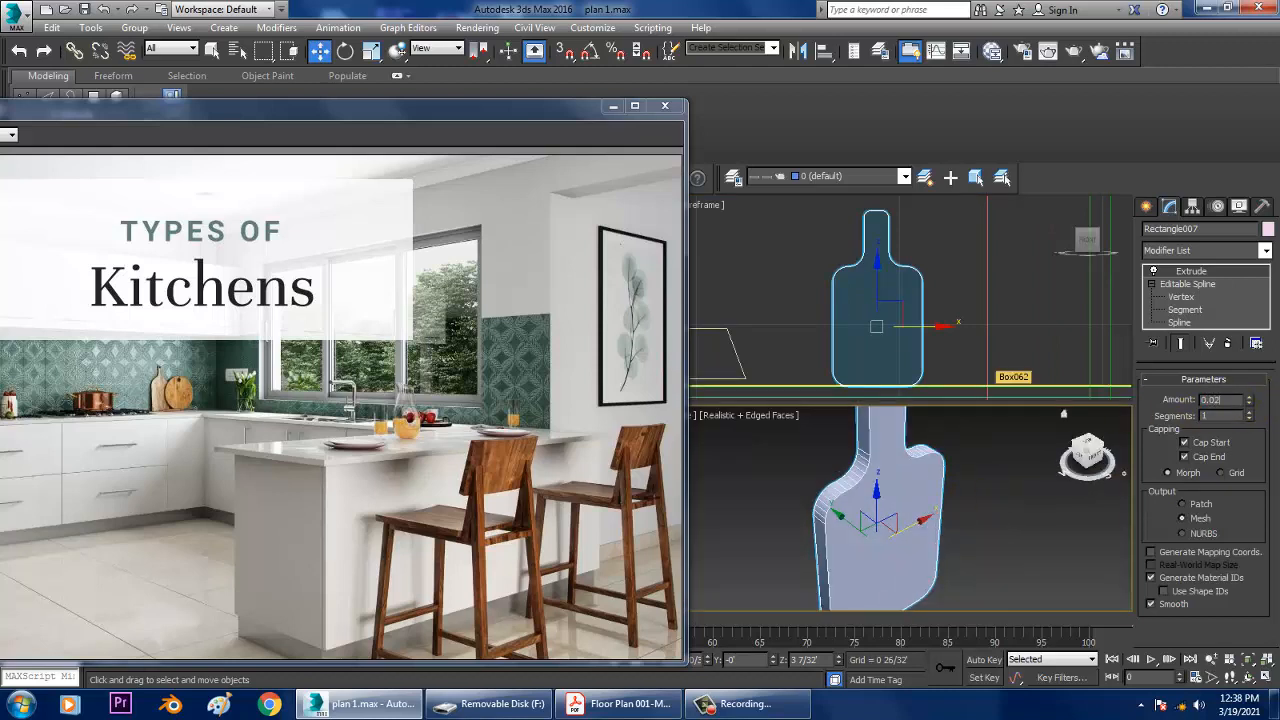
type(".02")
key("Return")
scroll(983, 520, "down", 5)
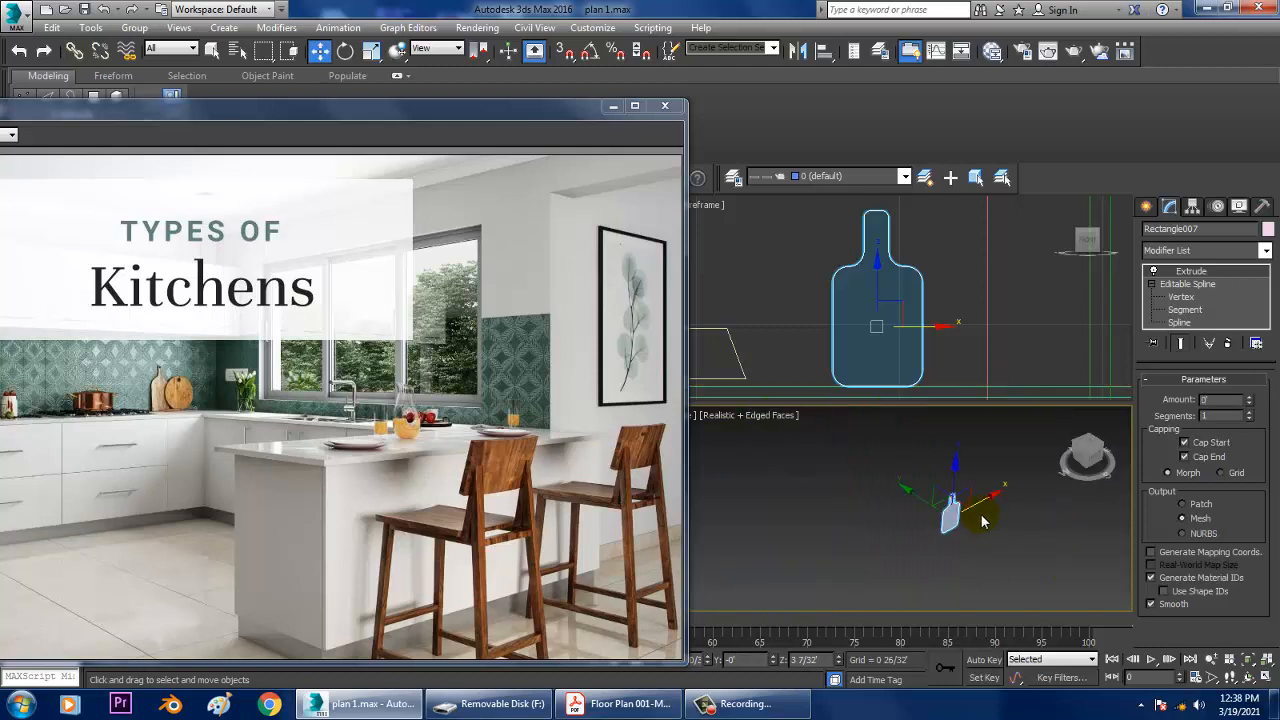
middle_click_drag(983, 520, 780, 511, "alt")
scroll(934, 522, "down", 3)
scroll(823, 529, "down", 5)
scroll(857, 486, "up", 10)
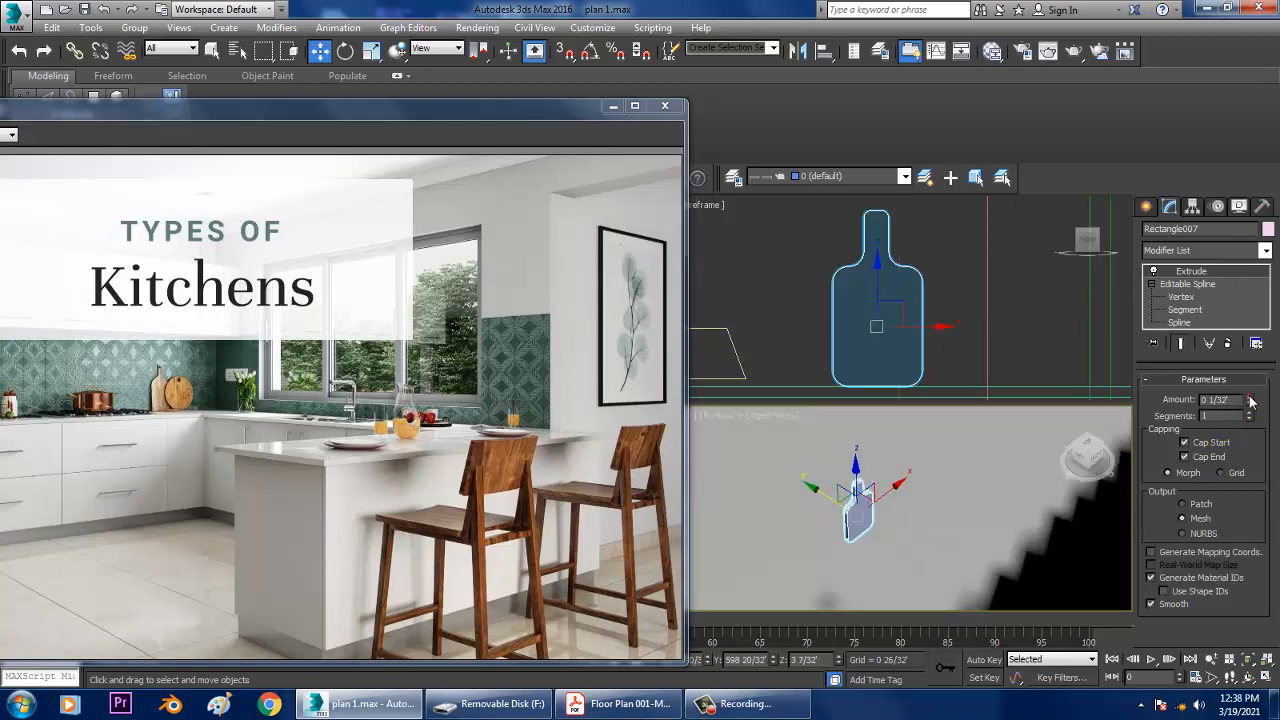
Move the cutting board from outside the house onto the kitchen countertop beside the stove, at about Y 593'
scroll(860, 520, "down", 6)
middle_click_drag(950, 520, 922, 540, "alt")
scroll(860, 515, "up", 1)
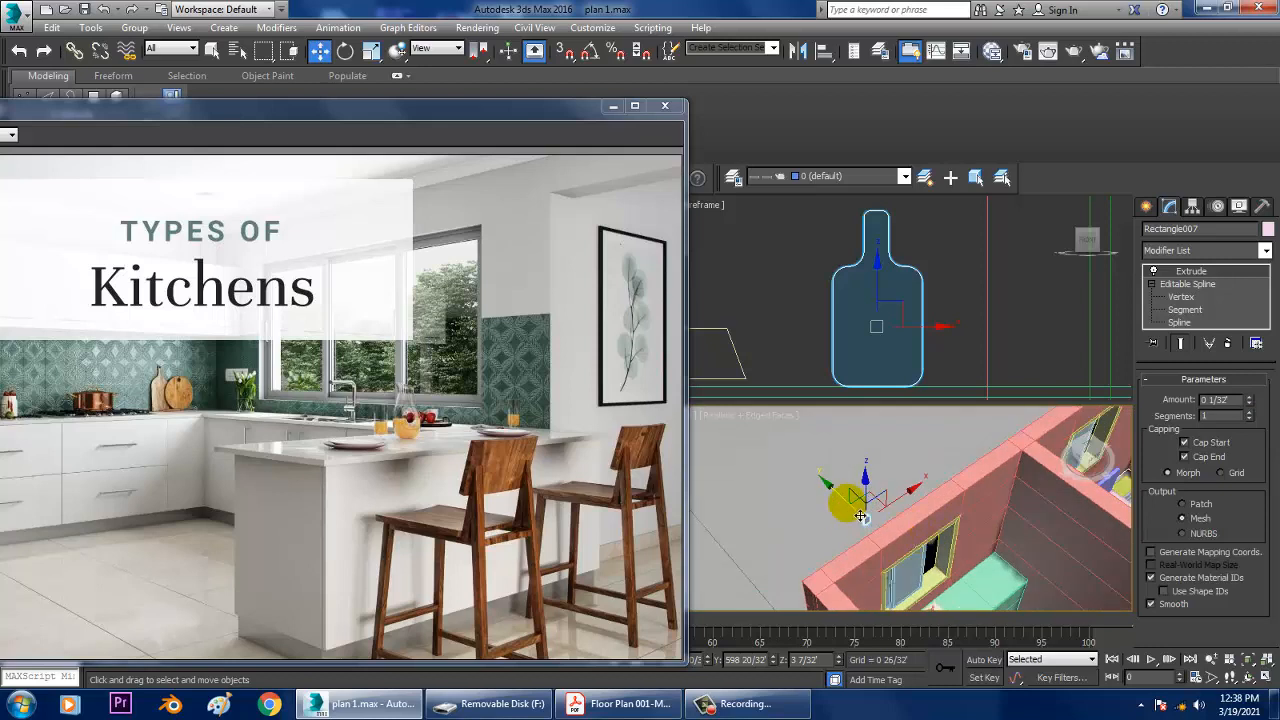
left_click_drag(843, 489, 945, 562)
key("z")
middle_click_drag(972, 561, 900, 531, "alt")
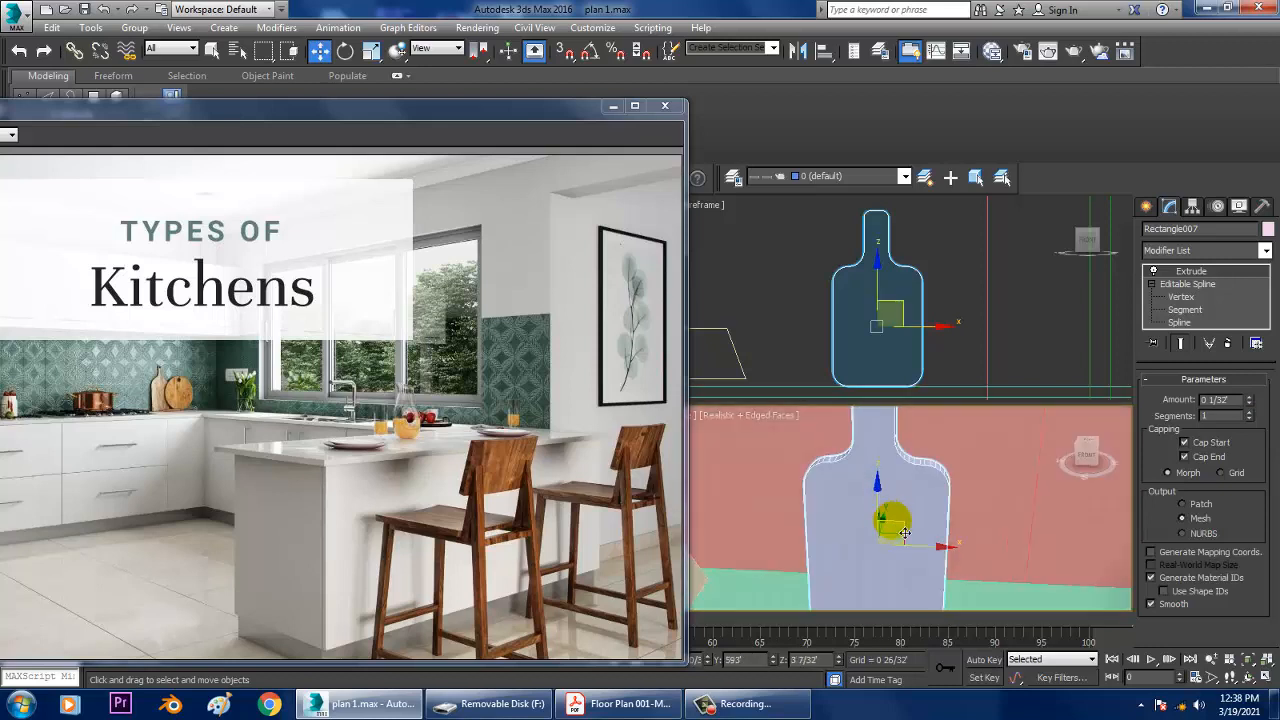
Scale the cutting board up uniformly to about 105 percent
scroll(904, 533, "down", 3)
key("r")
left_click_drag(882, 546, 881, 540)
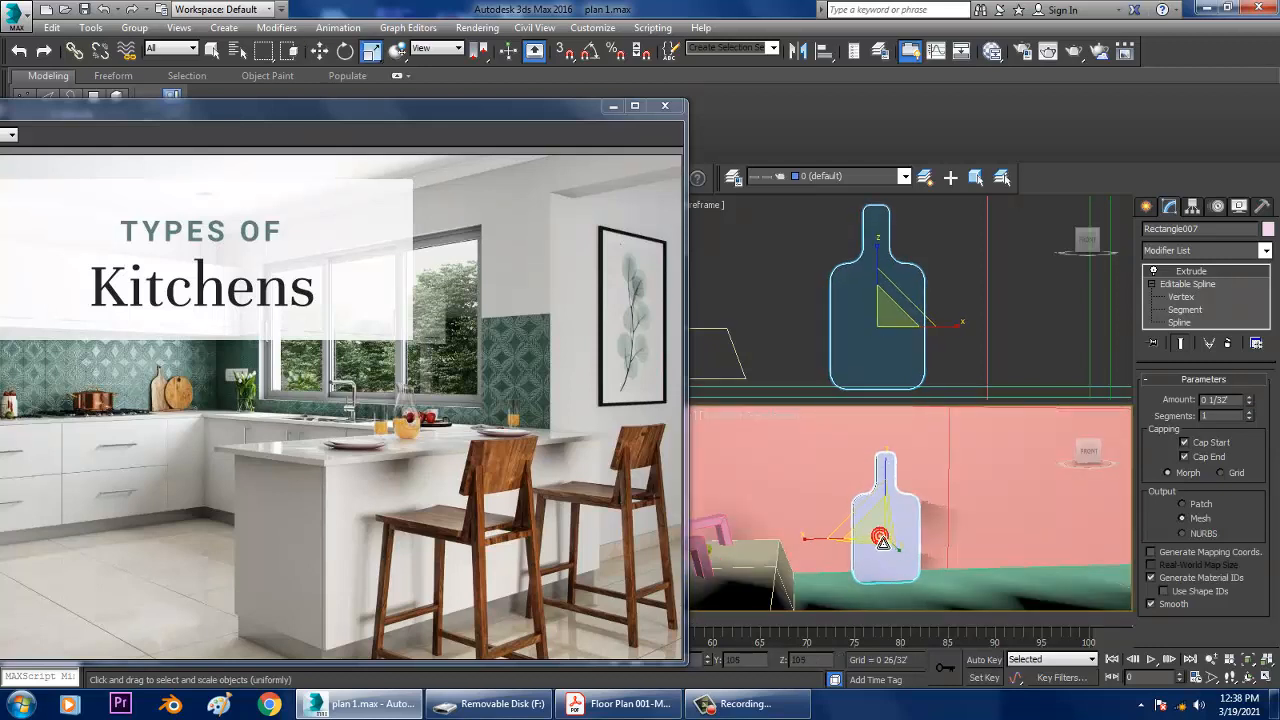
Rotate the cutting board about 12.73 degrees about its X axis so it leans back toward the kitchen wall
key("w")
middle_click_drag(884, 541, 954, 557, "alt")
key("z")
mouse_move(866, 523)
middle_mouse_down("alt")
mouse_move(891, 523)
mouse_move(864, 537)
mouse_move(876, 521)
middle_mouse_up("alt")
scroll(880, 530, "down", 3)
key("r")
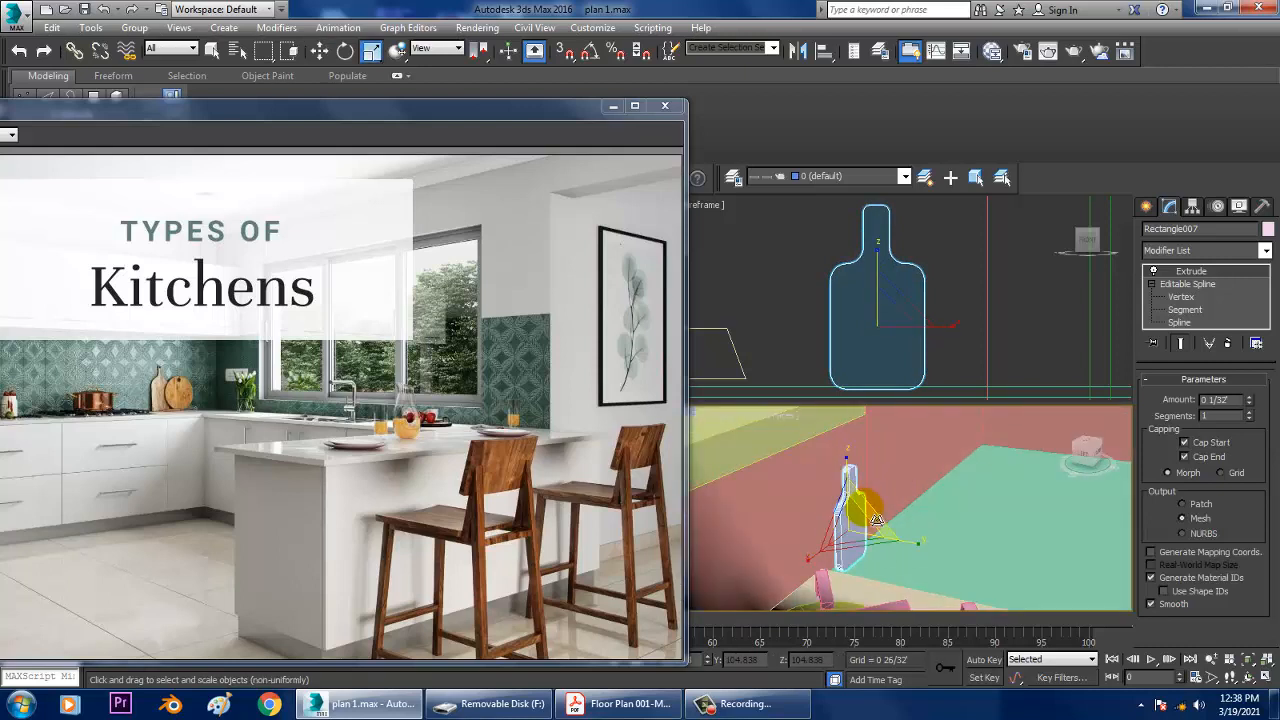
key("e")
left_click_drag(903, 515, 880, 503)
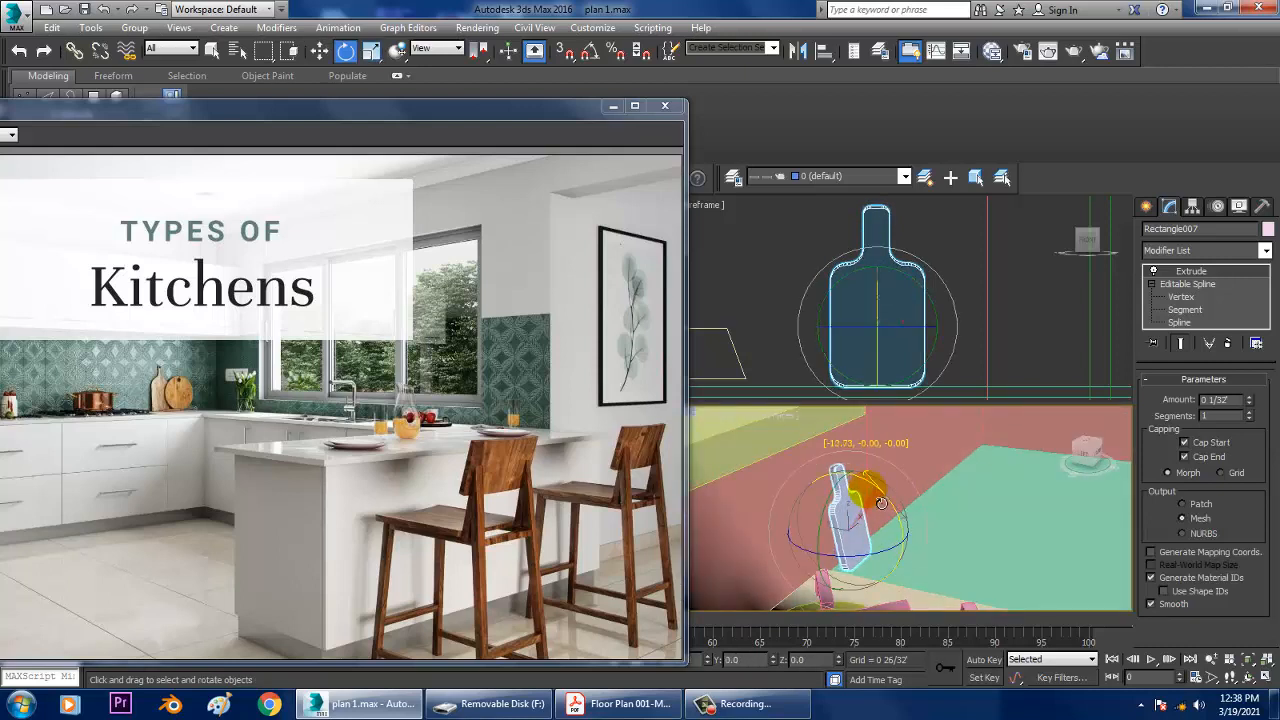
key("w")
middle_click_drag(930, 535, 900, 561, "alt")
scroll(900, 562, "down", 8)
key("z")
scroll(897, 558, "down", 5)
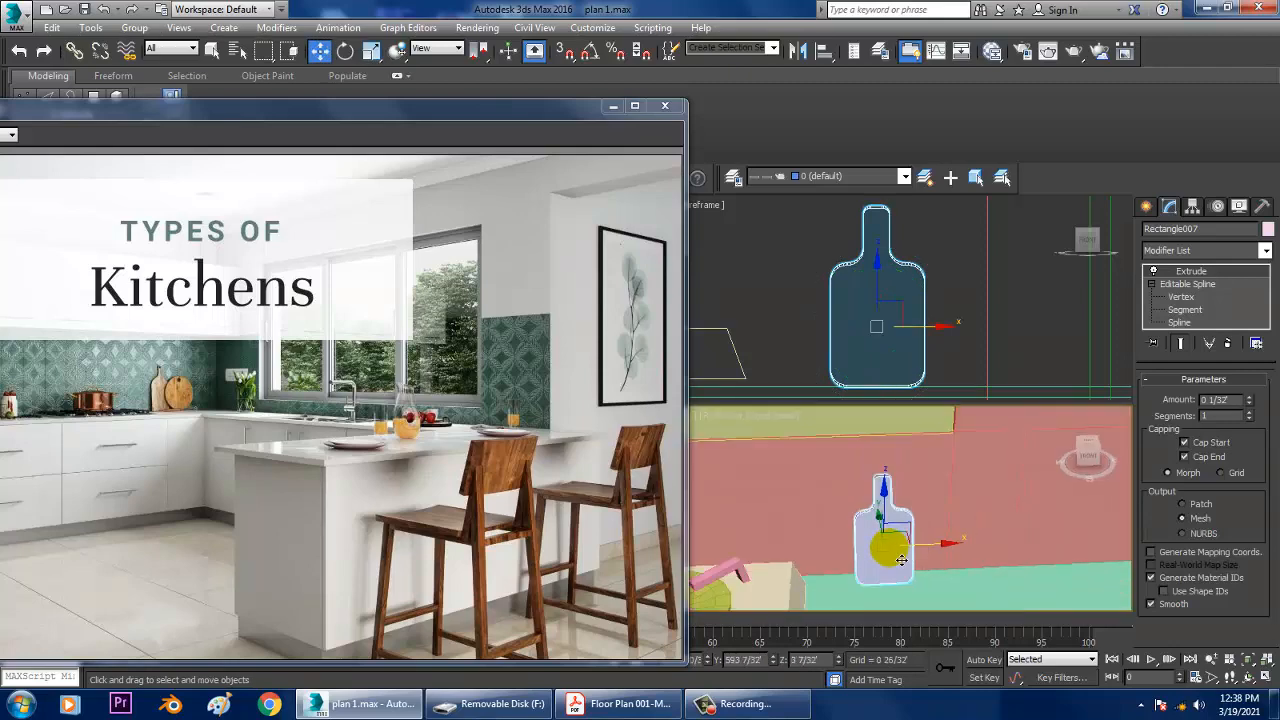
Move the cutting board along the counter away from the stove and scale it uniformly to about 134 percent
key("alt+w")
middle_click_drag(856, 456, 967, 477)
scroll(970, 446, "down", 3)
scroll(909, 475, "down", 4)
scroll(967, 477, "up", 2)
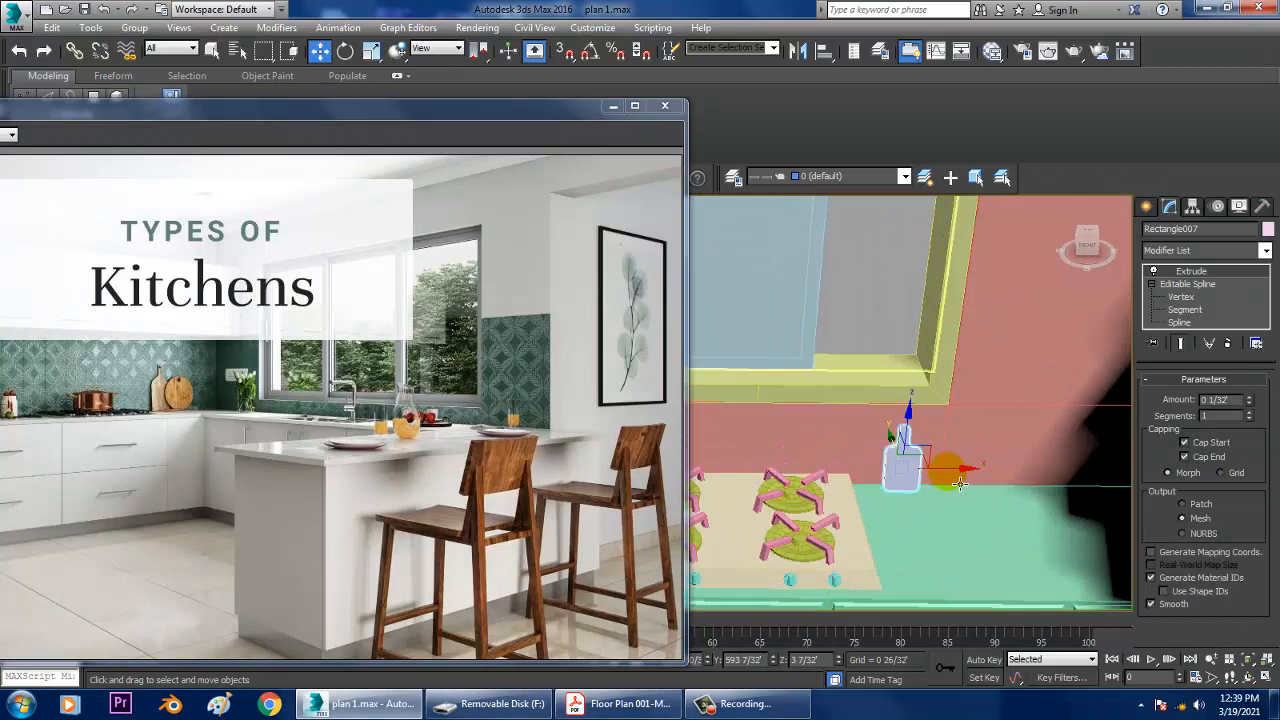
left_click_drag(967, 477, 1013, 454)
key("r")
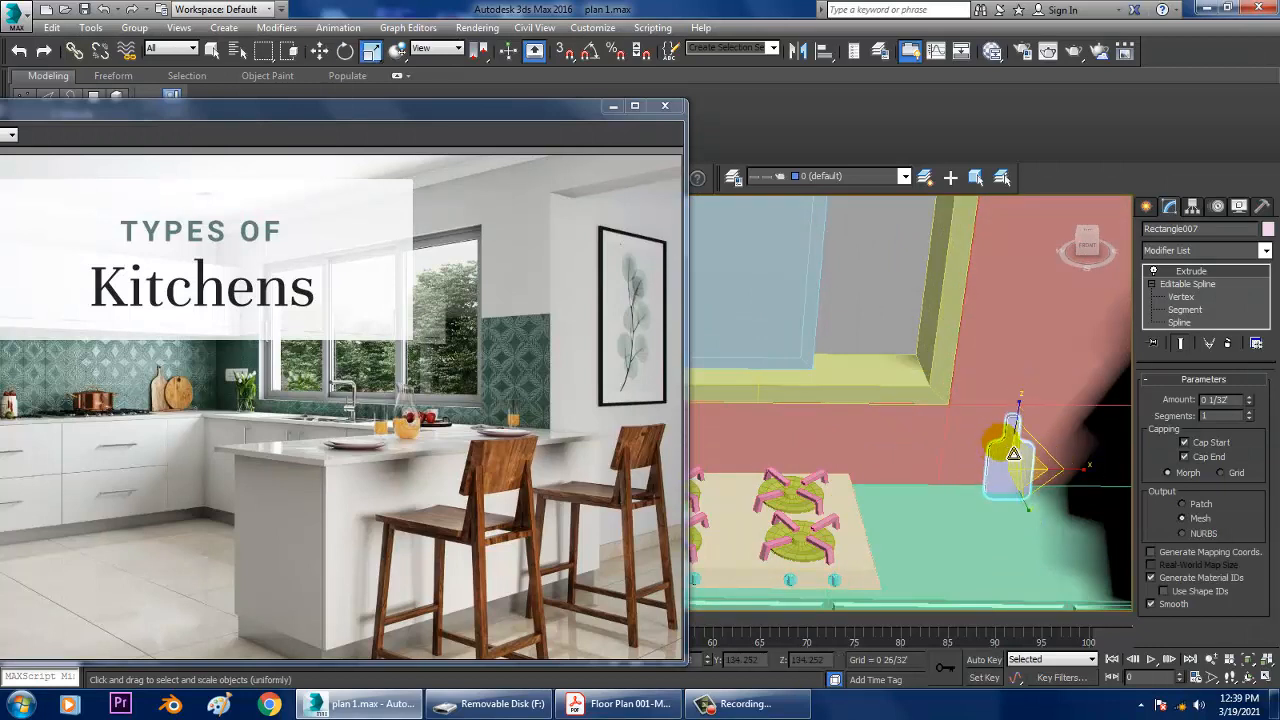
key("w")
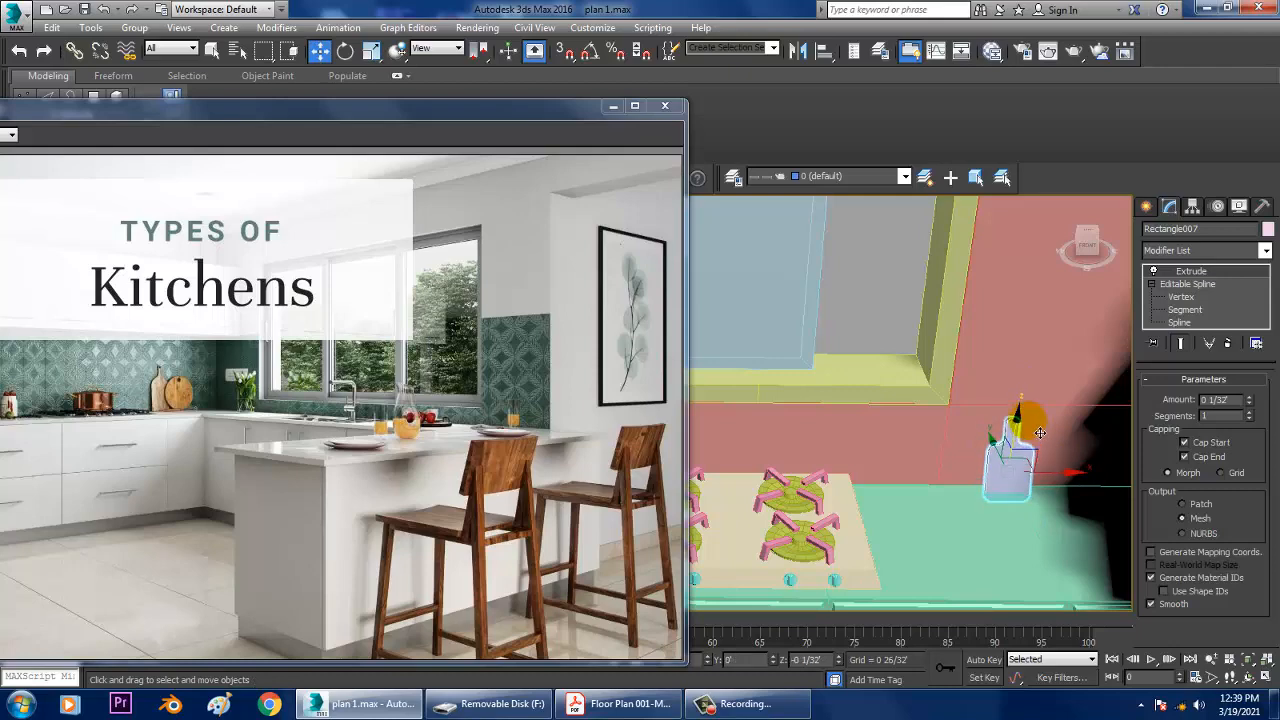
Shift the cutting board slightly back along the countertop toward the stove
middle_click_drag(1038, 429, 1042, 478, "alt")
middle_click_drag(1028, 474, 893, 482, "alt")
scroll(986, 486, "up", 3)
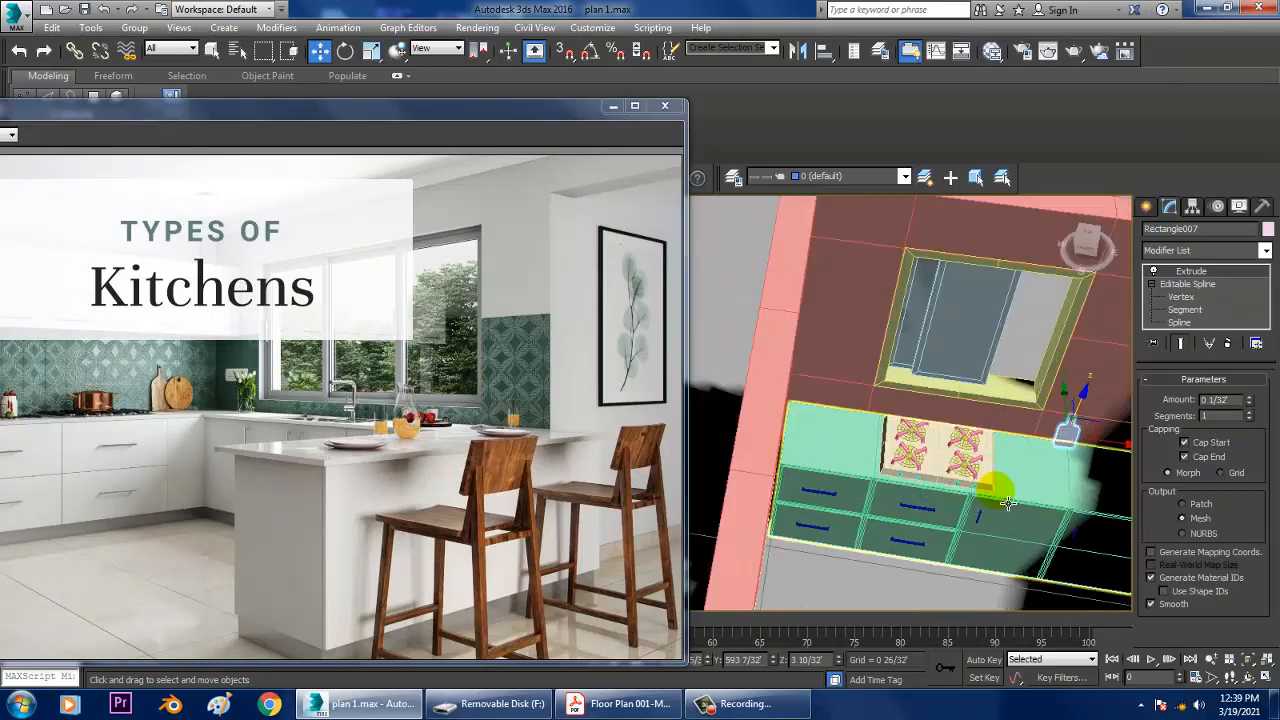
scroll(929, 509, "up", 3)
left_click(929, 509)
left_click(913, 481)
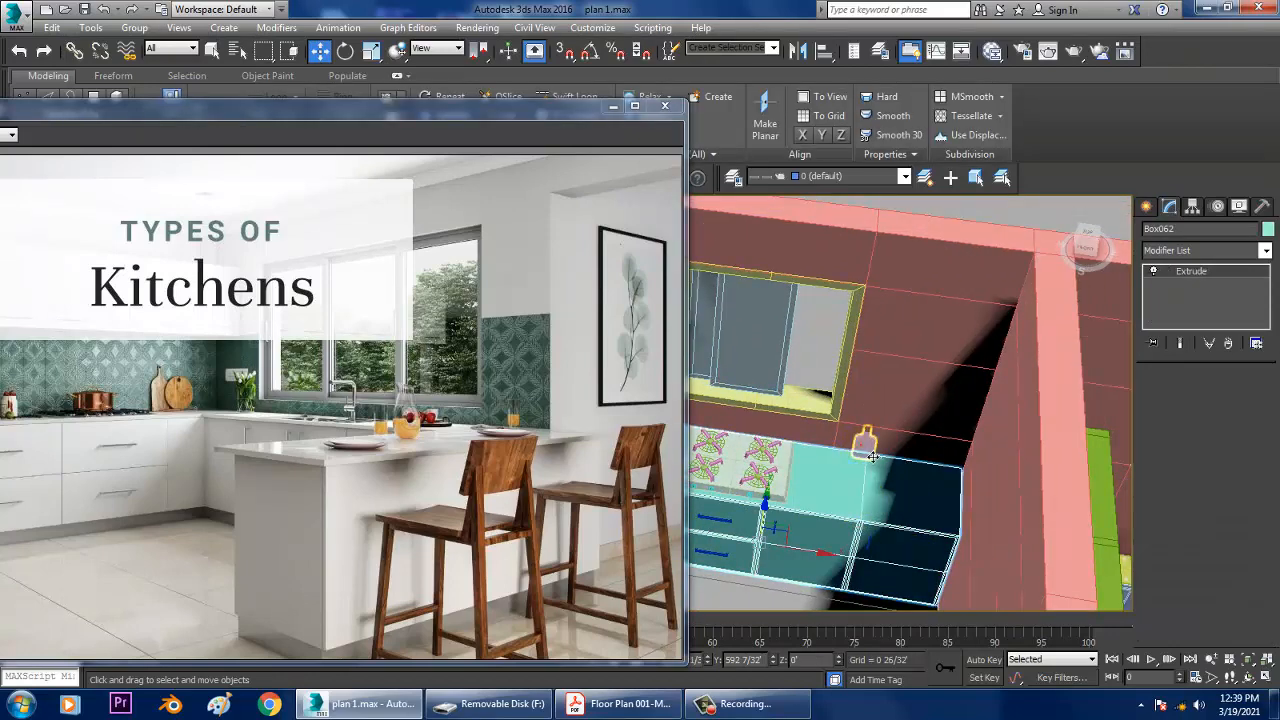
left_click(914, 467)
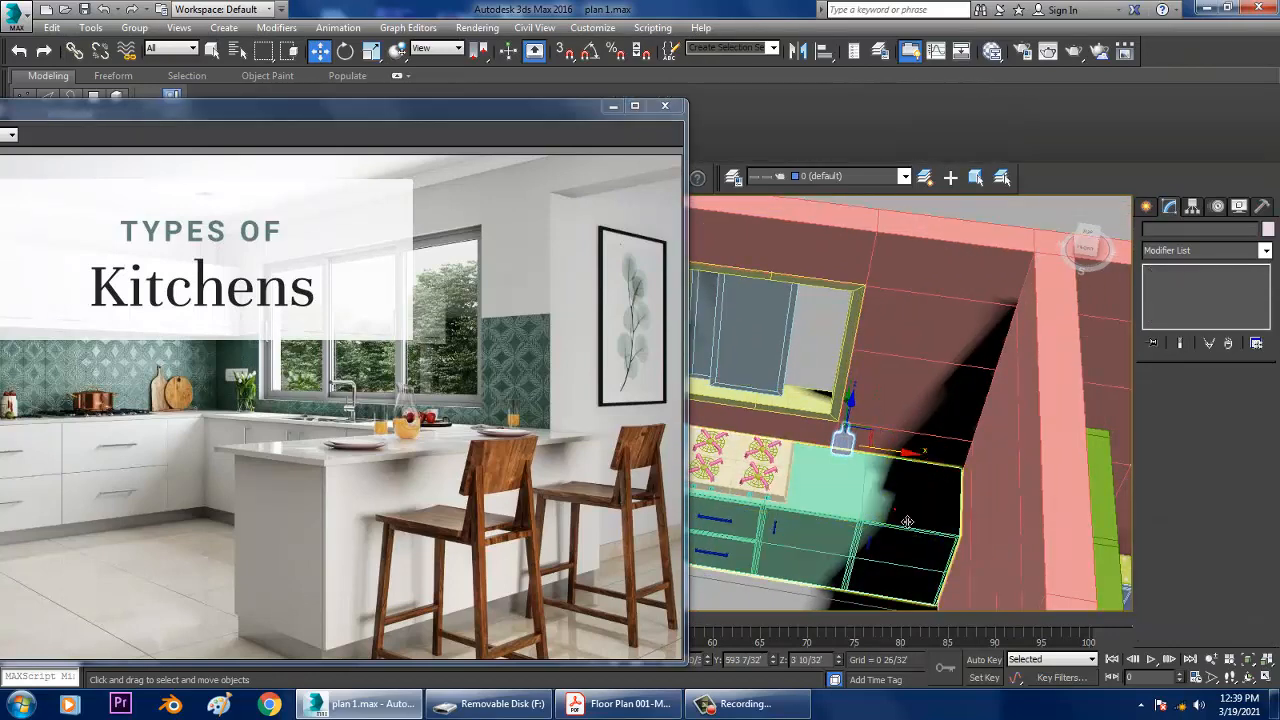
Select the top polygon of the counter's corner end section and inset it by 0 7/32'
scroll(914, 467, "up", 5)
left_click(1221, 398)
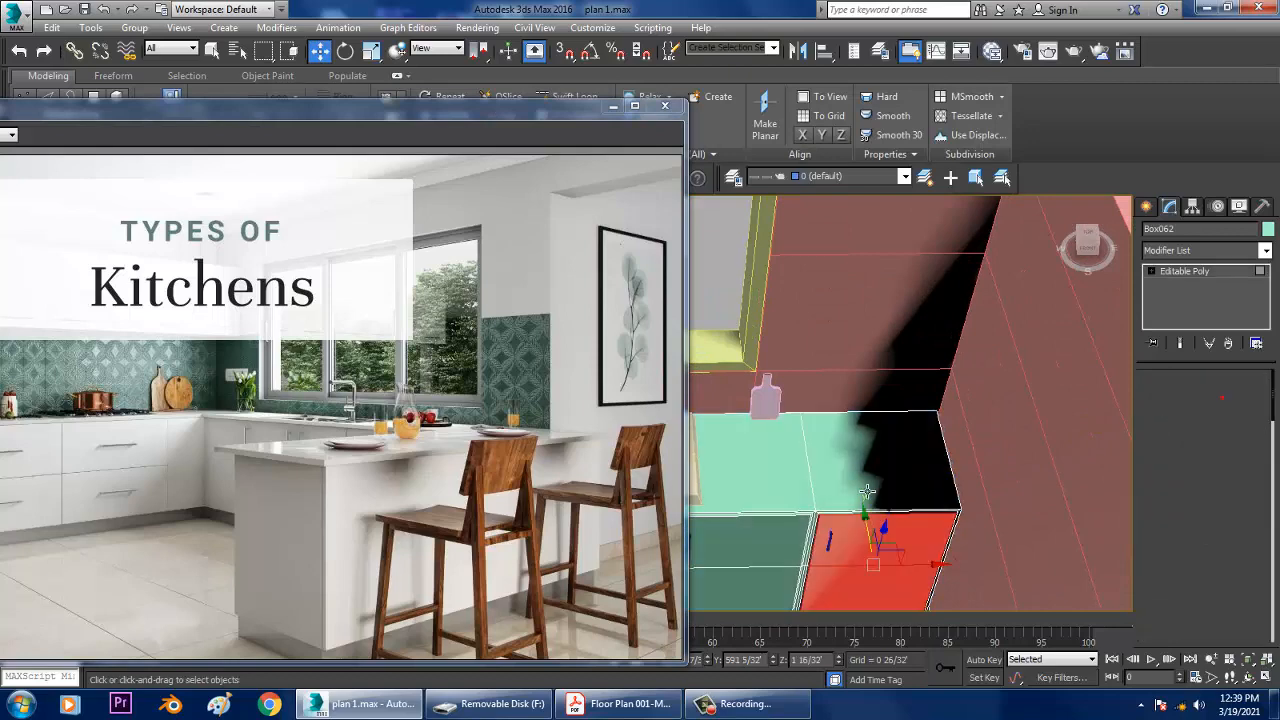
left_click(896, 462)
scroll(896, 462, "up", 3)
middle_click_drag(896, 462, 950, 502, "alt")
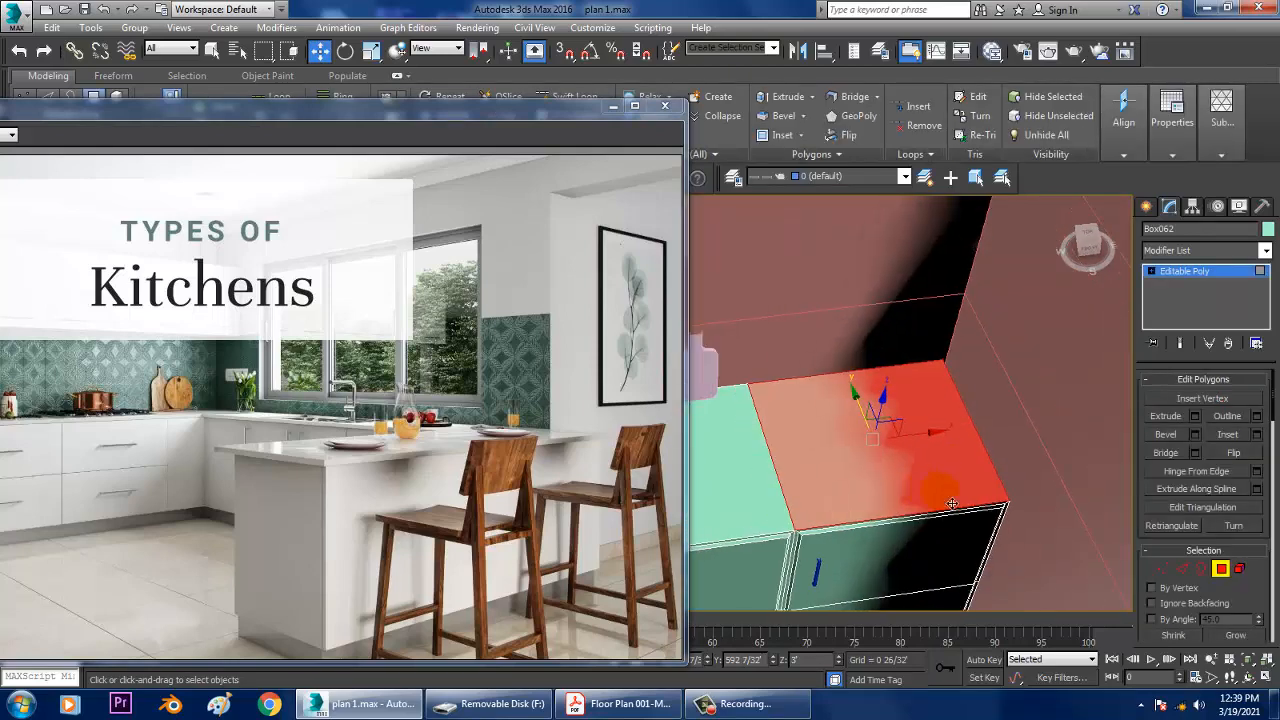
left_click(1257, 436)
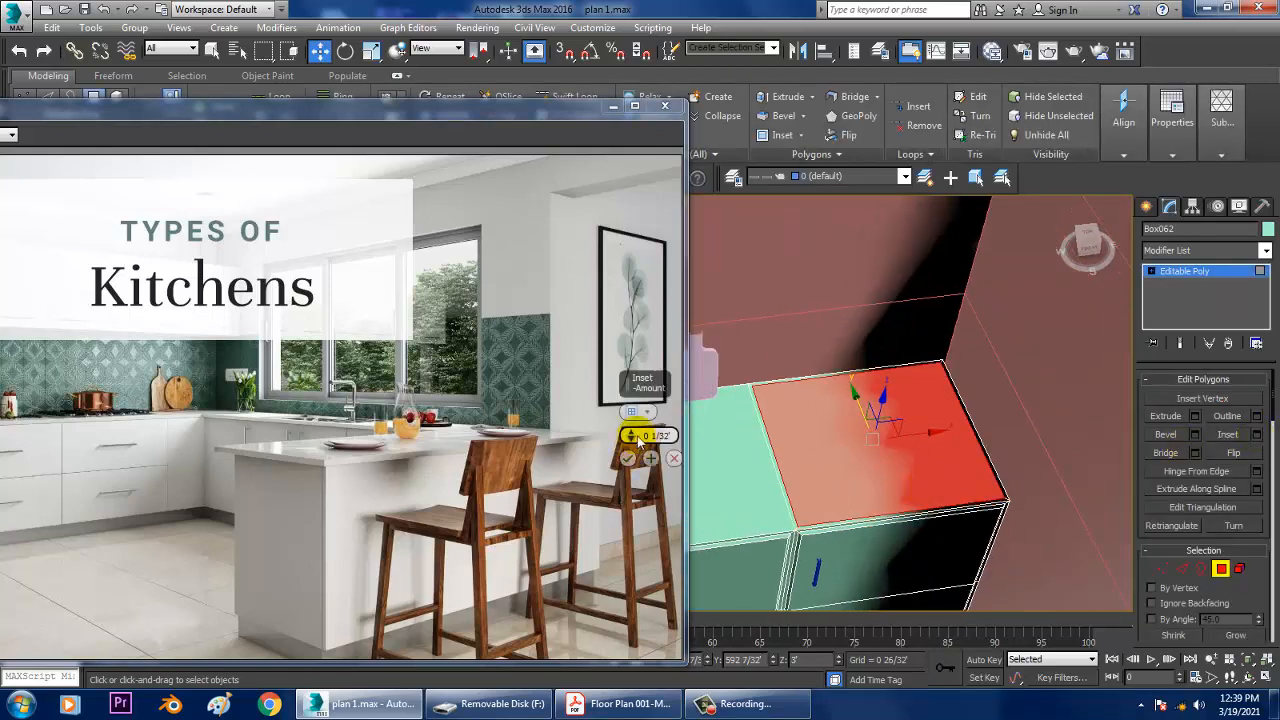
left_click_drag(628, 435, 624, 412)
left_click(628, 458)
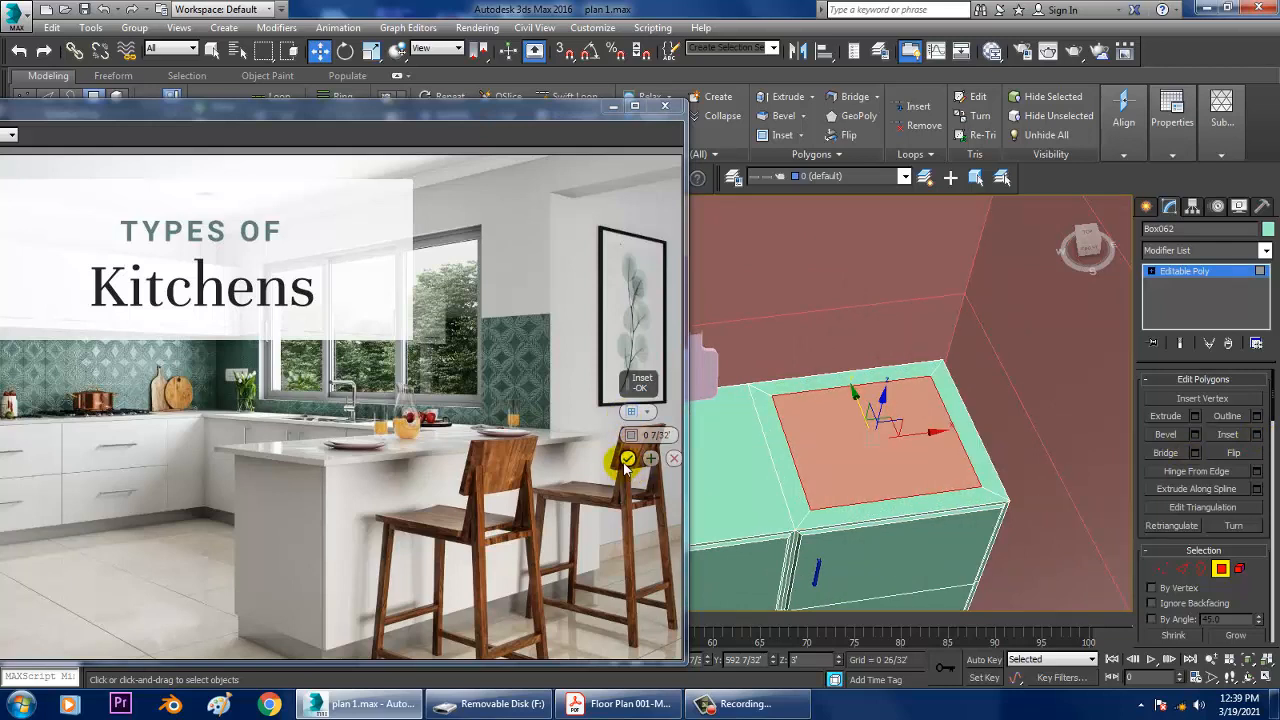
Bevel the inset countertop polygon downward to form a recessed sink basin
left_click(1195, 432)
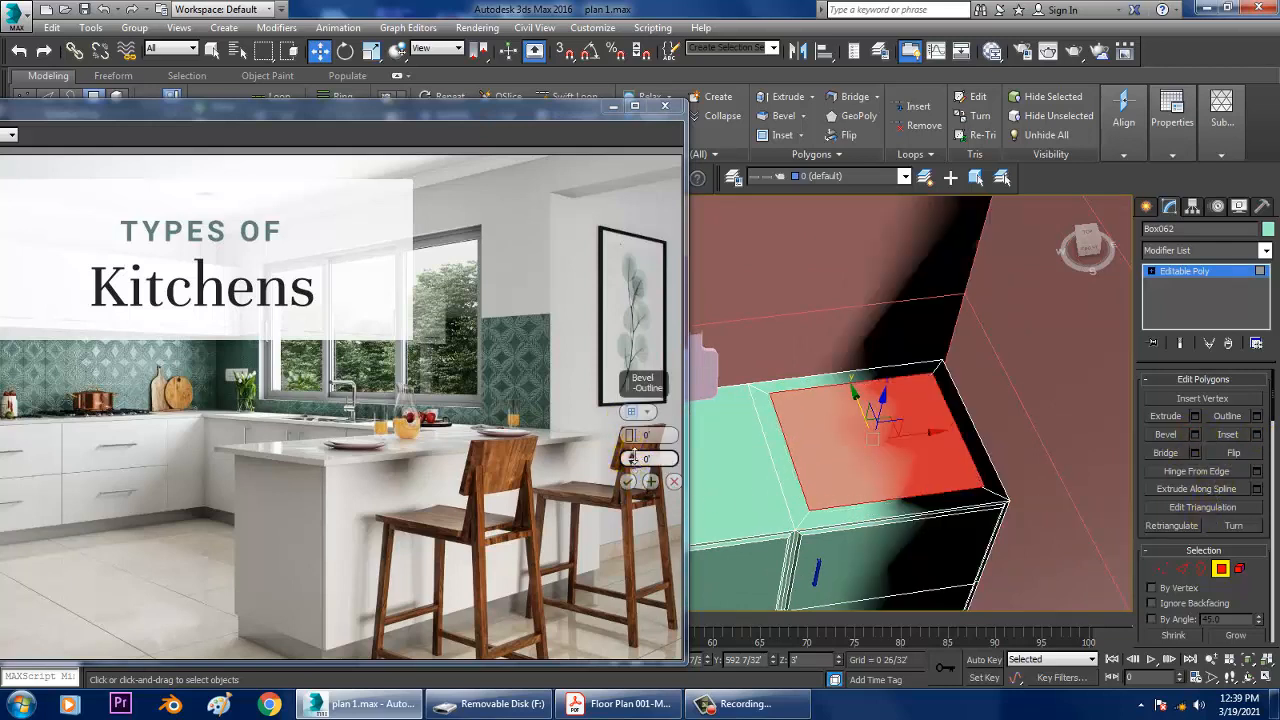
left_click_drag(632, 458, 636, 510)
left_click(628, 481)
Scale the basin's floor polygon uniformly to about 86 percent and lower it to about Z 2 14/32'
key("r")
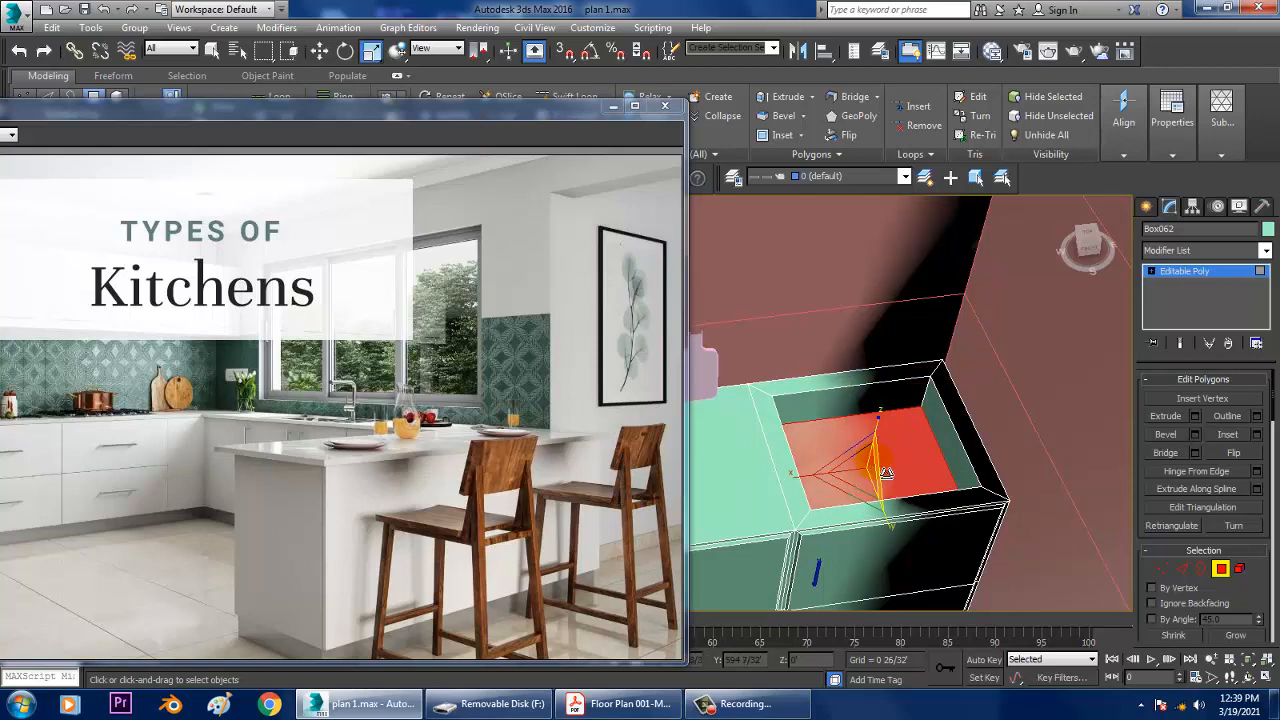
left_click_drag(886, 473, 888, 487)
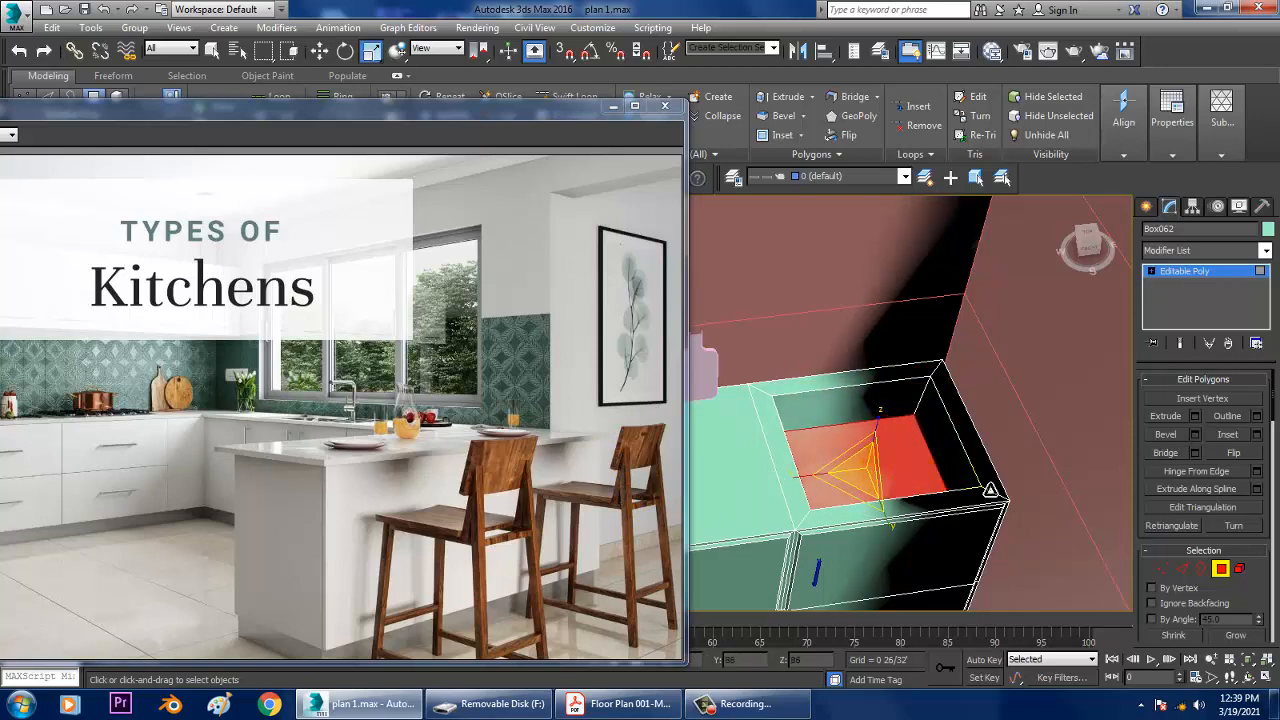
middle_click_drag(988, 490, 905, 495, "alt")
key("w")
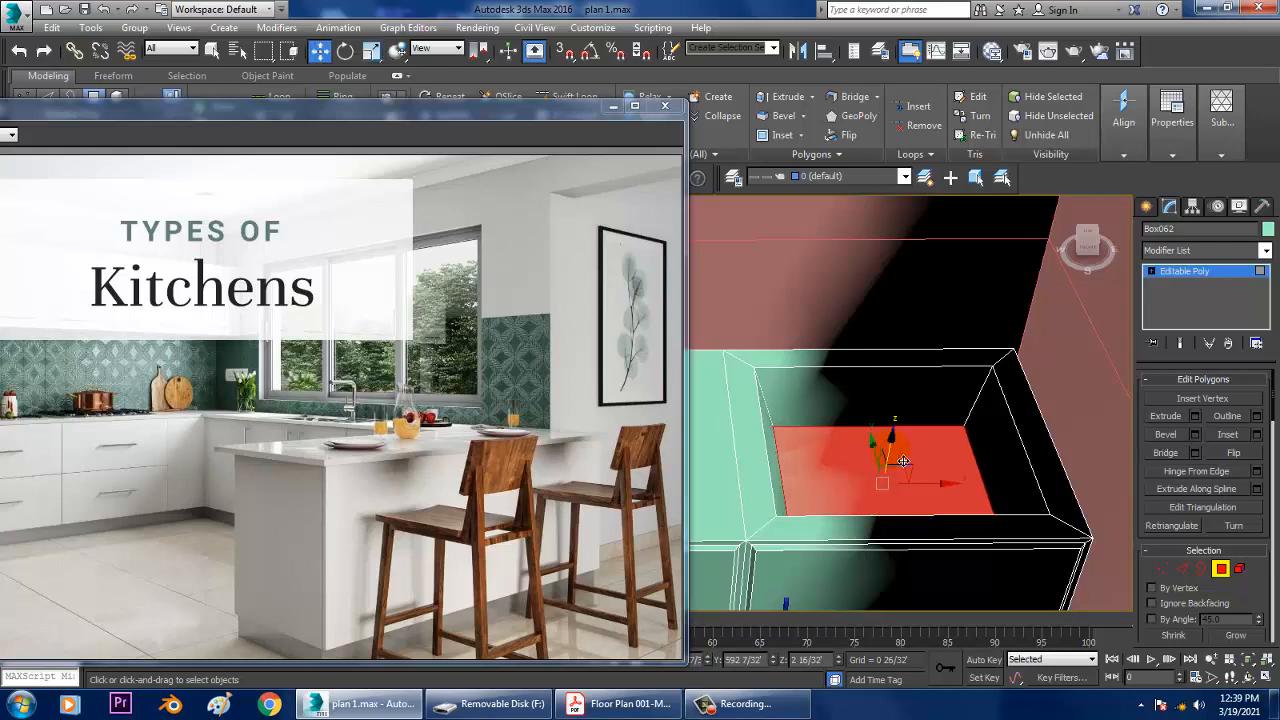
scroll(905, 465, "up", 3)
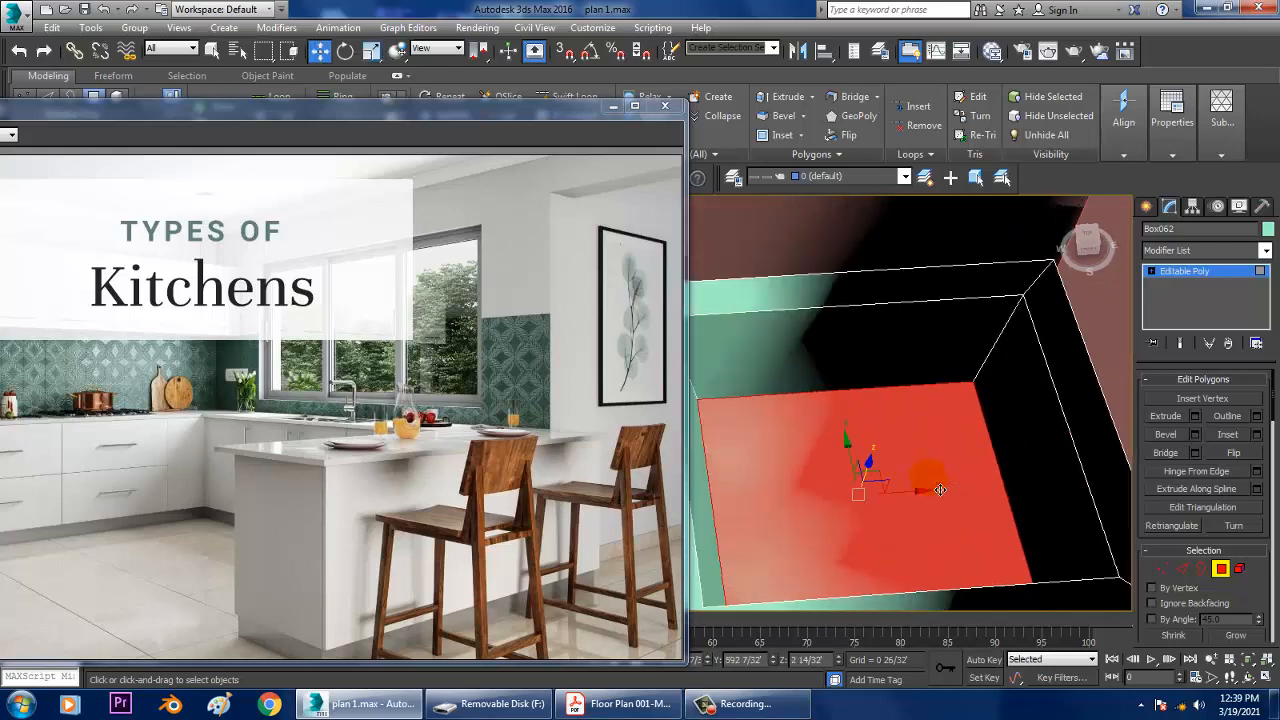
middle_click_drag(915, 478, 1005, 460, "alt")
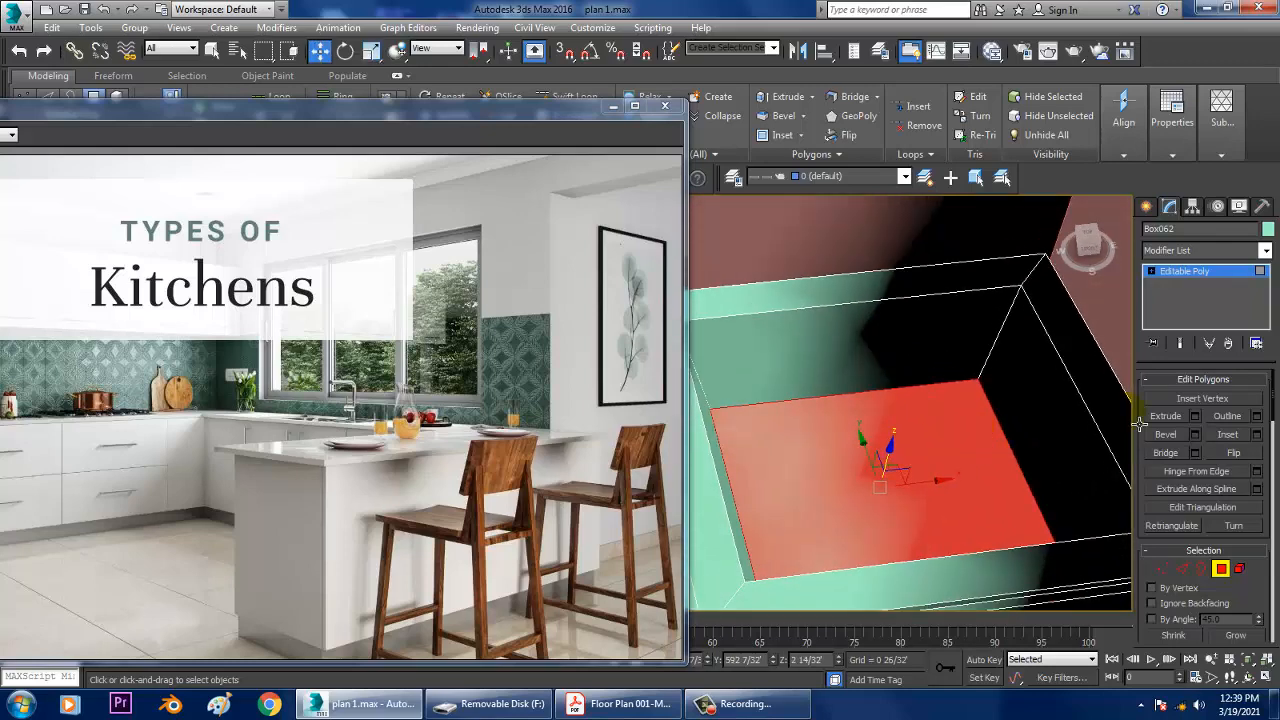
Chamfer the basin's top rim edge loop by 0 2/32' with 3 segments, and leave edge editing
left_click(1182, 568)
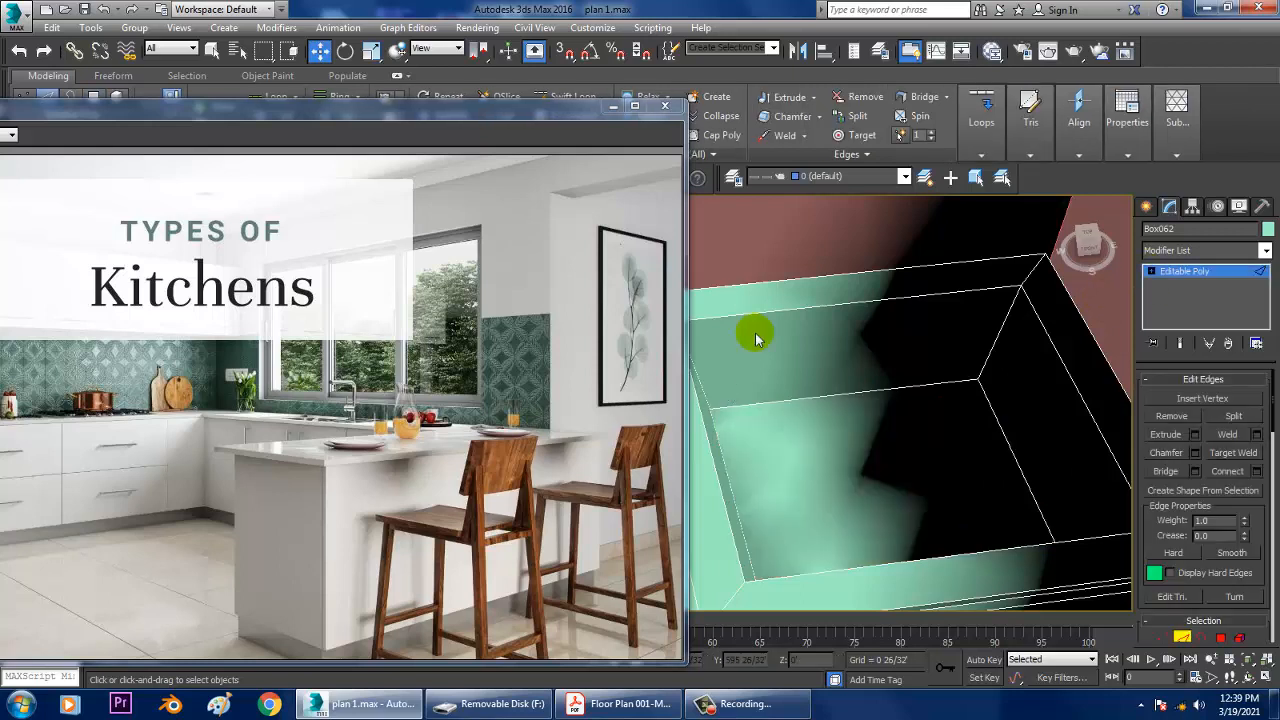
double_click(766, 327)
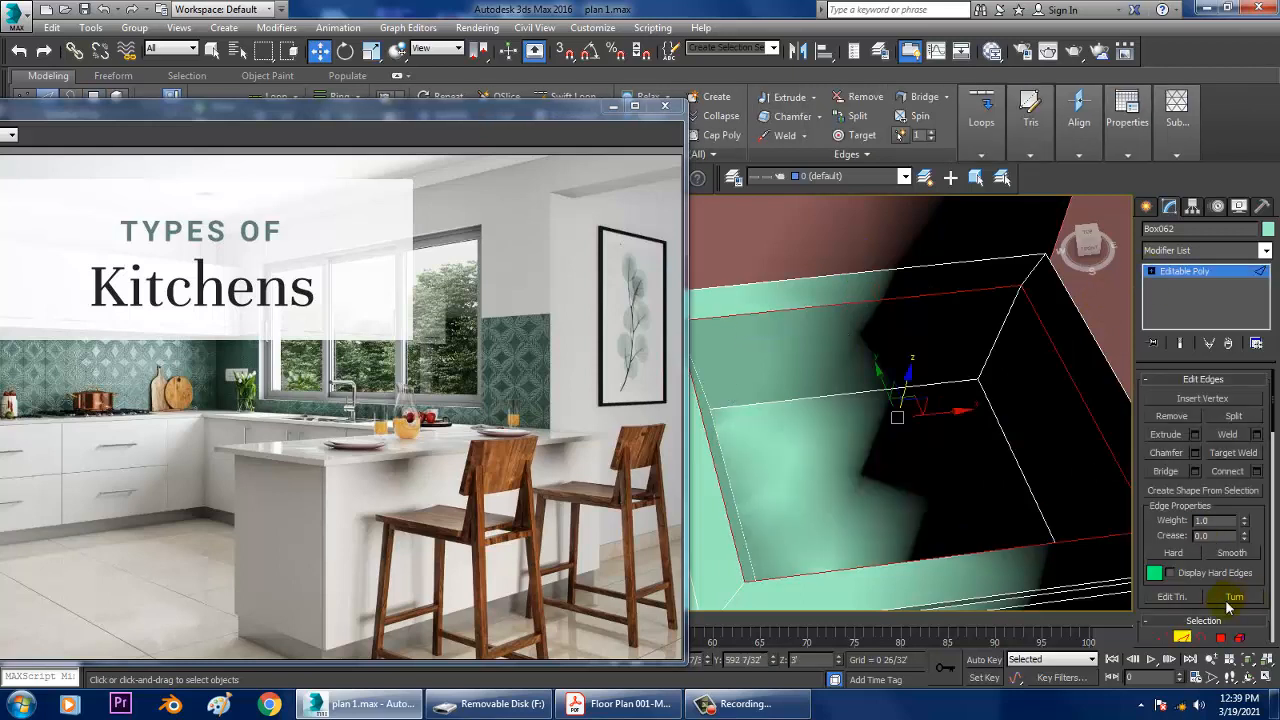
left_click(1194, 453)
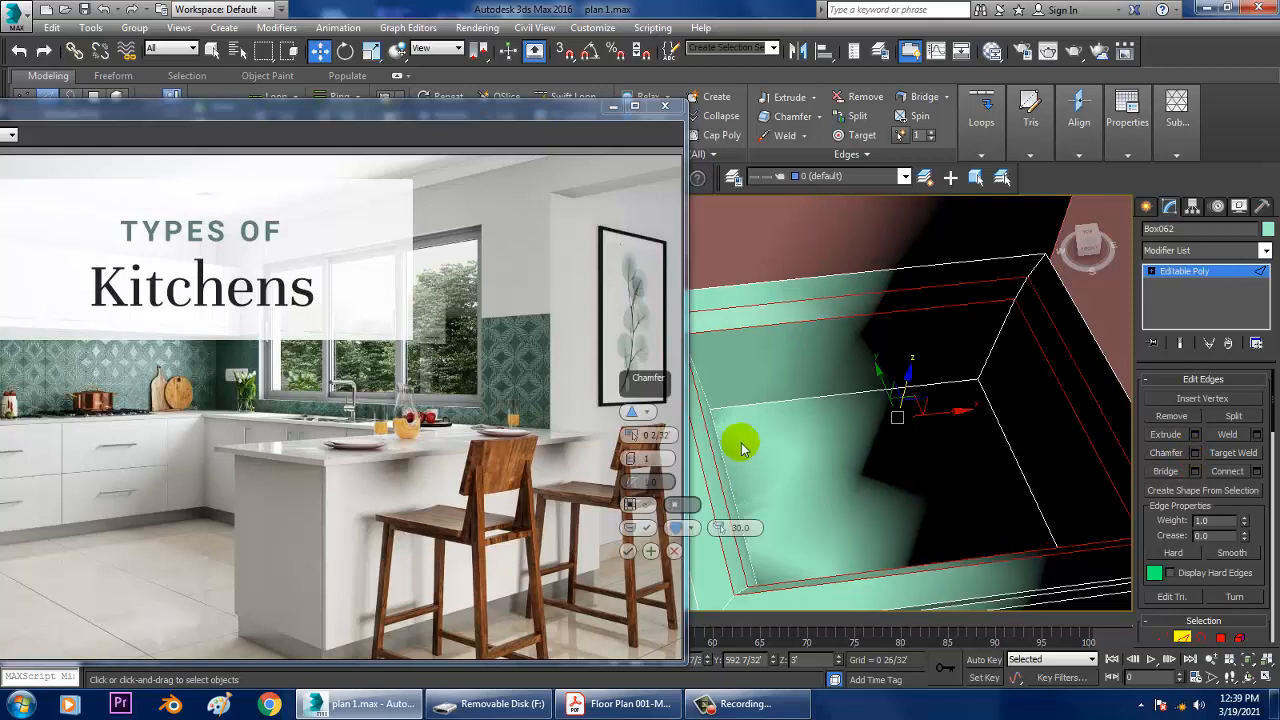
left_click(633, 457)
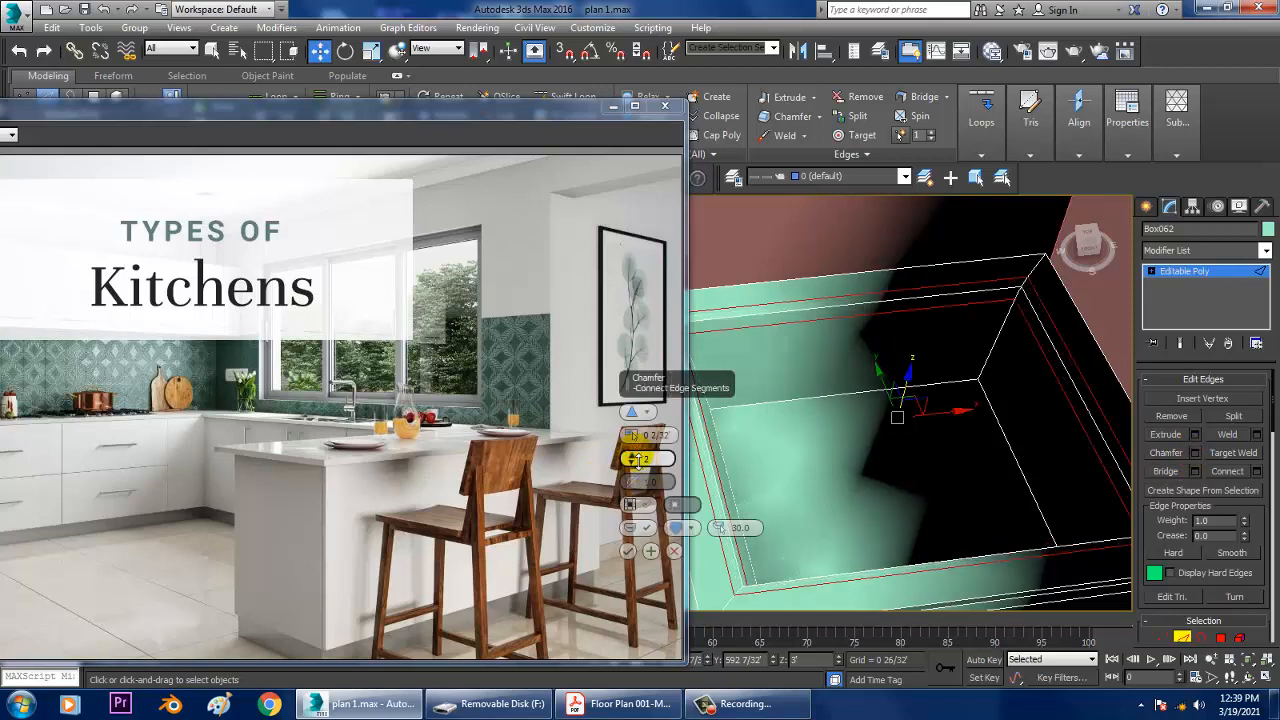
left_click(634, 460)
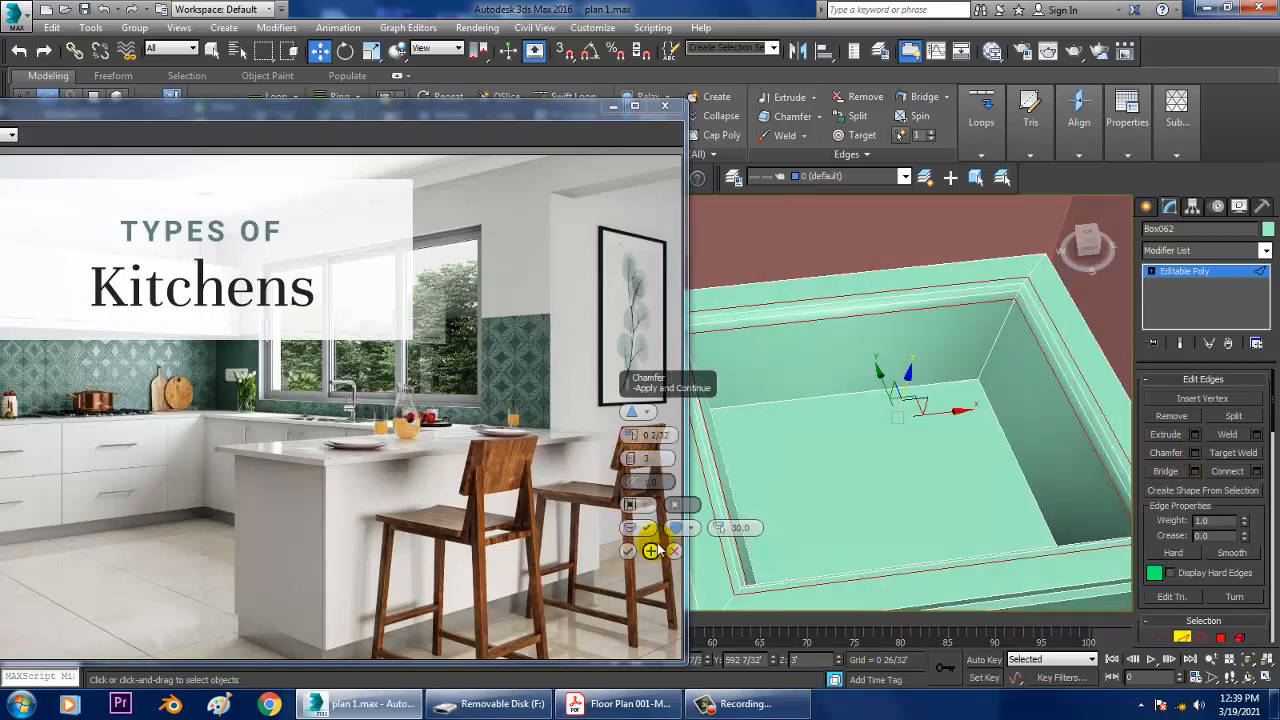
left_click(626, 551)
left_click(1042, 484)
scroll(990, 487, "down", 5)
middle_click_drag(989, 487, 948, 470, "alt")
scroll(994, 488, "up", 5)
left_click(1198, 271)
Move the reference image aside to uncover the viewports, and show the Left view enlarged in wireframe
key("alt+w")
middle_click_drag(915, 325, 856, 336)
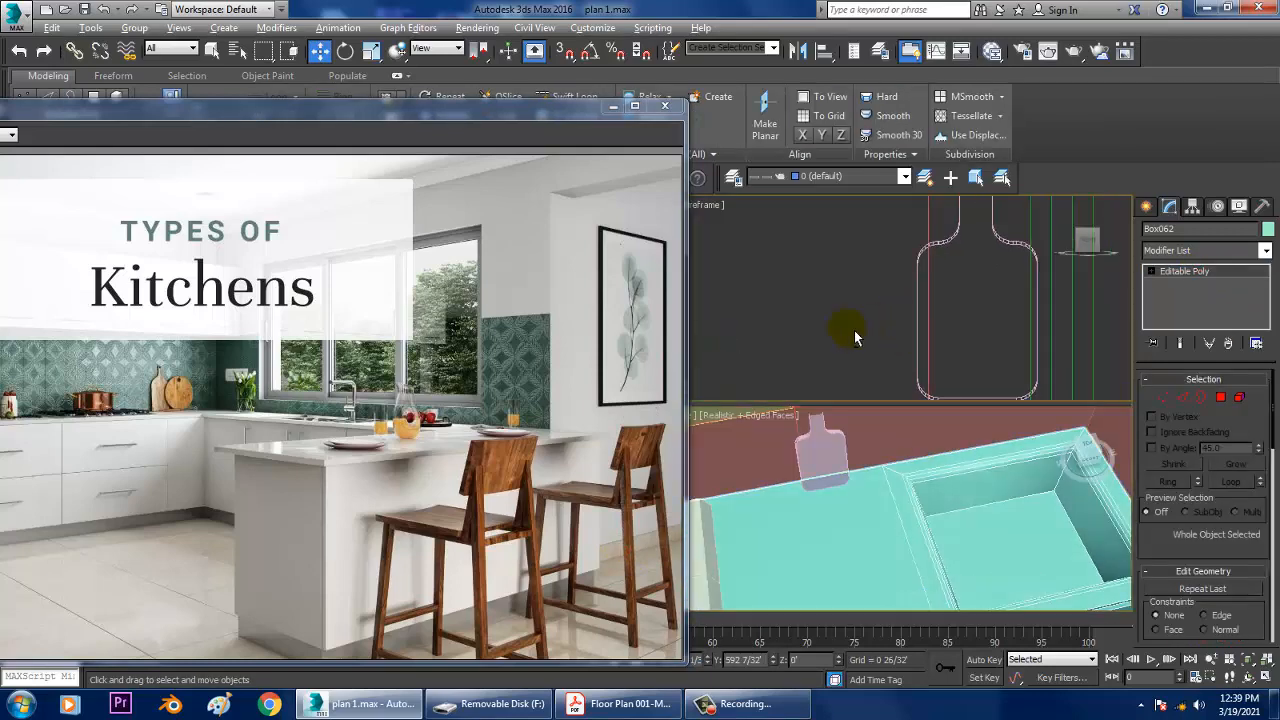
key("alt+w")
scroll(900, 362, "down", 8)
middle_click_drag(914, 378, 960, 459)
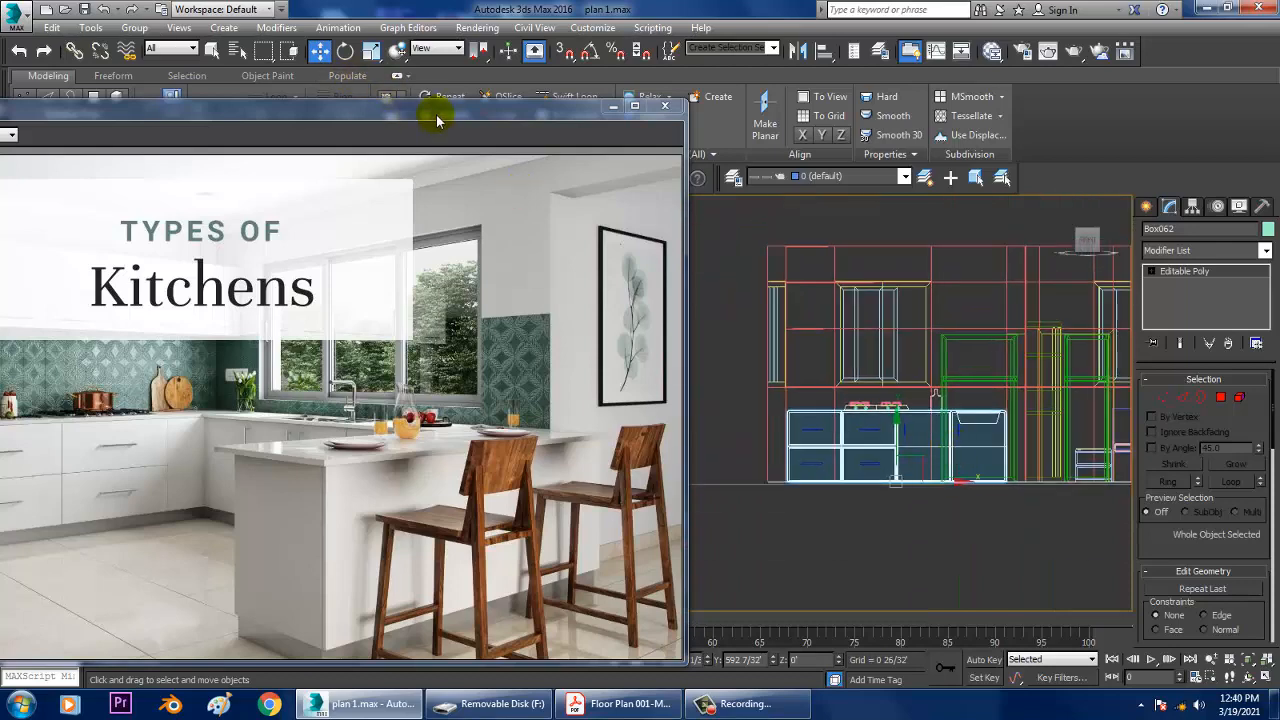
left_click_drag(436, 114, 266, 157)
middle_click_drag(735, 424, 709, 420)
key("alt+w")
middle_click(551, 523)
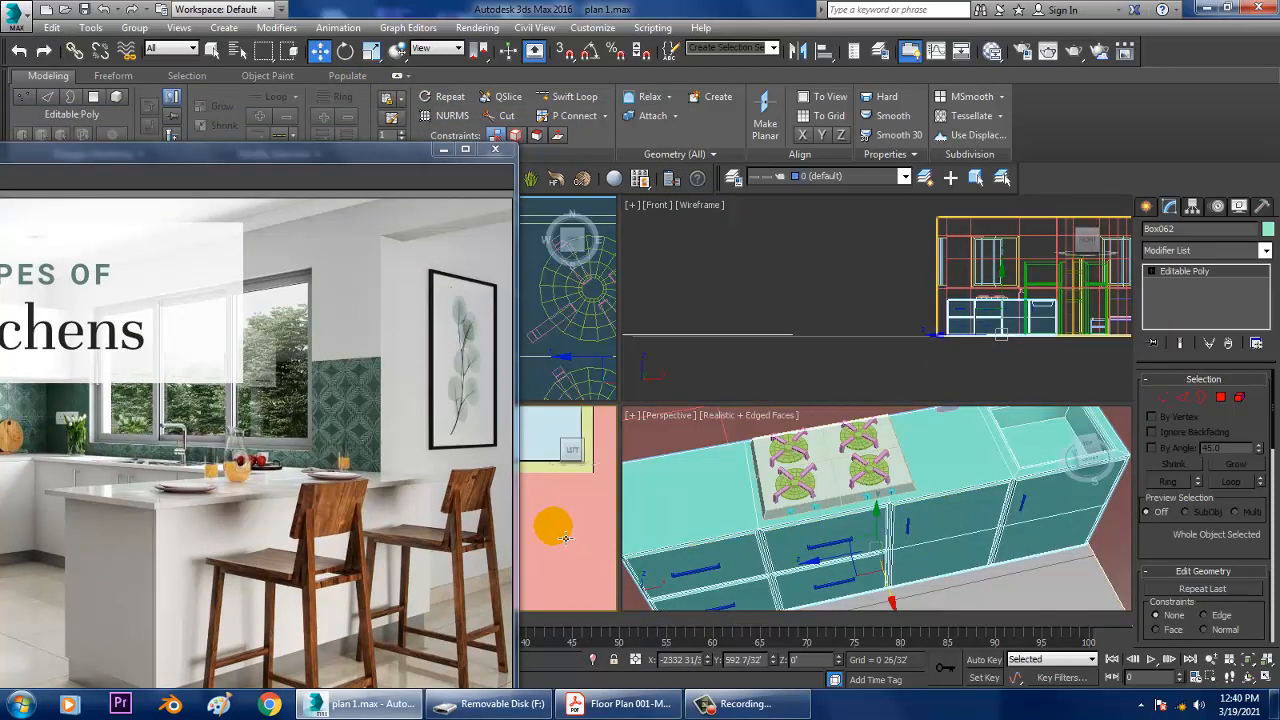
key("alt+w")
mouse_move(555, 521)
middle_mouse_down()
mouse_move(783, 455)
mouse_move(851, 457)
mouse_move(831, 474)
middle_mouse_up()
scroll(783, 455, "down", 4)
key("F3")
scroll(862, 456, "down", 2)
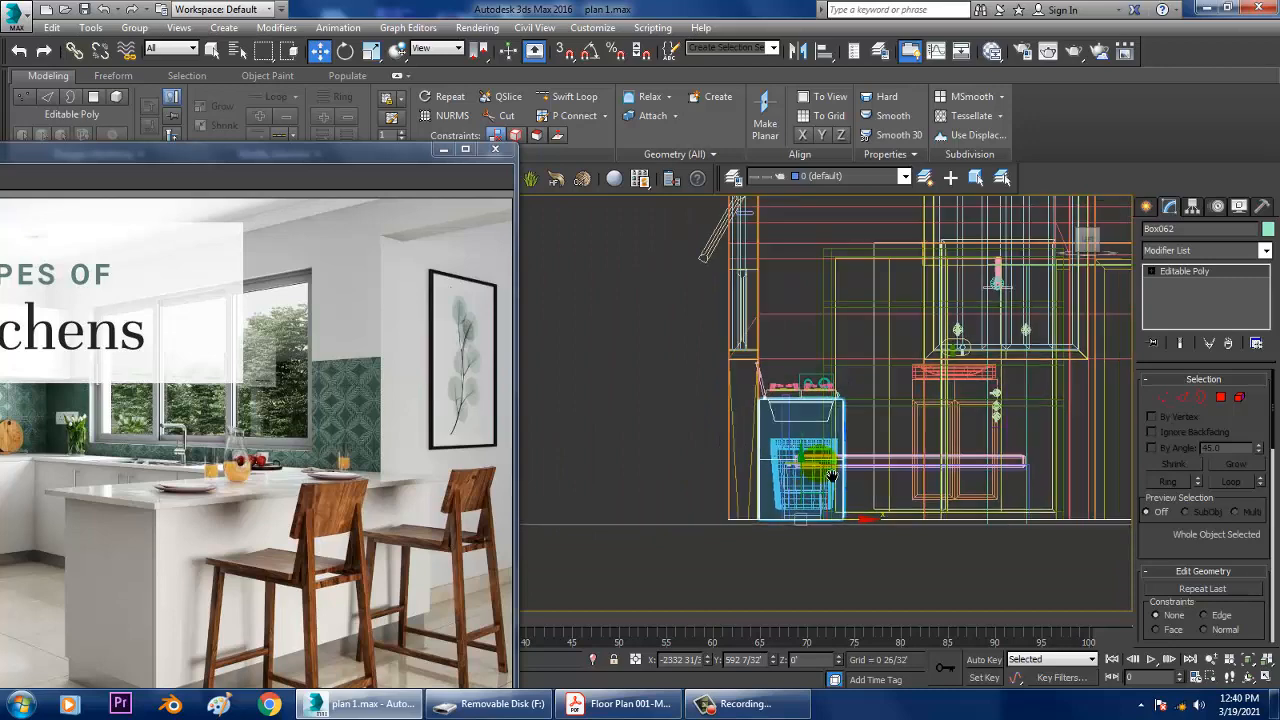
Draw an open three-segment hook-shaped line in the Left view, rising from the countertop behind the sink basin
scroll(780, 442, "up", 4)
scroll(800, 390, "up", 4)
middle_click_drag(806, 387, 840, 440)
left_click(1146, 207)
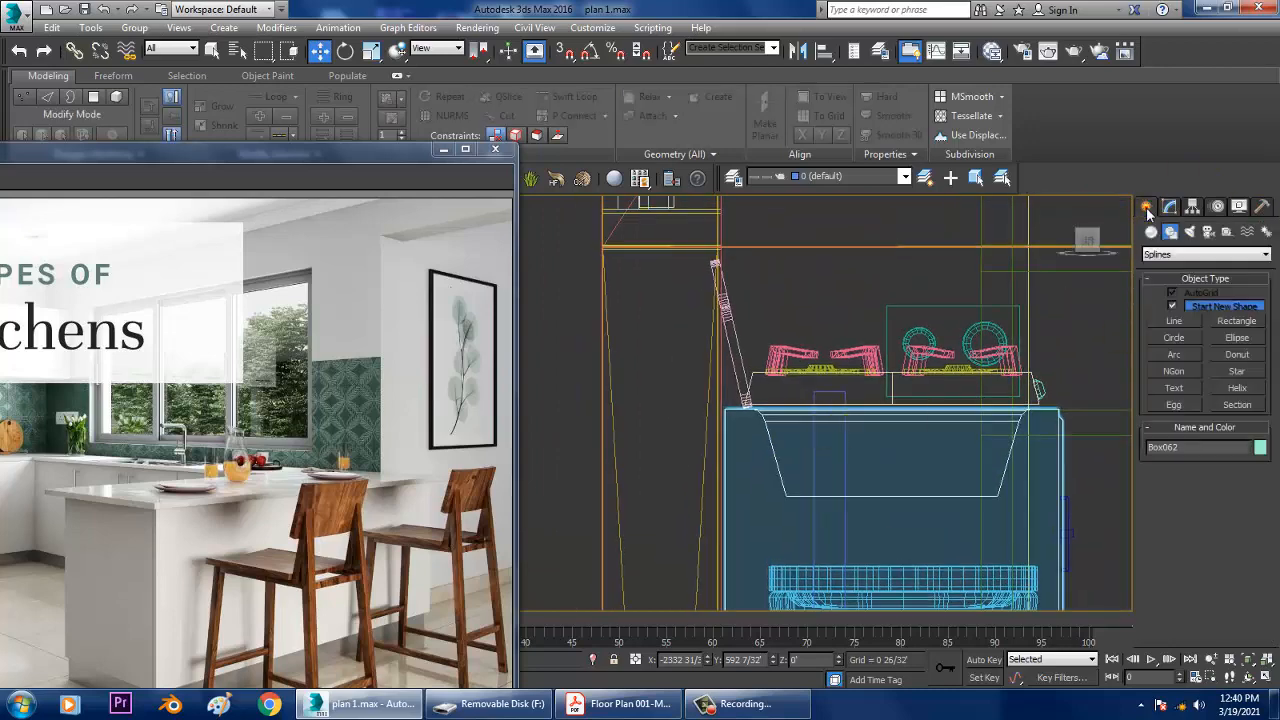
left_click(1176, 320)
scroll(757, 437, "up", 3)
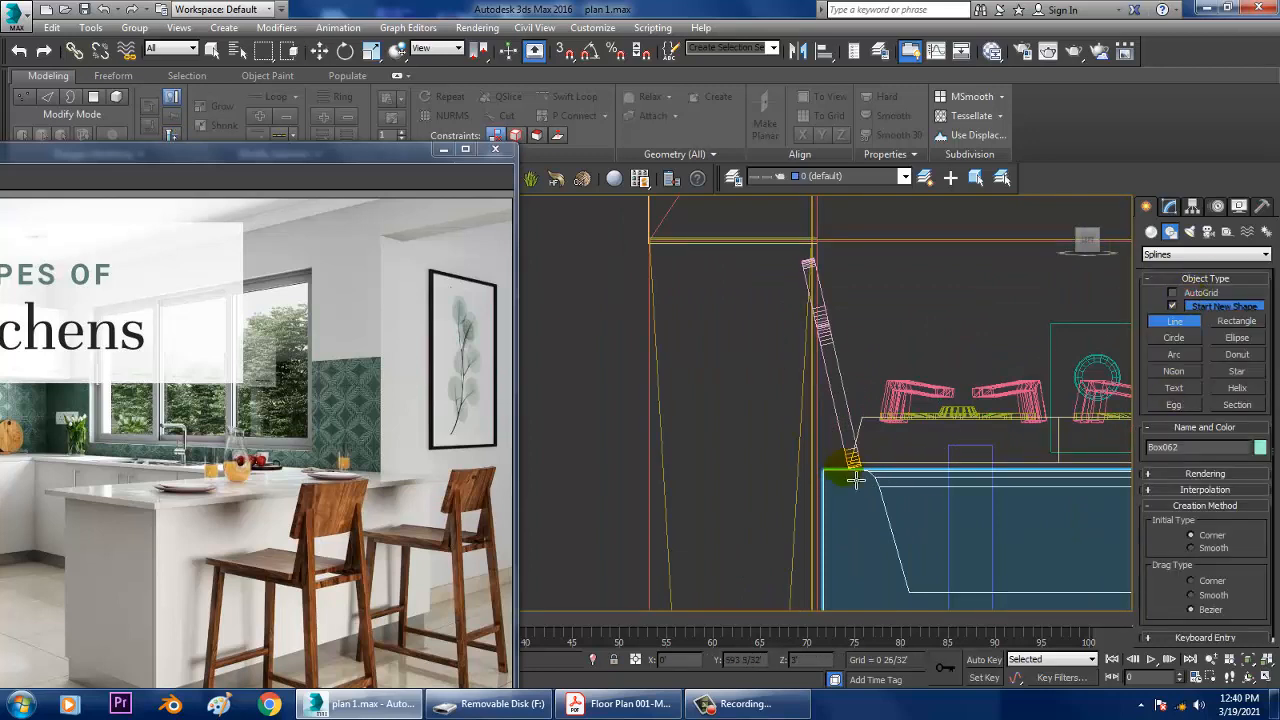
left_click(856, 480)
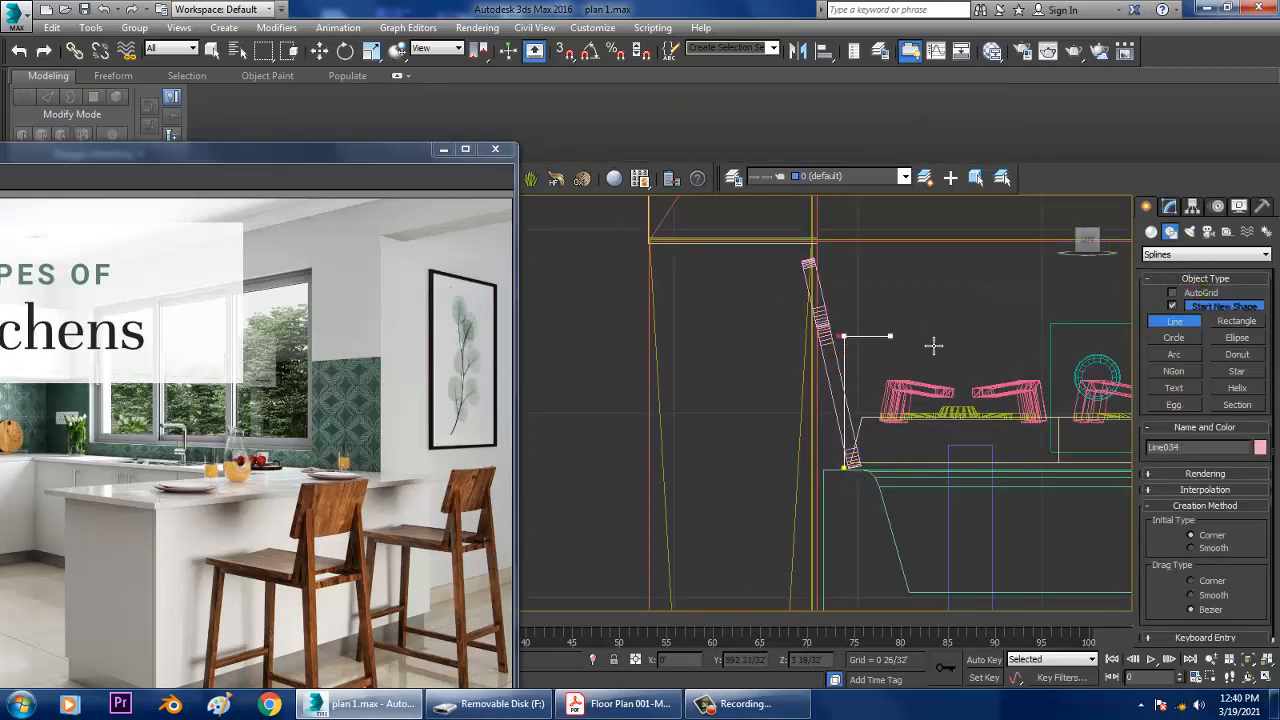
right_click(960, 390)
Fillet the line's two upper corner vertices into a rounded faucet arch
scroll(885, 361, "up", 3)
key("1")
left_click_drag(783, 284, 1030, 340)
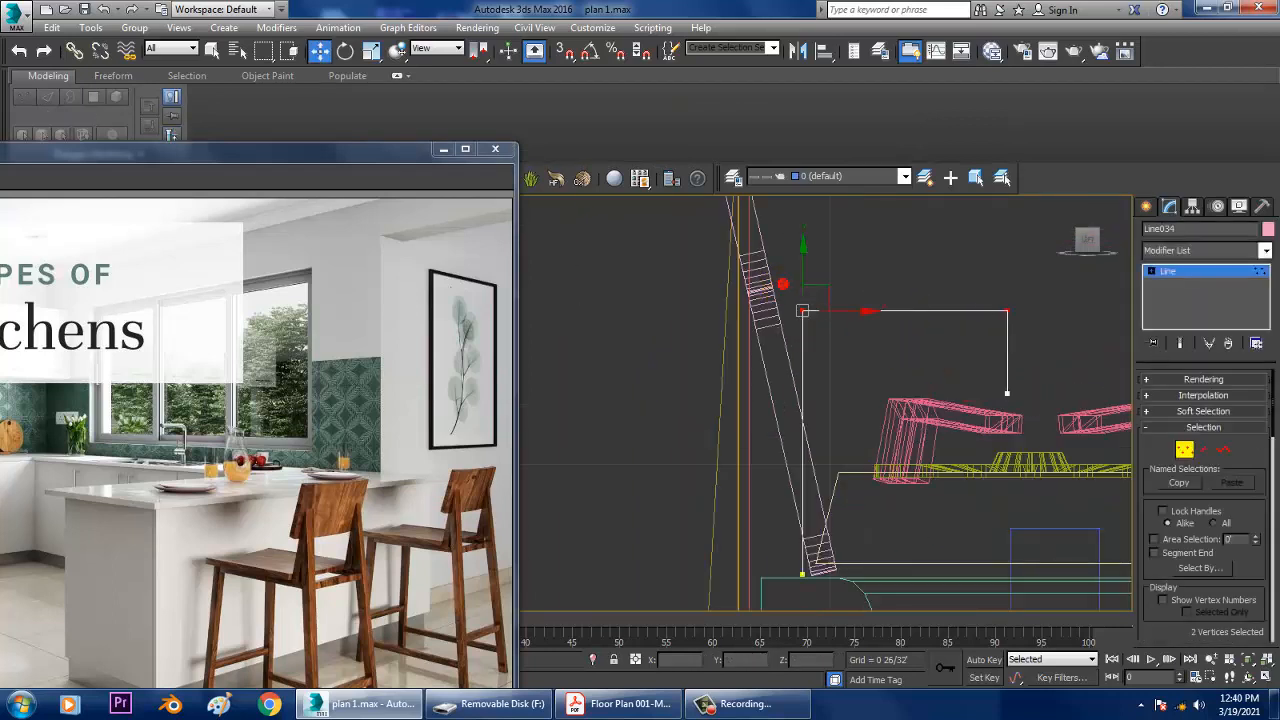
left_click_drag(1180, 641, 1193, 136)
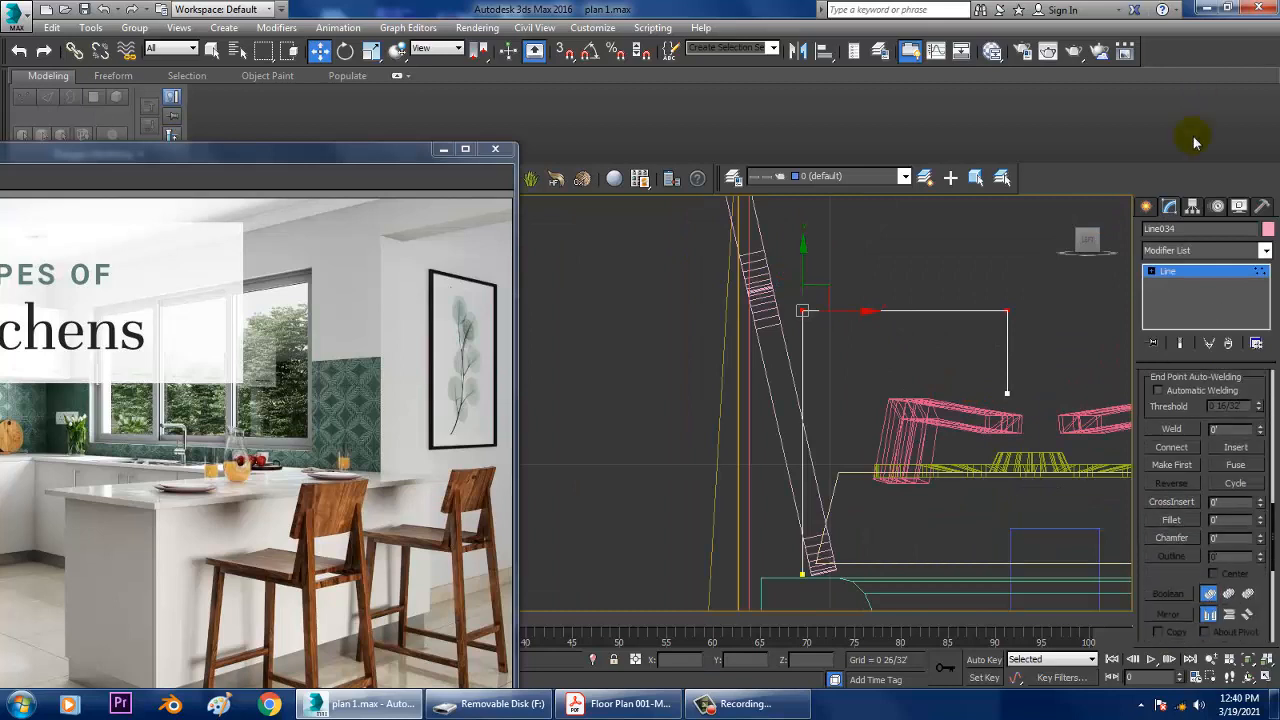
left_click(1172, 521)
left_click_drag(1008, 311, 976, 235)
right_click(948, 489)
middle_click_drag(928, 448, 952, 376)
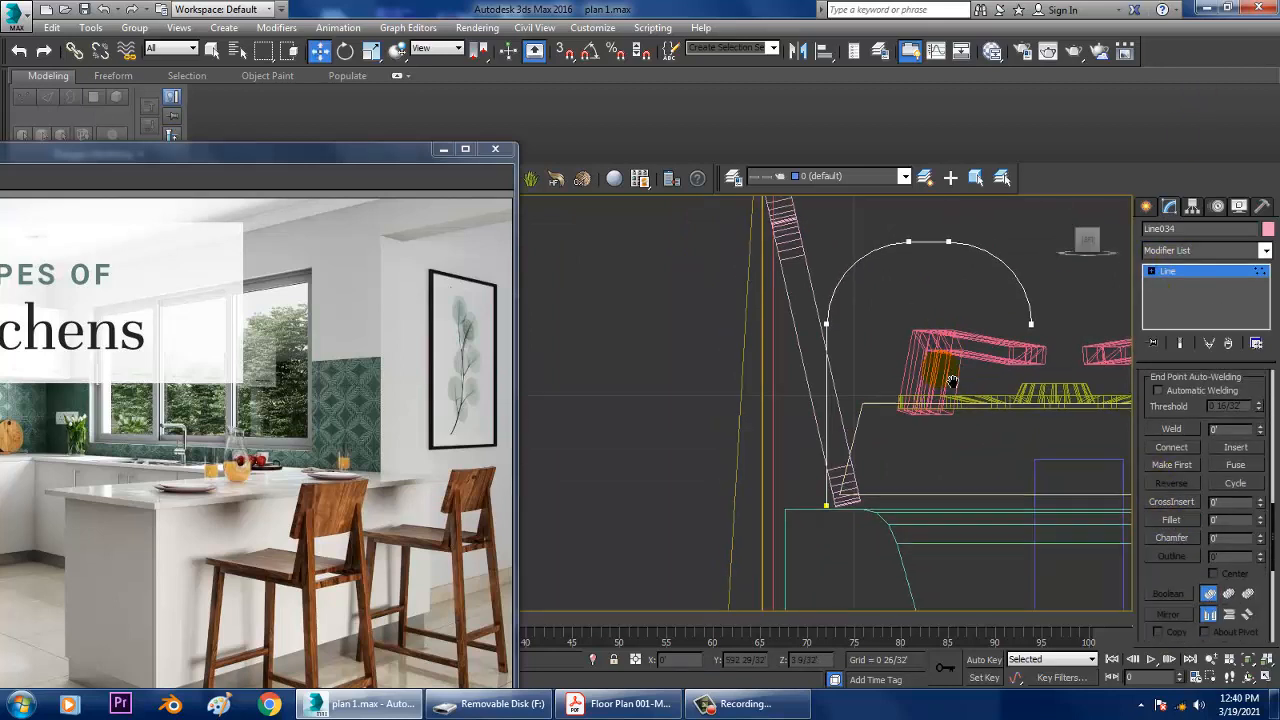
Lower the faucet line's bottom end vertex slightly into the countertop and leave vertex editing
key("1")
key("1")
left_click_drag(785, 463, 905, 523)
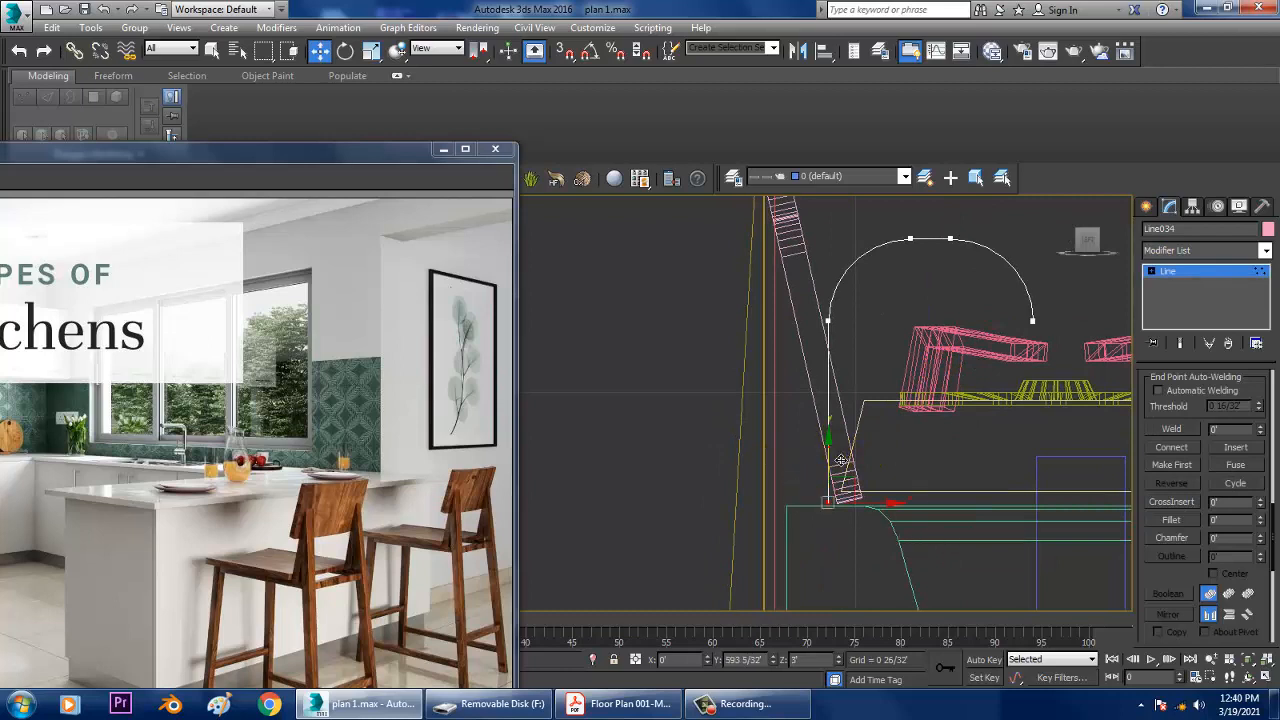
left_click_drag(841, 460, 841, 475)
left_click(1219, 270)
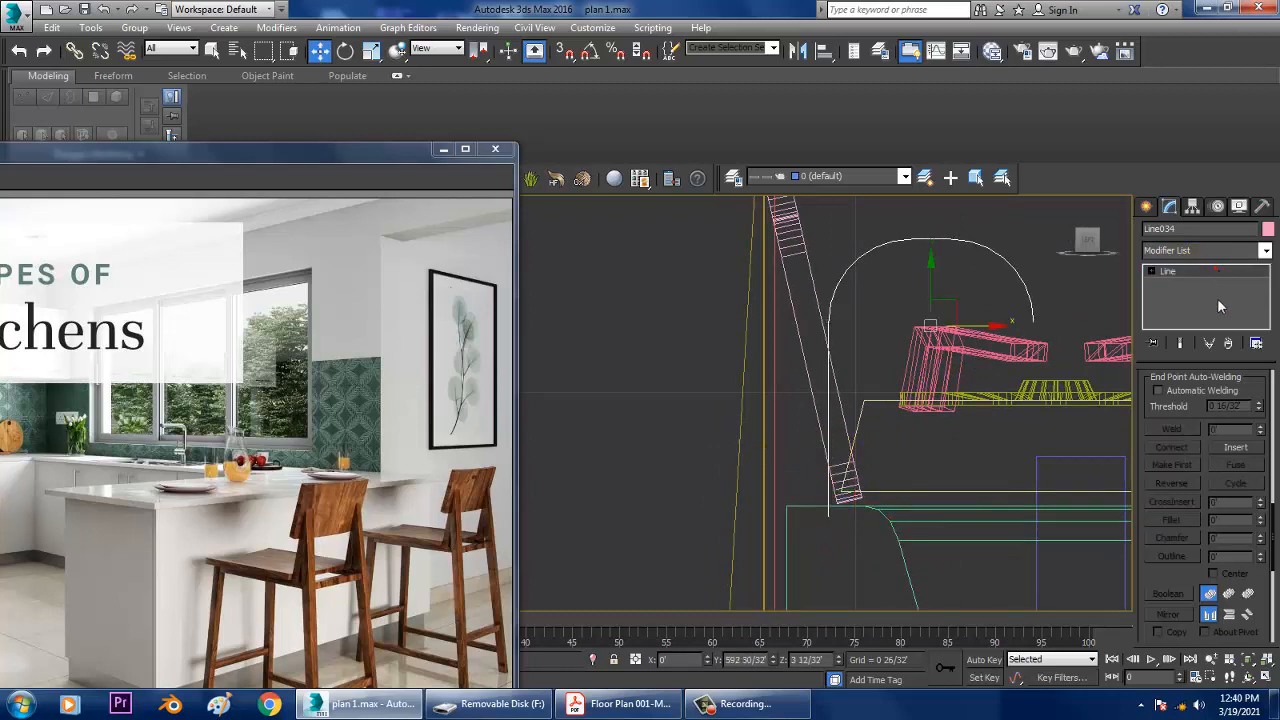
Render the faucet line in the viewport as a radial tube of thickness 0 1/32', and convert it to Editable Poly
left_click_drag(1200, 697, 1199, 686)
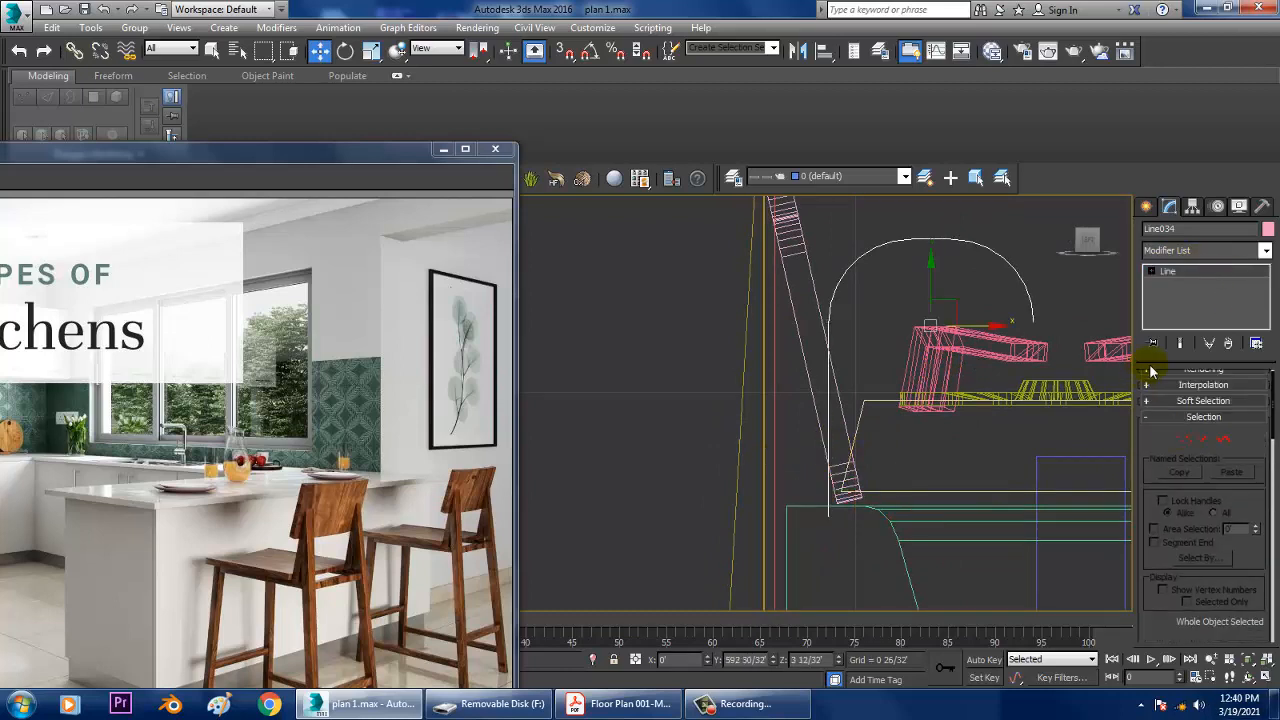
left_click_drag(1161, 439, 1161, 449)
left_click(1167, 378)
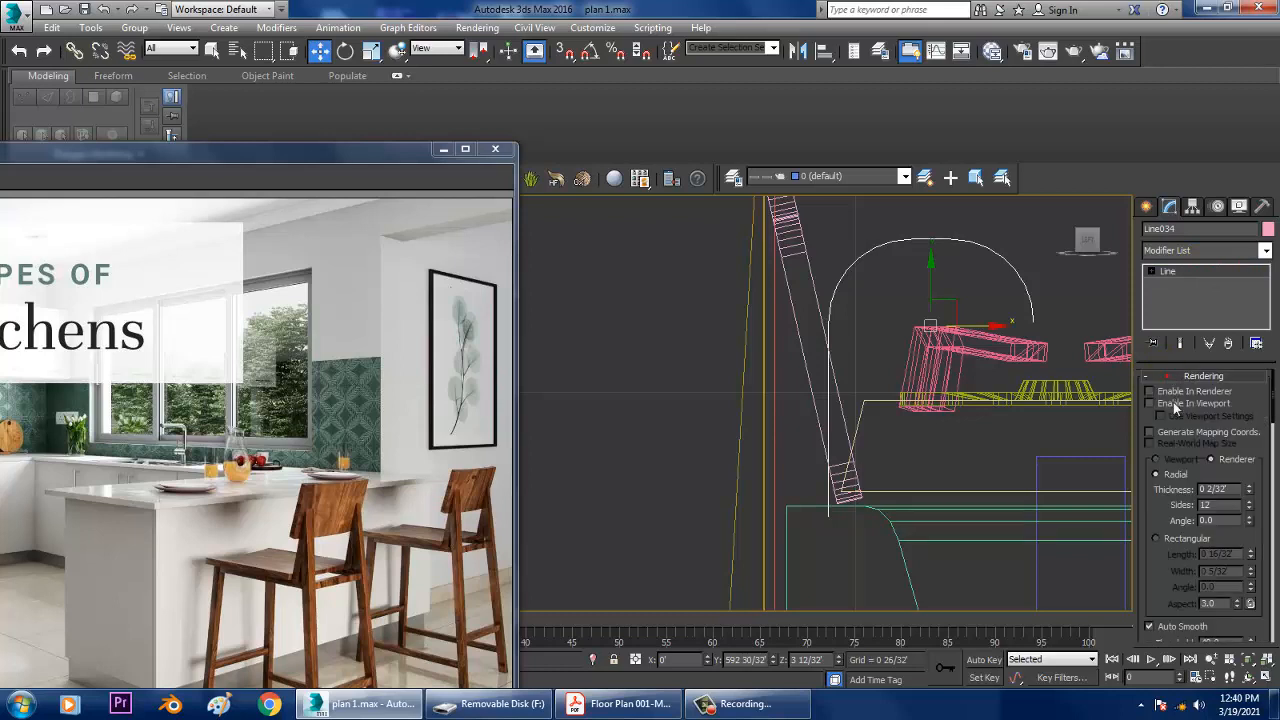
left_click(1150, 403)
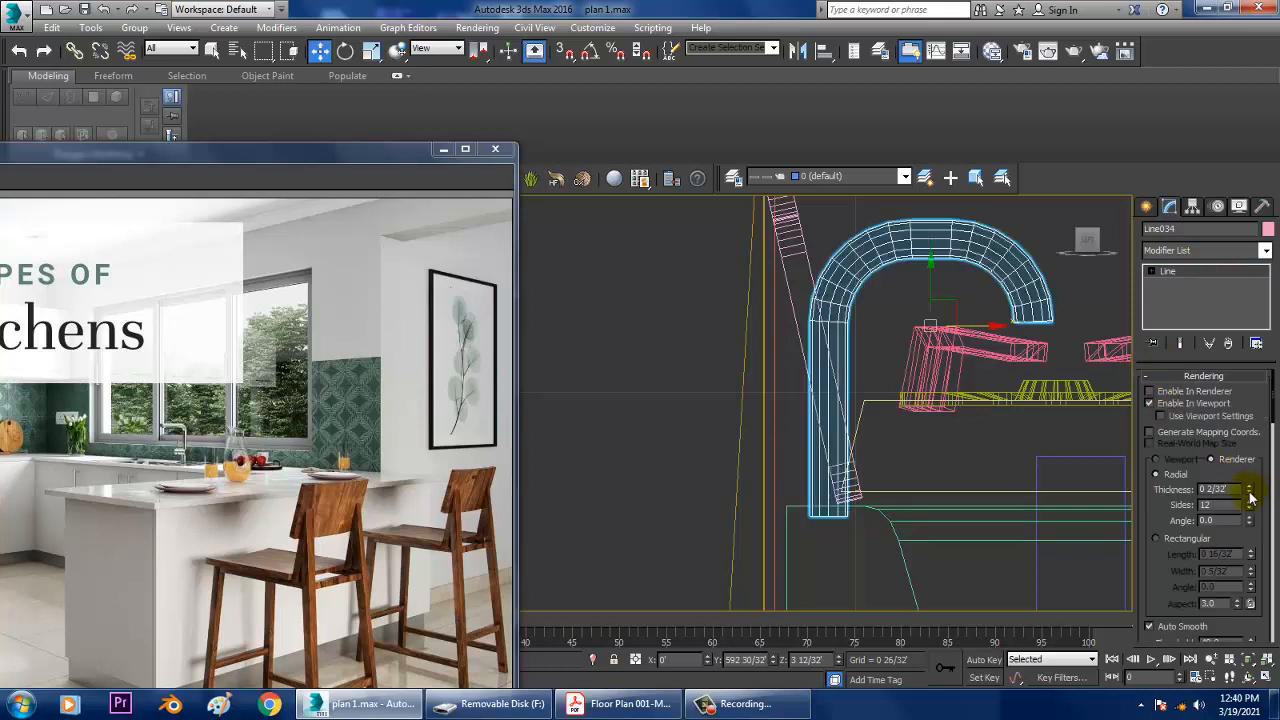
left_click_drag(1250, 497, 1273, 524)
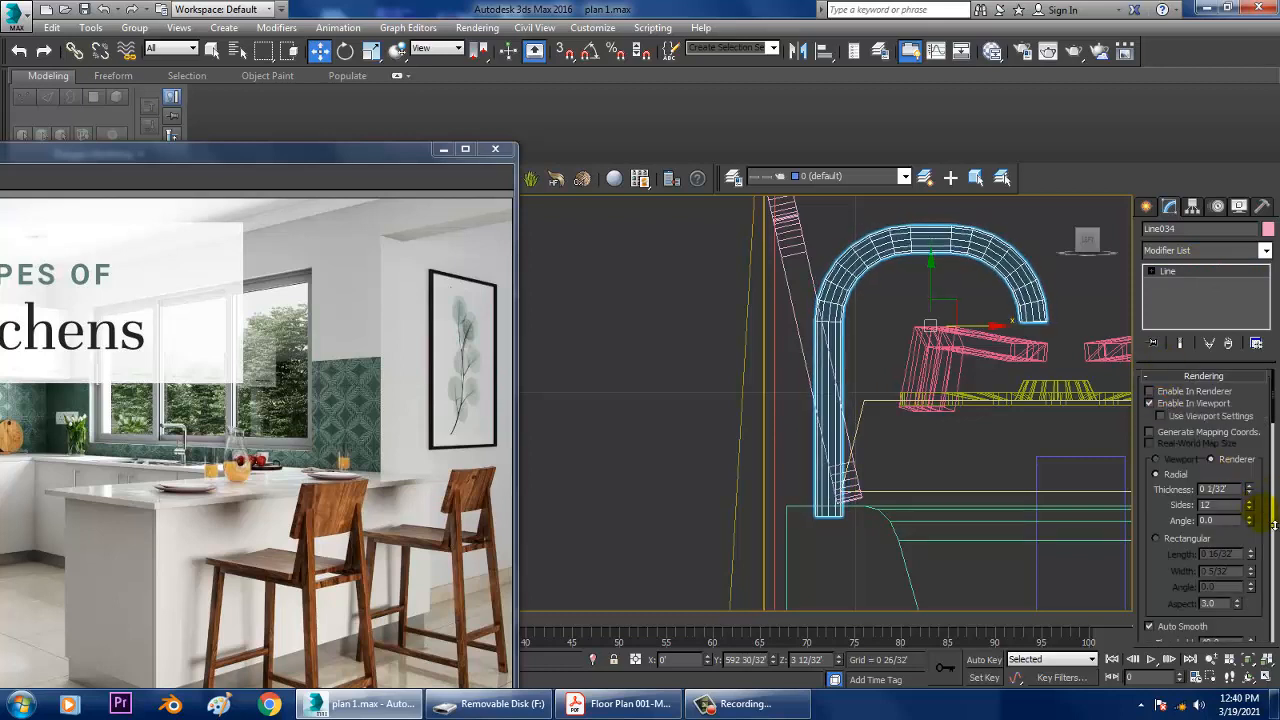
right_click(838, 412)
mouse_move(943, 560)
left_click(1020, 590)
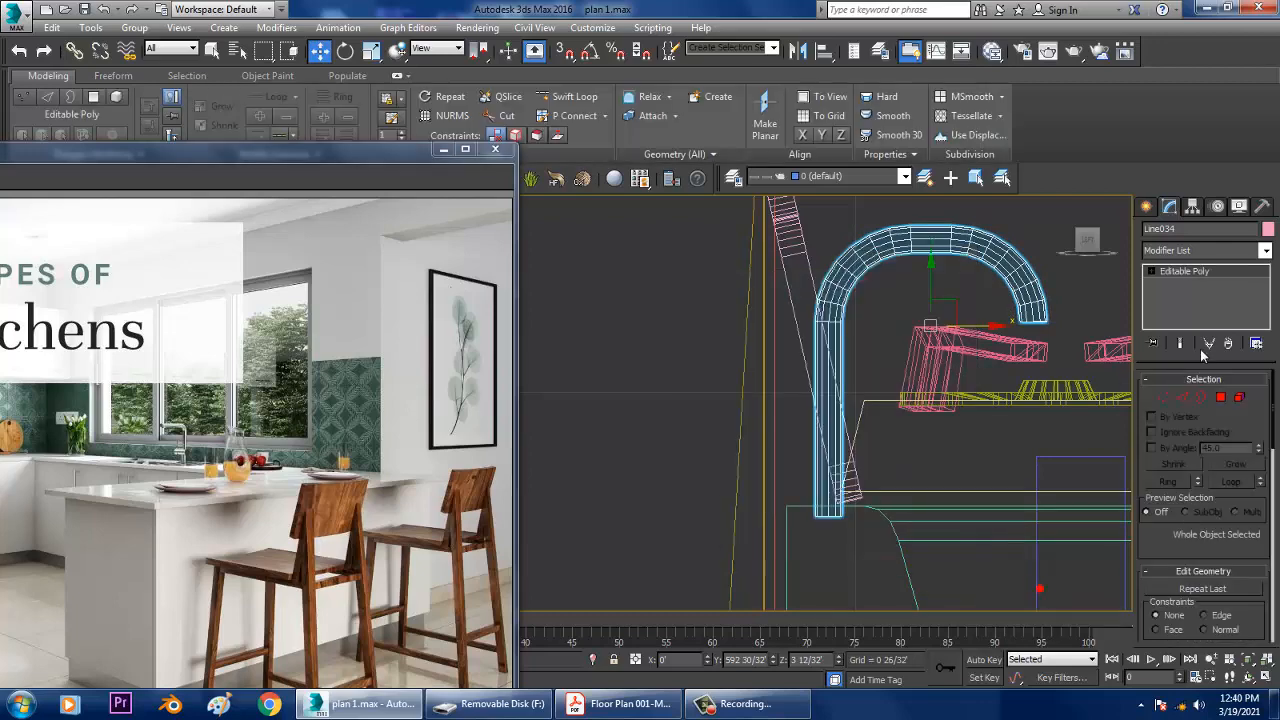
Add an edge loop around the faucet tube just above its lower end with Swift Loop
left_click(1185, 400)
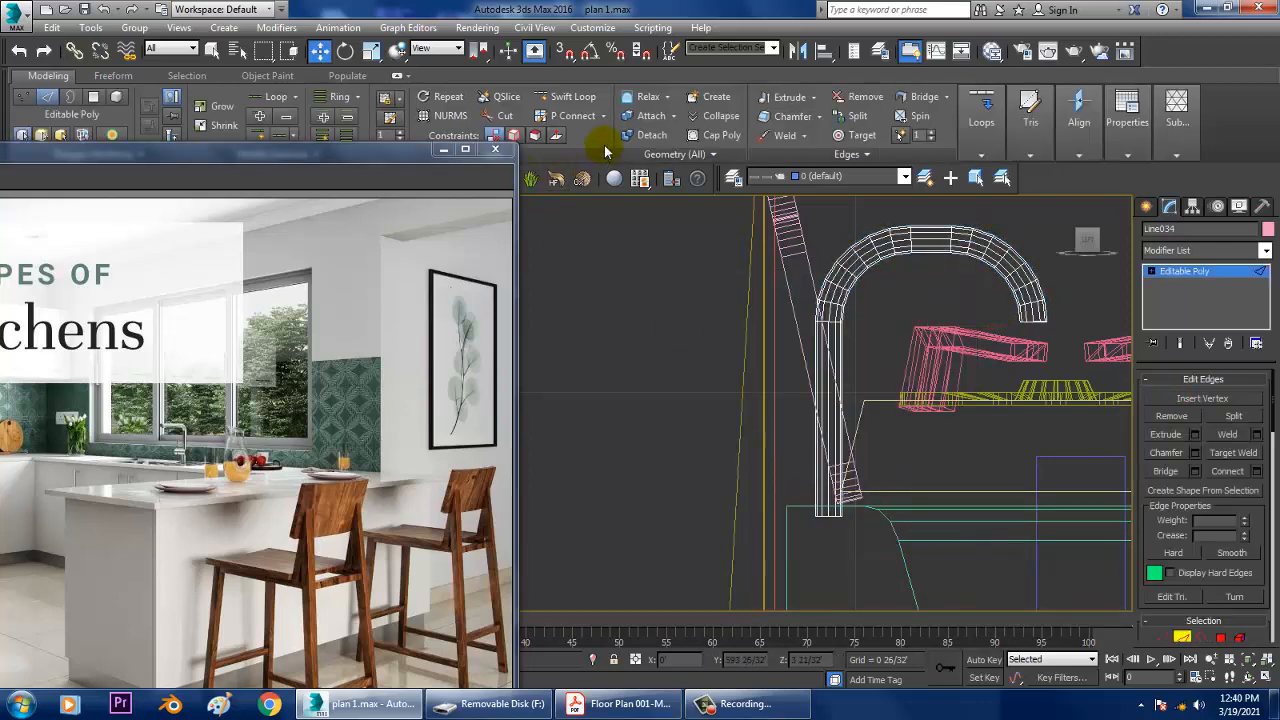
left_click(566, 96)
left_click(824, 483)
scroll(828, 500, "up", 3)
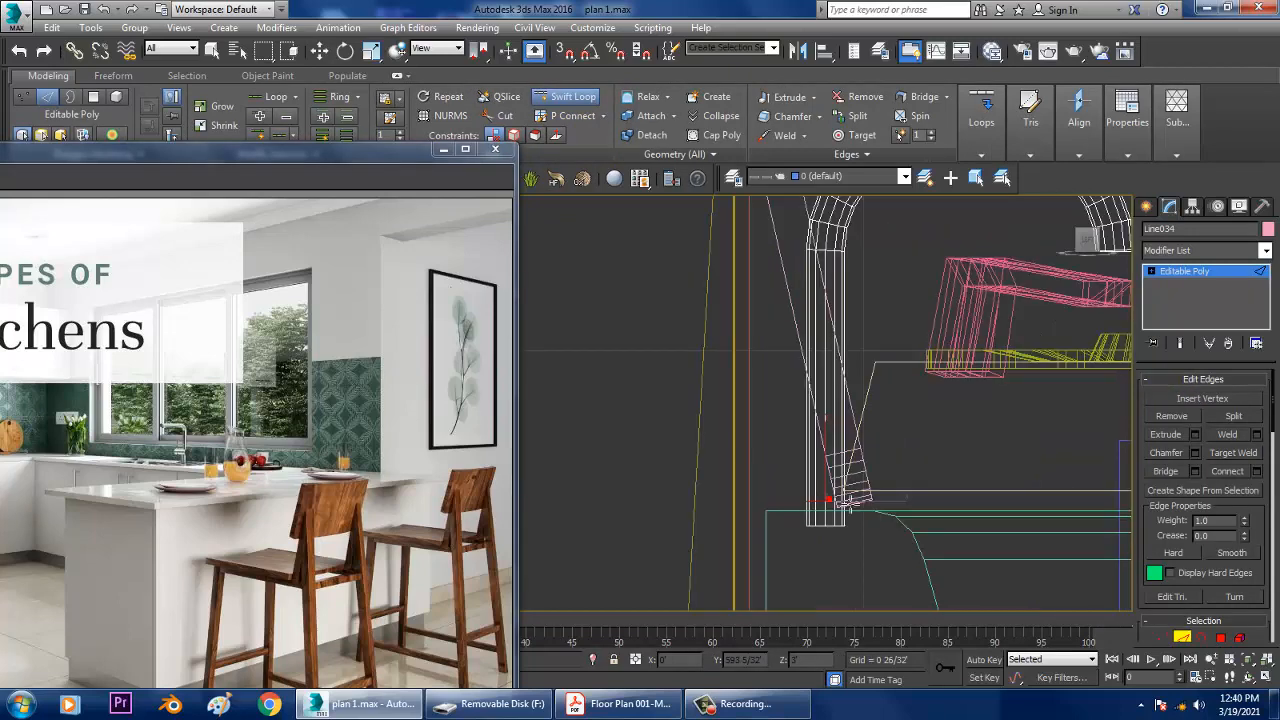
key("w")
Raise the vertex rings at the faucet's lower end until the tube's bottom rests on the countertop surface
middle_click_drag(859, 460, 880, 449)
key("1")
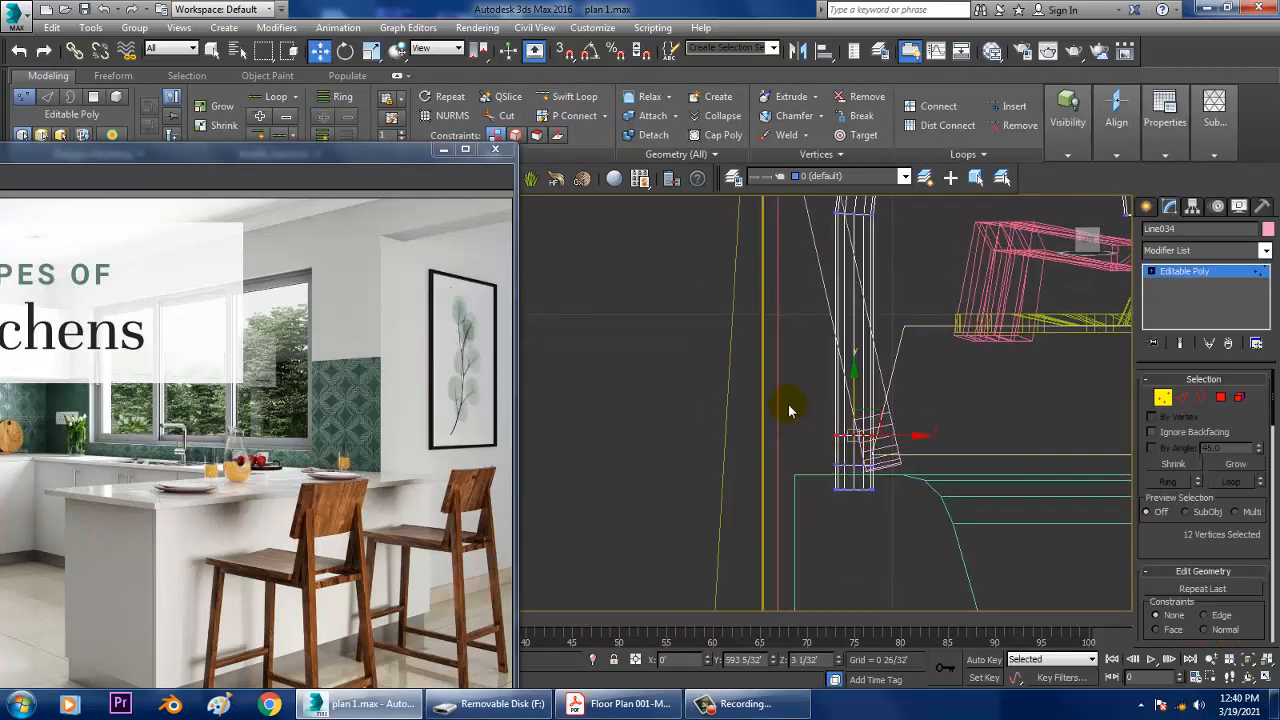
left_click_drag(868, 430, 860, 418)
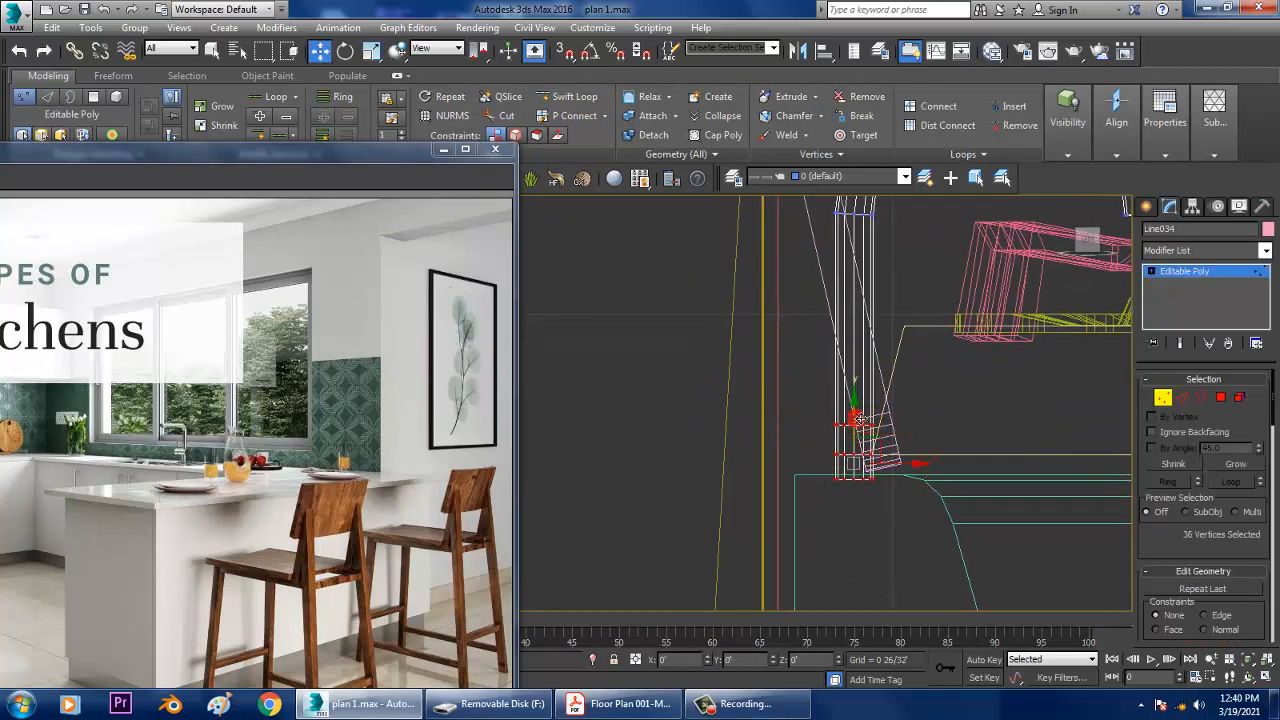
scroll(858, 418, "down", 3)
scroll(866, 434, "up", 4)
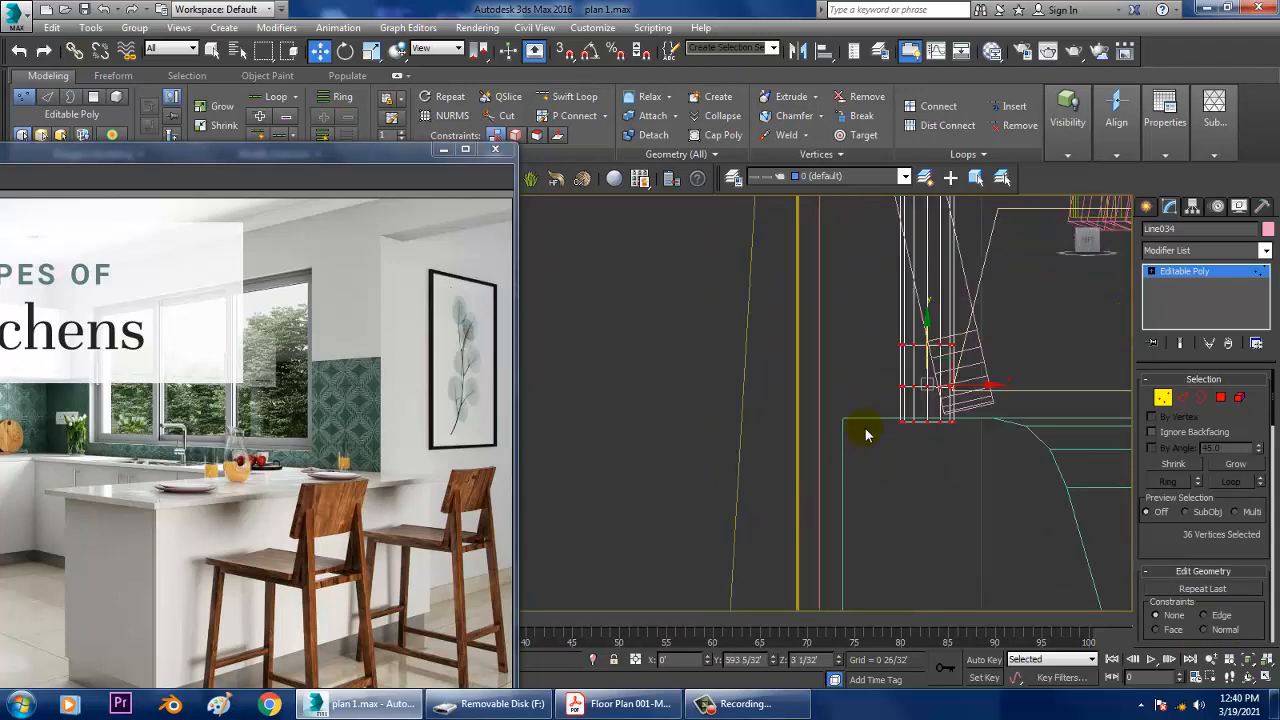
left_click_drag(934, 343, 939, 343)
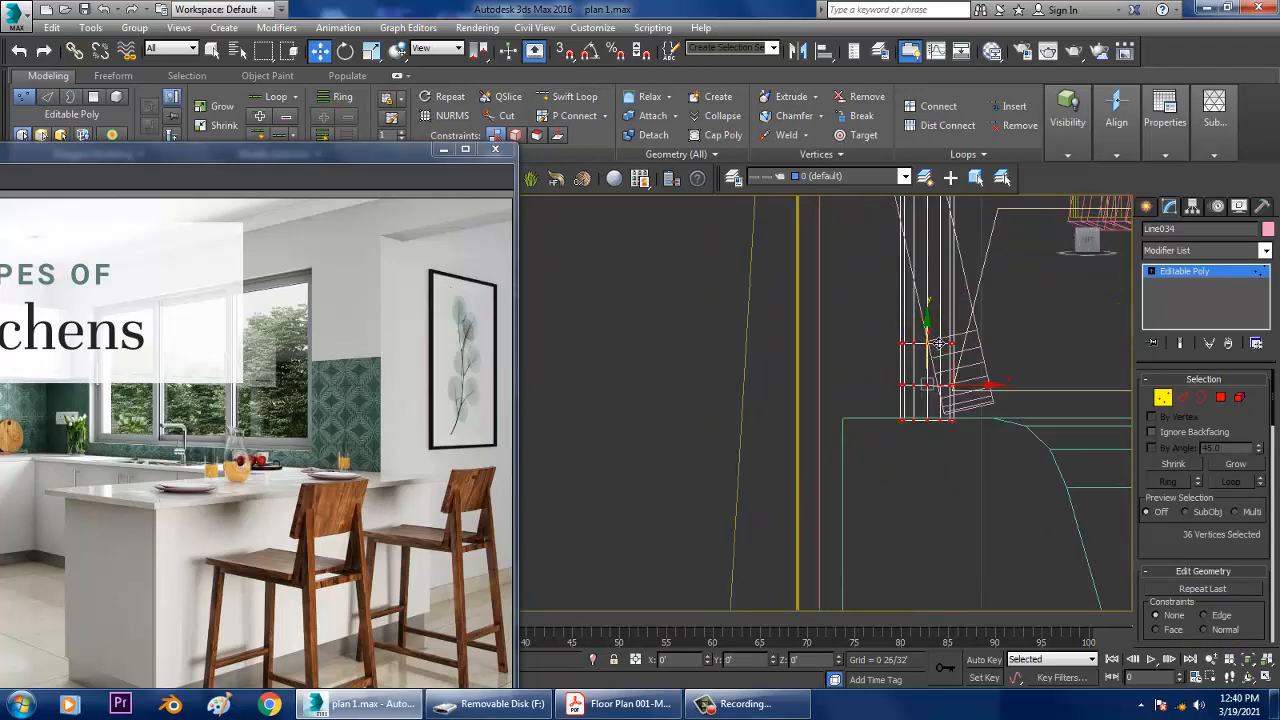
Extrude the bottom band of polygons outward by Local Normal to form a slightly wider collar at the faucet's base
left_click(1221, 398)
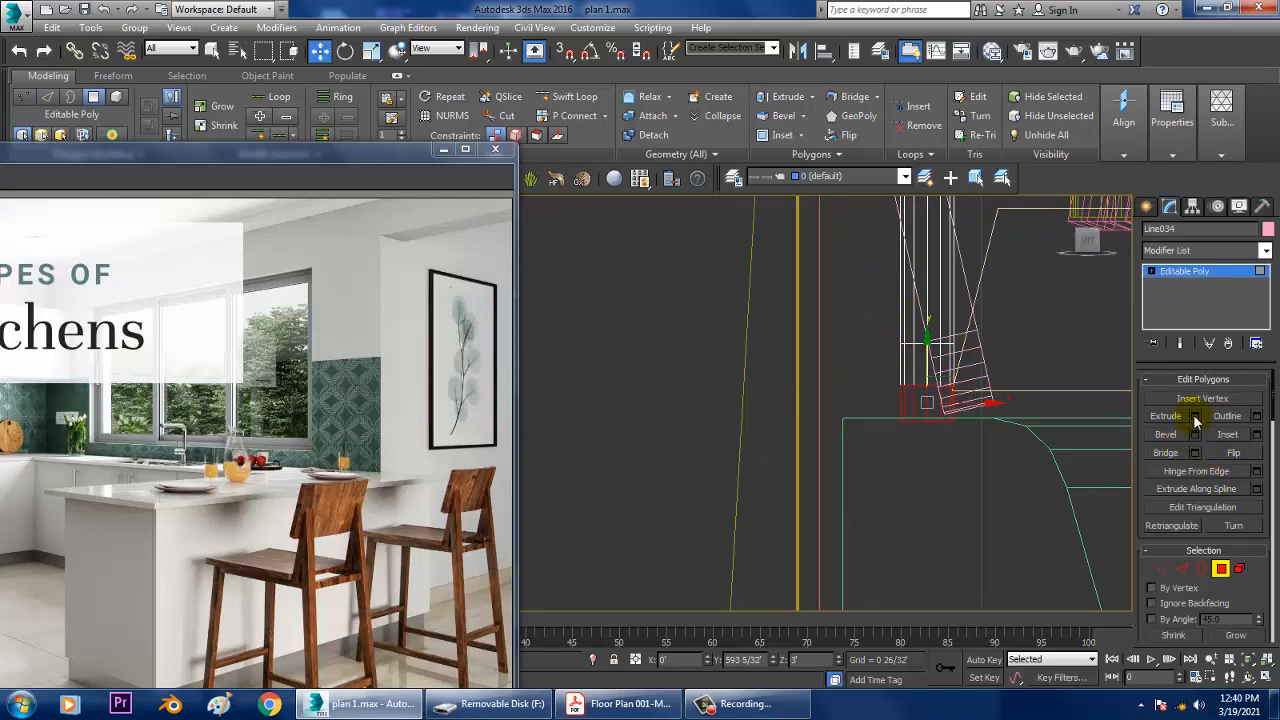
left_click(1194, 416)
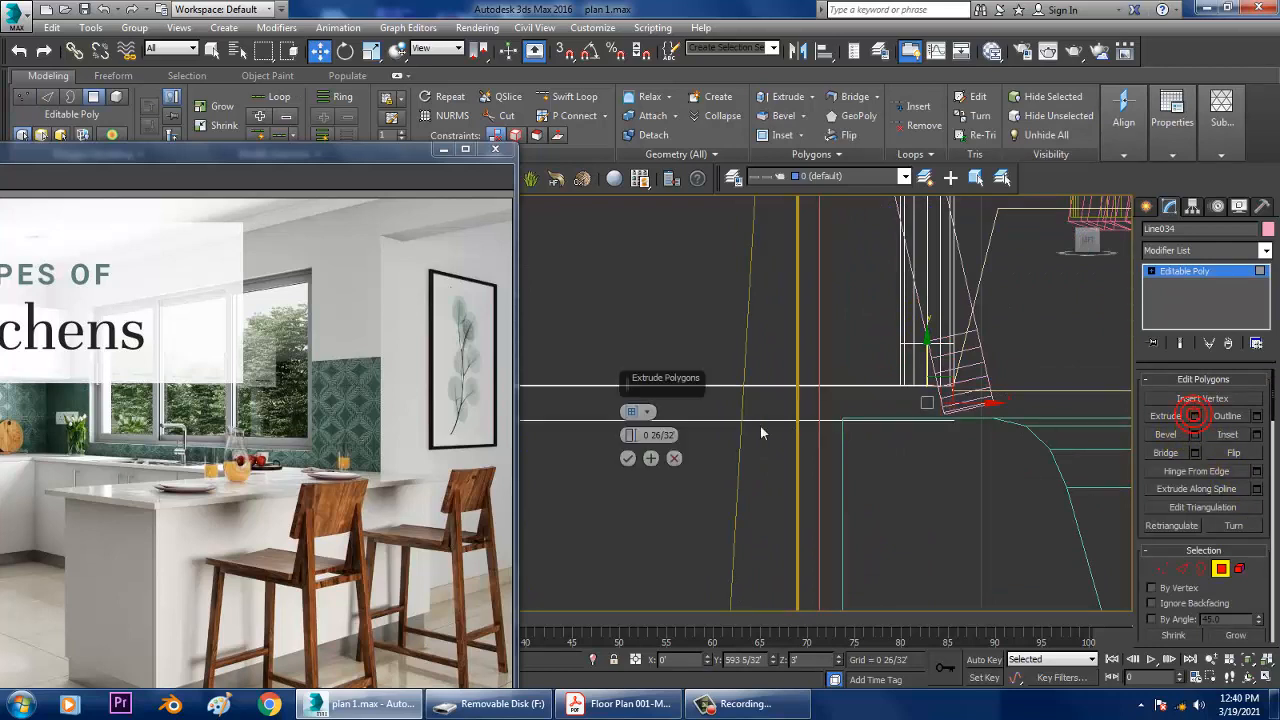
left_click(650, 412)
left_click(702, 448)
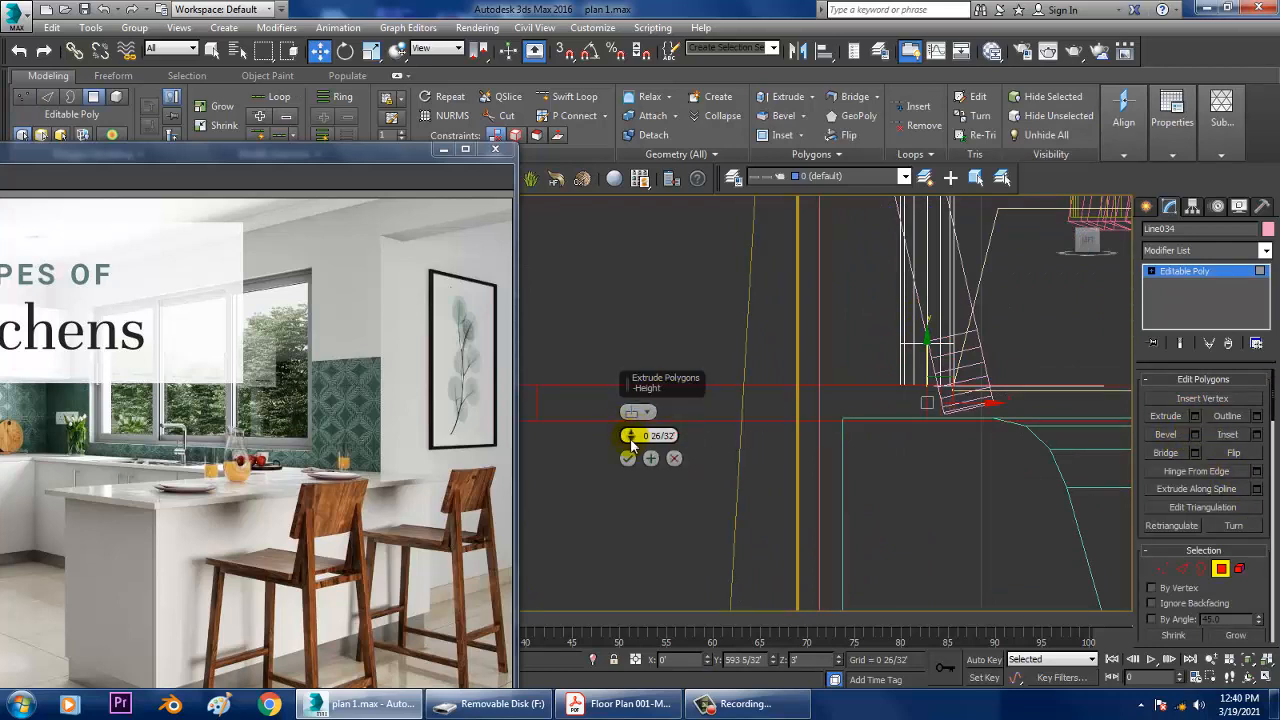
left_click_drag(662, 587, 758, 265)
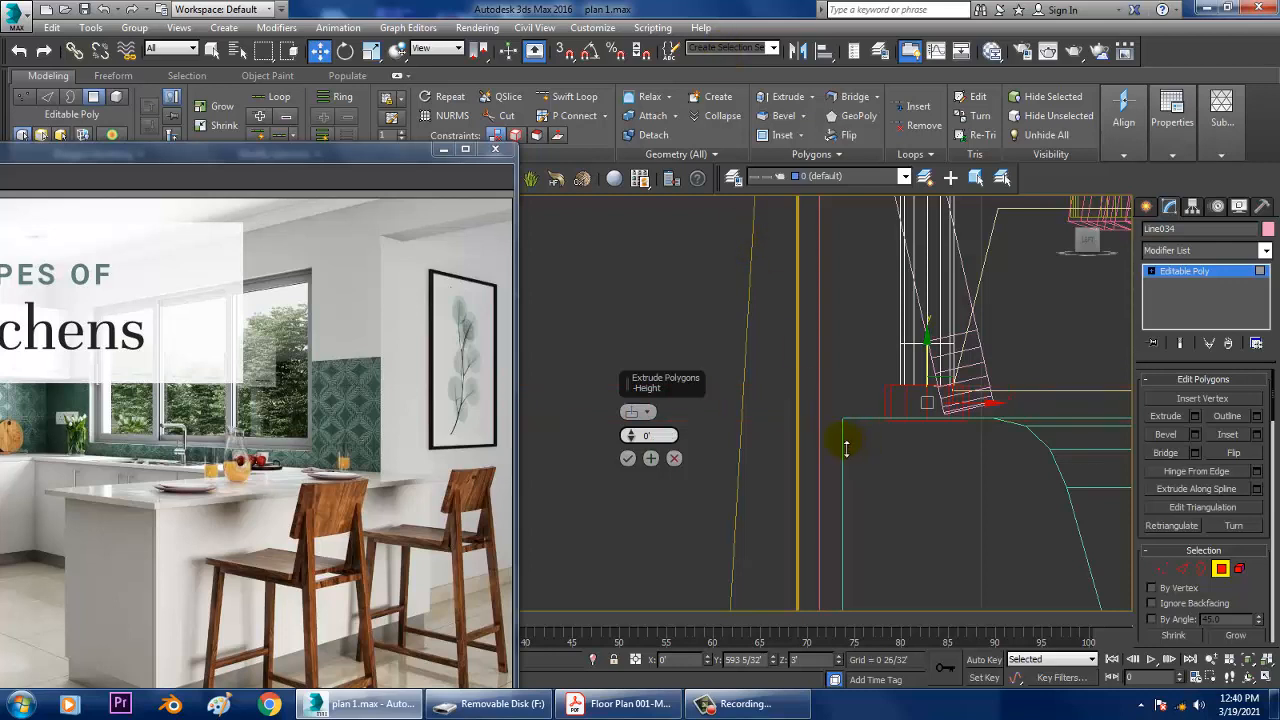
left_click(628, 458)
key("z")
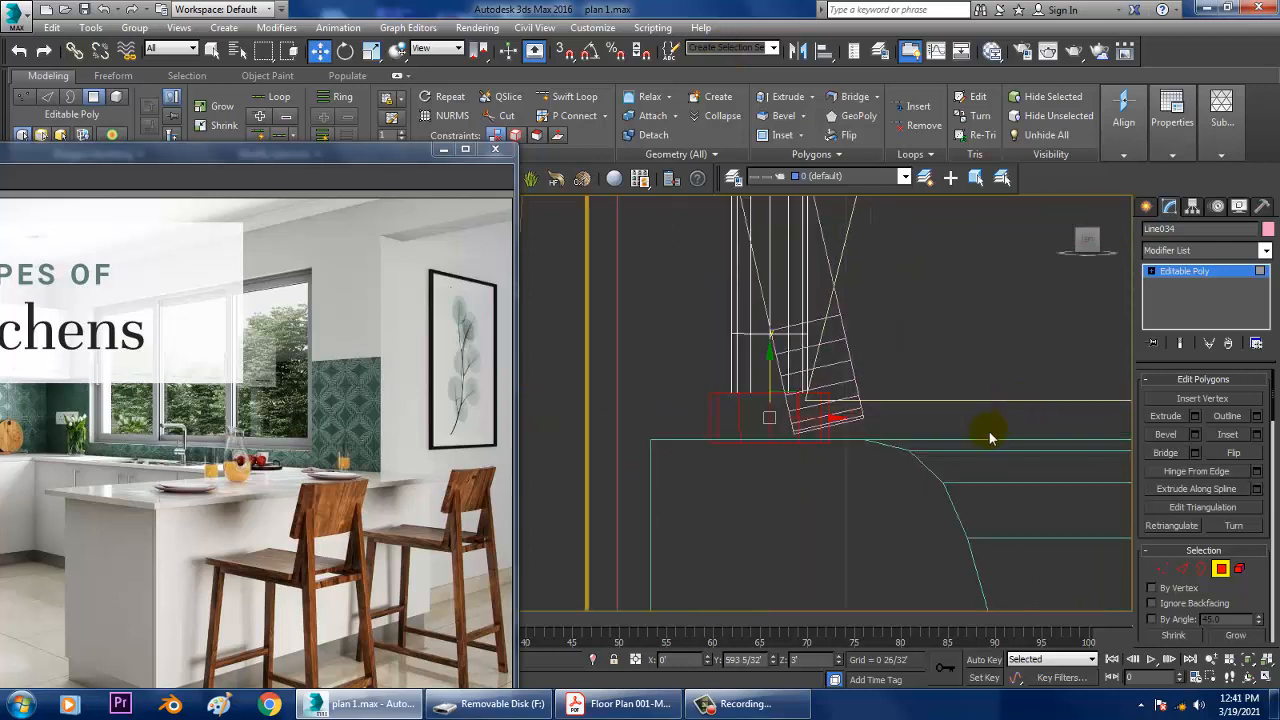
Leave sub-object editing and align the whole faucet to the distant house model in the Perspective view
key("1")
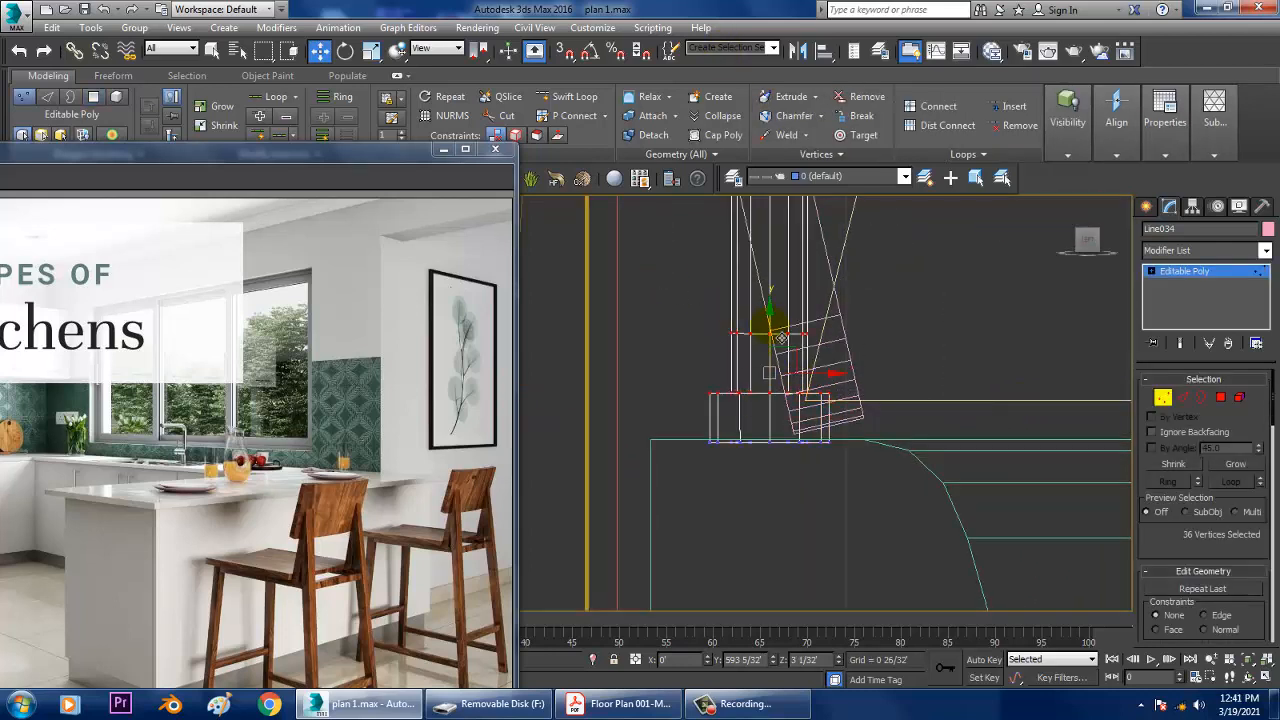
key("alt+w")
middle_click(960, 451)
key("alt+w")
scroll(964, 456, "down", 8)
middle_click_drag(966, 457, 772, 424, "alt")
left_click(1183, 271)
middle_click_drag(886, 432, 891, 301, "alt")
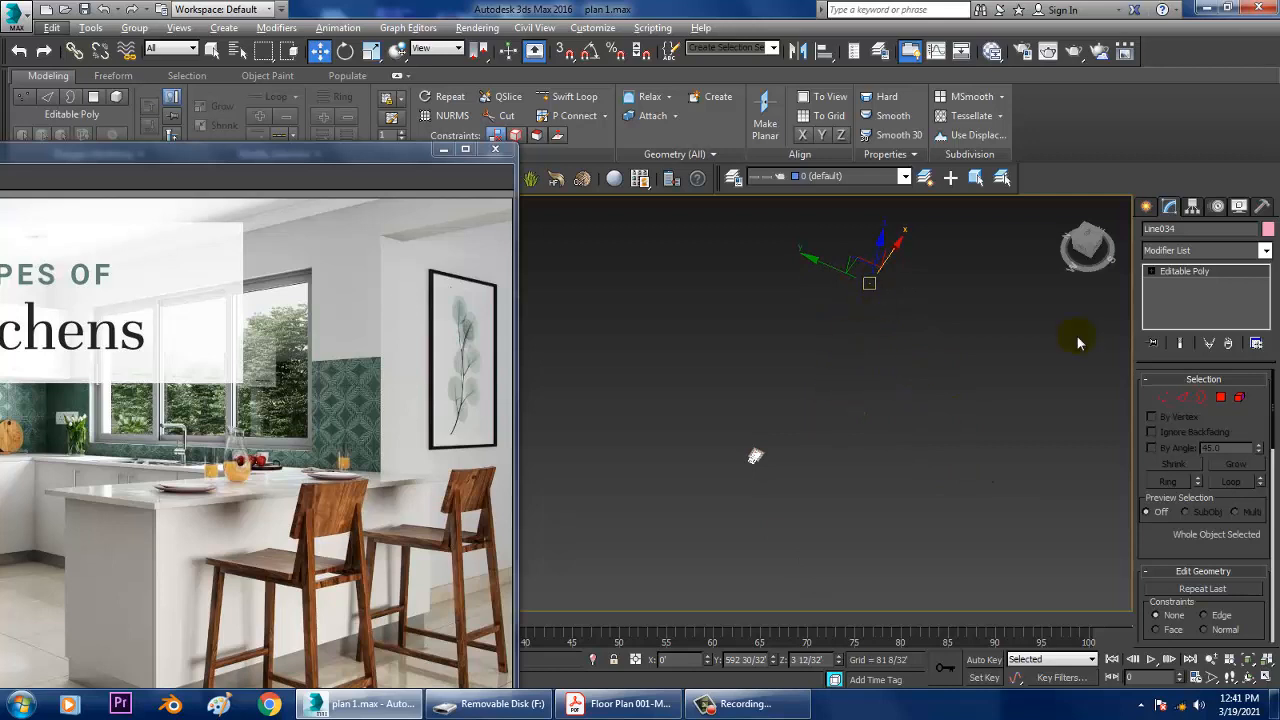
key("alt+a")
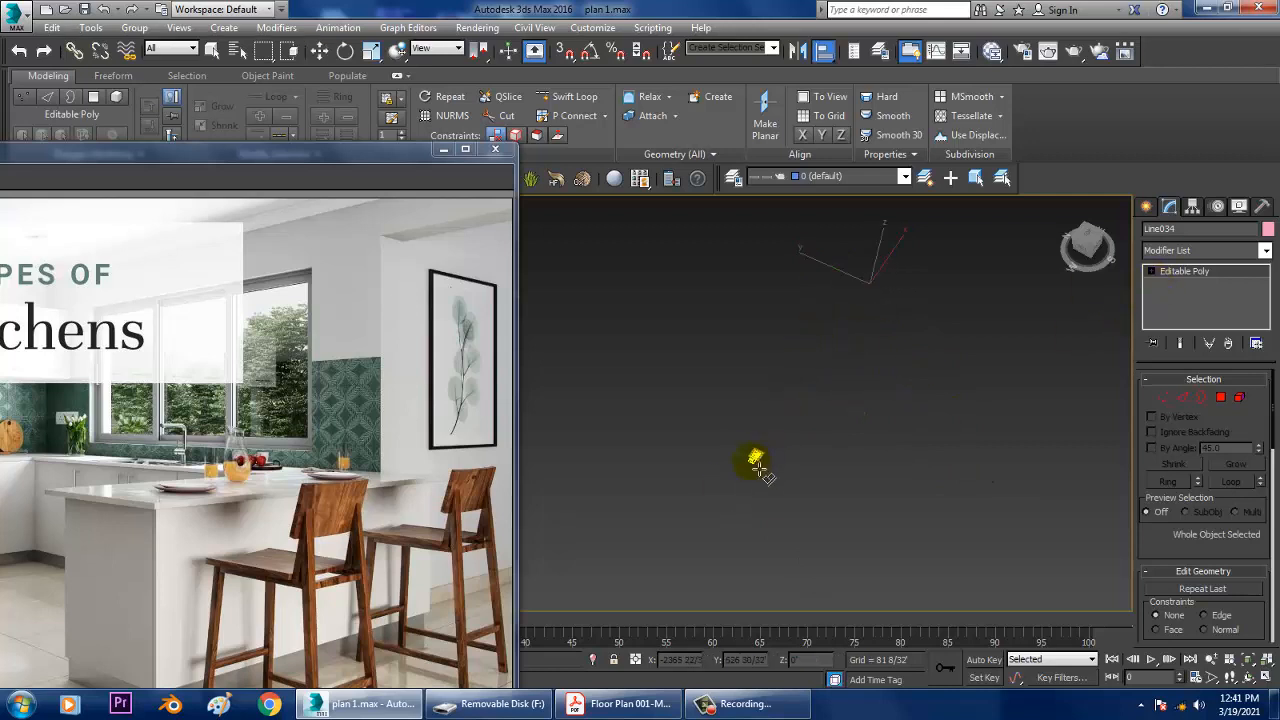
left_click(756, 460)
left_click(641, 478)
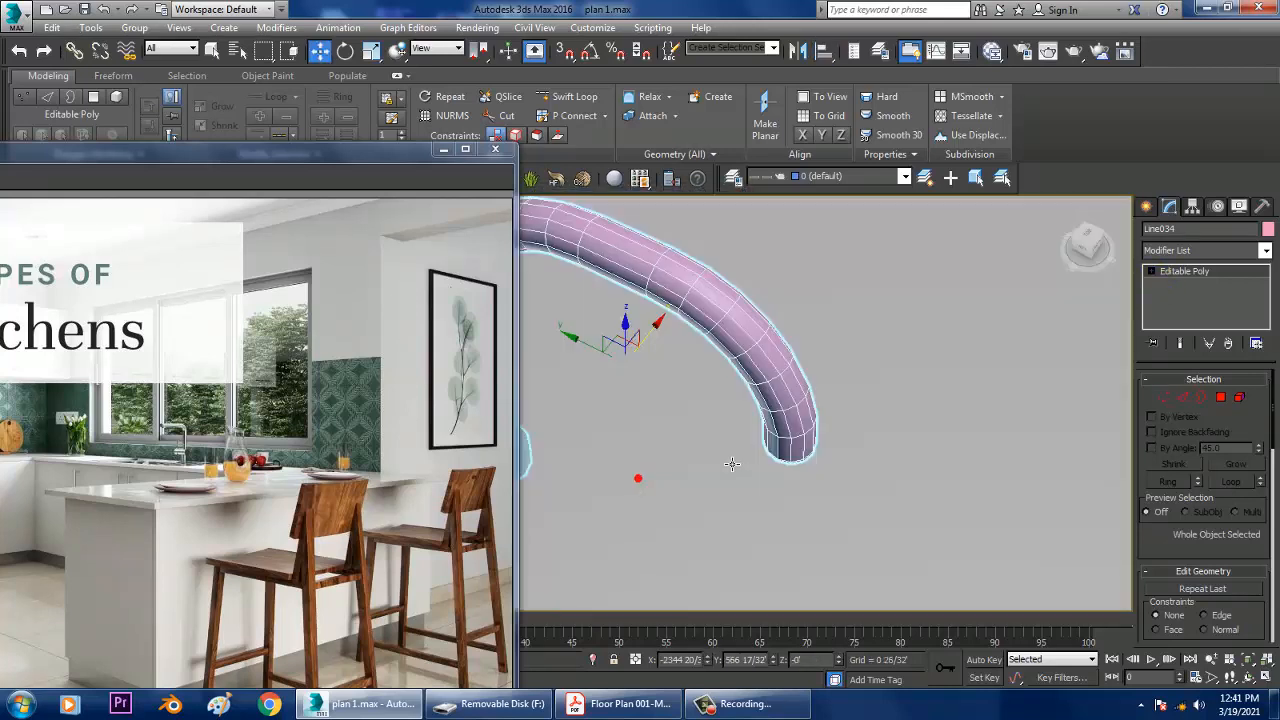
Move the faucet across the floor plan to the kitchen counter area
scroll(855, 402, "down", 10)
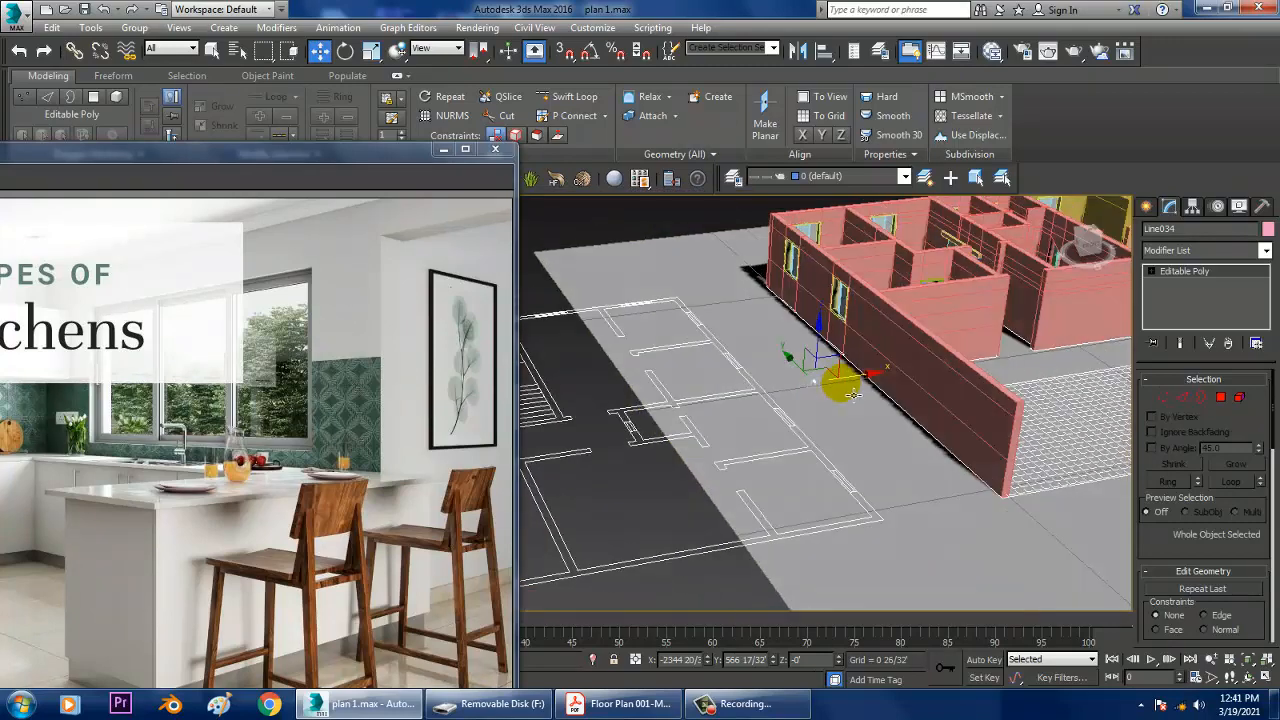
left_click_drag(850, 377, 1020, 351)
scroll(1020, 351, "up", 5)
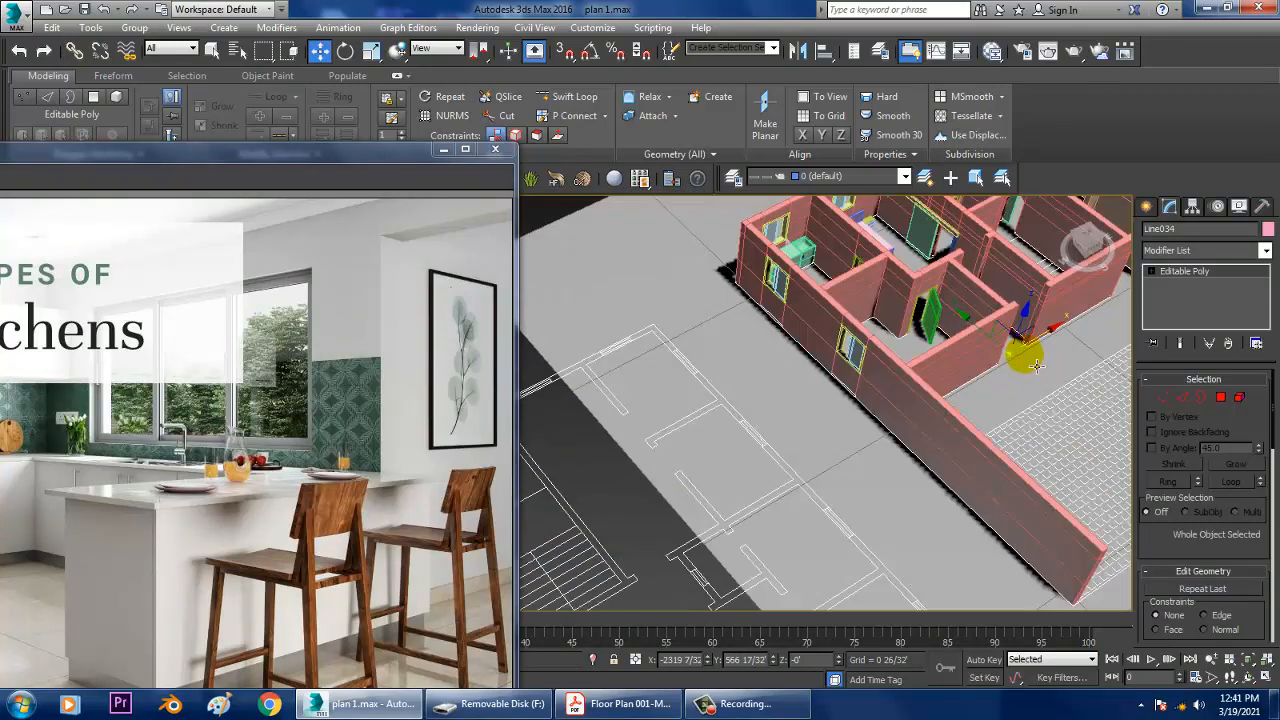
scroll(894, 410, "down", 10)
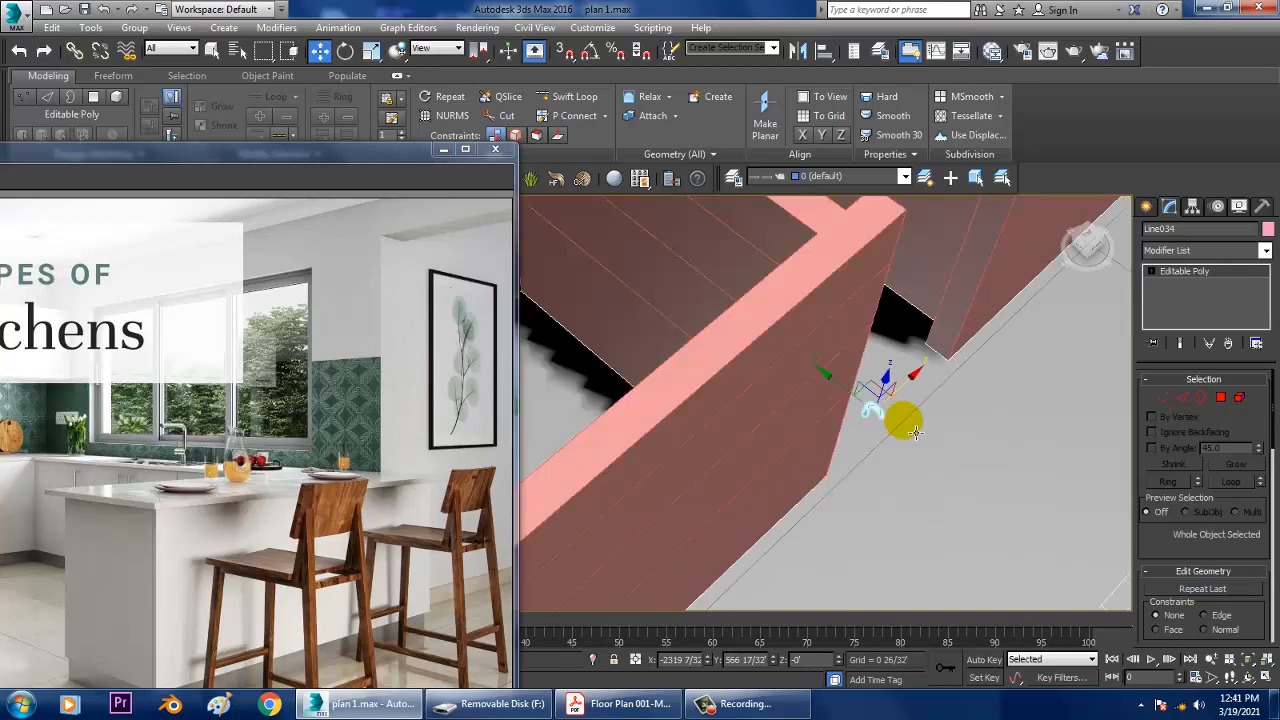
scroll(893, 437, "down", 5)
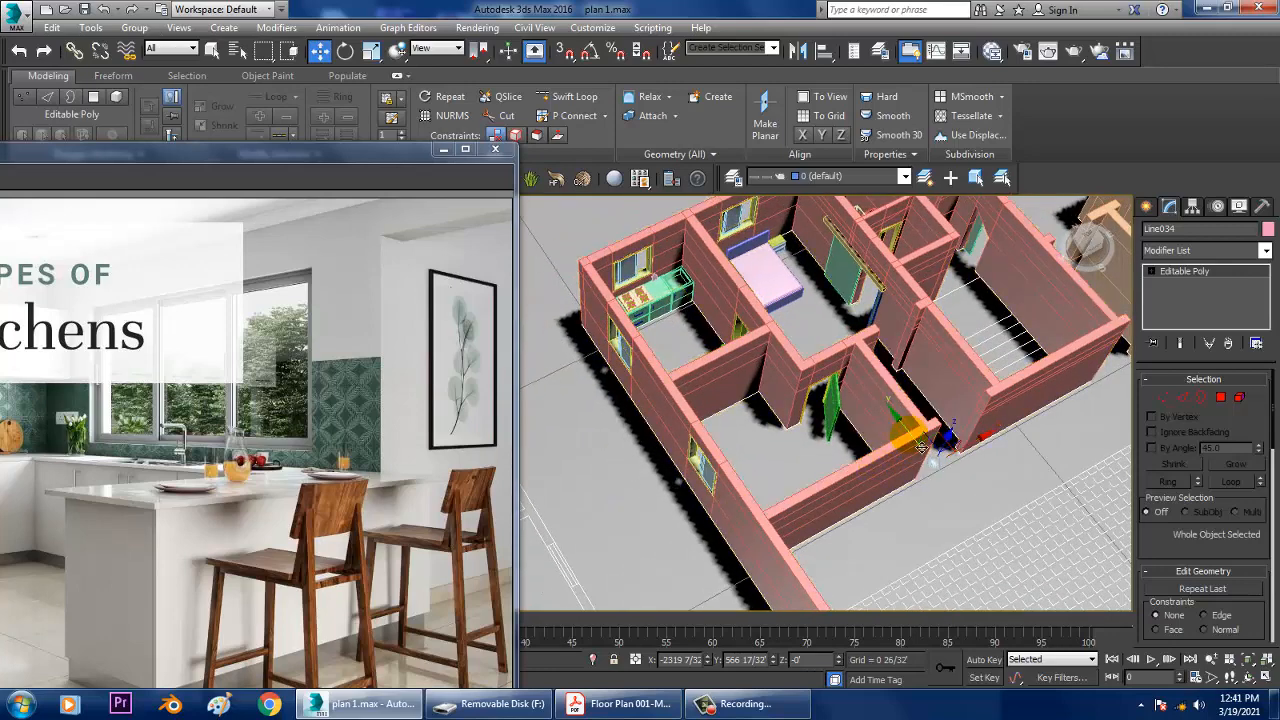
left_click_drag(913, 437, 722, 280)
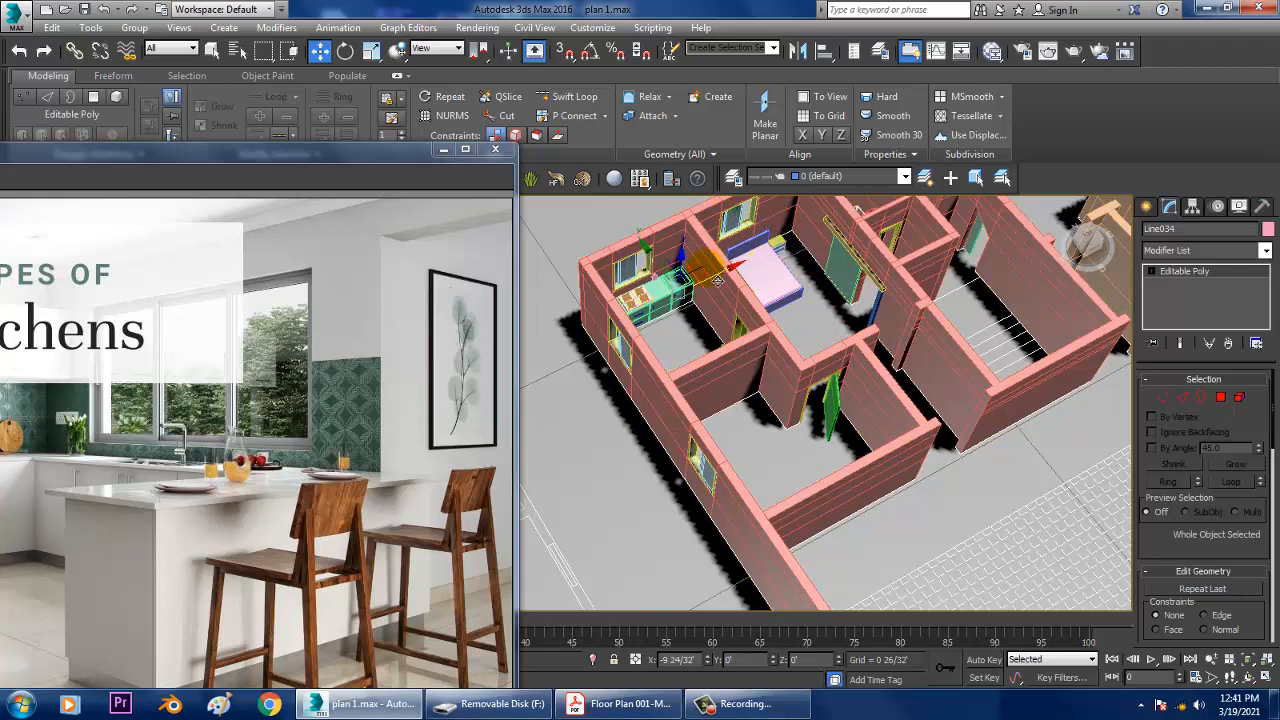
Raise the faucet from in front of the cabinet to the height of the countertop
key("z")
scroll(807, 521, "down", 5)
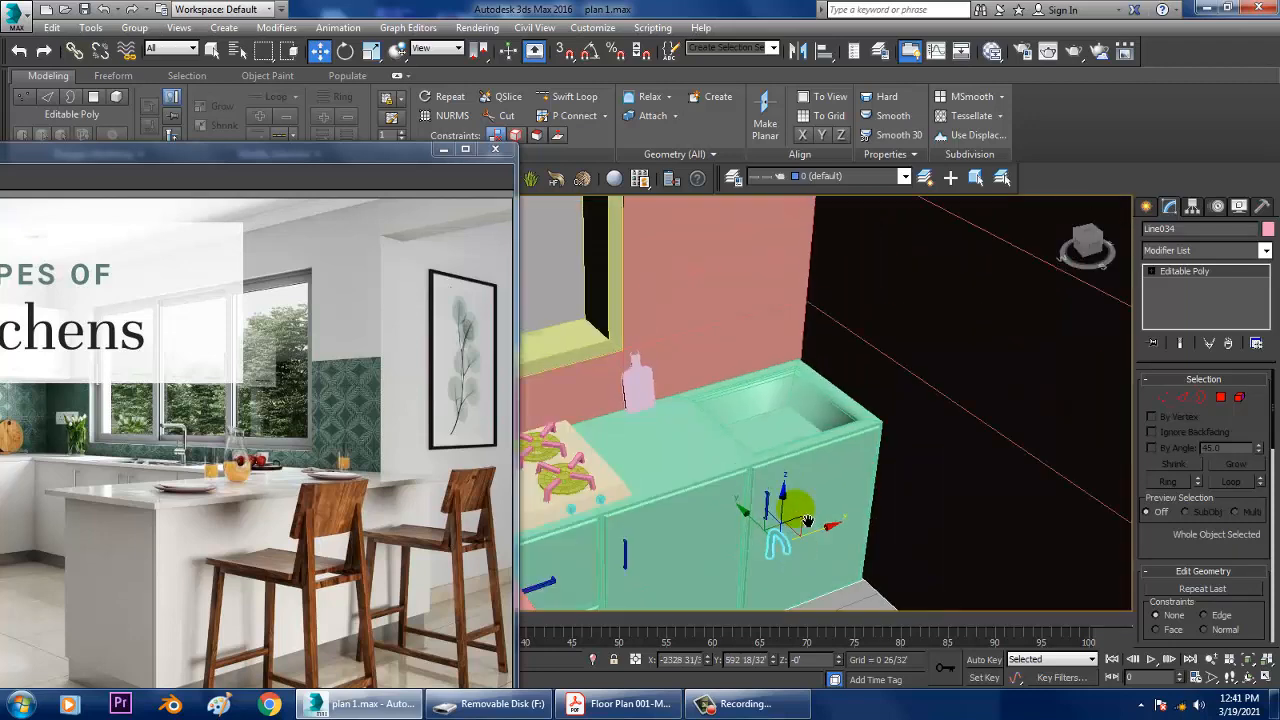
left_click_drag(785, 500, 774, 329)
key("r")
key("w")
key("z")
mouse_move(783, 388)
middle_mouse_down()
mouse_move(851, 385)
mouse_move(757, 411)
mouse_move(801, 400)
middle_mouse_up()
key("z")
scroll(794, 394, "down", 5)
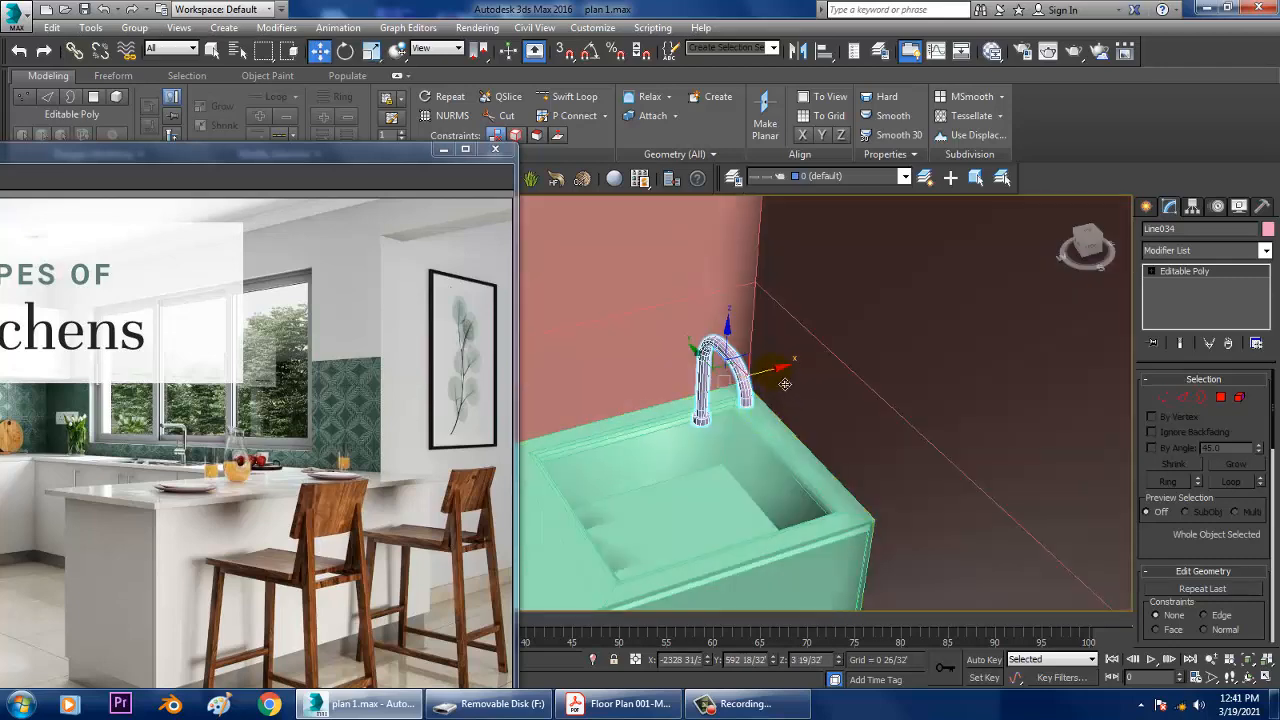
Slide the faucet along the countertop to stand centrally behind the sink basin
left_click_drag(785, 384, 724, 396)
middle_click_drag(724, 396, 781, 420, "alt")
scroll(801, 441, "up", 4)
left_click_drag(796, 400, 729, 393)
middle_click_drag(761, 395, 771, 431, "alt")
scroll(806, 363, "down", 4)
scroll(823, 457, "up", 4)
key("F3")
Draw a small cylinder in the enlarged Front view, beside the lower part of the faucet's stem
key("alt+w")
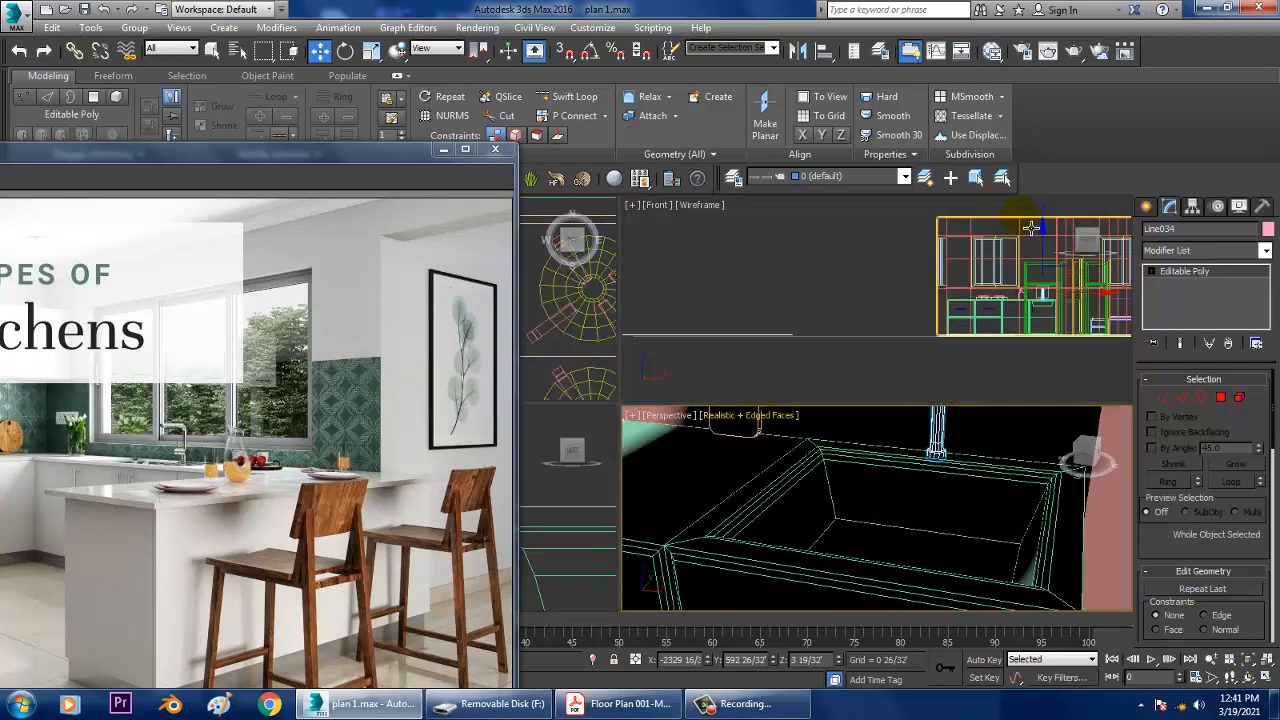
middle_click(1037, 226)
key("z")
middle_click_drag(998, 273, 957, 271)
key("alt+w")
scroll(827, 329, "down", 3)
scroll(840, 345, "up", 5)
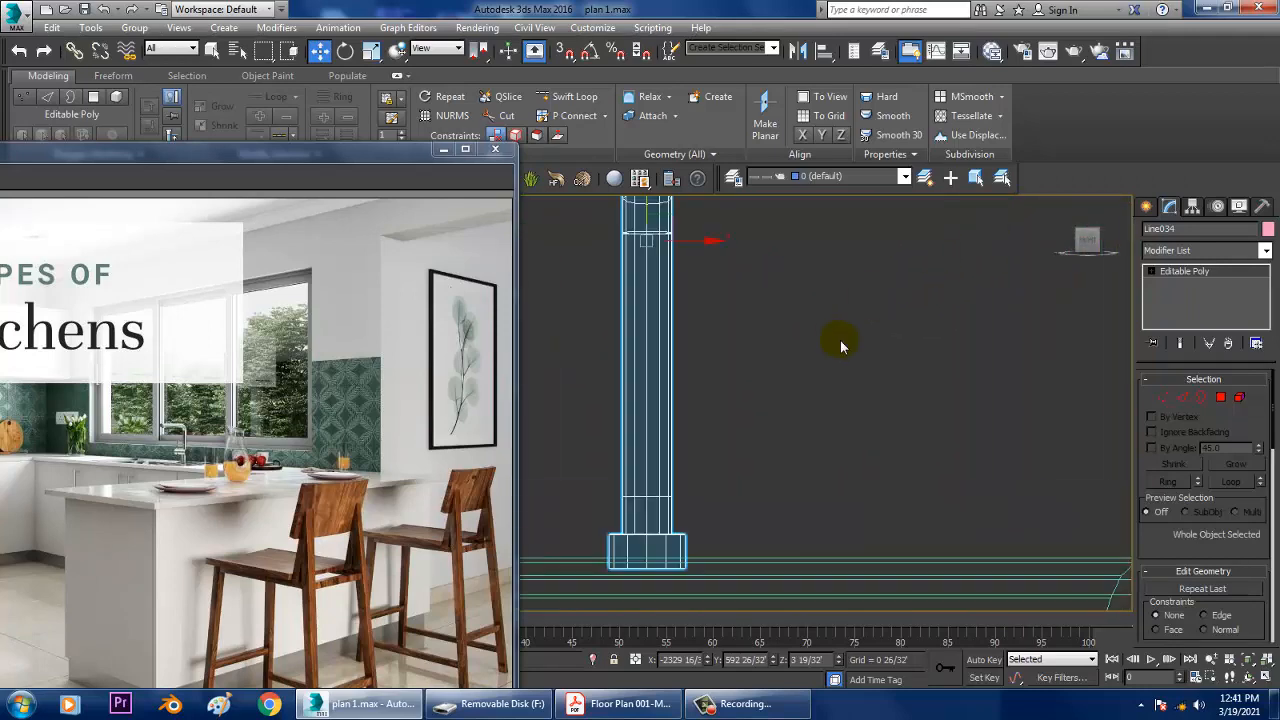
left_click(1146, 207)
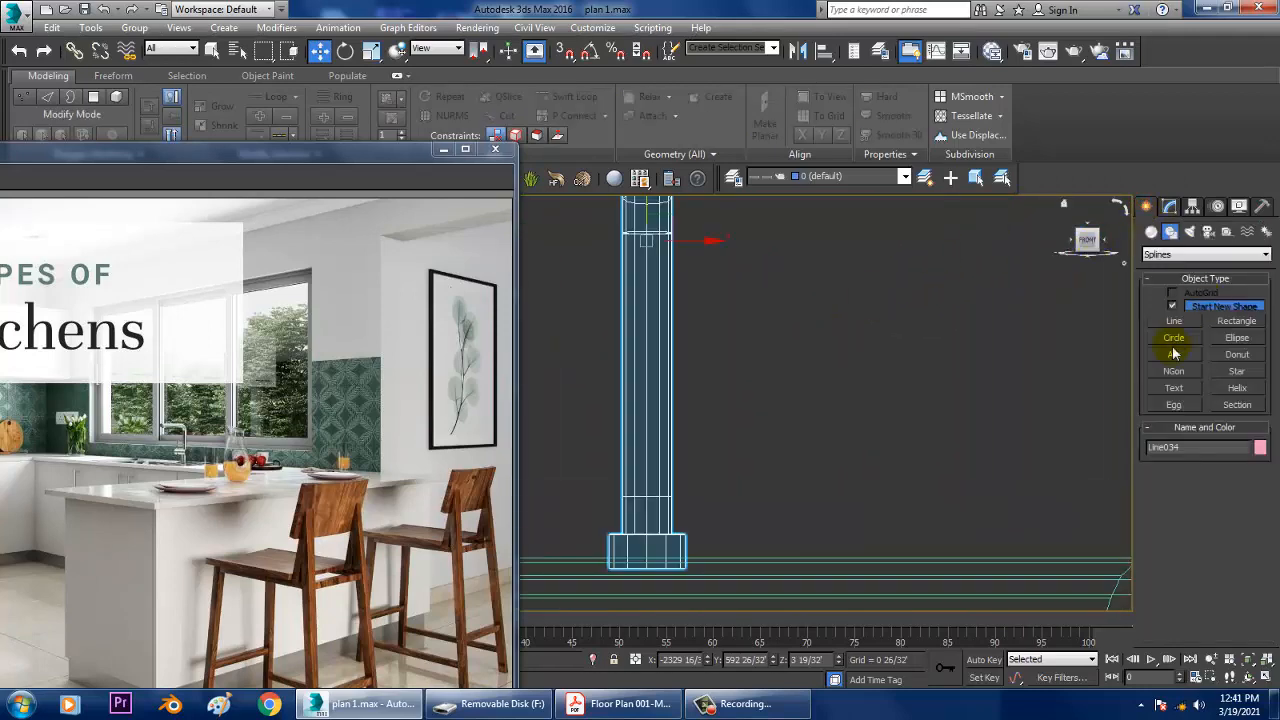
left_click(1153, 232)
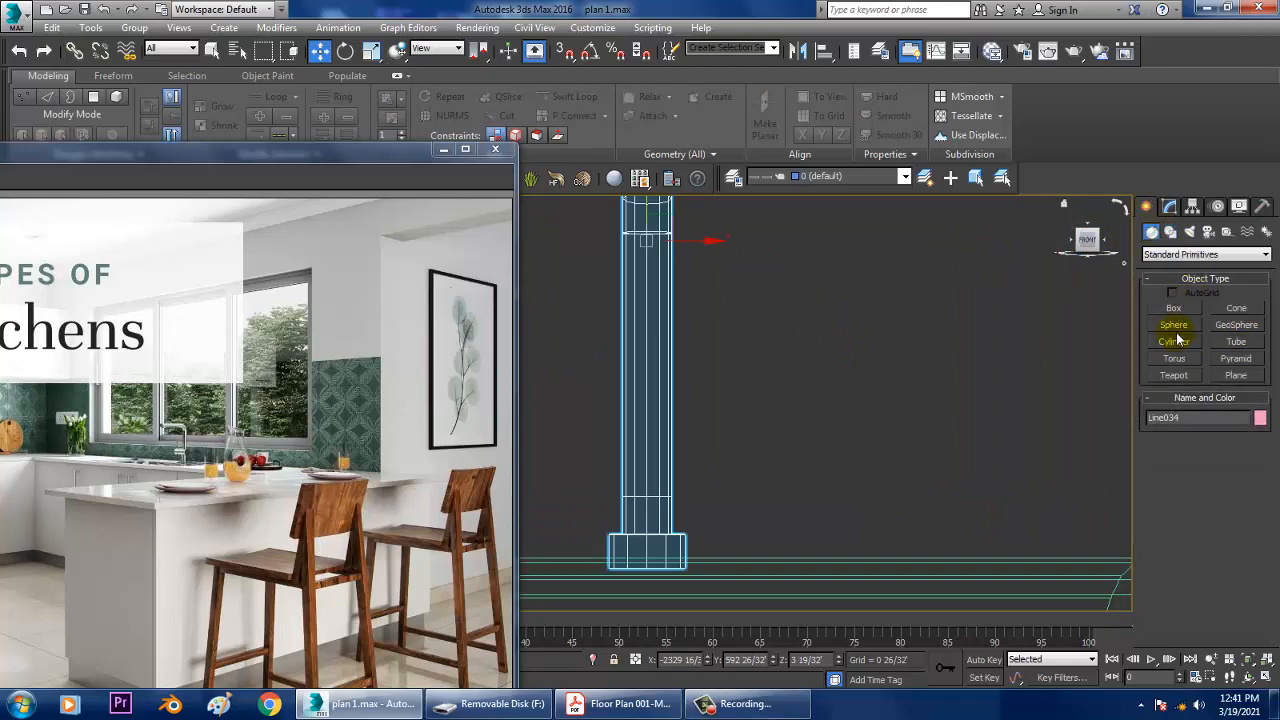
left_click(1175, 341)
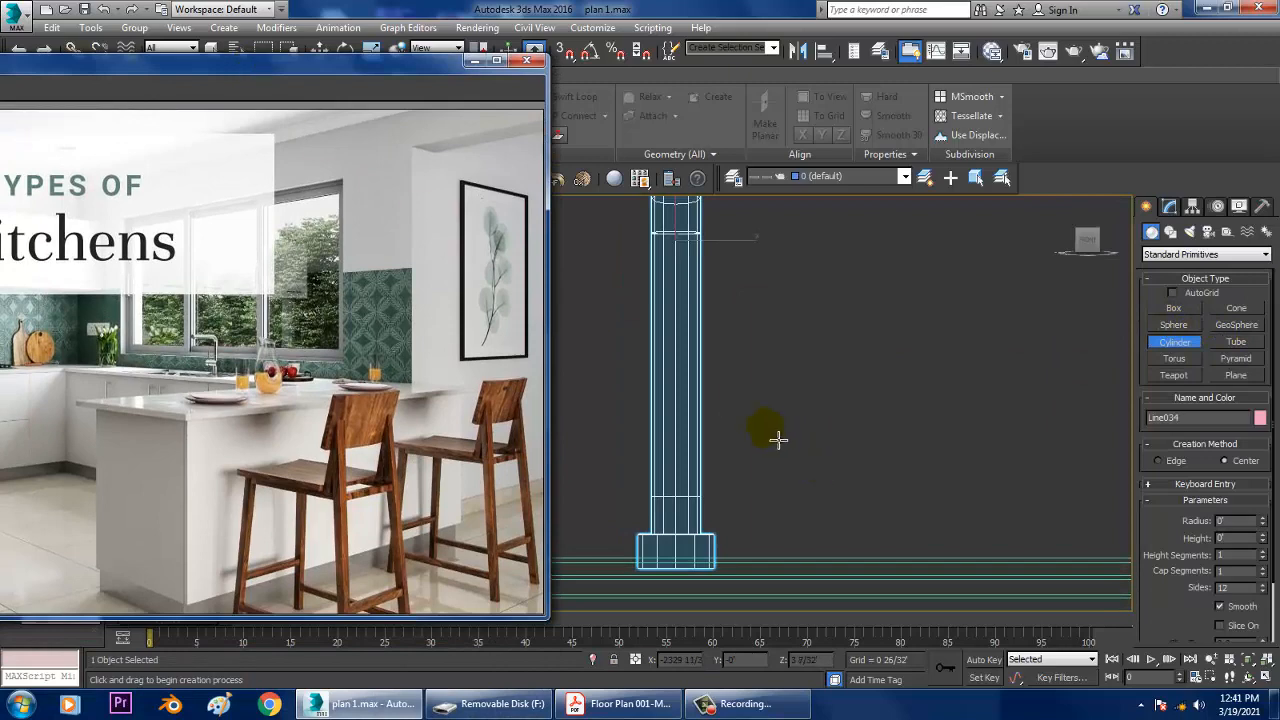
left_click_drag(789, 418, 824, 462)
left_click(815, 420)
key("w")
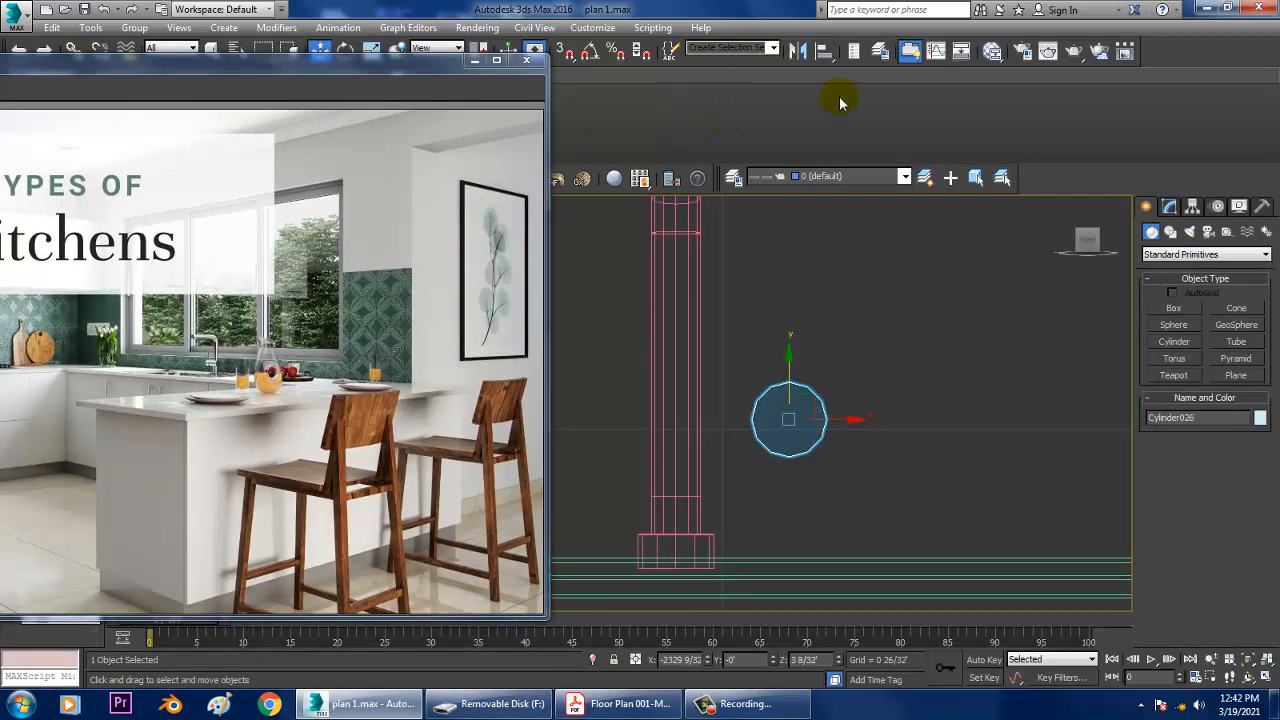
Rotate the small cylinder 90 degrees with angle snap so it lies horizontally, facing the faucet's stem
left_click(590, 51)
right_click(590, 51)
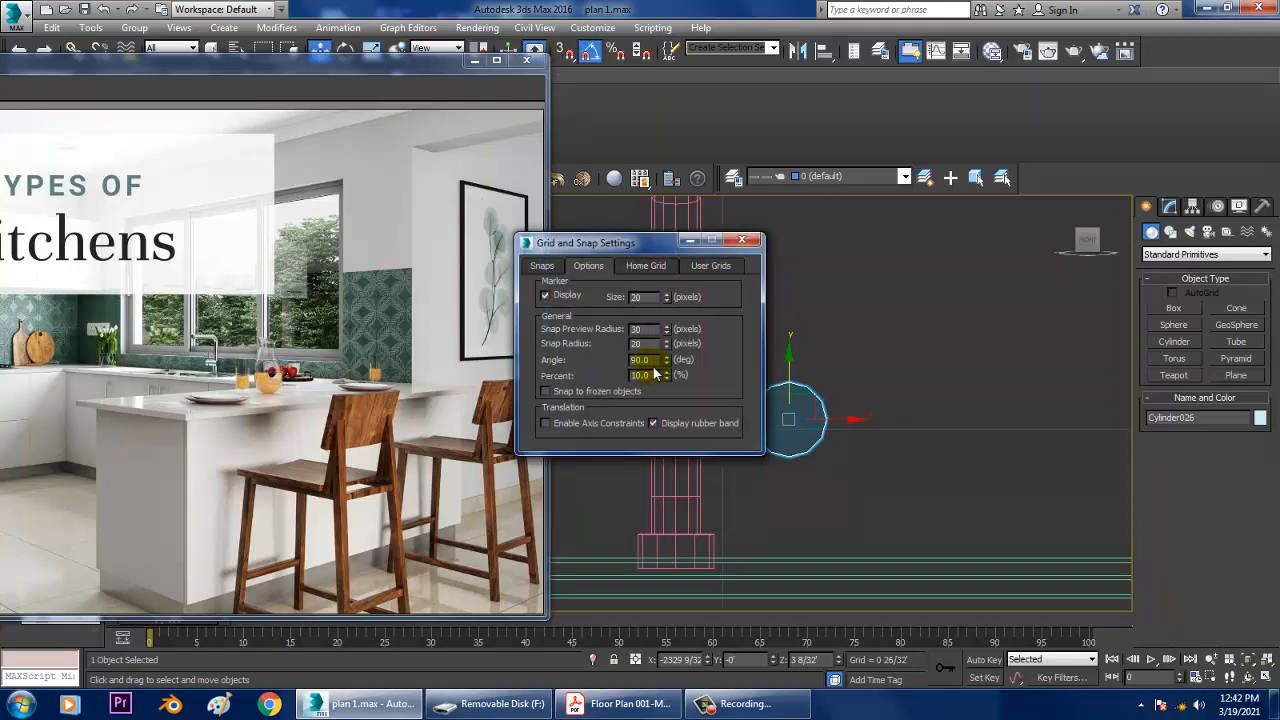
left_click(741, 241)
key("e")
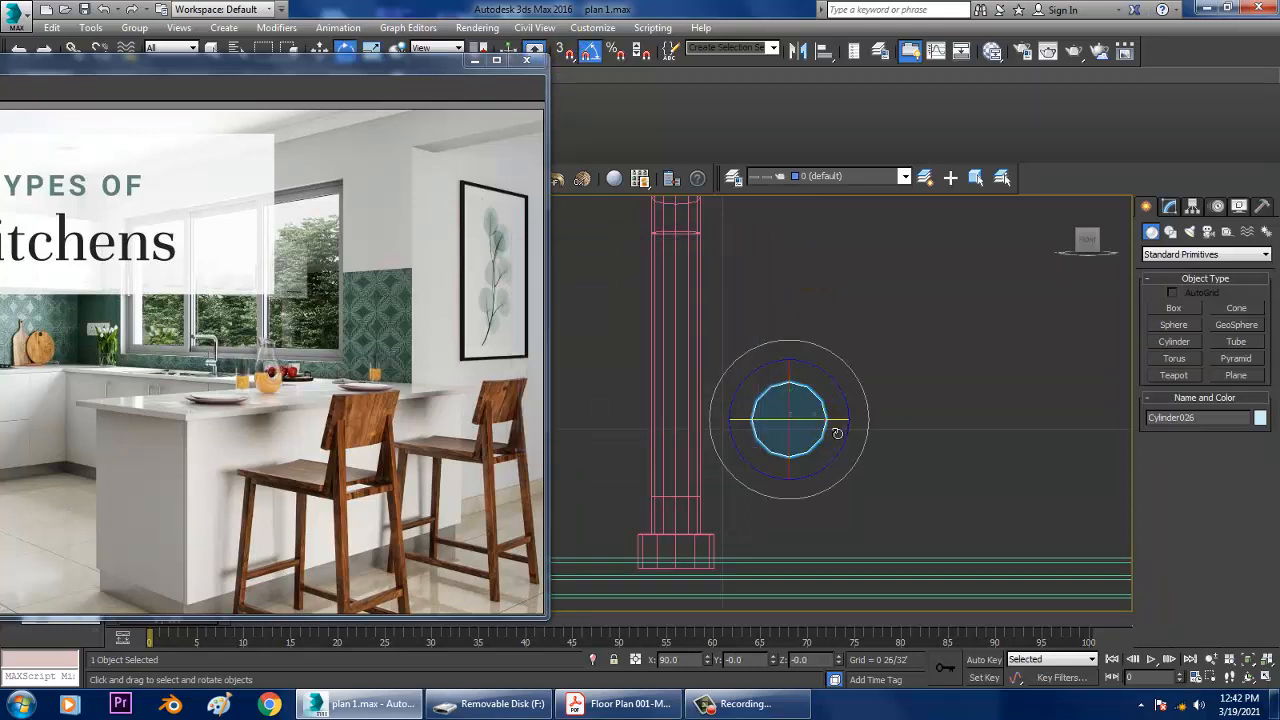
left_click_drag(836, 432, 828, 428)
key("w")
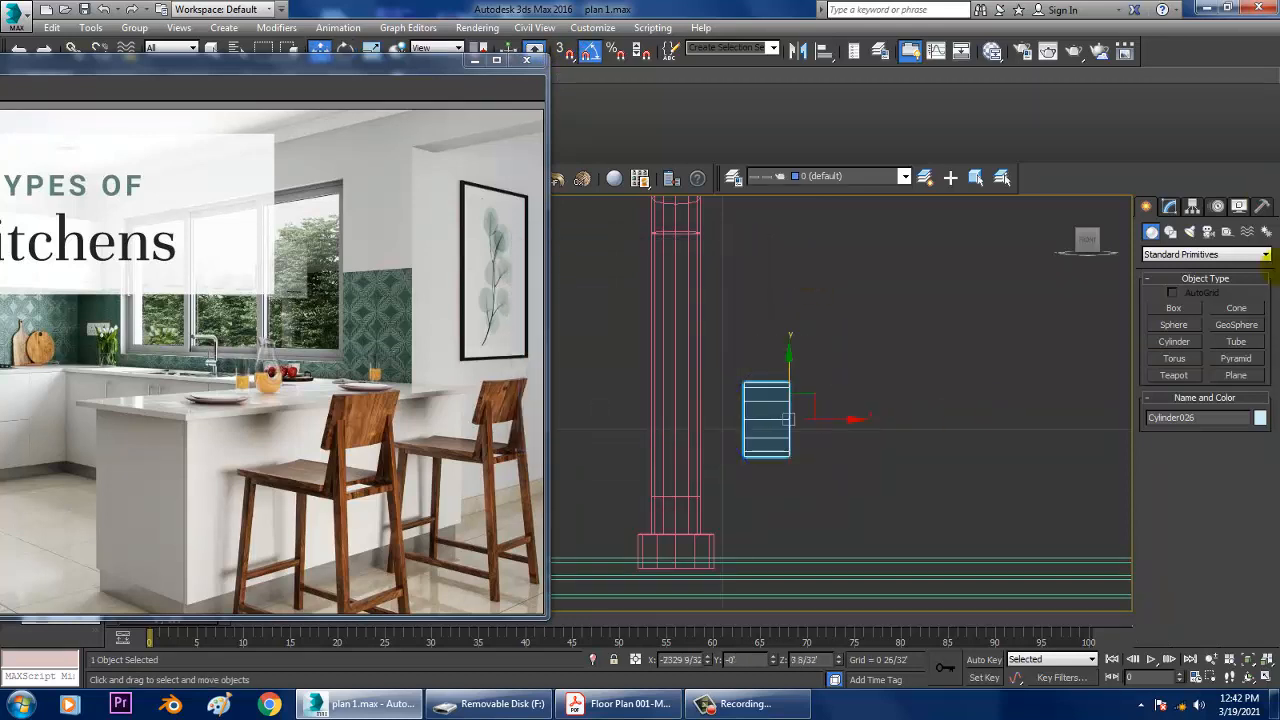
Resize the cylinder to height 0 9/32' and radius 0 1/32', and shift it along X so its inner end overlaps the stem
left_click(1169, 206)
left_click_drag(1262, 418, 1216, 220)
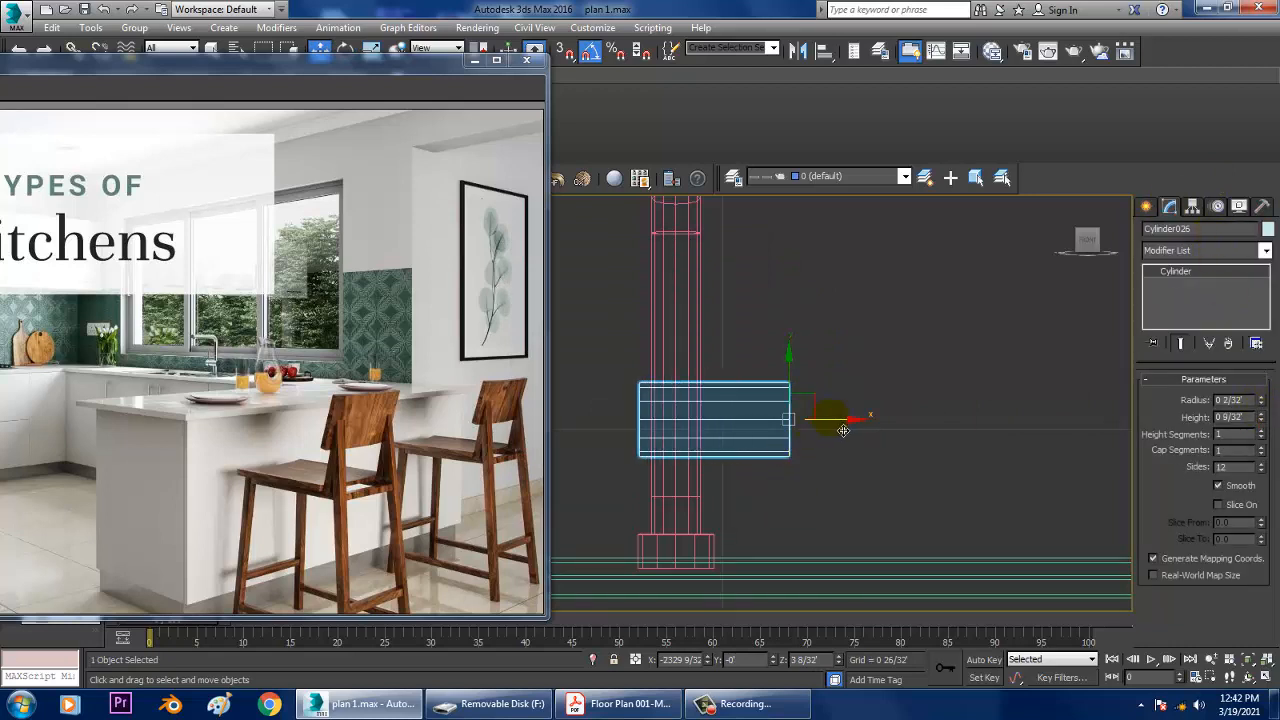
left_click_drag(843, 430, 869, 431)
left_click_drag(1263, 405, 1263, 418)
Convert the cylinder to Editable Poly and add a Swift Loop edge ring near its outer end
right_click(801, 387)
mouse_move(914, 547)
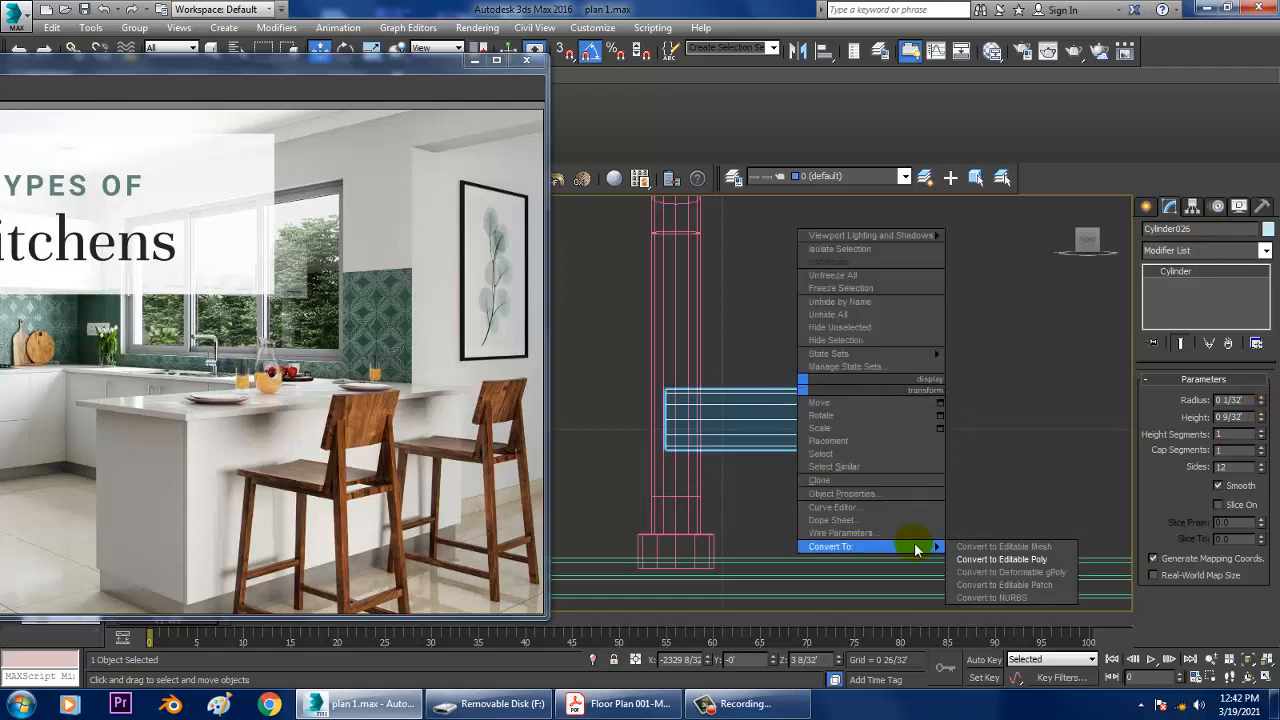
left_click(1015, 559)
left_click(577, 96)
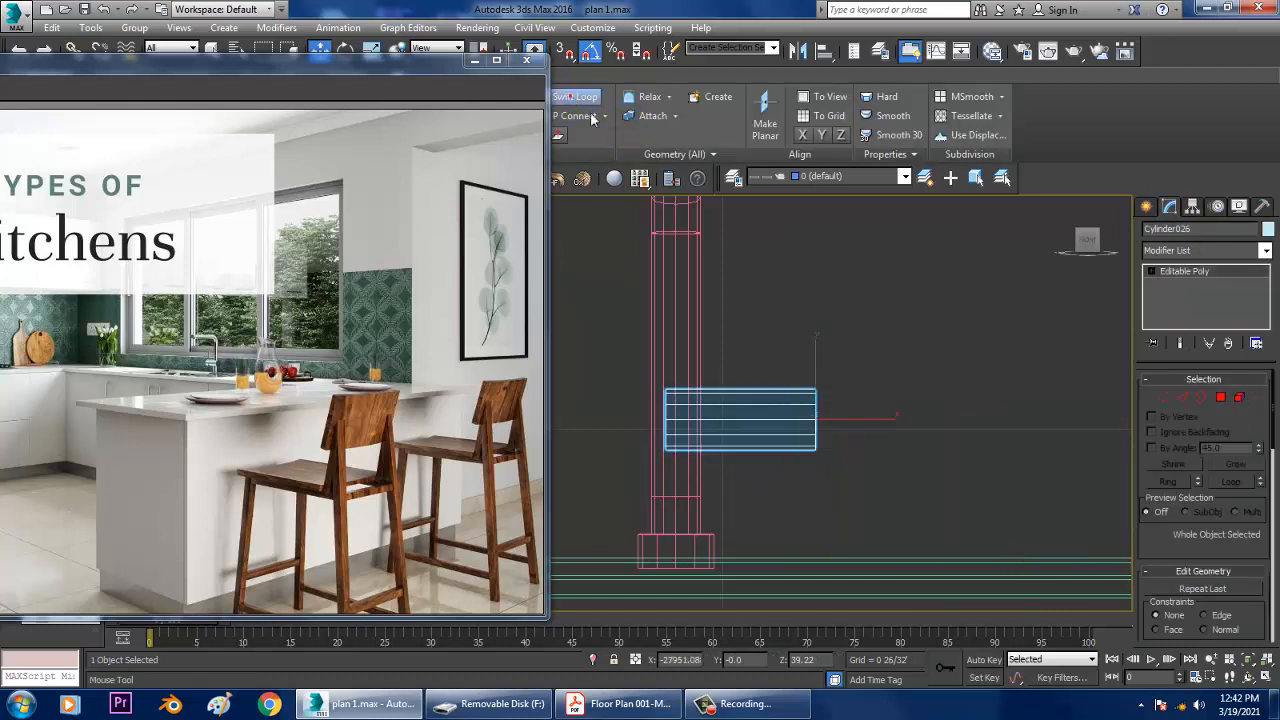
left_click(786, 407)
scroll(793, 402, "up", 3)
middle_click_drag(793, 402, 812, 390)
right_click(835, 374)
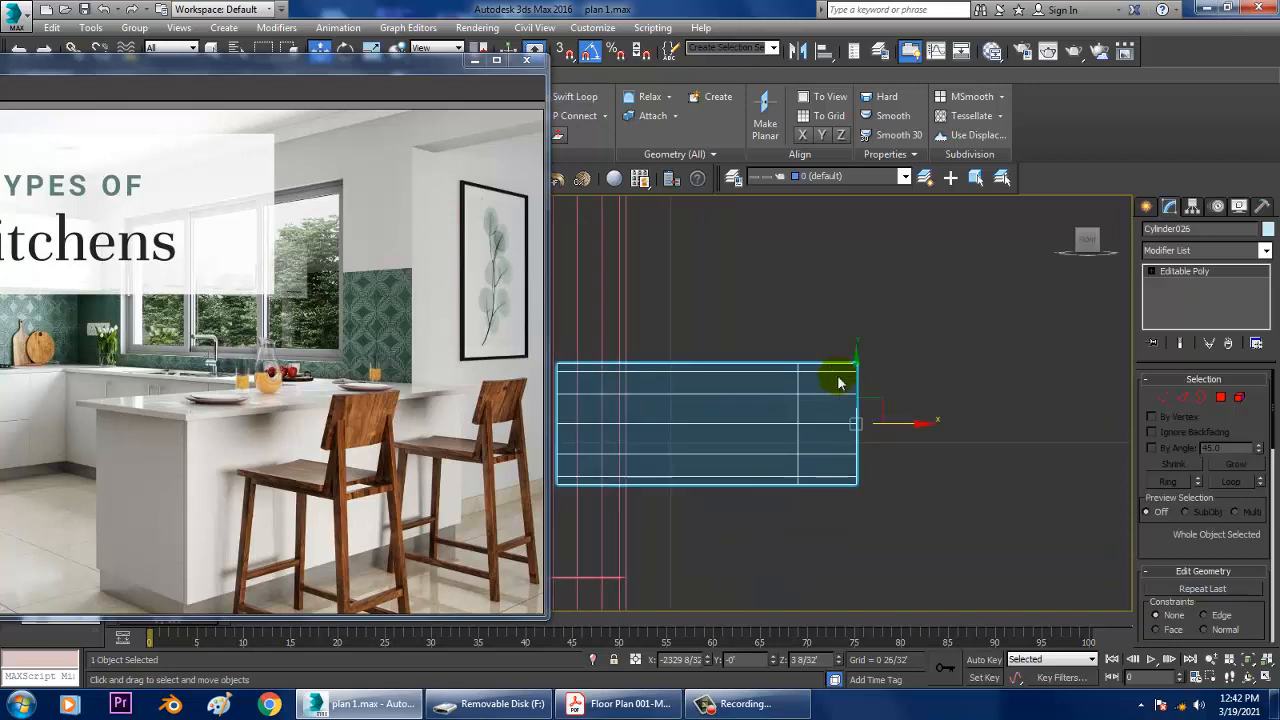
Extrude the band of polygons at the cylinder's outer end outward to form a slightly wider collar
key("4")
left_click_drag(823, 317, 853, 572)
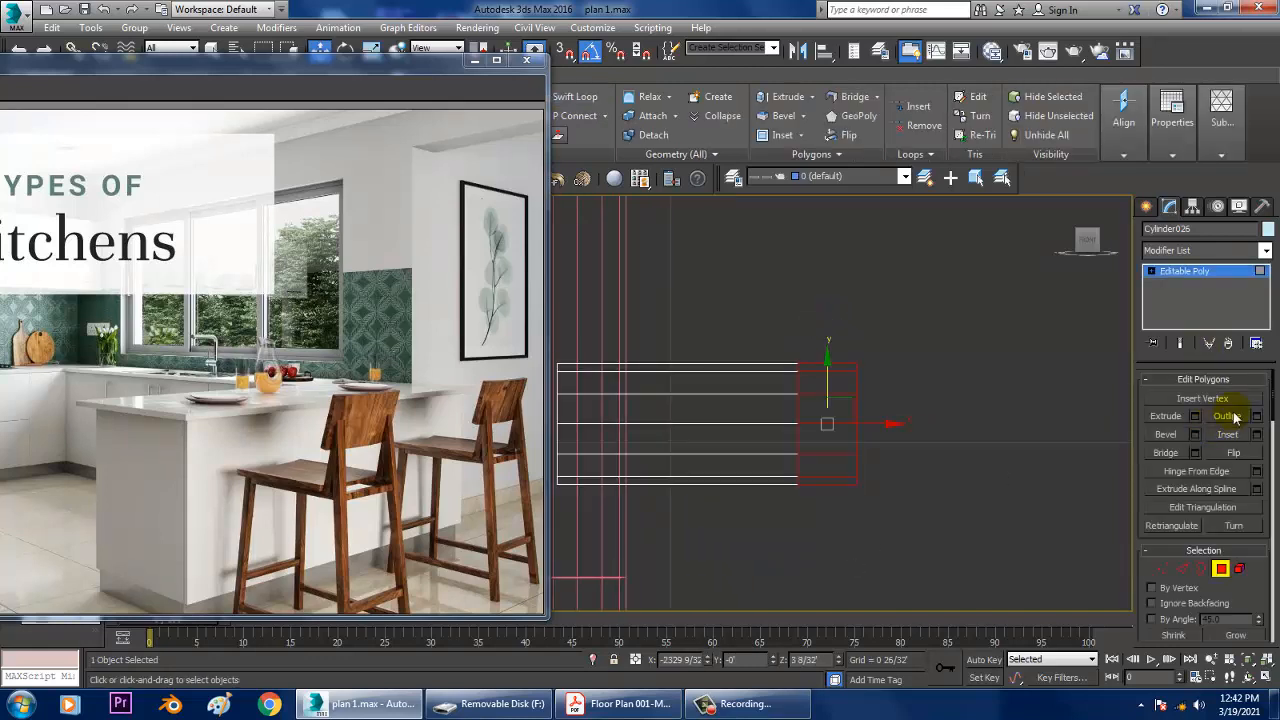
left_click(1196, 417)
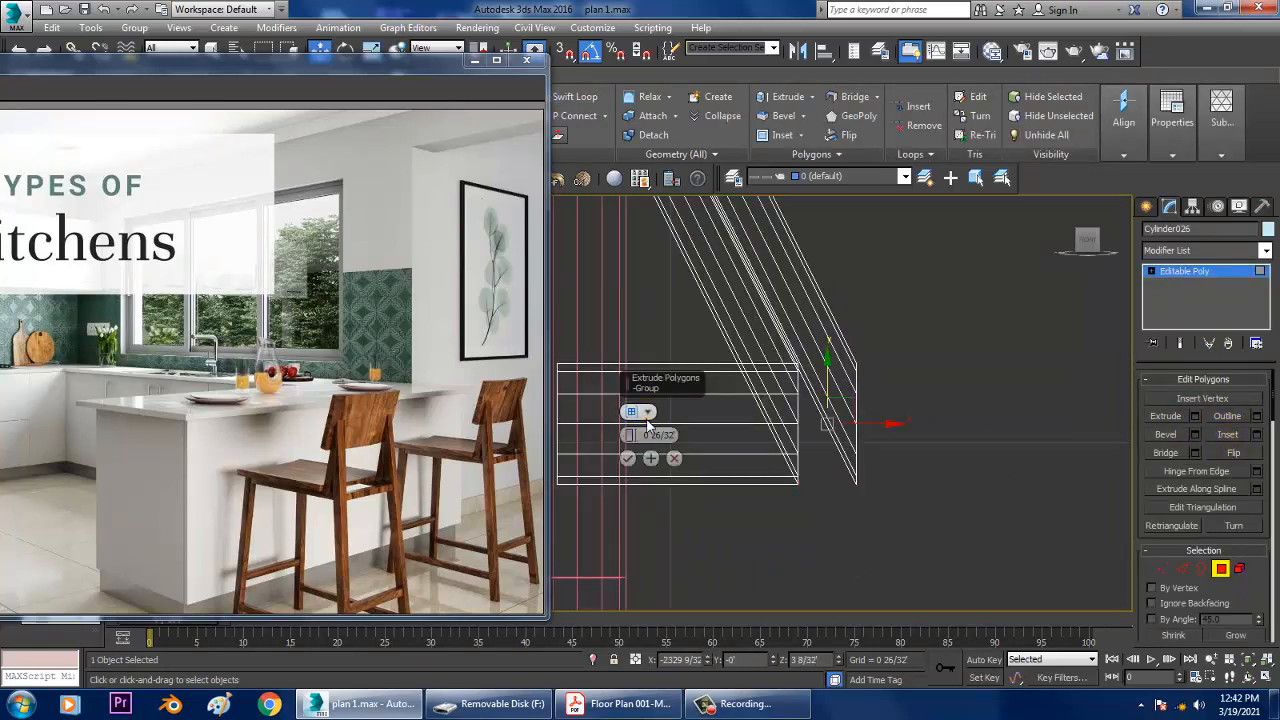
left_click(648, 412)
left_click(676, 446)
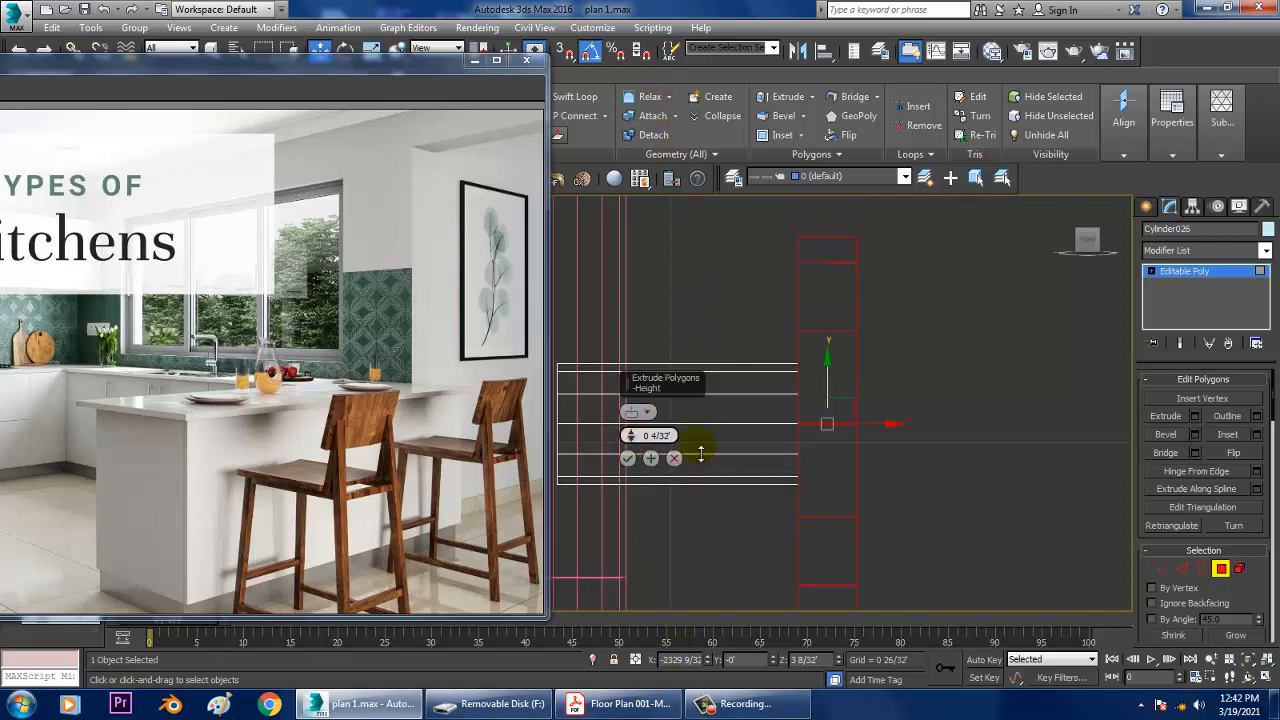
left_click(629, 461)
left_click(1147, 206)
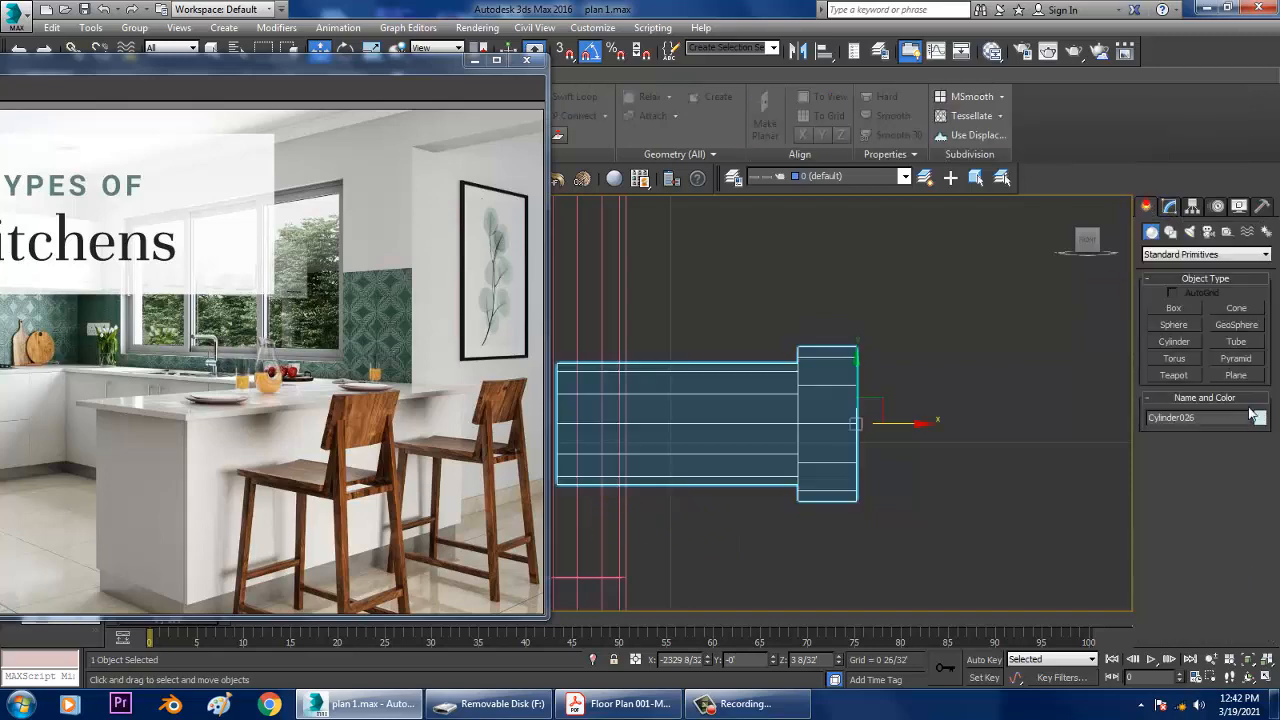
Move the collared cylinder along Y in the Perspective view to meet the lower part of the faucet's stem
key("alt+w")
key("alt+w")
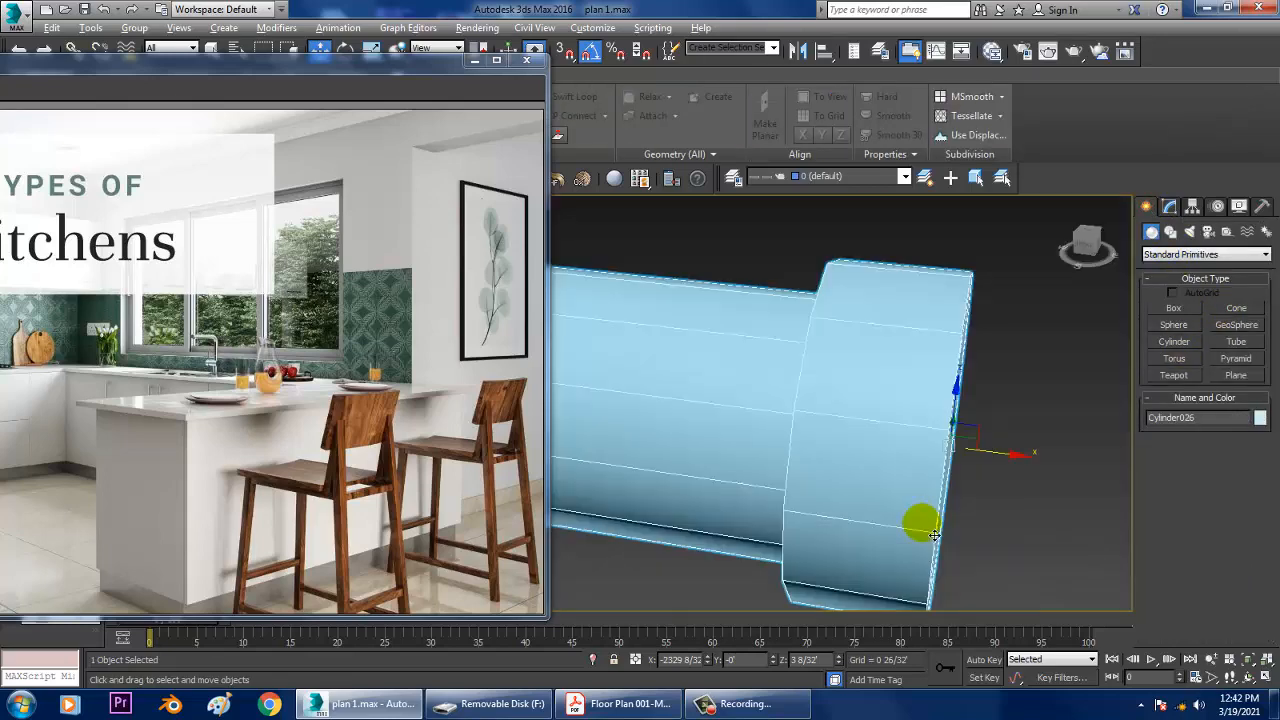
scroll(925, 518, "down", 6)
scroll(1030, 506, "up", 3)
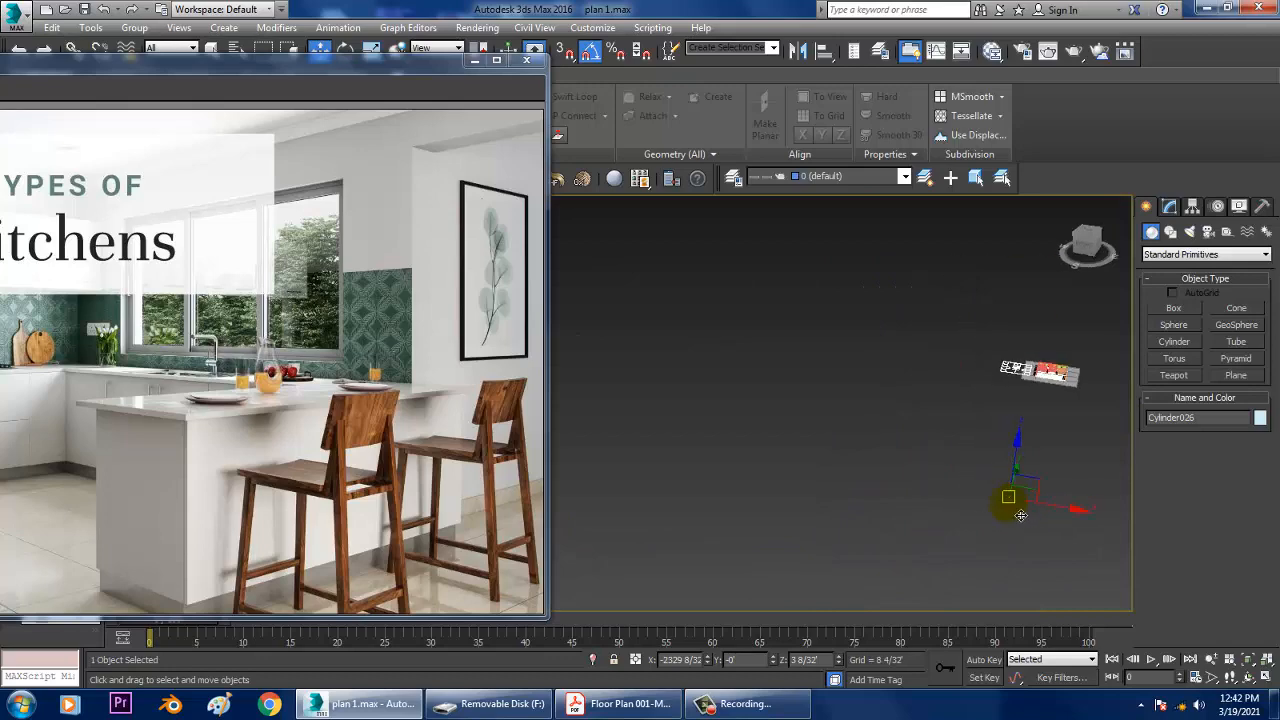
middle_click_drag(1020, 515, 928, 512, "alt")
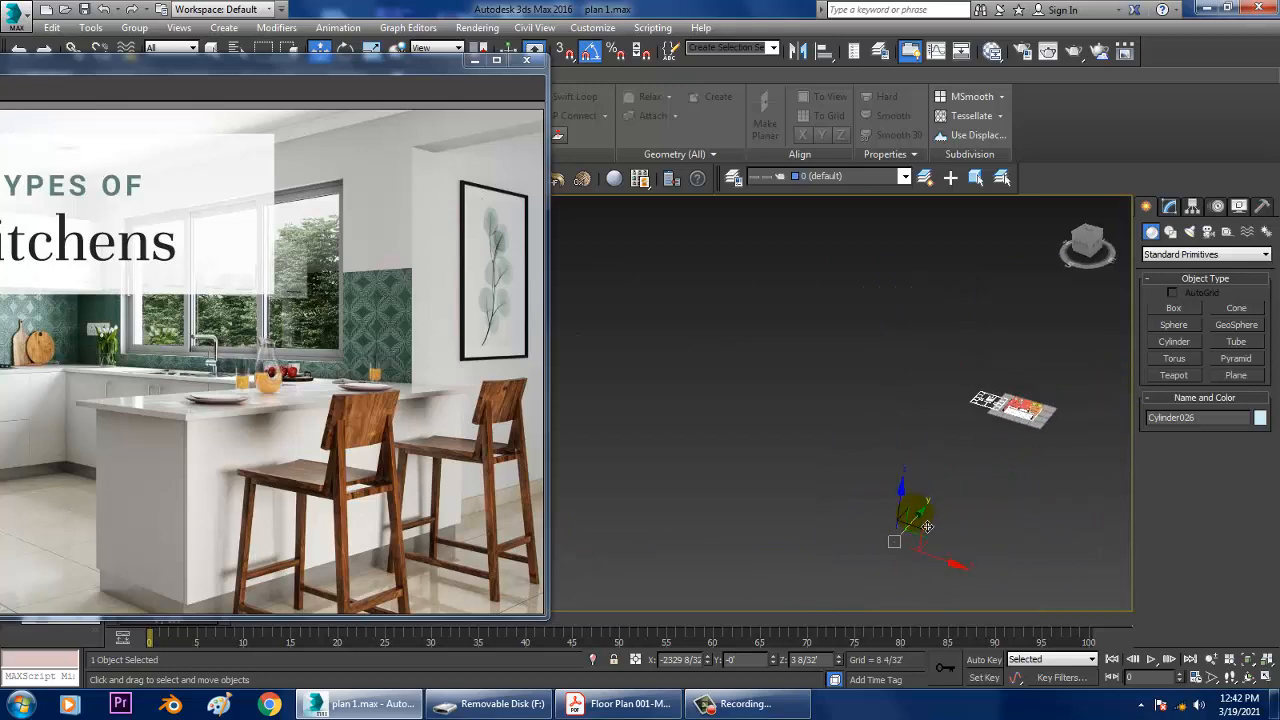
scroll(886, 434, "up", 10)
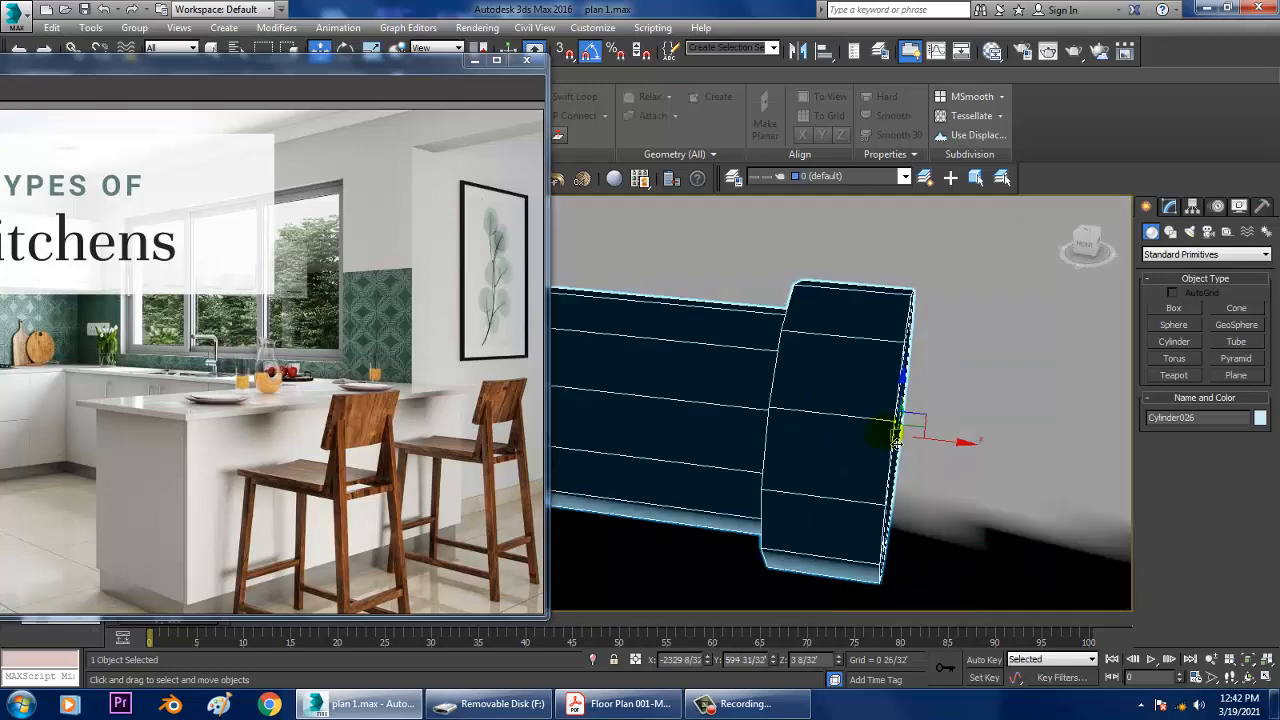
scroll(871, 434, "down", 8)
middle_click_drag(864, 513, 875, 437, "alt")
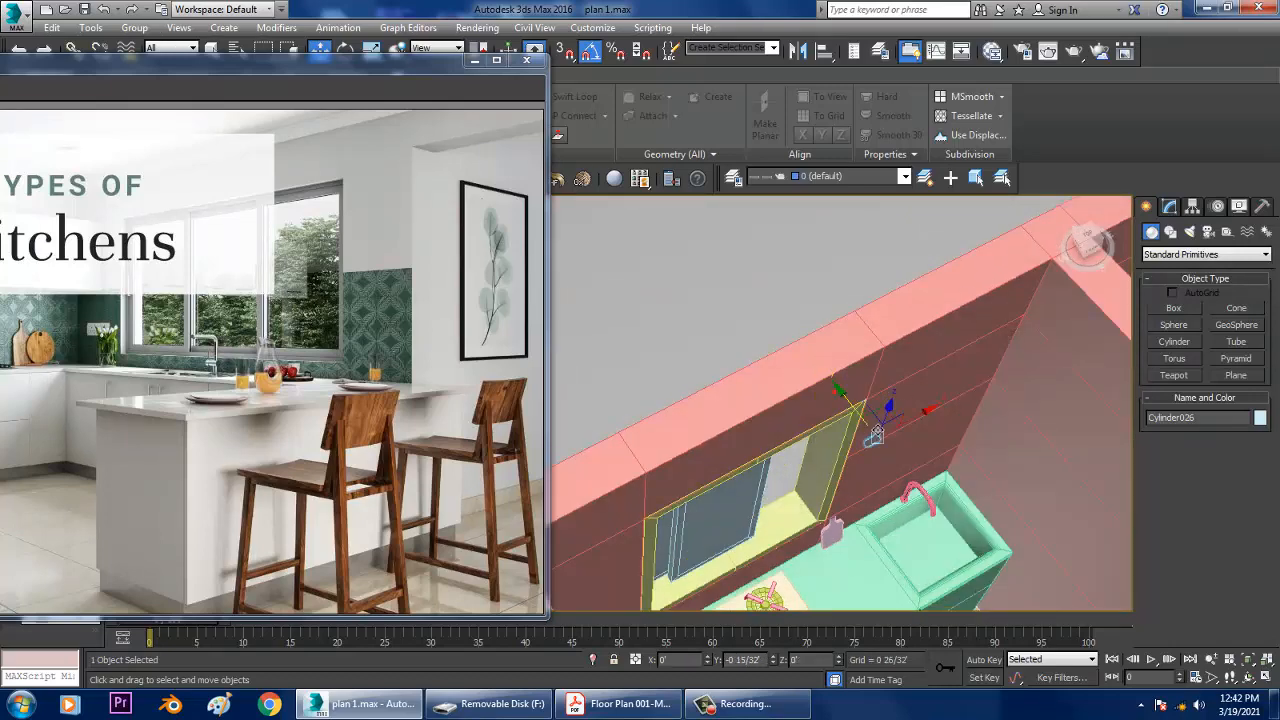
key("z")
scroll(889, 449, "down", 5)
middle_click_drag(963, 511, 849, 477, "alt")
Fine-tune the collared cylinder's Y position so it lines up with the centre of the faucet's stem
key("r")
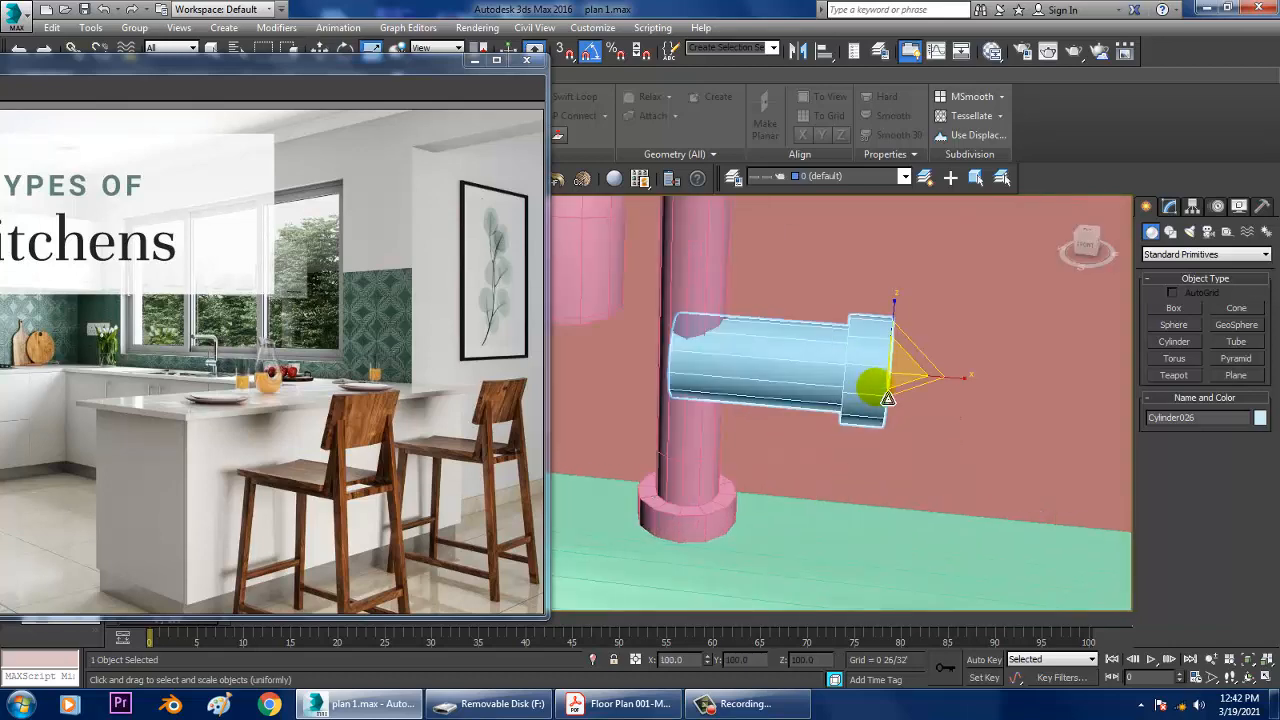
key("w")
middle_click_drag(910, 396, 920, 350, "alt")
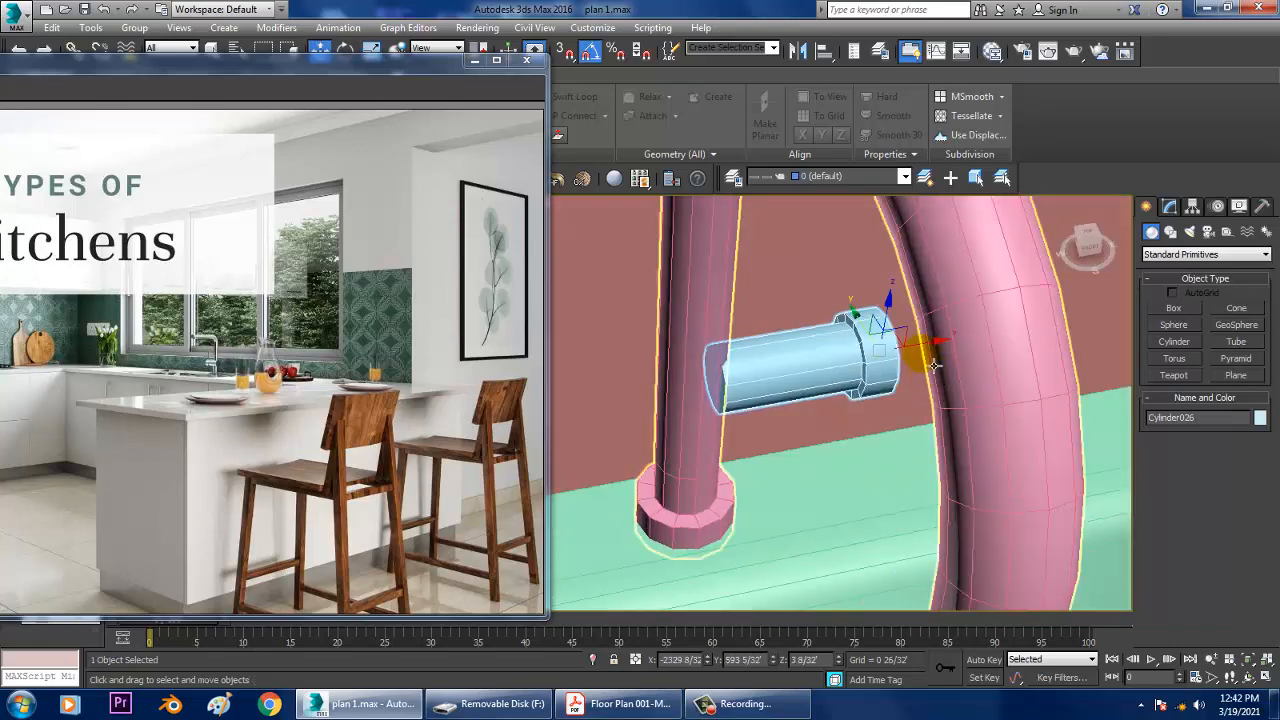
scroll(920, 350, "down", 10)
key("z")
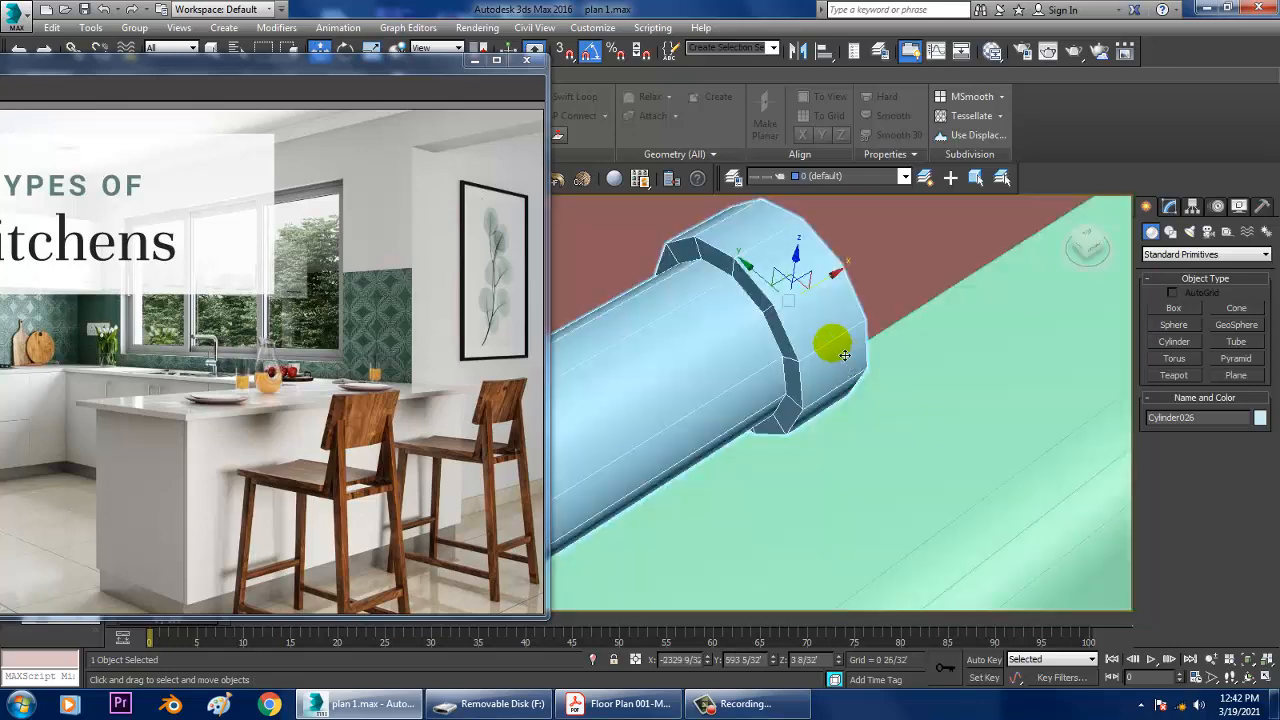
middle_click_drag(831, 340, 750, 393, "alt")
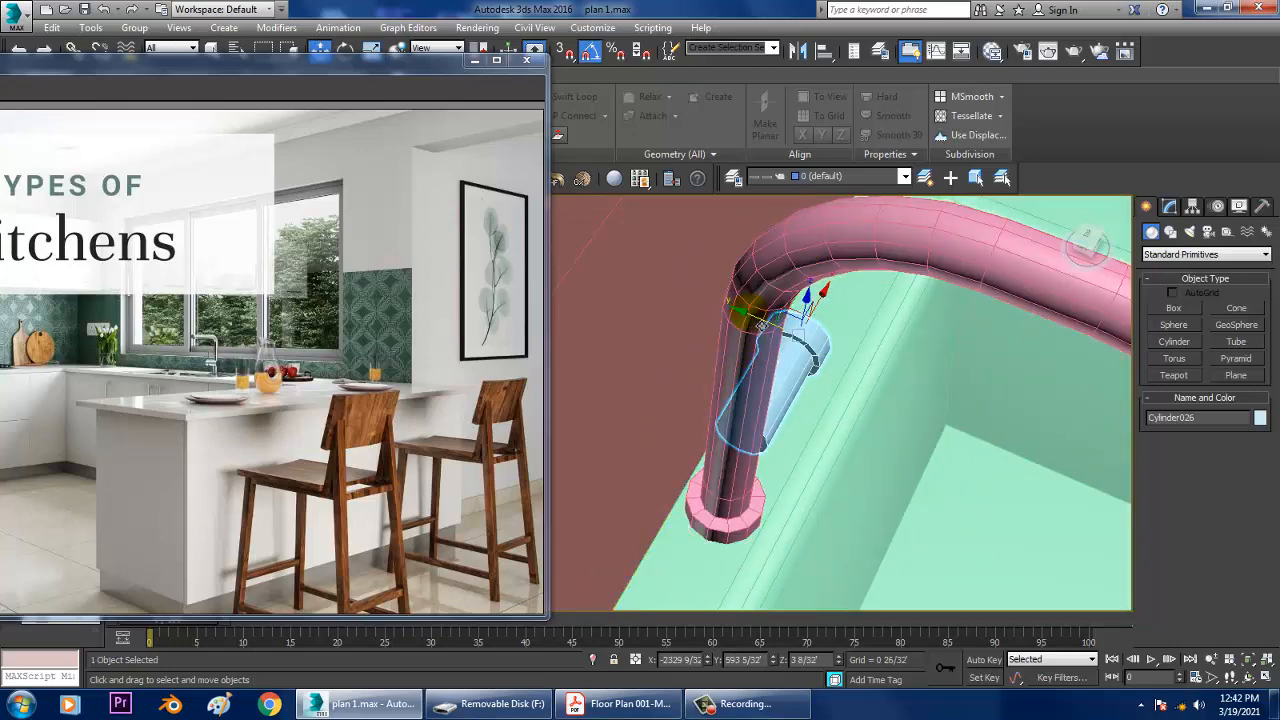
left_click_drag(761, 326, 838, 373)
scroll(838, 373, "down", 10)
key("z")
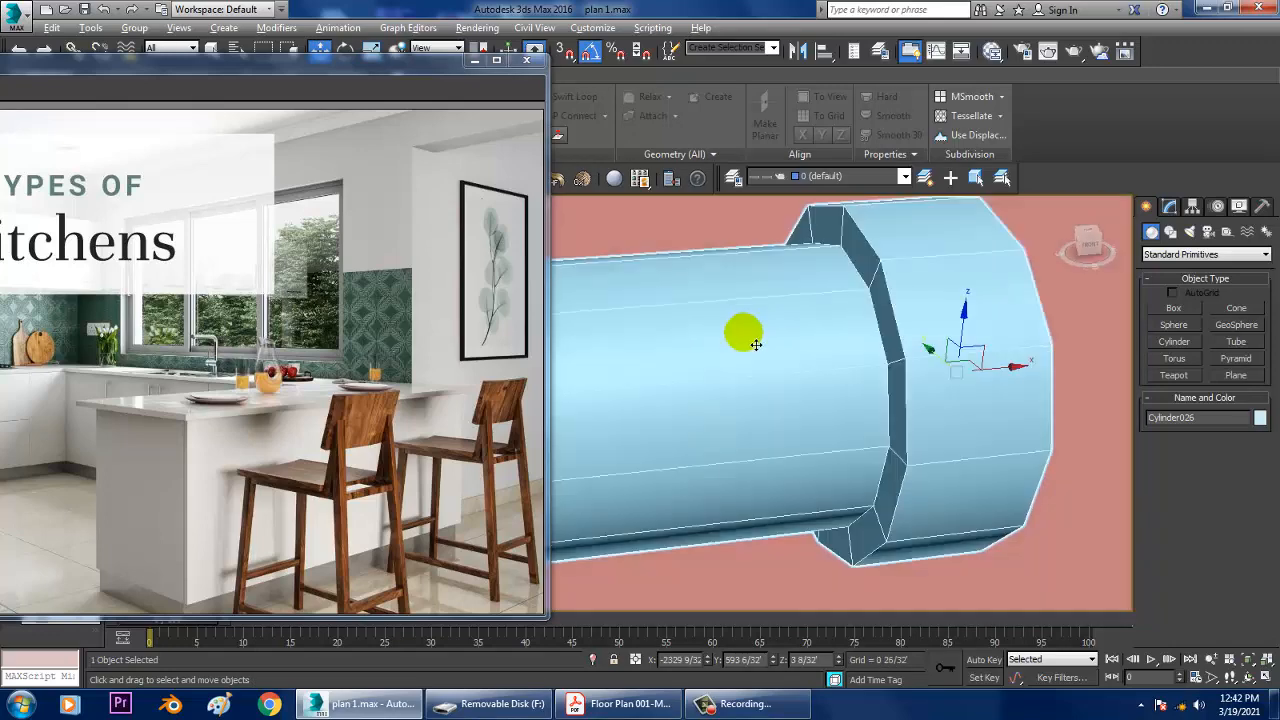
scroll(762, 392, "down", 5)
scroll(762, 392, "down", 5)
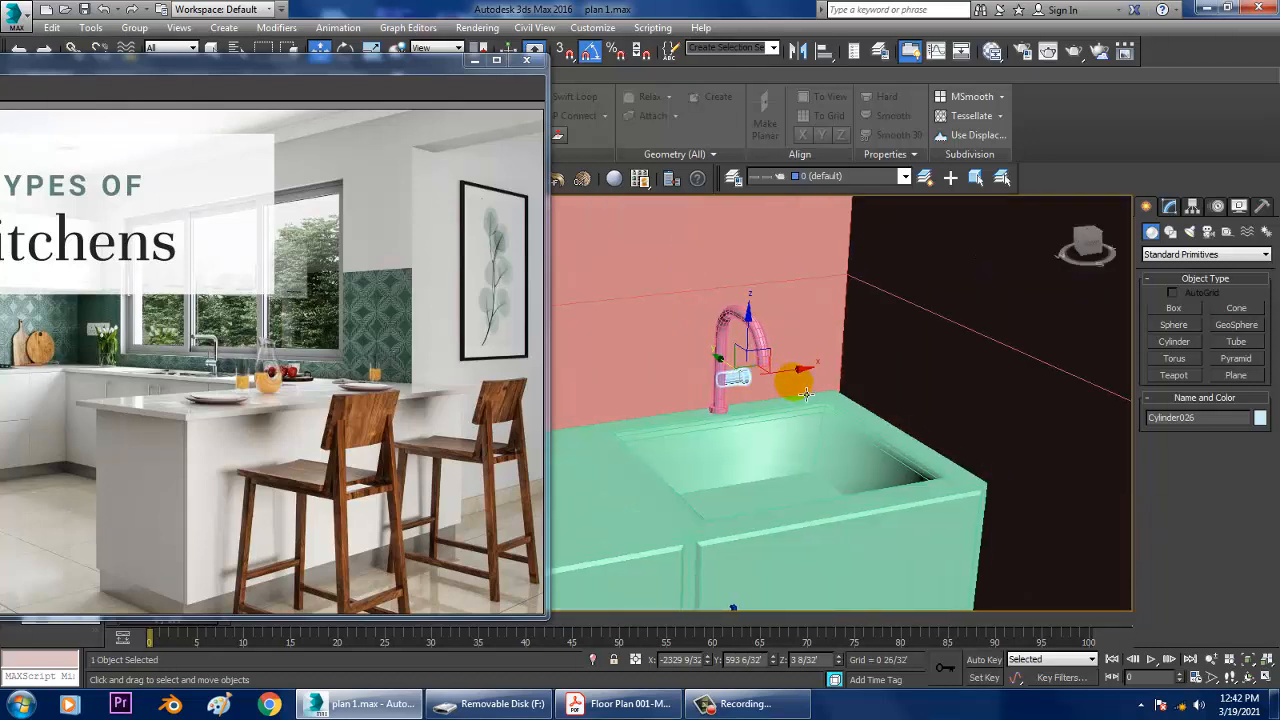
middle_click_drag(750, 370, 758, 425, "alt")
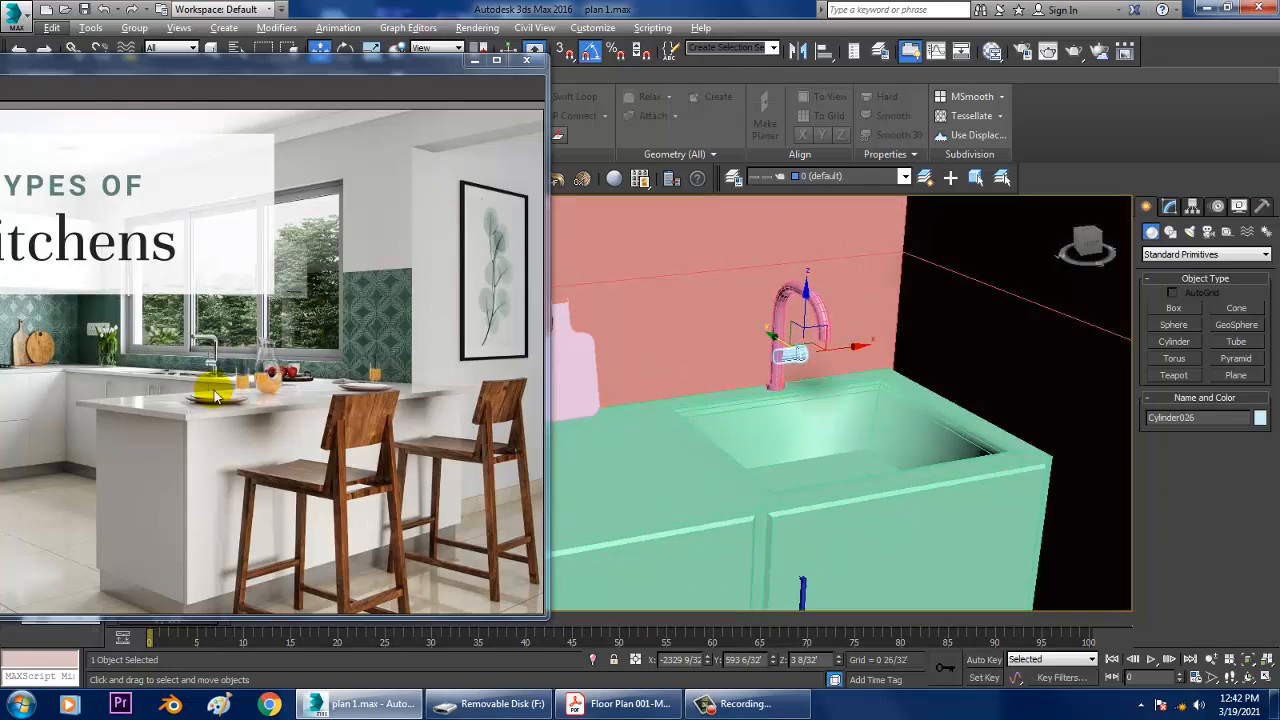
mouse_move(850, 375)
middle_mouse_down("alt")
mouse_move(821, 367)
mouse_move(855, 384)
middle_mouse_up("alt")
Draw a short vertical line rising from the collar in the Front view and reduce its thickness to make a slender lever
key("alt+w")
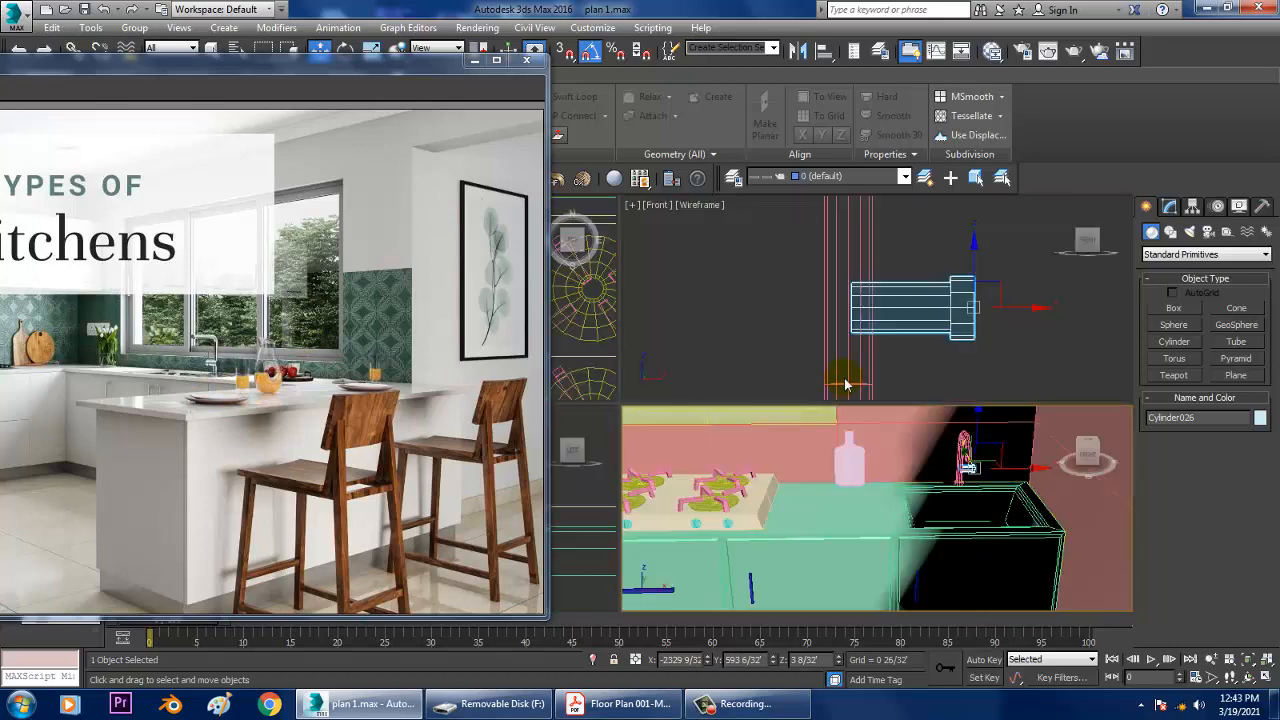
middle_click_drag(896, 309, 900, 344)
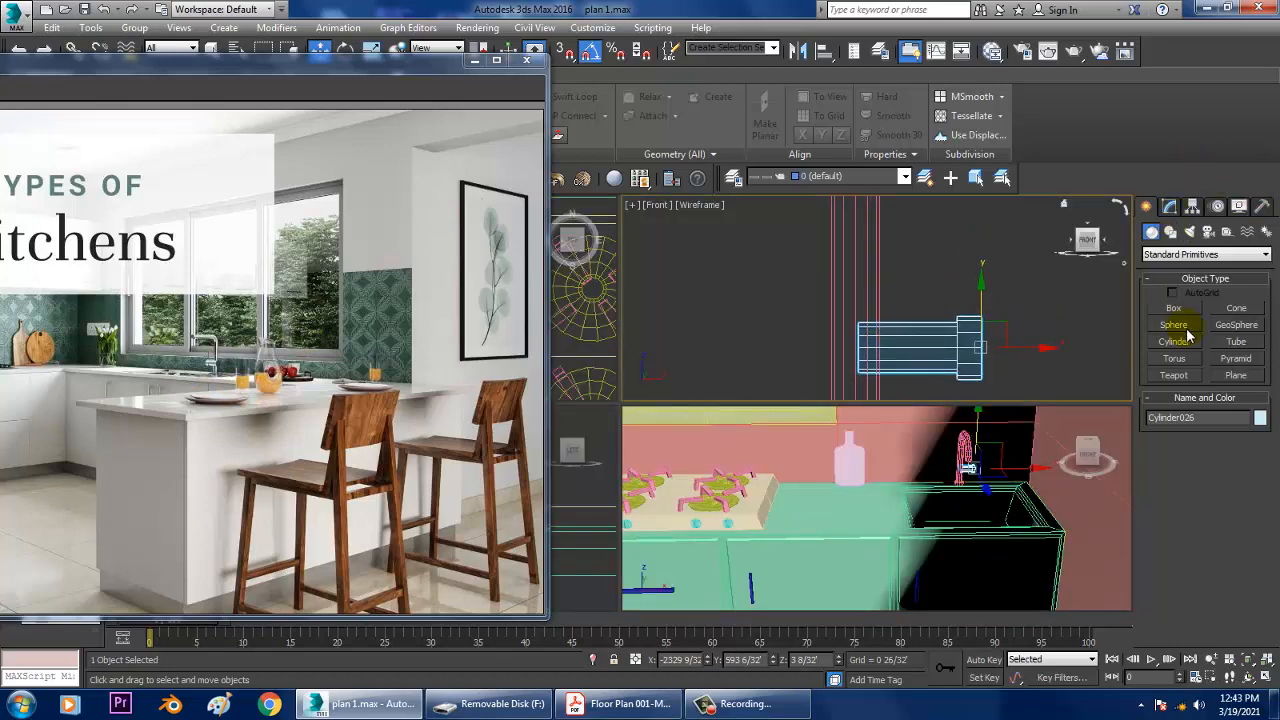
left_click(1170, 233)
left_click(1175, 321)
scroll(1040, 280, "up", 3)
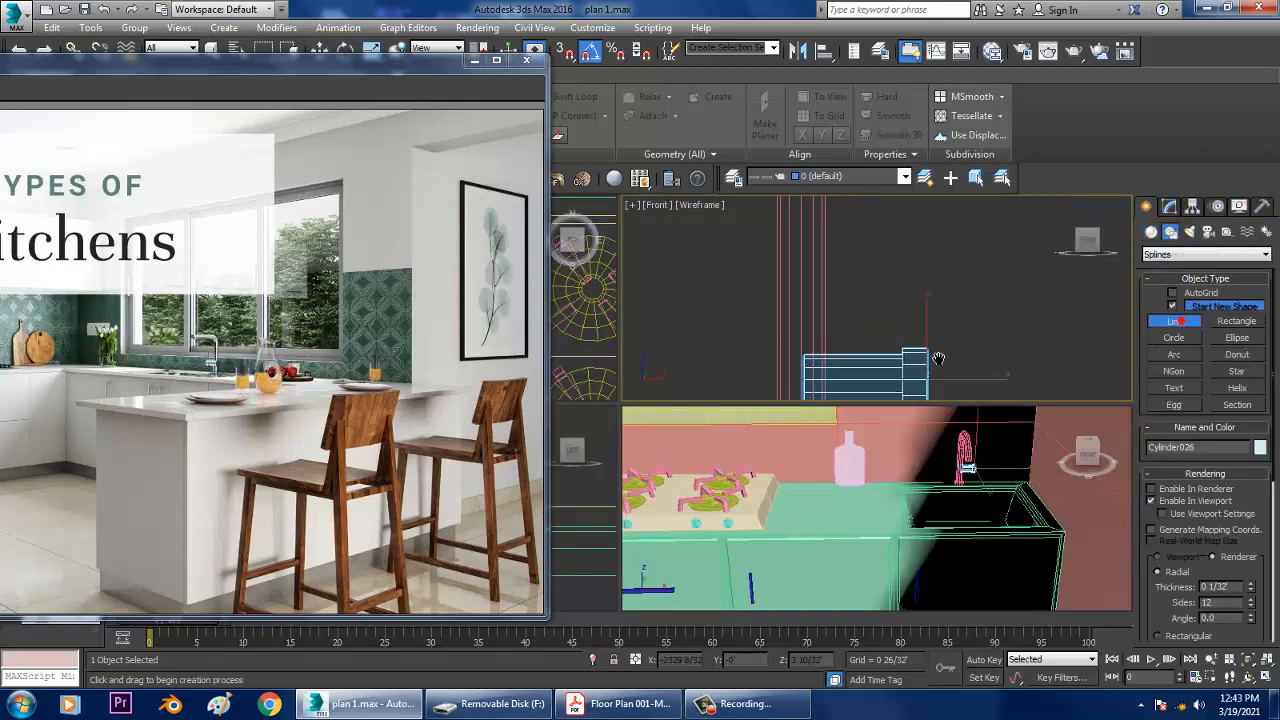
left_click(910, 248)
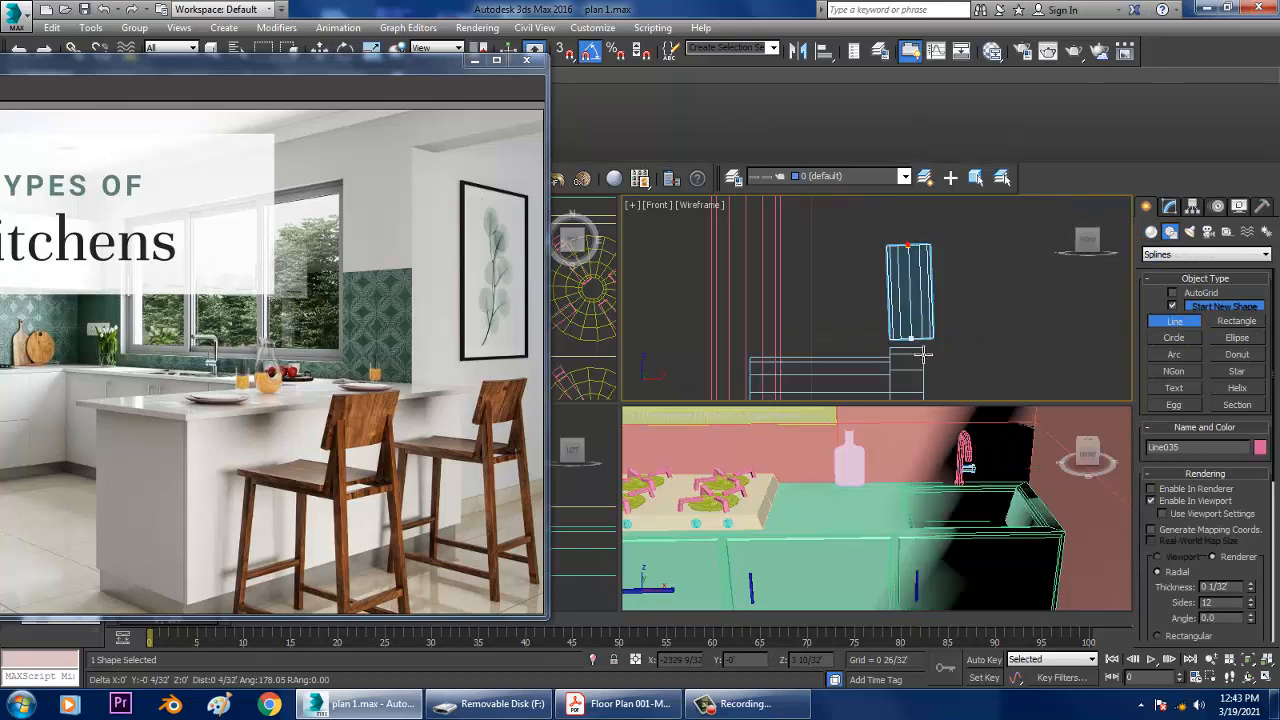
left_click(920, 378)
right_click(992, 353)
right_click(992, 353)
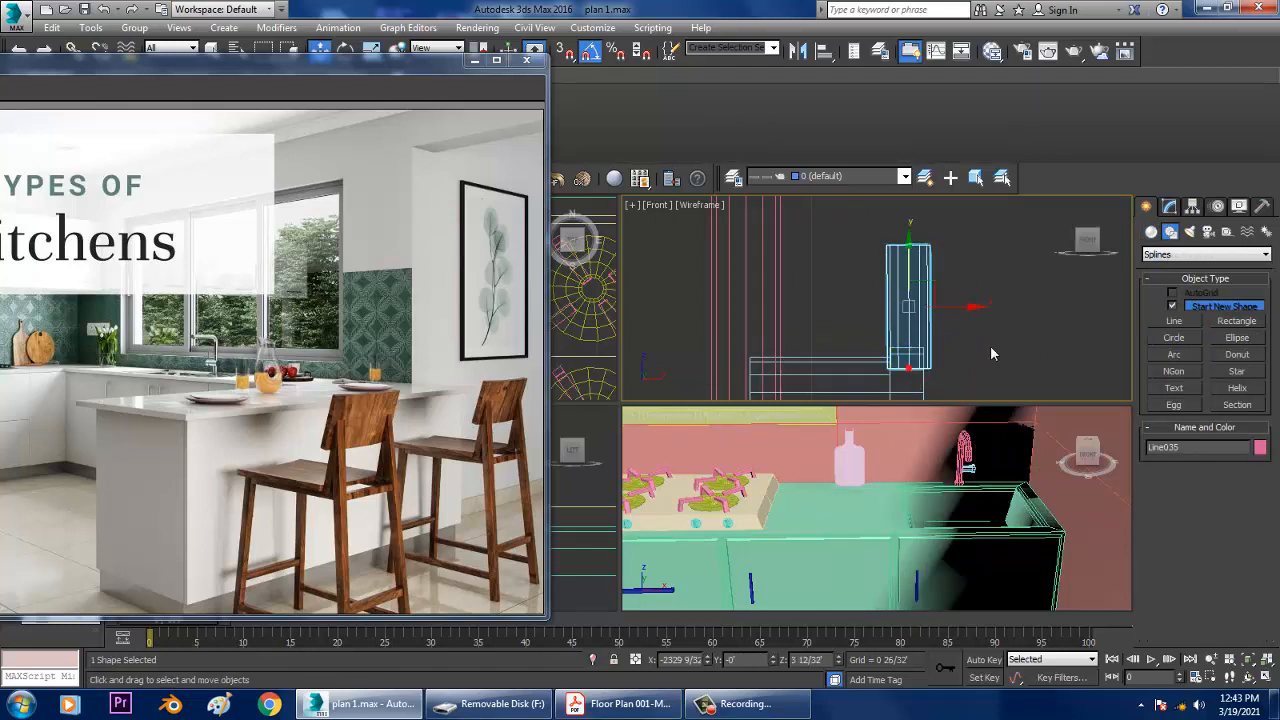
left_click(1172, 207)
left_click_drag(1254, 489, 1268, 536)
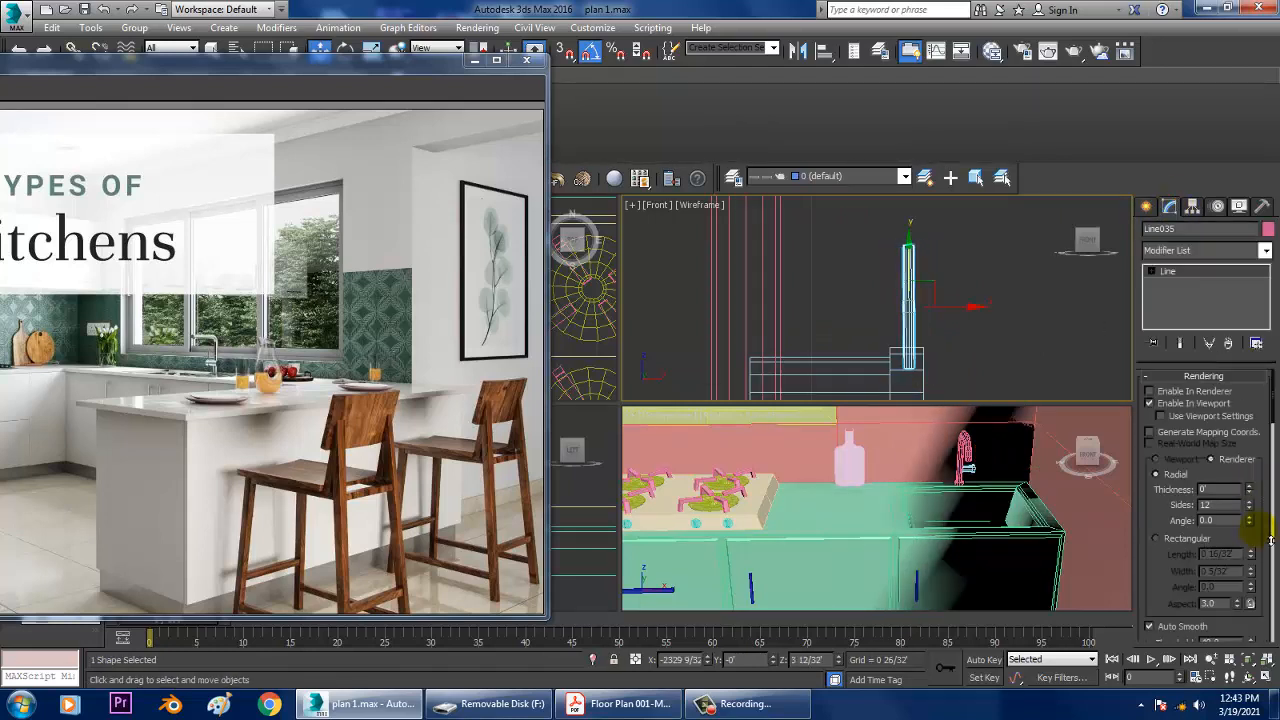
Move the lever along Y in the Perspective view until it stands on the collar of the side cylinder
key("z")
key("alt+w")
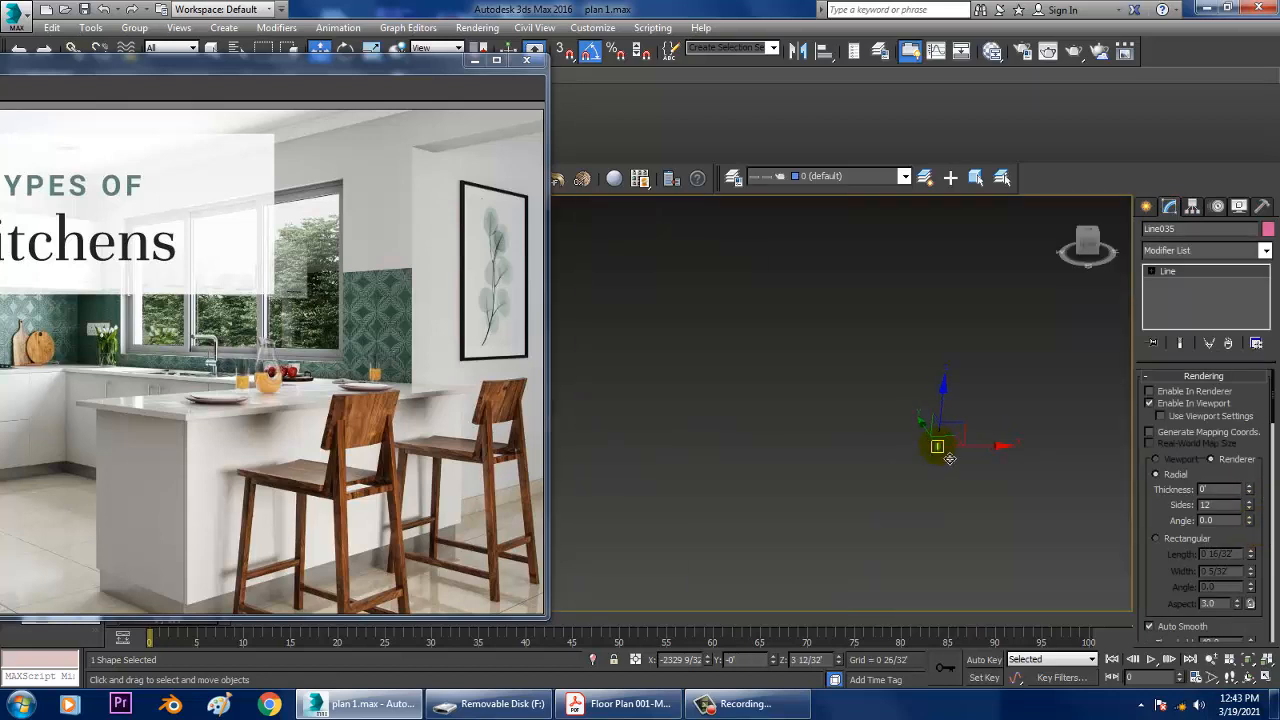
scroll(955, 468, "down", 3)
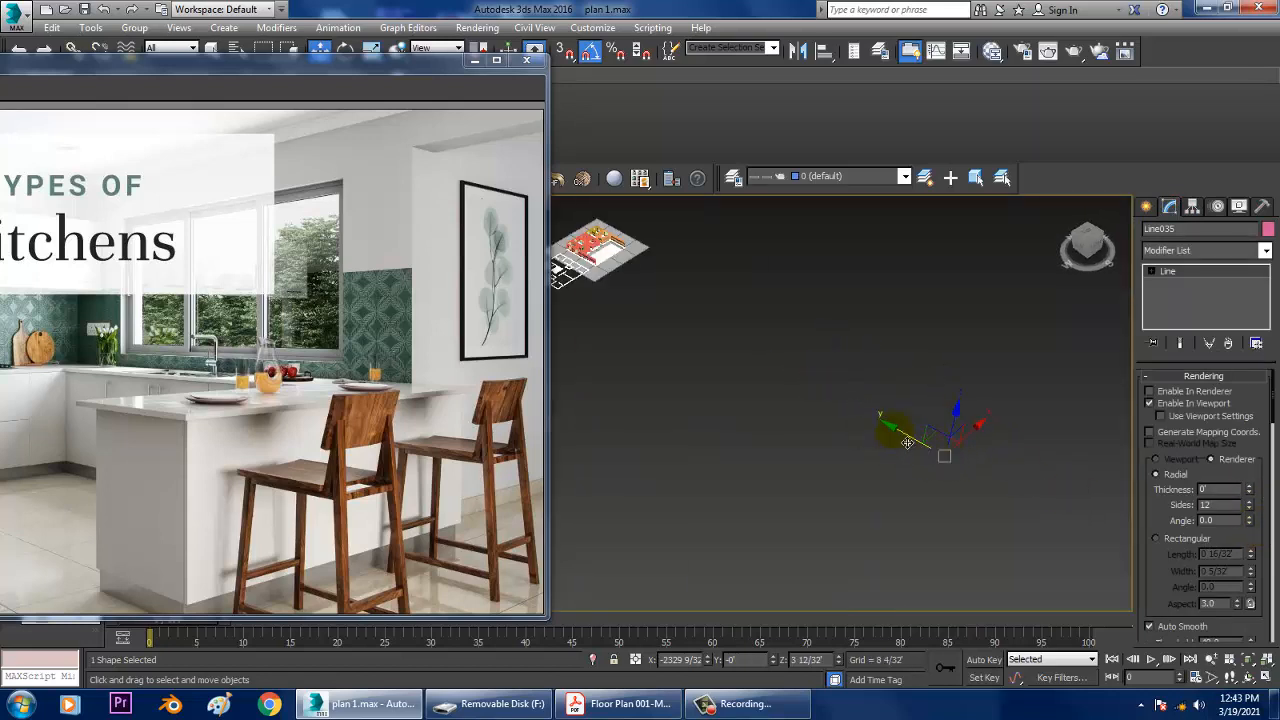
key("z")
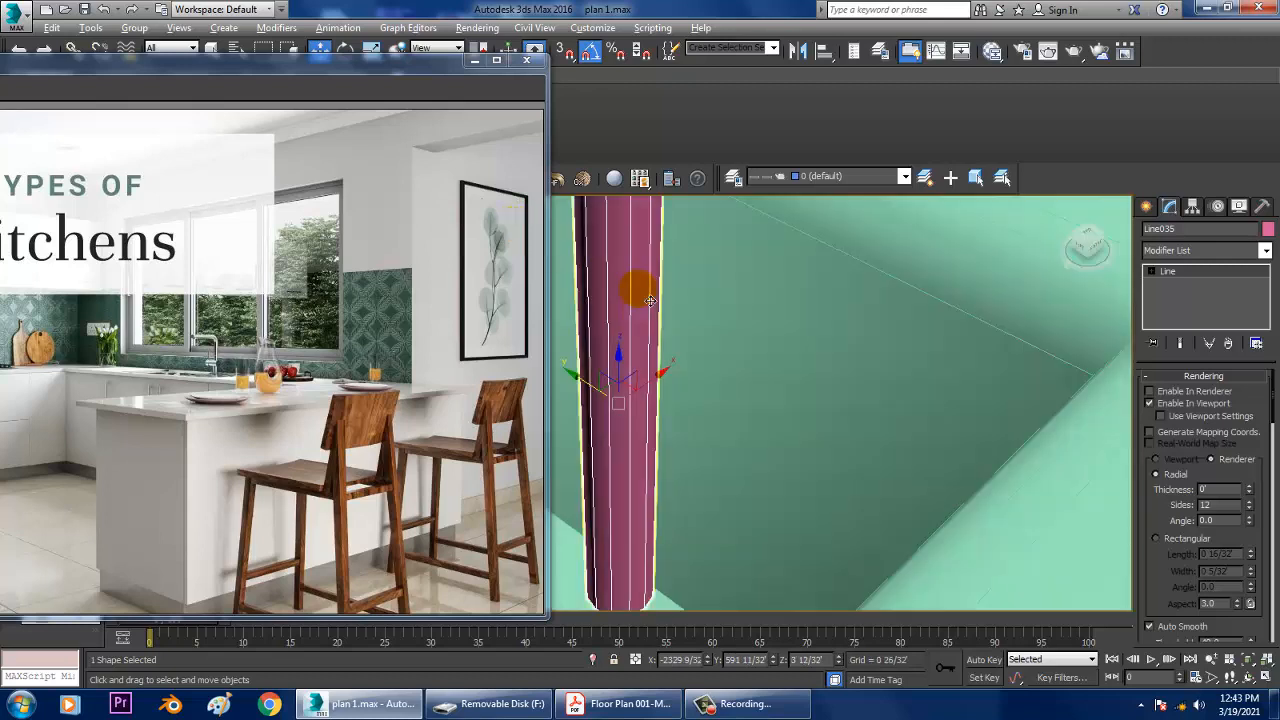
scroll(702, 360, "down", 6)
middle_click_drag(703, 362, 988, 463)
left_click_drag(988, 463, 950, 455)
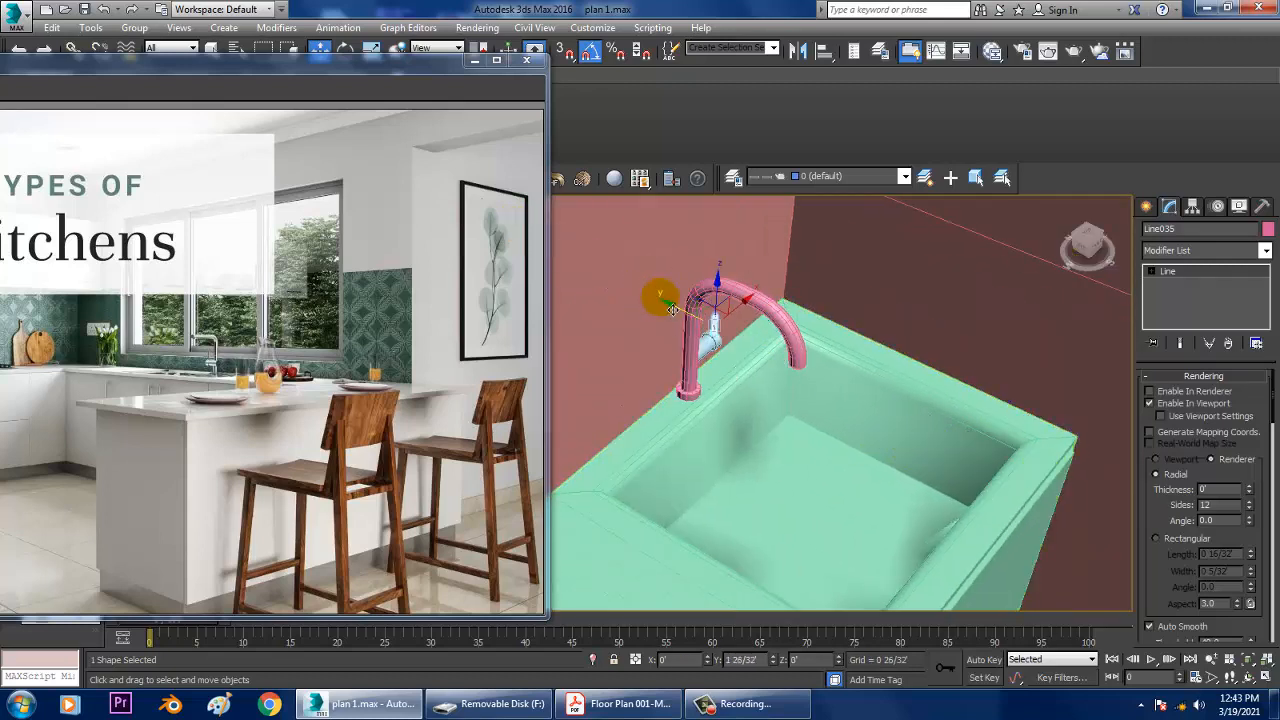
middle_click_drag(671, 307, 889, 380, "alt")
scroll(890, 384, "down", 3)
scroll(873, 362, "down", 4)
scroll(890, 373, "up", 5)
scroll(891, 371, "down", 2)
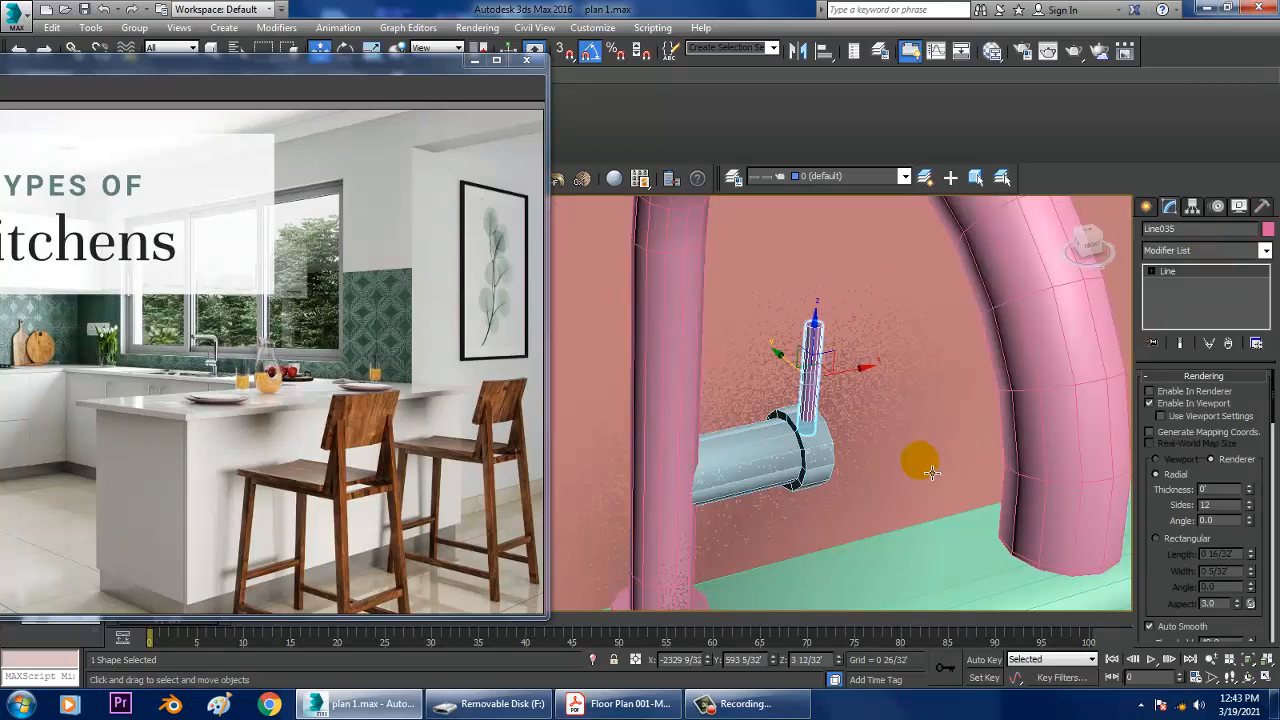
scroll(931, 472, "down", 5)
middle_click_drag(837, 443, 906, 383)
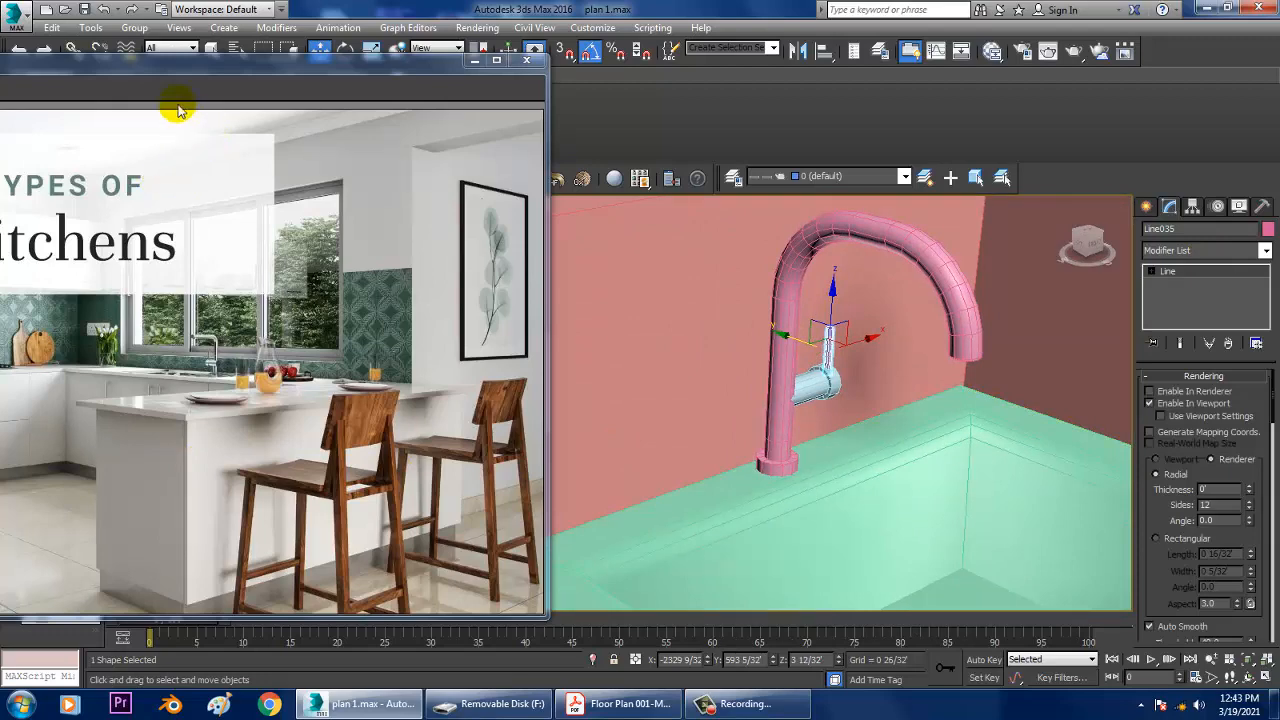
Examine the reference kitchen image and compare it with the modelled counter around the cooktop, chopping board and sink
middle_click_drag(996, 320, 972, 348)
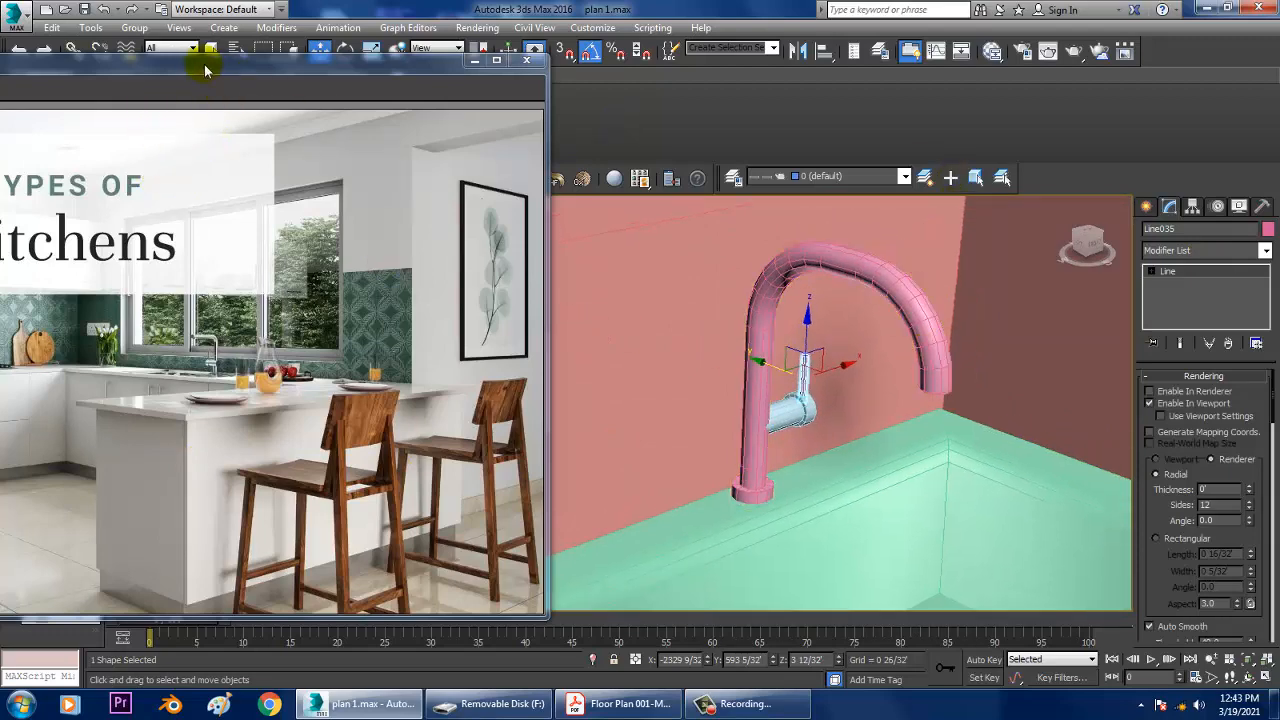
left_click_drag(204, 68, 686, 33)
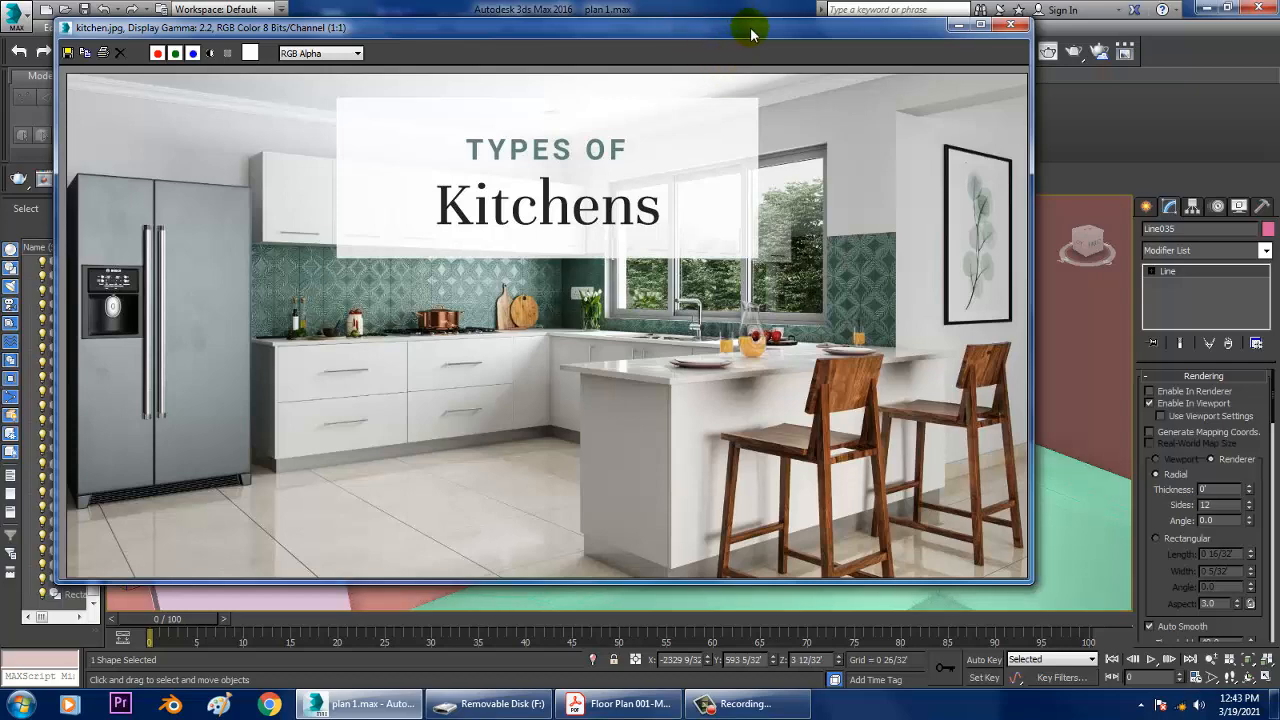
left_click_drag(752, 35, 91, 99)
scroll(715, 364, "down", 5)
middle_click_drag(755, 377, 846, 452, "alt")
scroll(789, 417, "down", 4)
scroll(868, 355, "up", 4)
middle_click_drag(868, 355, 867, 429)
middle_click_drag(733, 411, 678, 447, "alt")
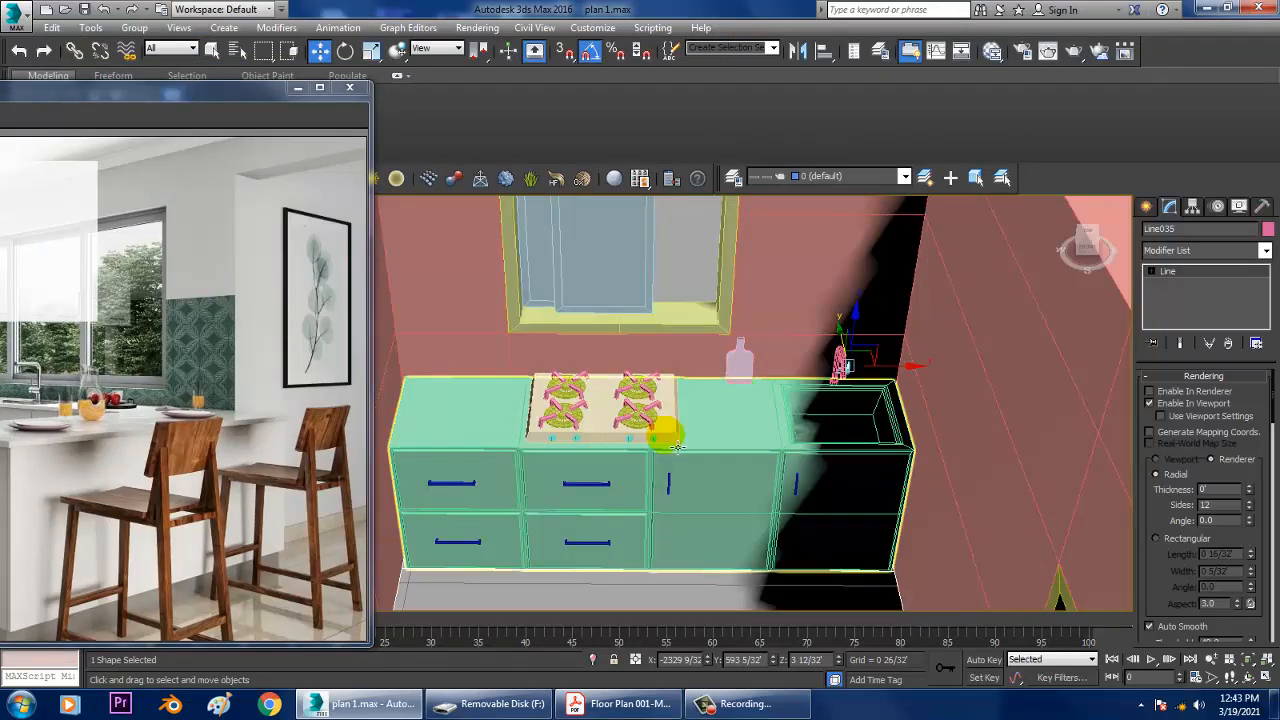
left_click(742, 386)
middle_click_drag(742, 386, 816, 400, "alt")
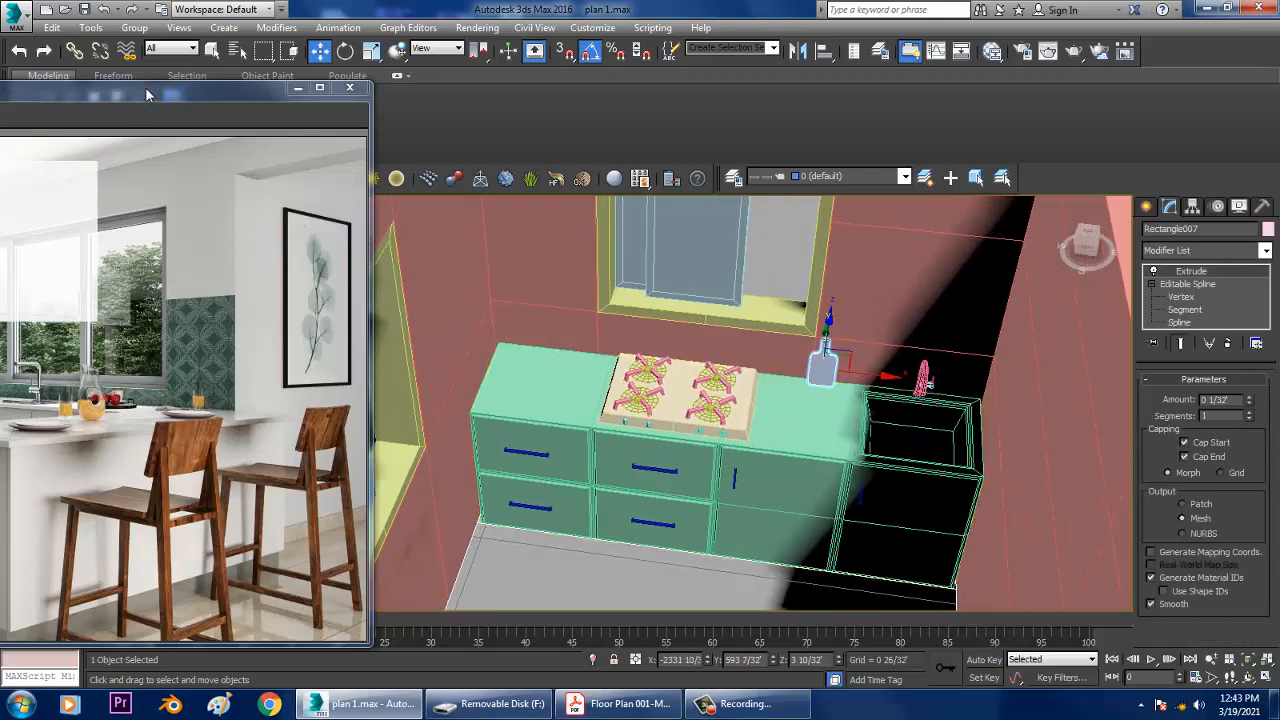
left_click_drag(146, 94, 190, 56)
middle_click_drag(775, 370, 850, 305, "alt")
scroll(877, 314, "up", 4)
Draw a sphere of about 0 5/32' radius on the countertop in front of the chopping board, using AutoGrid
left_click(1147, 207)
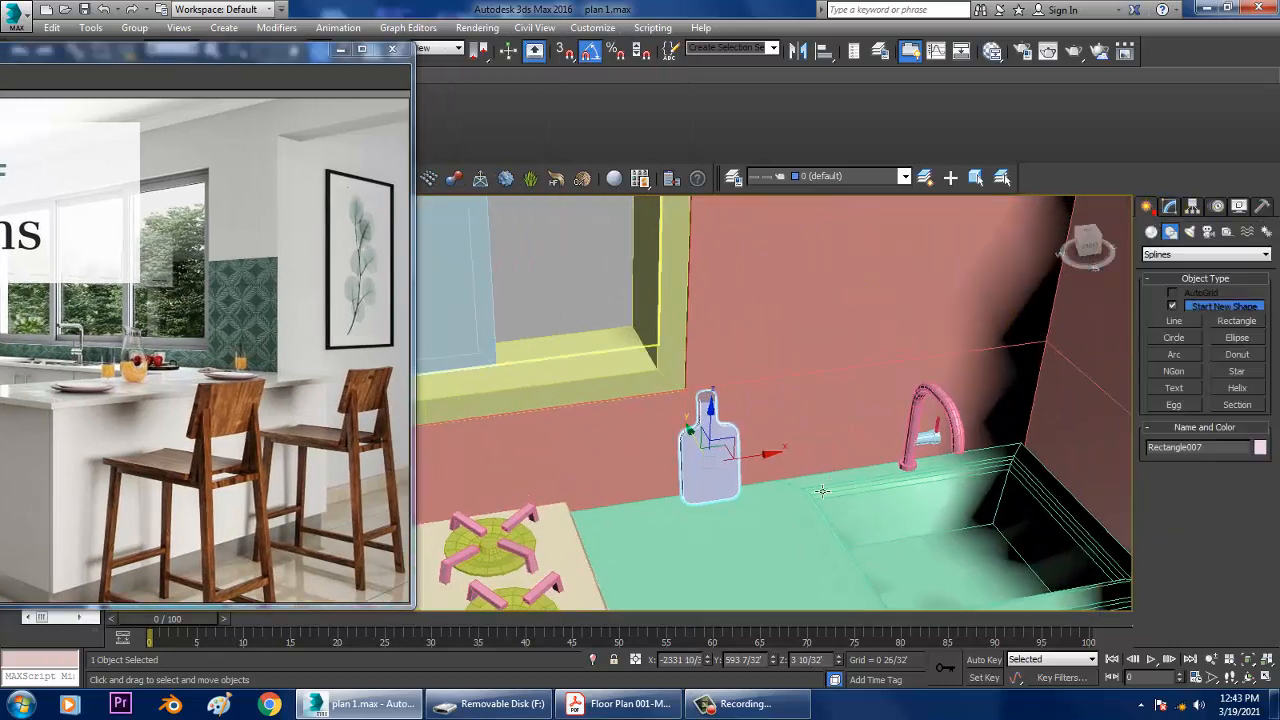
scroll(799, 517, "up", 4)
middle_click_drag(799, 517, 791, 429)
left_click(1151, 232)
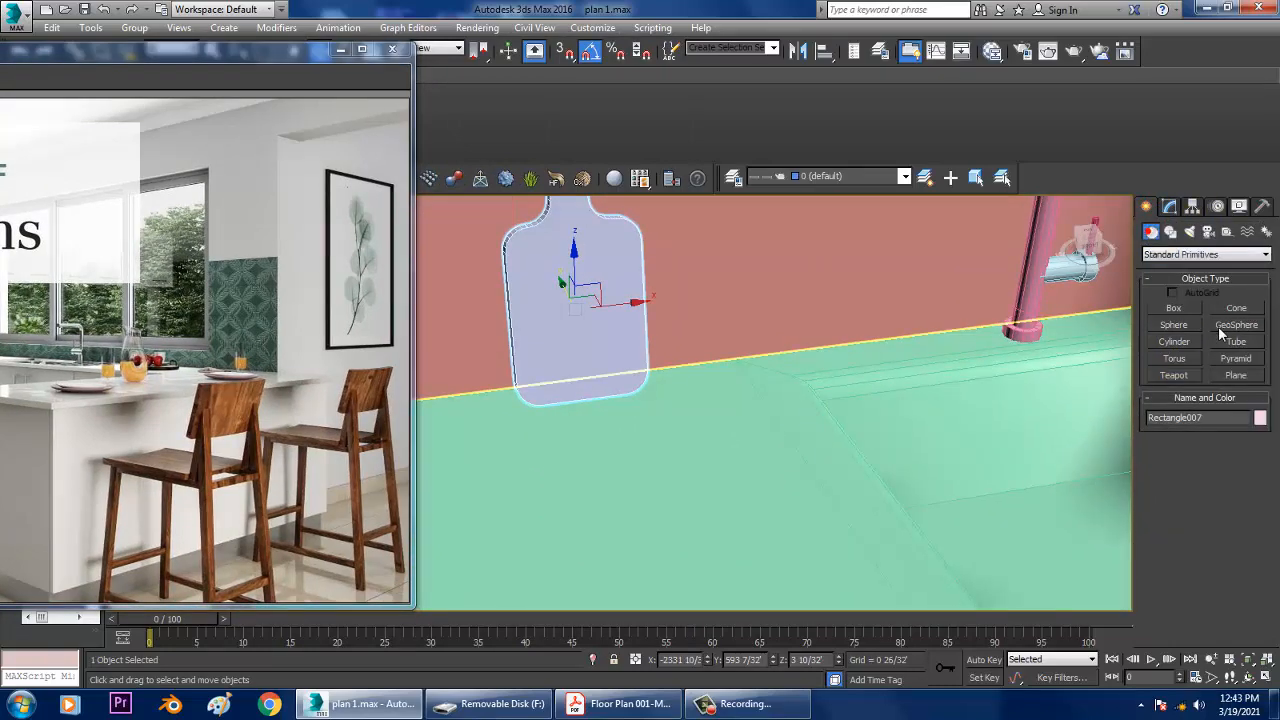
left_click(1187, 330)
middle_click_drag(781, 493, 829, 456)
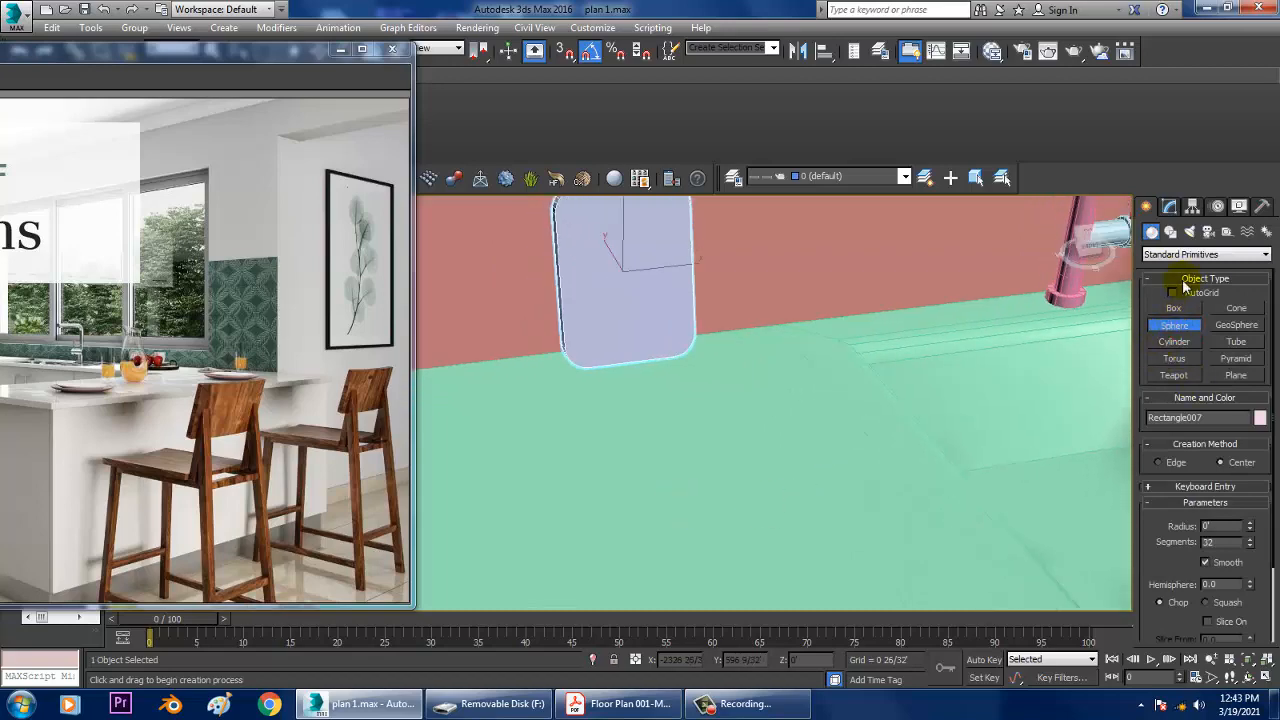
left_click_drag(644, 541, 697, 578)
right_click(697, 577)
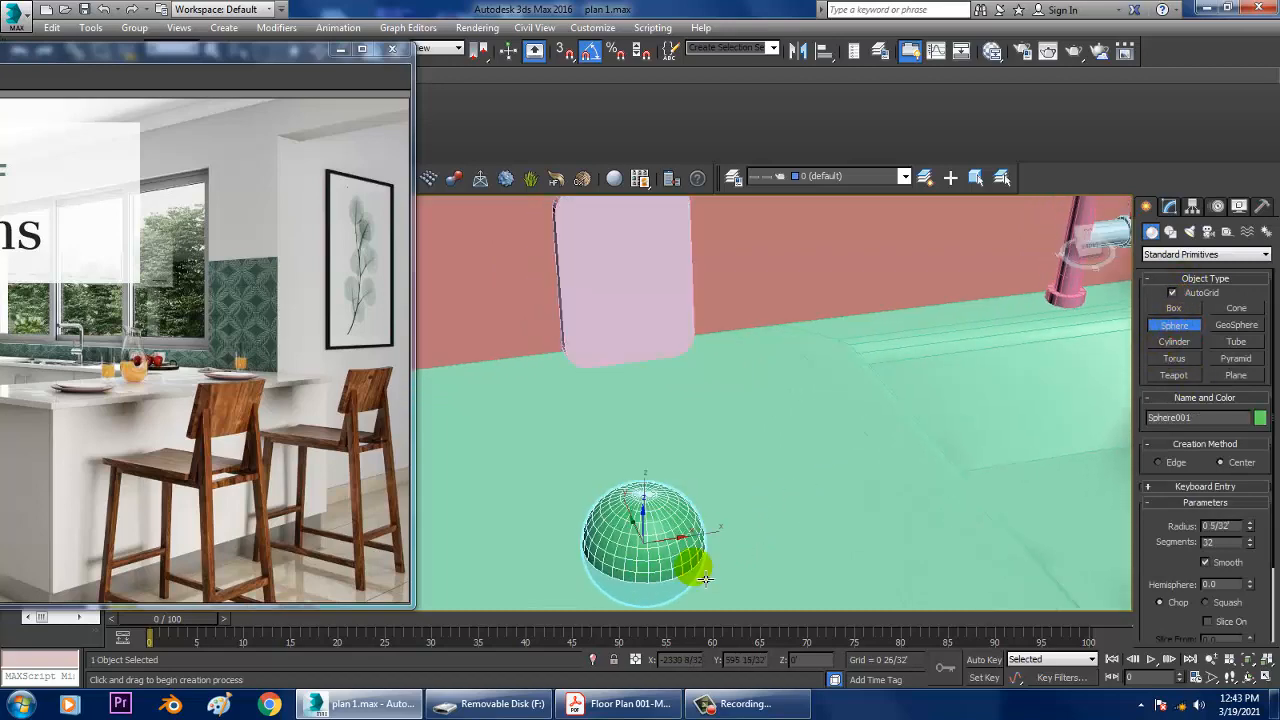
Raise the sphere along Z in the Perspective view so it sits higher above the countertop
middle_click_drag(685, 532, 683, 494, "alt")
key("z")
scroll(680, 491, "down", 4)
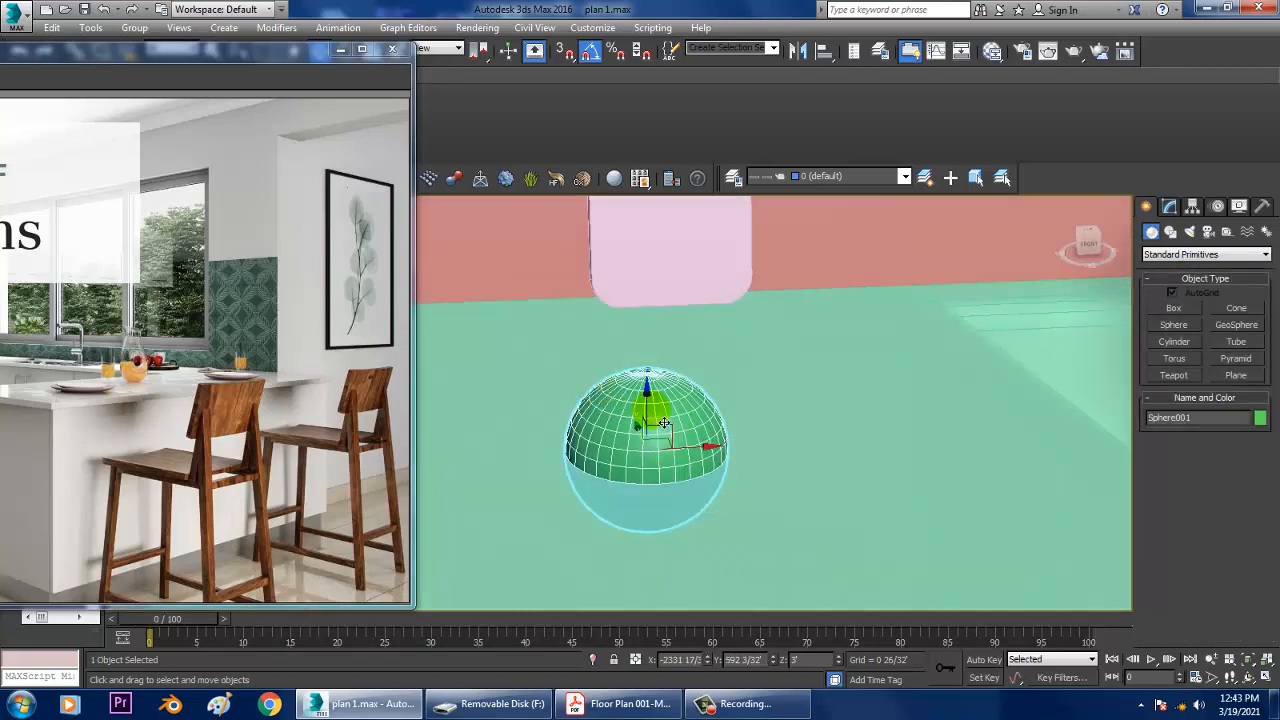
left_click_drag(649, 409, 667, 352)
Convert the sphere to an Editable Poly in the maximized Front view
key("alt+w")
right_click(1003, 297)
key("alt+w")
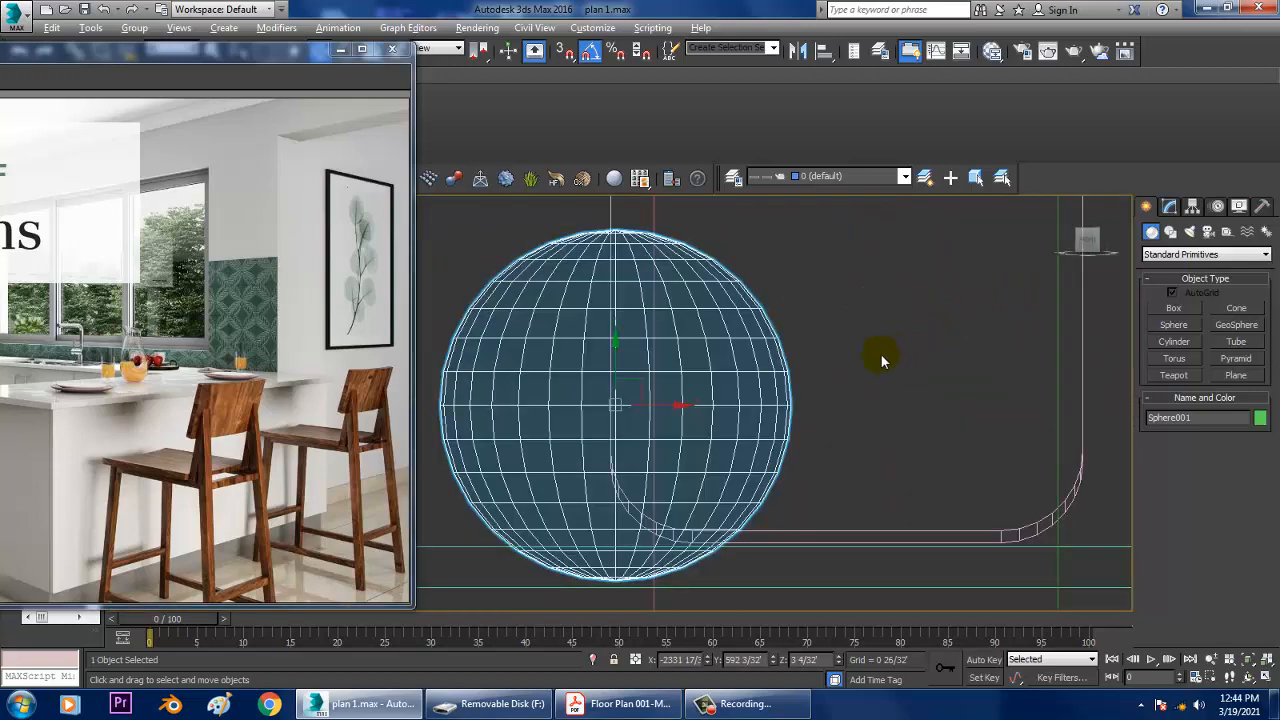
middle_click_drag(609, 383, 791, 354)
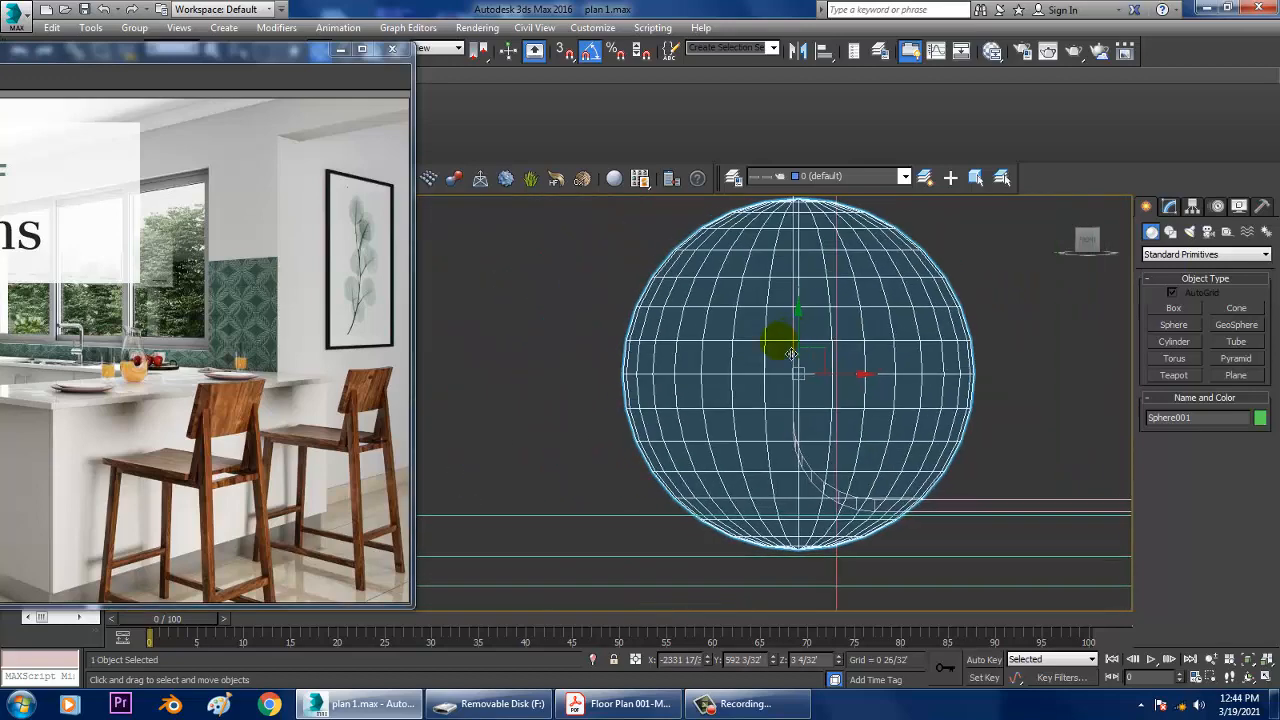
right_click(909, 317)
mouse_move(1000, 472)
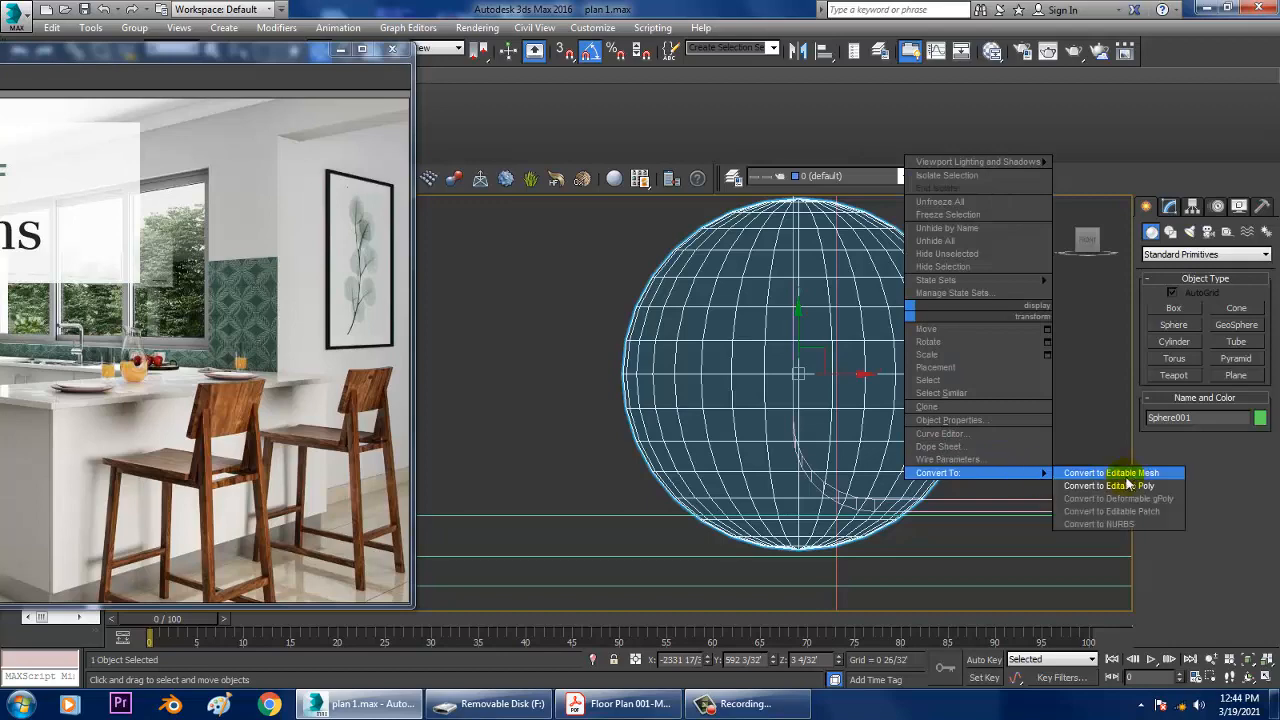
left_click(1137, 487)
Delete the polygons of the sphere's upper half in the Front view to leave an open bowl
scroll(717, 380, "down", 4)
scroll(717, 380, "up", 1)
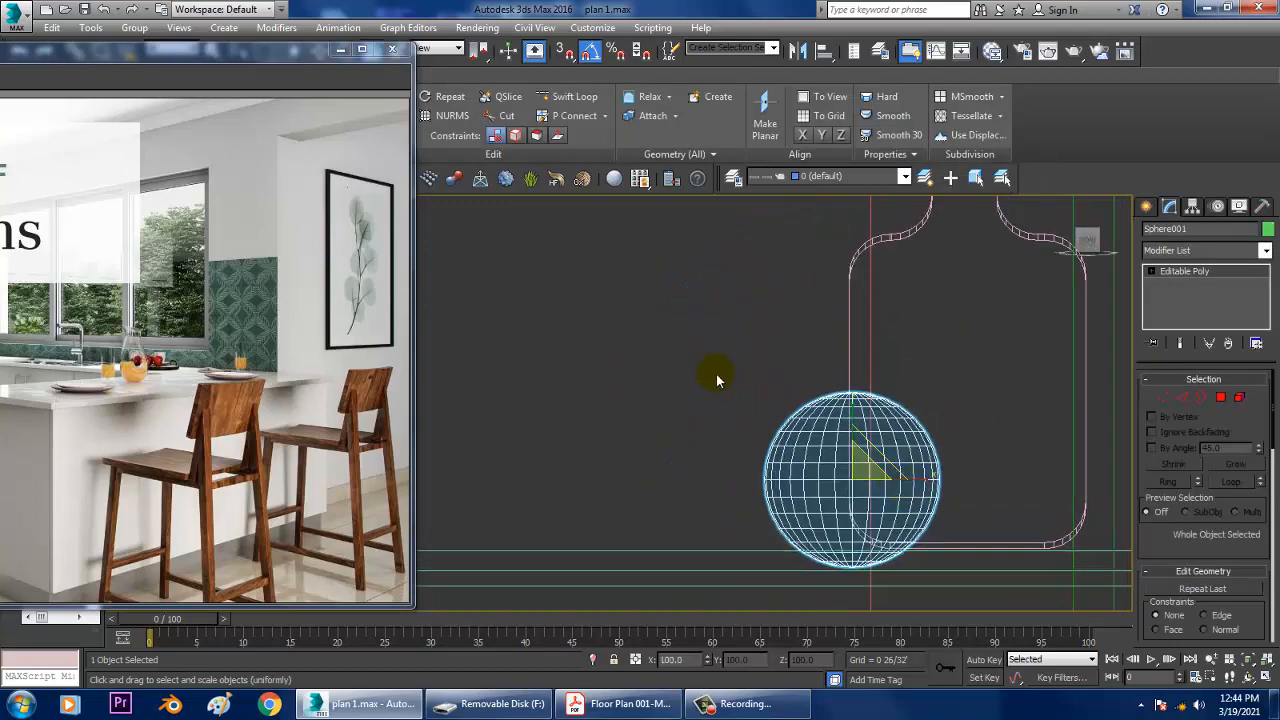
left_click(1226, 399)
middle_click_drag(920, 409, 883, 393)
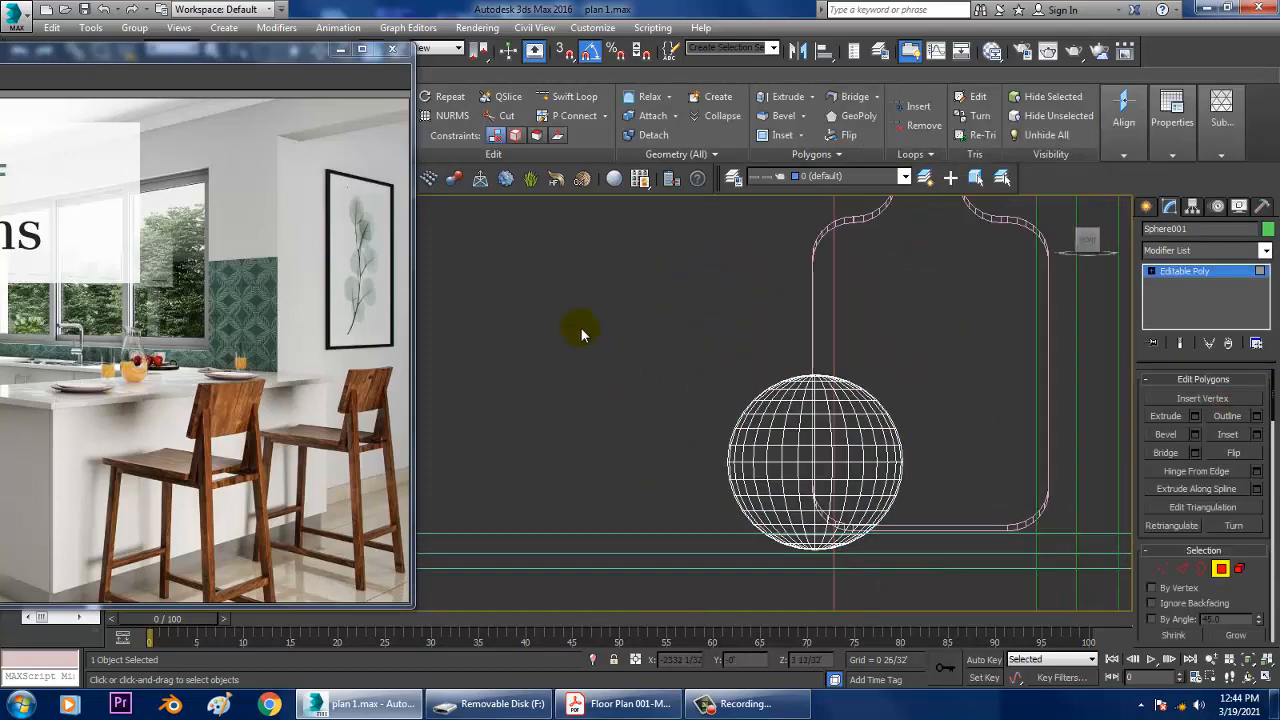
left_click_drag(1012, 480, 1010, 474)
key("Delete")
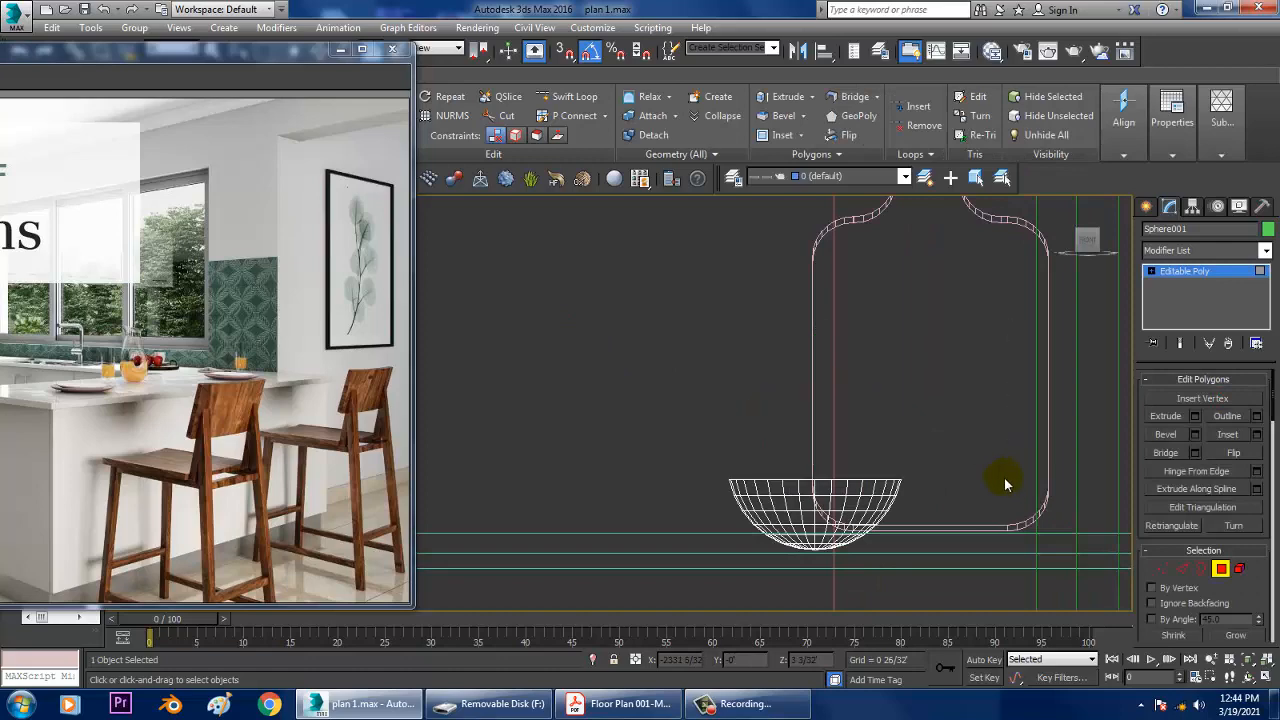
Remove the lowest ring of polygons so the bowl has a flat, open bottom
scroll(894, 449, "up", 3)
middle_click_drag(894, 449, 662, 518)
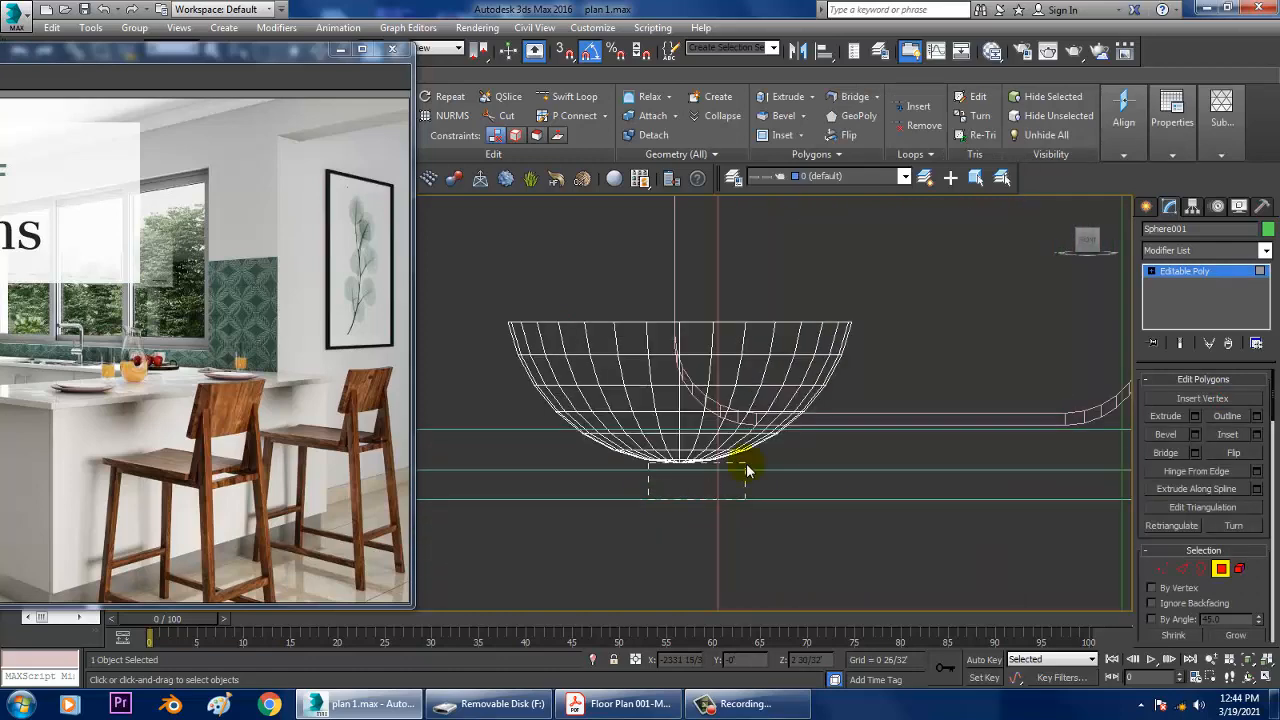
scroll(745, 470, "up", 2)
middle_click_drag(740, 462, 812, 478)
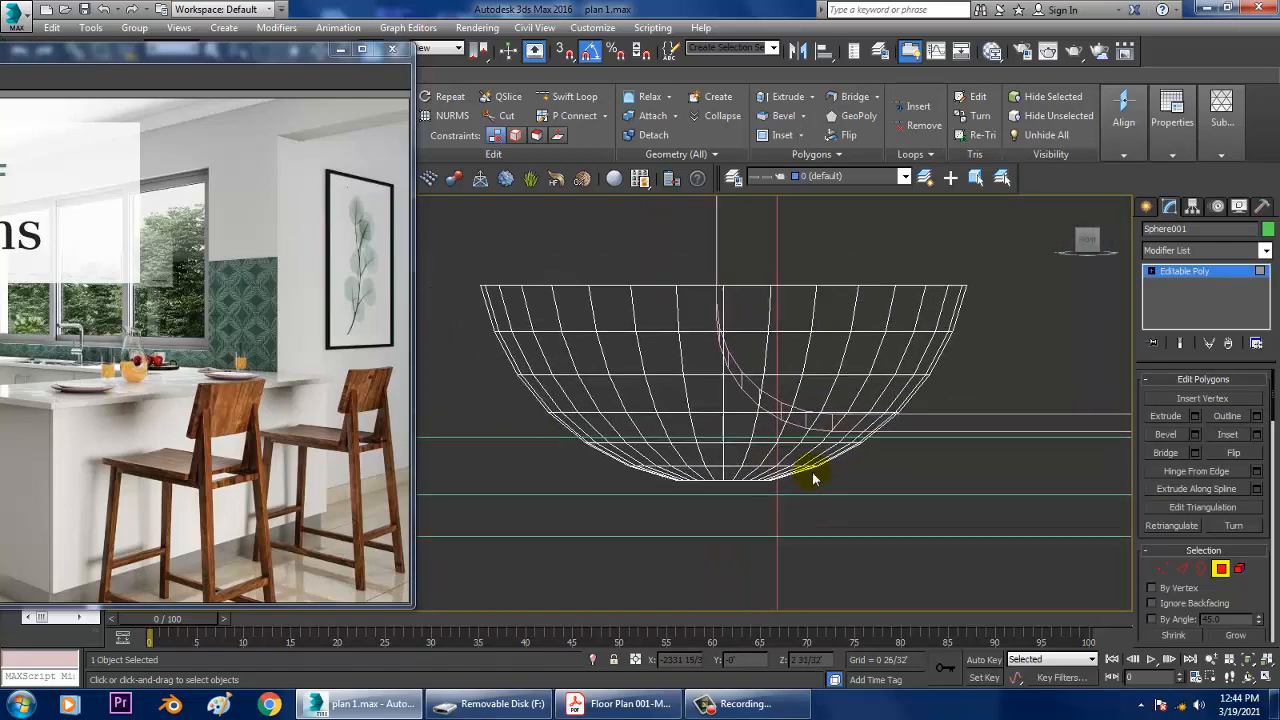
Select the open border at the bowl's bottom and cap it
left_click(1203, 569)
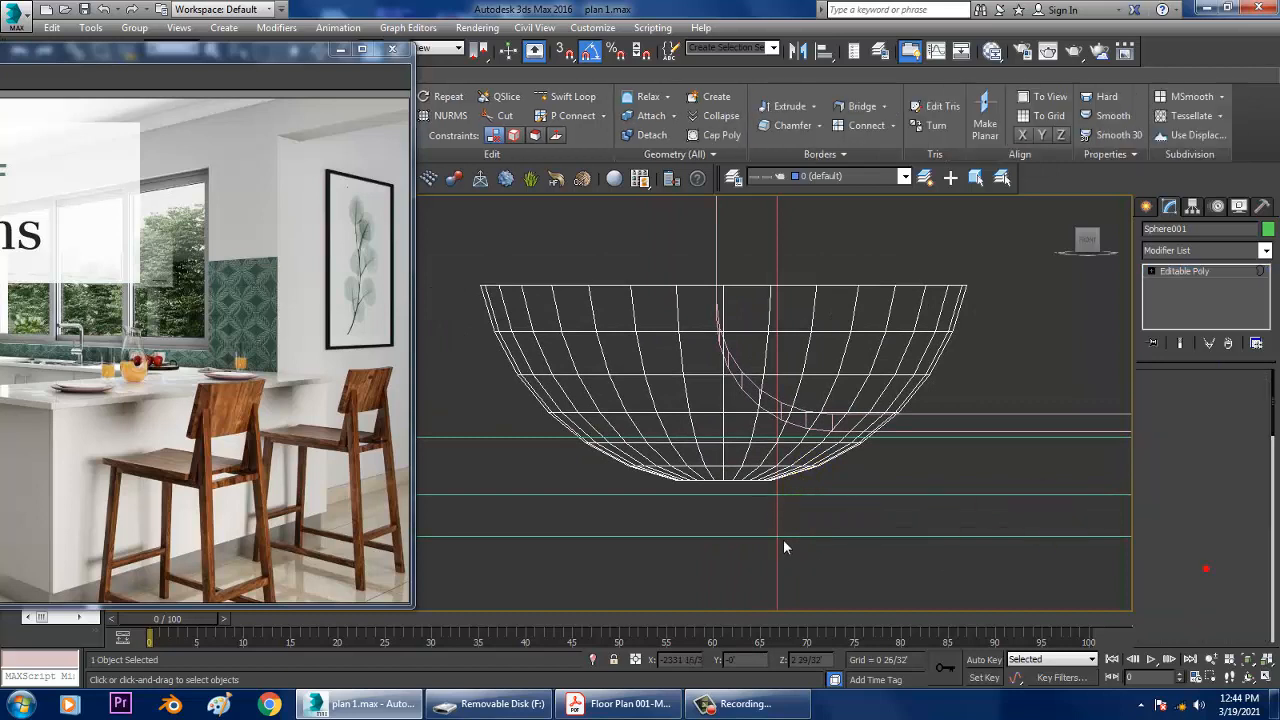
left_click(722, 481)
right_click(718, 481)
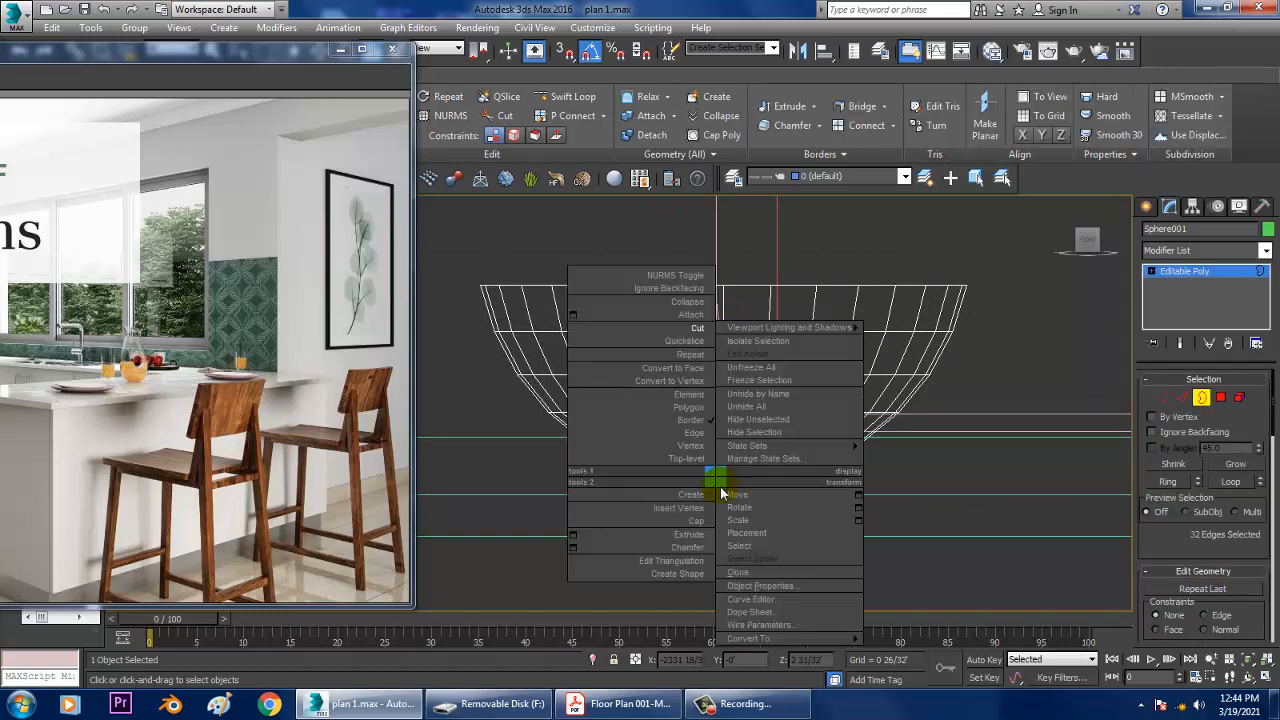
left_click(703, 540)
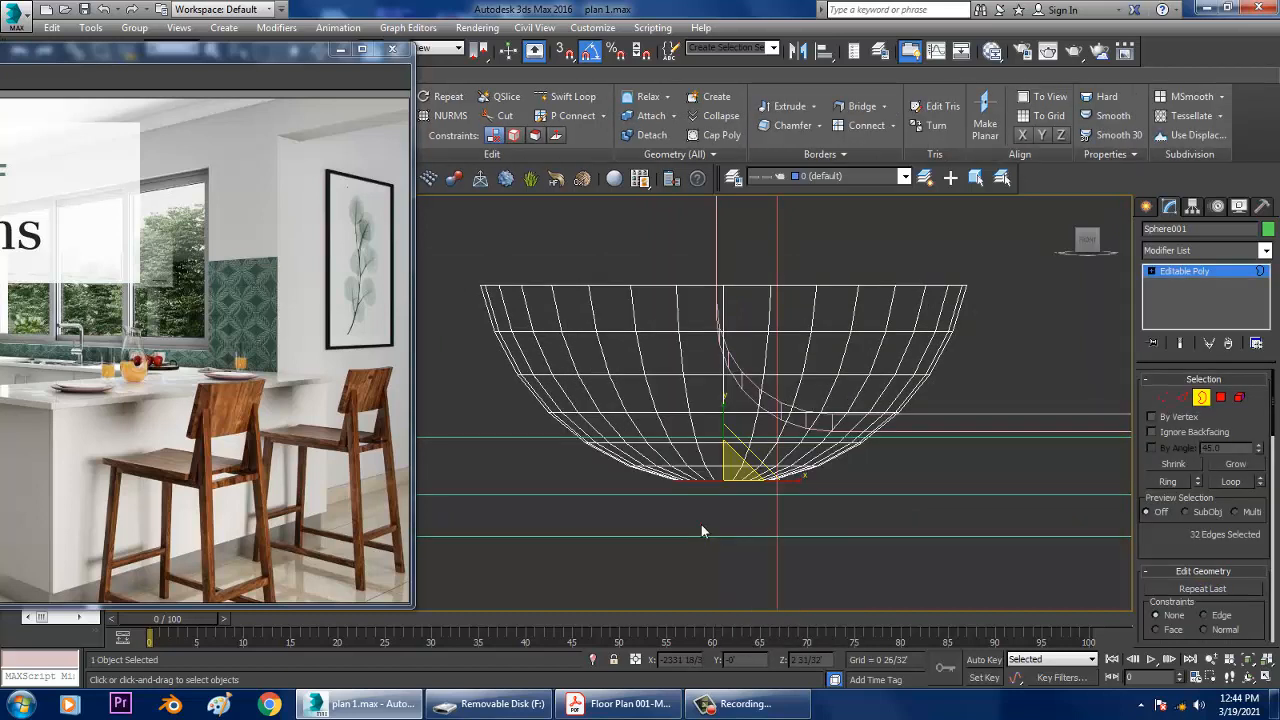
Extrude the bowl's bottom cap polygon downward in the Perspective view to form a round foot
left_click(1222, 400)
key("alt+w")
middle_click(857, 520)
key("alt+w")
middle_click_drag(814, 502, 714, 388, "alt")
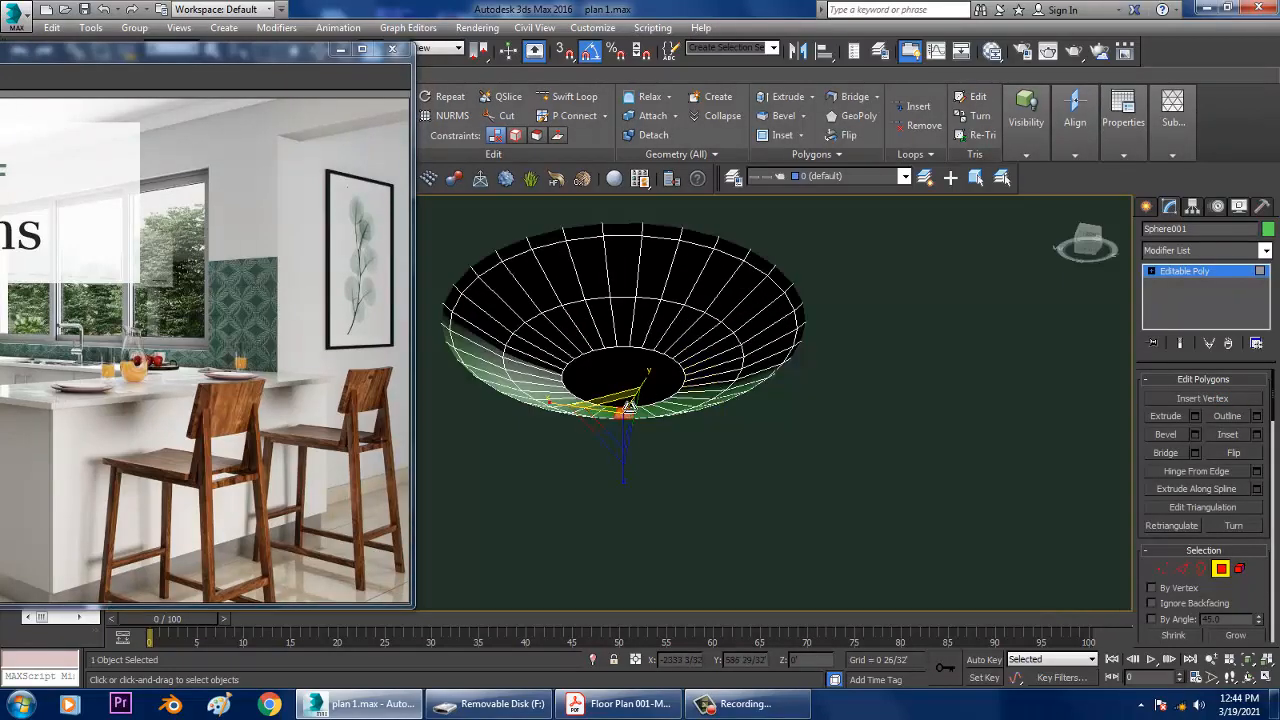
left_click(628, 402)
left_click(1194, 416)
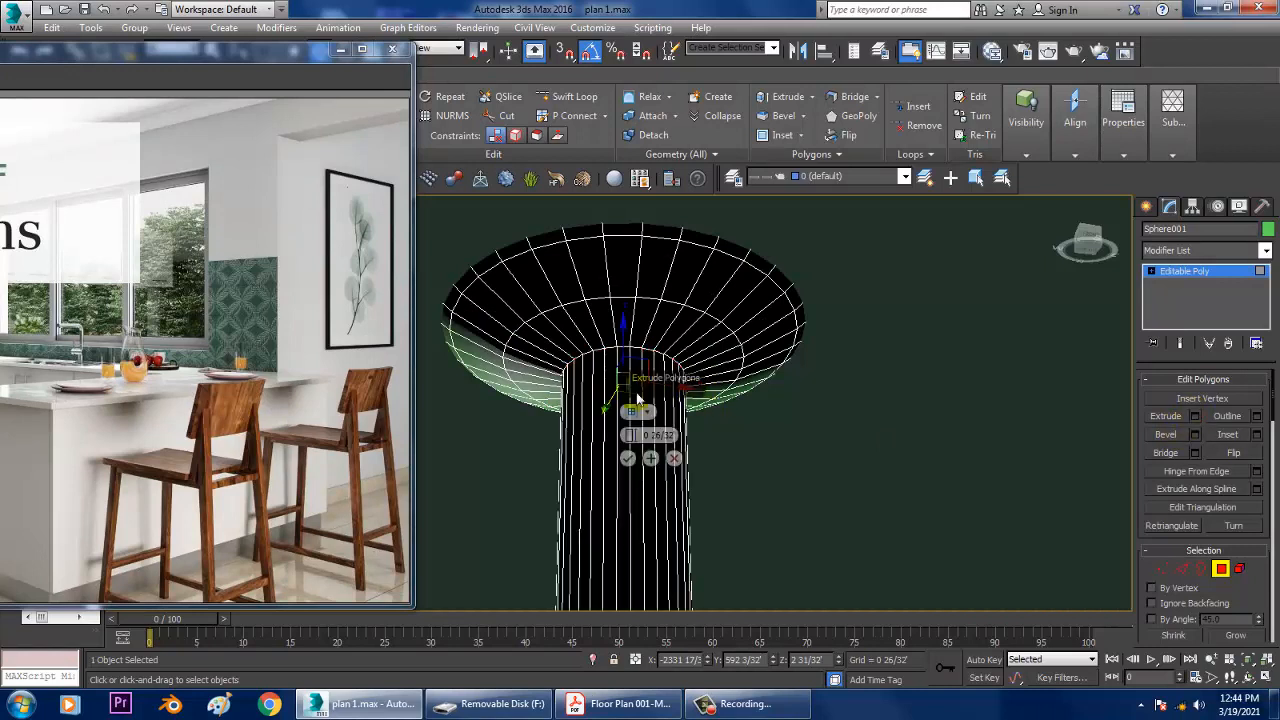
left_click_drag(641, 462, 653, 492)
left_click(627, 458)
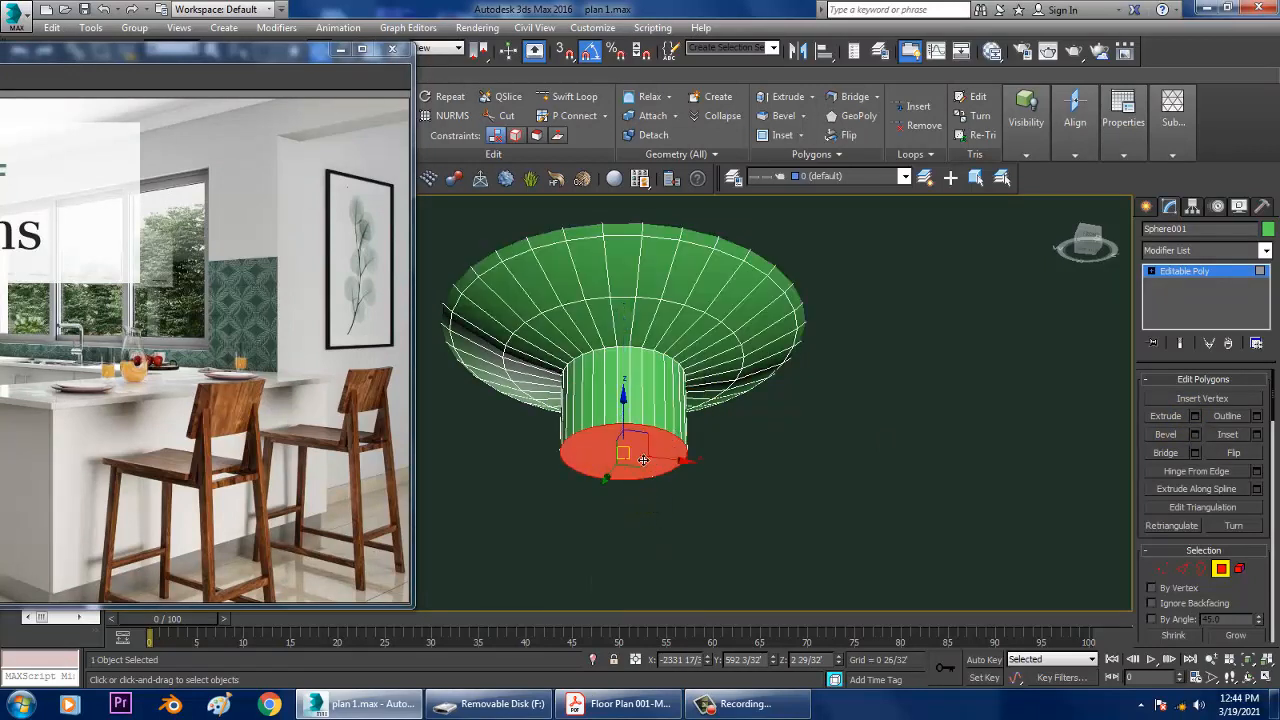
Move the foot's bottom polygon up along Z to make the foot shallow, and return to object level
left_click_drag(633, 415, 636, 353)
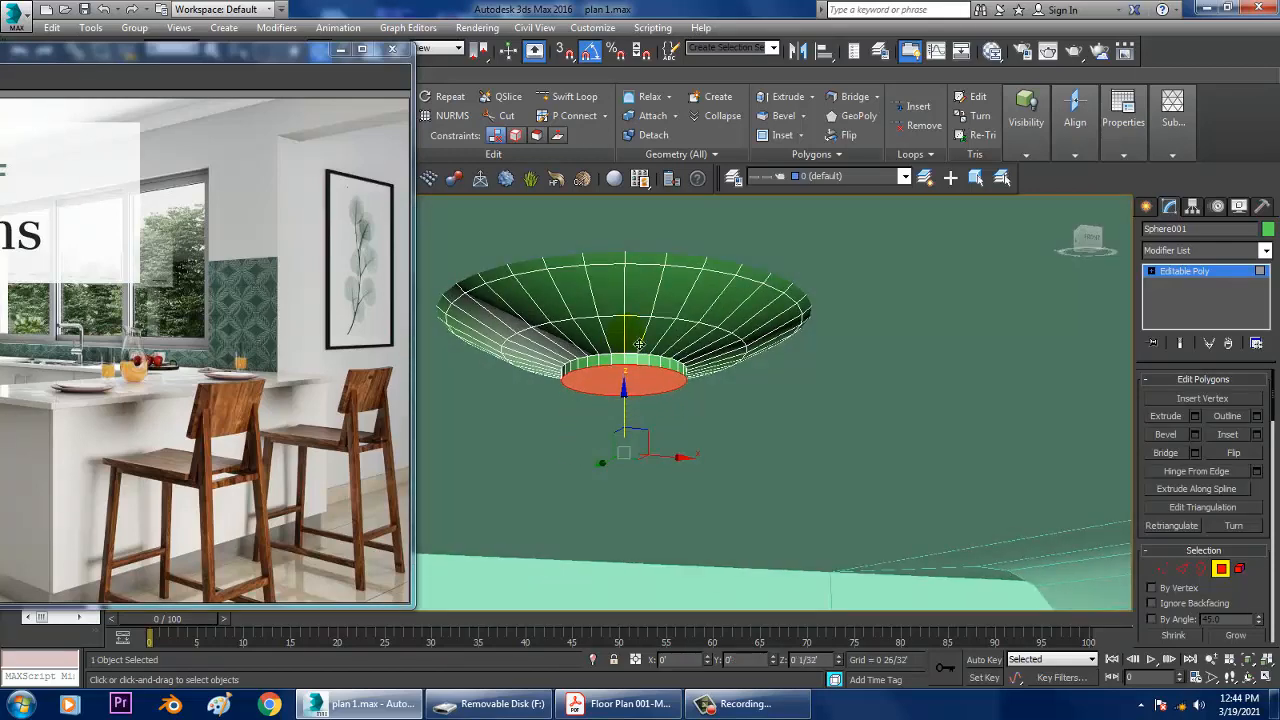
left_click(1095, 242)
left_click(1175, 272)
key("z")
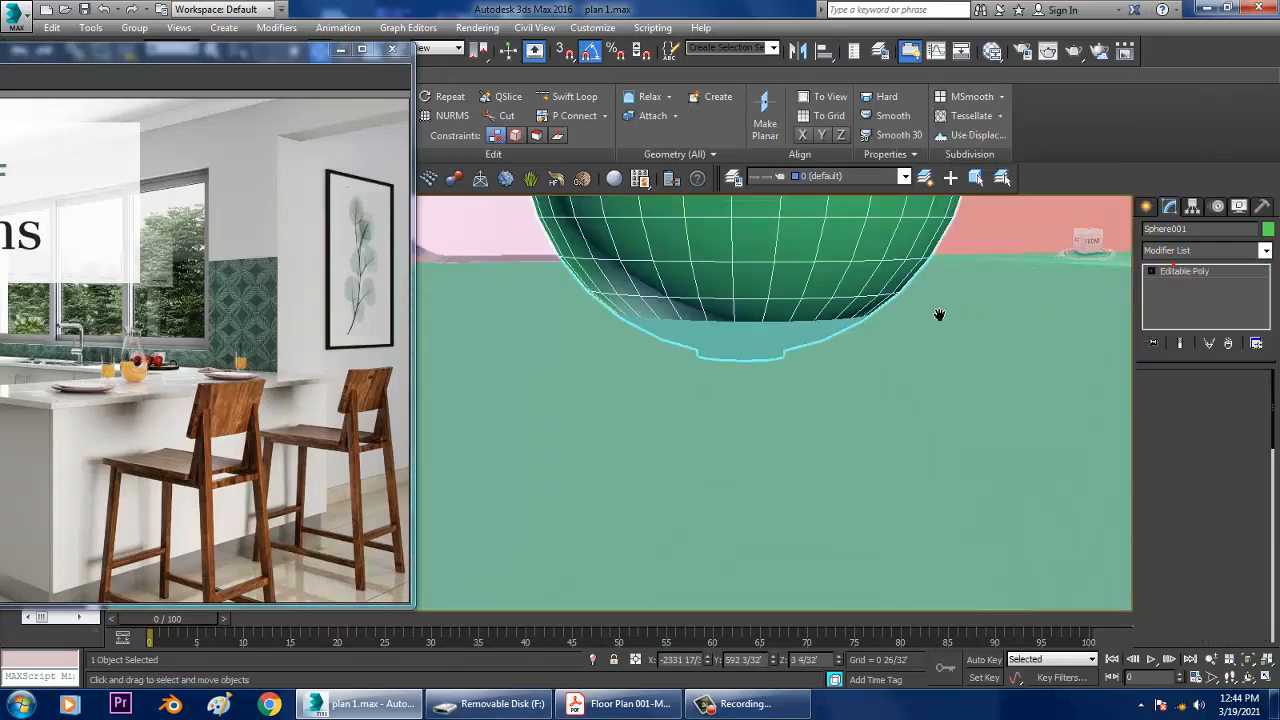
Adjust the bowl's height along Z so its foot rests on the countertop
middle_click_drag(740, 218, 720, 485, "alt")
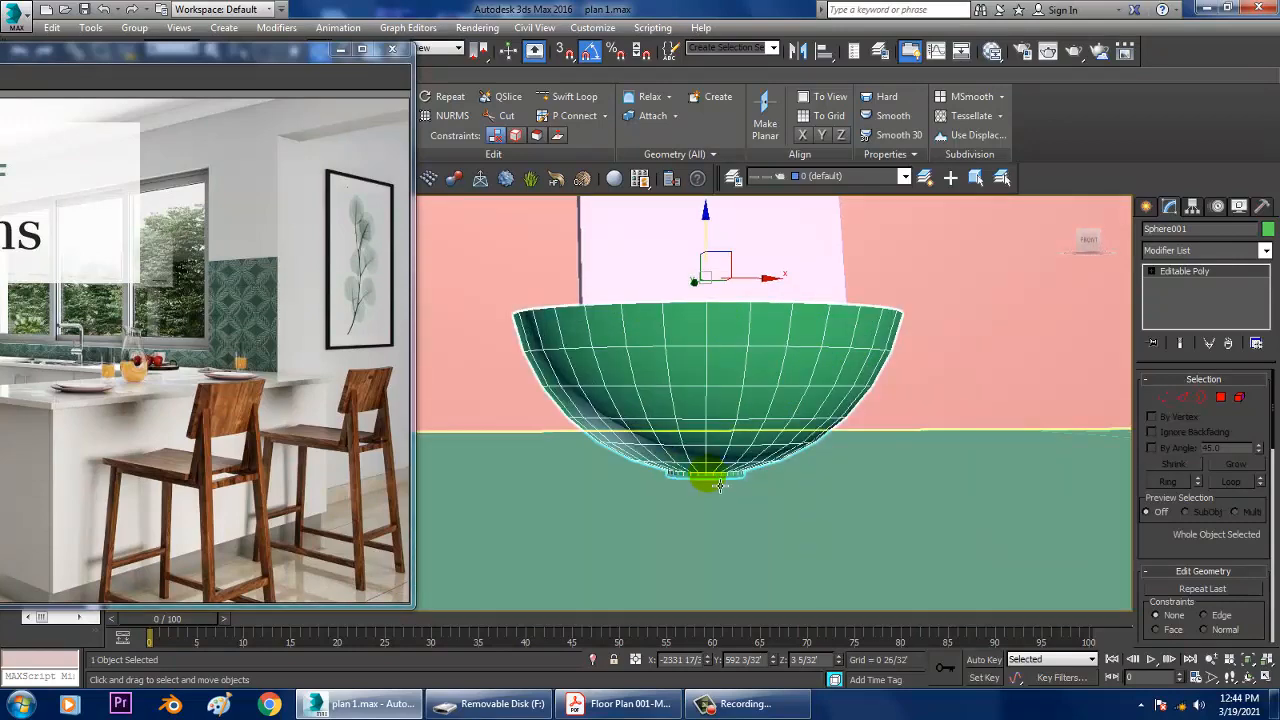
left_click_drag(712, 248, 708, 247)
middle_click_drag(829, 371, 851, 457, "alt")
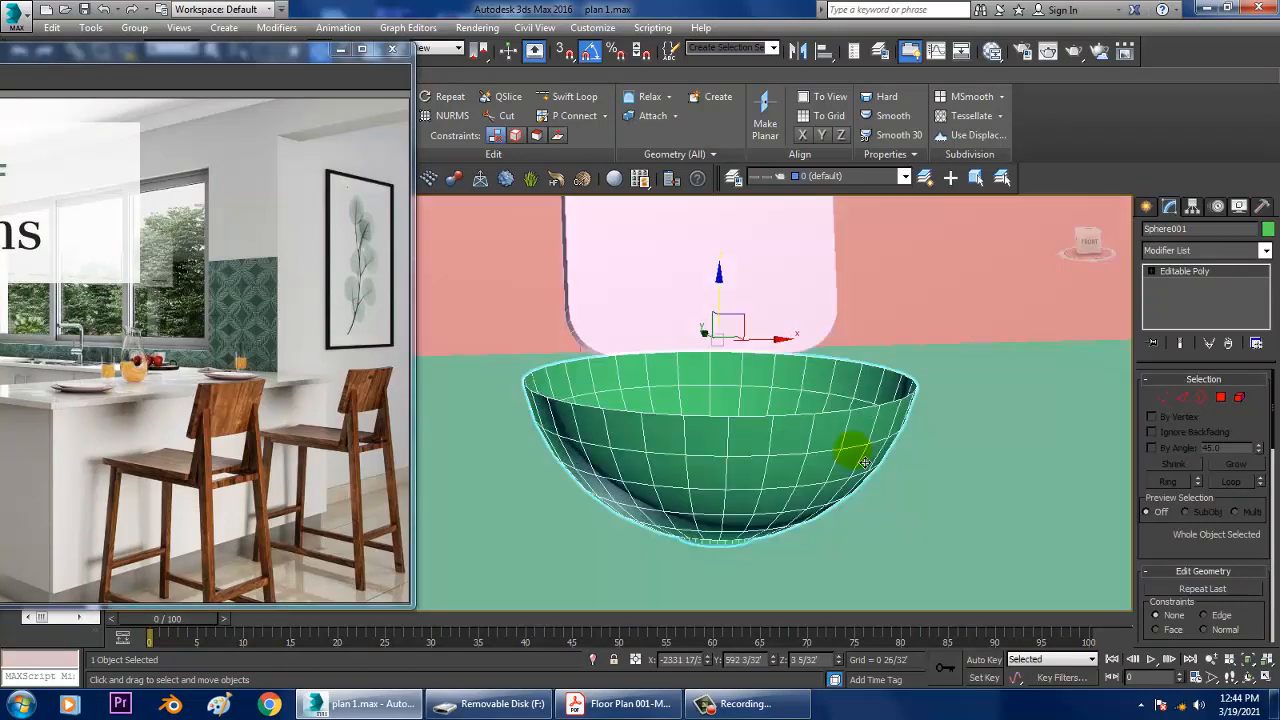
Apply a Shell modifier to the bowl and reduce its shell amount to give the wall a thin thickness
left_click(1204, 271)
left_click(1193, 251)
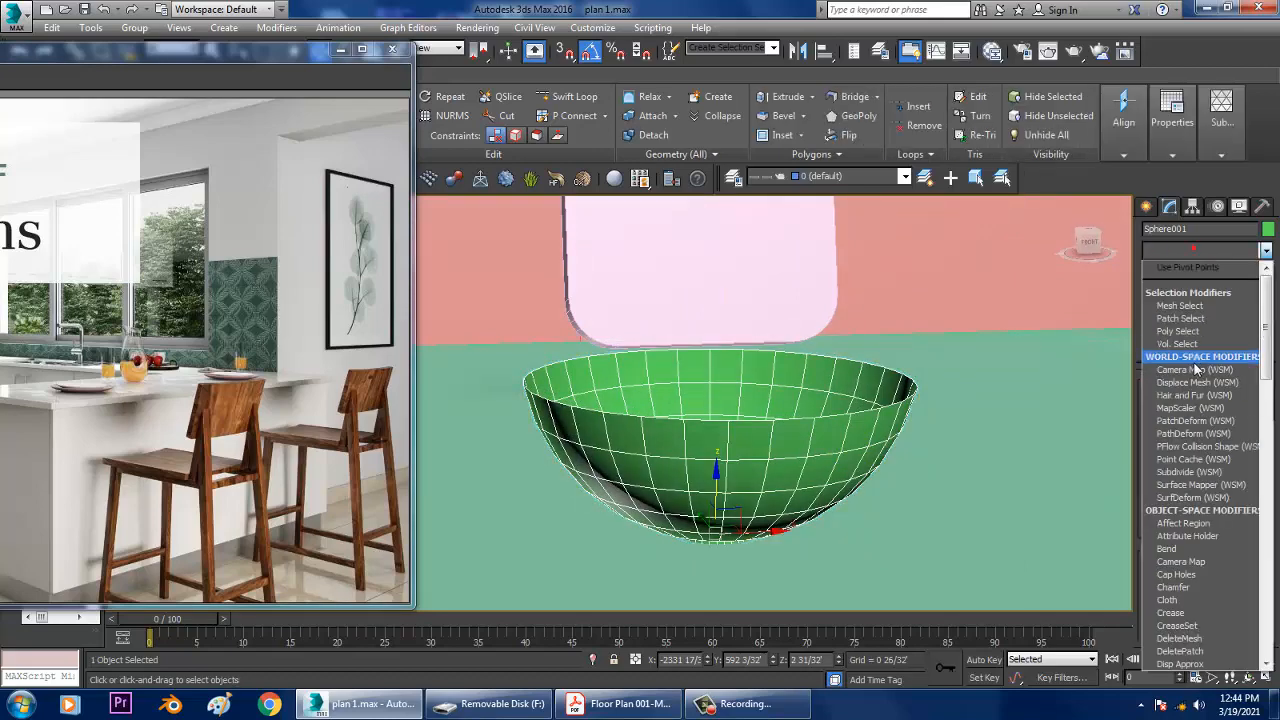
type("sh")
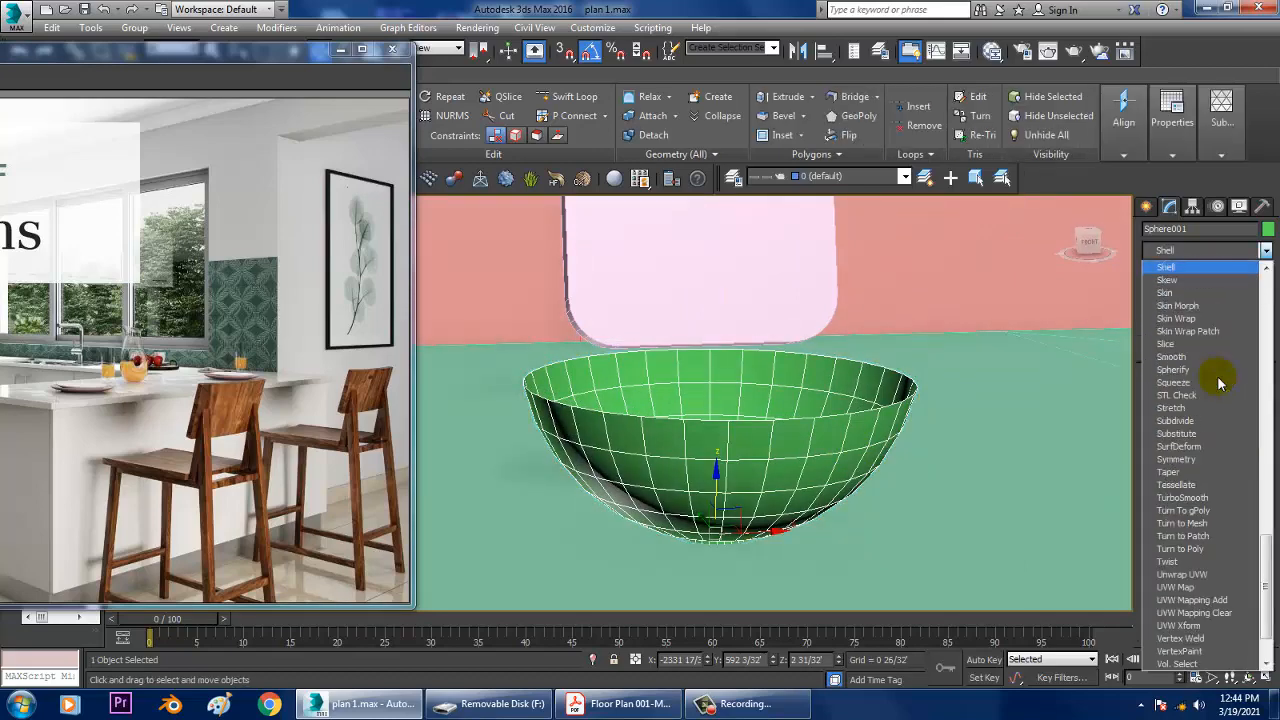
key("Return")
left_click_drag(1262, 426, 32, 505)
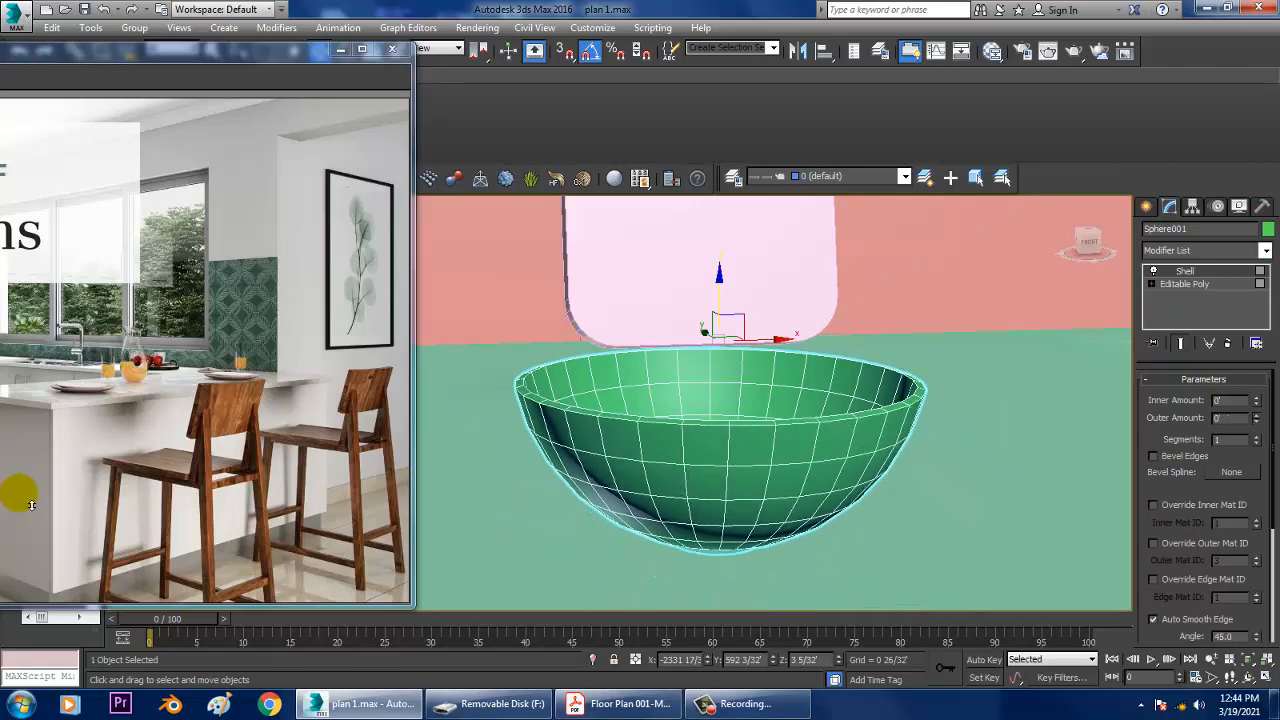
Scale the bowl up uniformly to about 177% to suit the countertop objects
scroll(760, 440, "down", 5)
middle_click_drag(760, 440, 698, 419, "alt")
key("r")
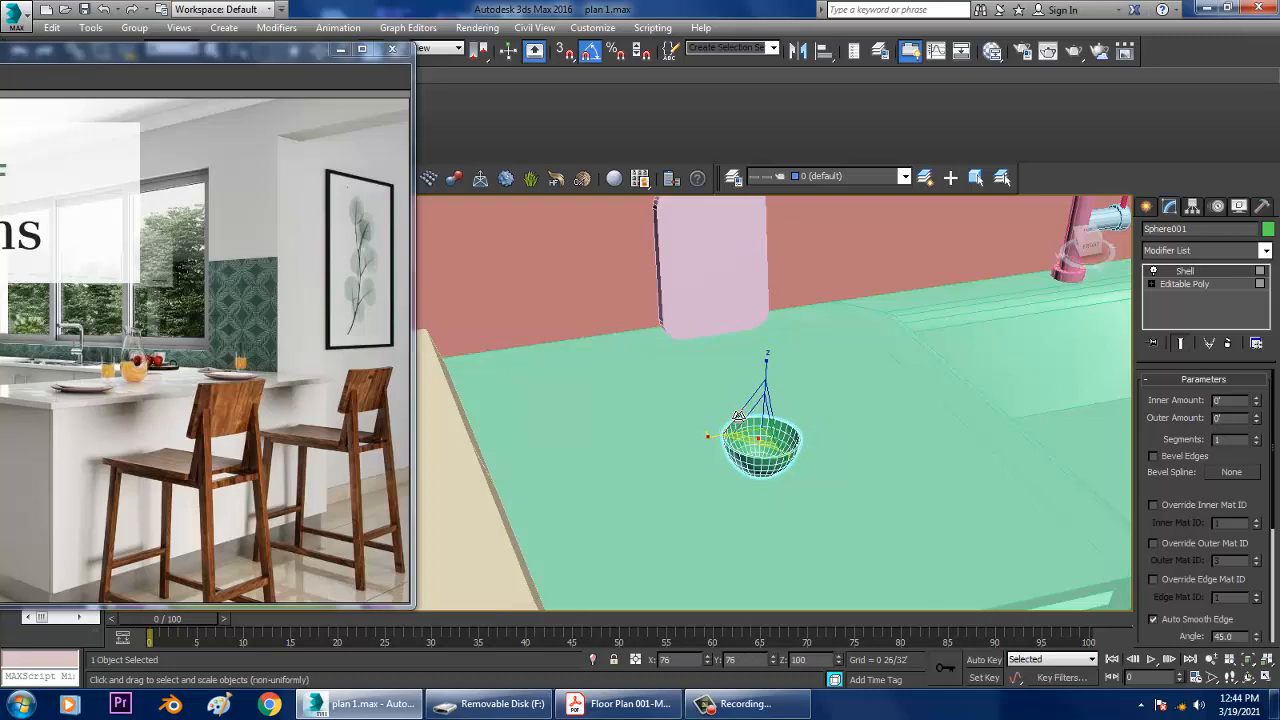
key("r")
left_click_drag(768, 481, 766, 380)
scroll(838, 413, "down", 4)
scroll(838, 413, "up", 4)
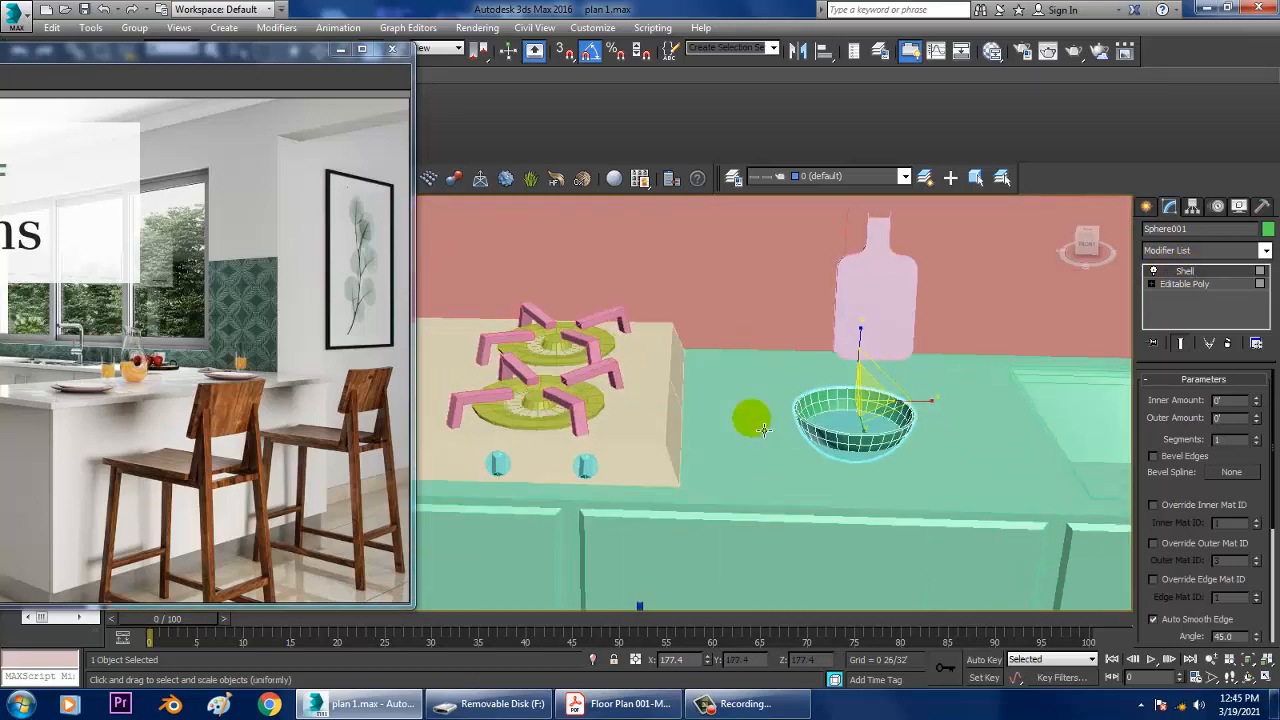
Raise the enlarged bowl onto the countertop and shift it along Y toward the chopping board
key("r")
left_click_drag(866, 414, 883, 337)
key("w")
scroll(885, 342, "down", 4)
middle_click_drag(886, 349, 896, 366, "alt")
key("r")
key("w")
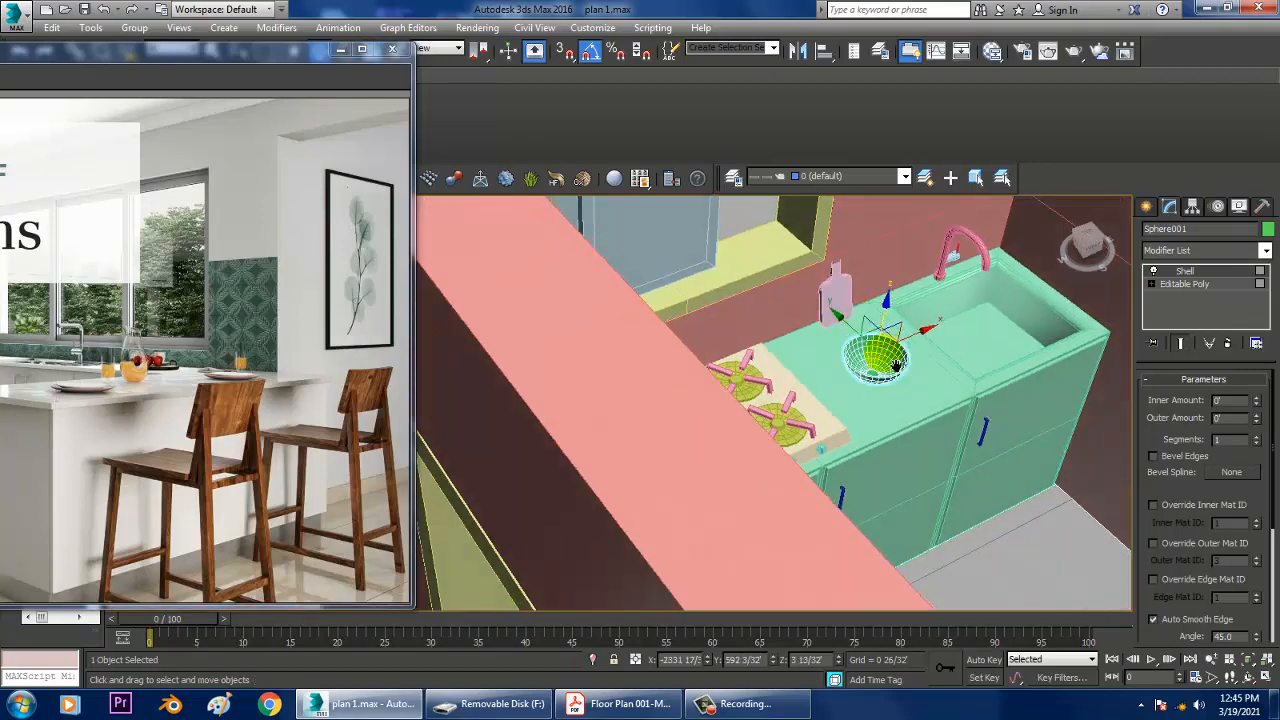
scroll(886, 362, "up", 4)
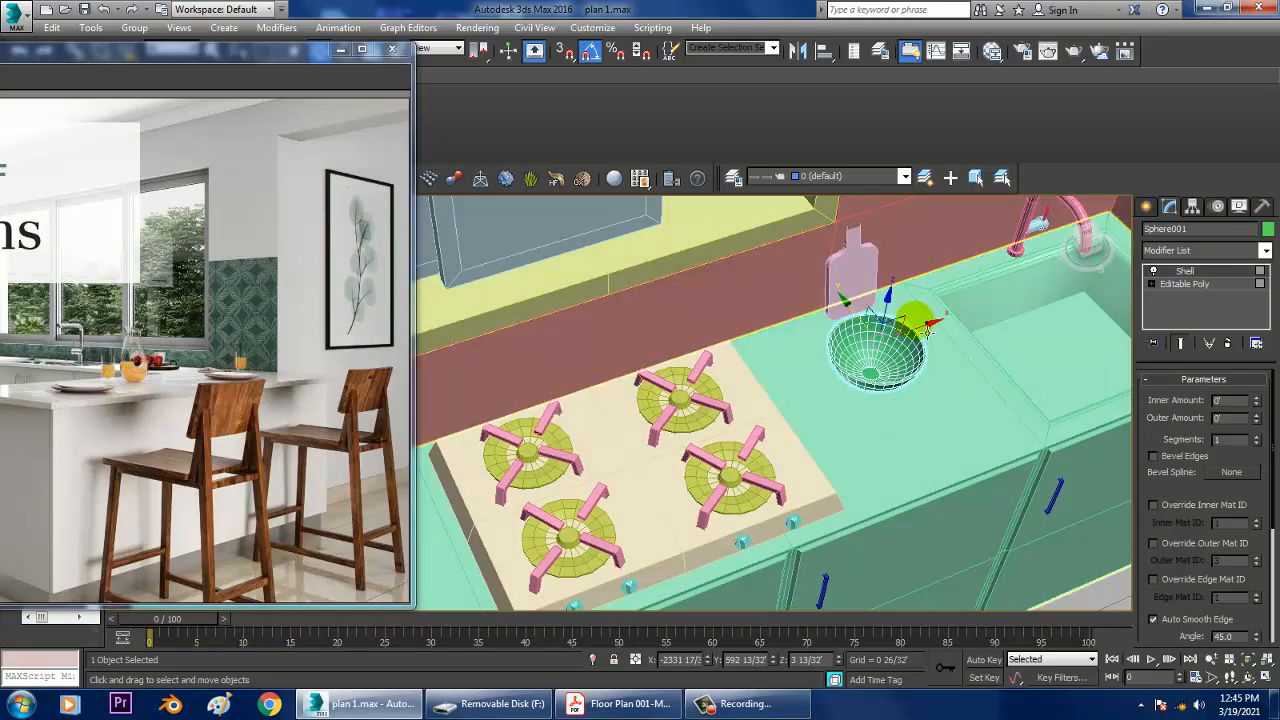
Copy the bowl in front of the original, and lower both bowls together so their feet rest on the countertop
left_click_drag(826, 336, 884, 410, "shift")
left_click(647, 422)
mouse_move(880, 455)
middle_mouse_down("alt")
mouse_move(944, 436)
mouse_move(927, 465)
mouse_move(931, 440)
mouse_move(657, 508)
middle_mouse_up("alt")
scroll(925, 464, "up", 5)
left_click(575, 548, "ctrl")
scroll(678, 435, "down", 5)
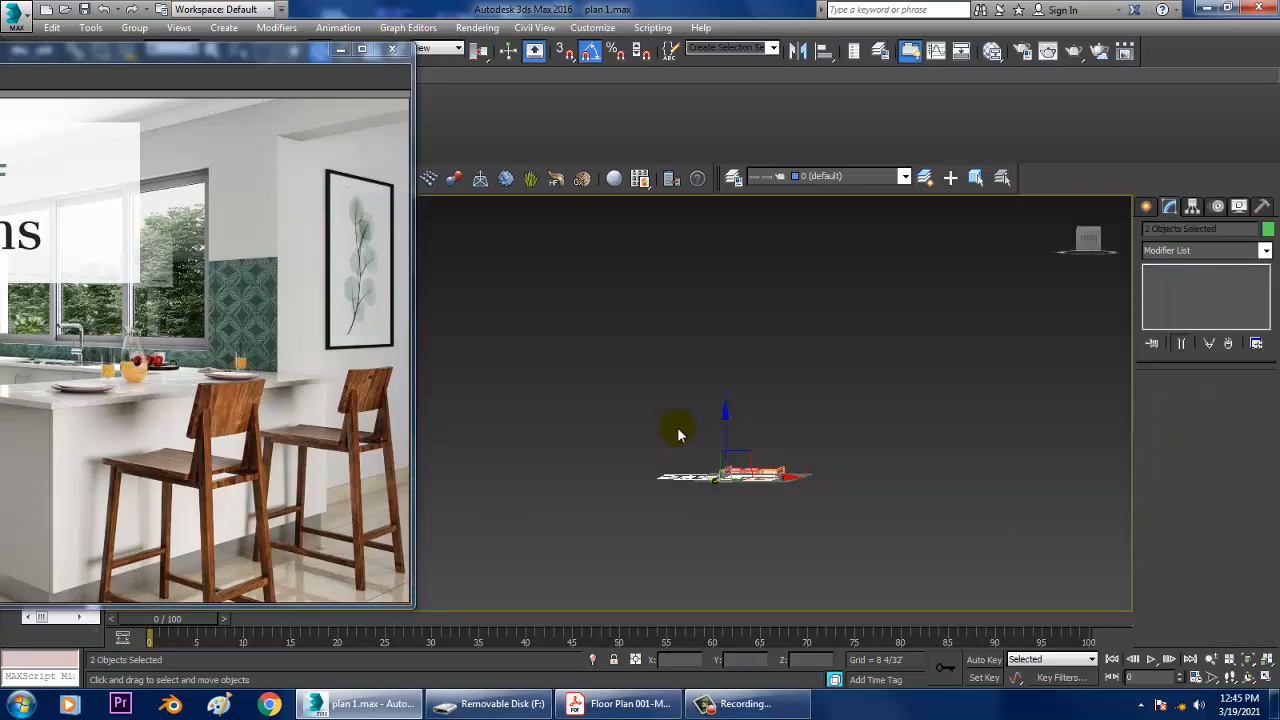
scroll(673, 463, "up", 5)
middle_click_drag(625, 385, 639, 400, "alt")
left_click_drag(633, 380, 633, 389)
Reposition the reference image window and check in the Front view how the two bowls sit on the countertop
scroll(780, 445, "down", 4)
middle_click_drag(868, 448, 993, 453, "alt")
scroll(926, 484, "down", 4)
left_click_drag(213, 55, 334, 42)
middle_click_drag(934, 338, 989, 334)
key("alt+w")
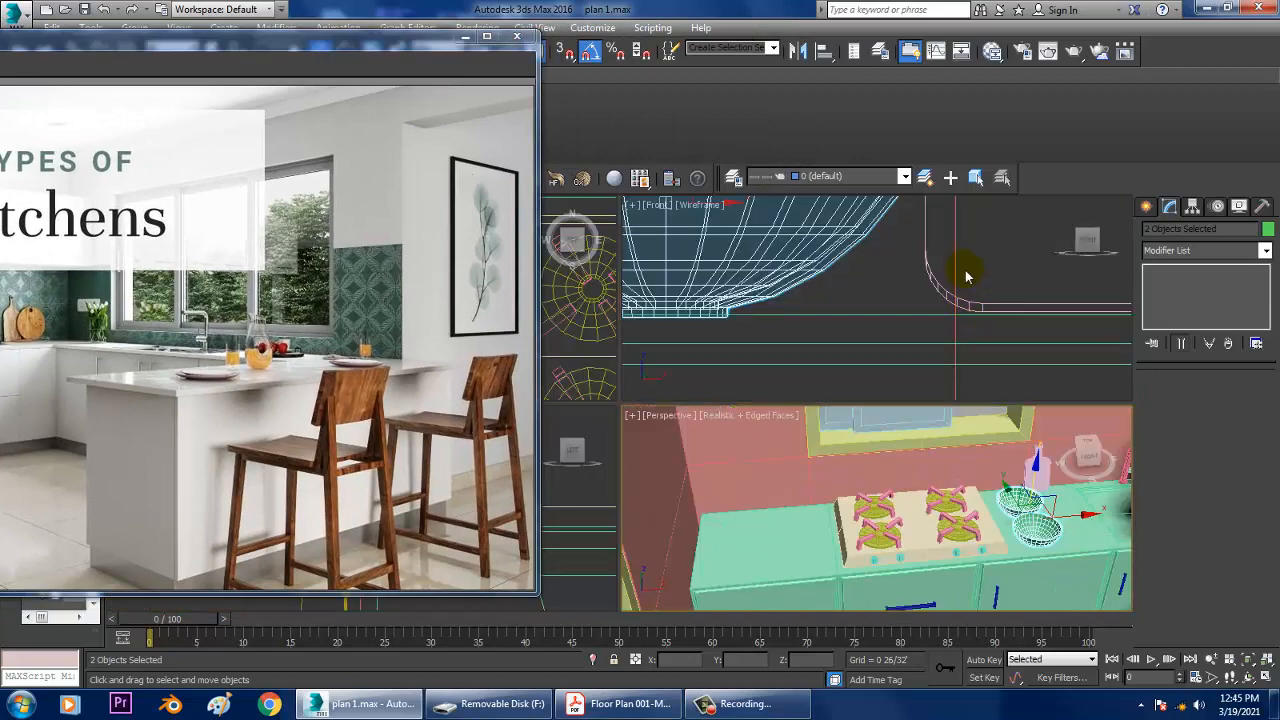
middle_click_drag(965, 271, 896, 291)
key("alt+w")
key("z")
middle_click_drag(815, 393, 1003, 391)
scroll(960, 379, "down", 6)
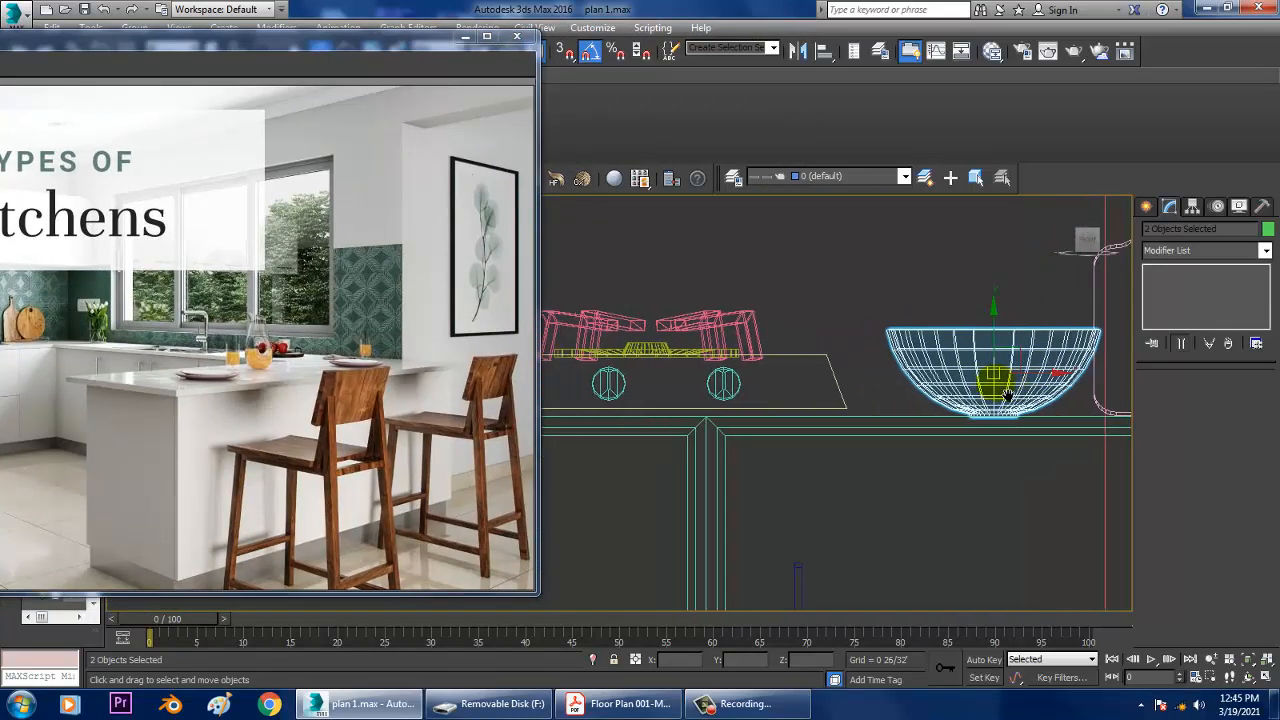
Select the whole stove with its burners and knobs and lower it slightly so its base rests on the countertop
middle_click_drag(770, 388, 956, 414)
scroll(935, 390, "down", 3)
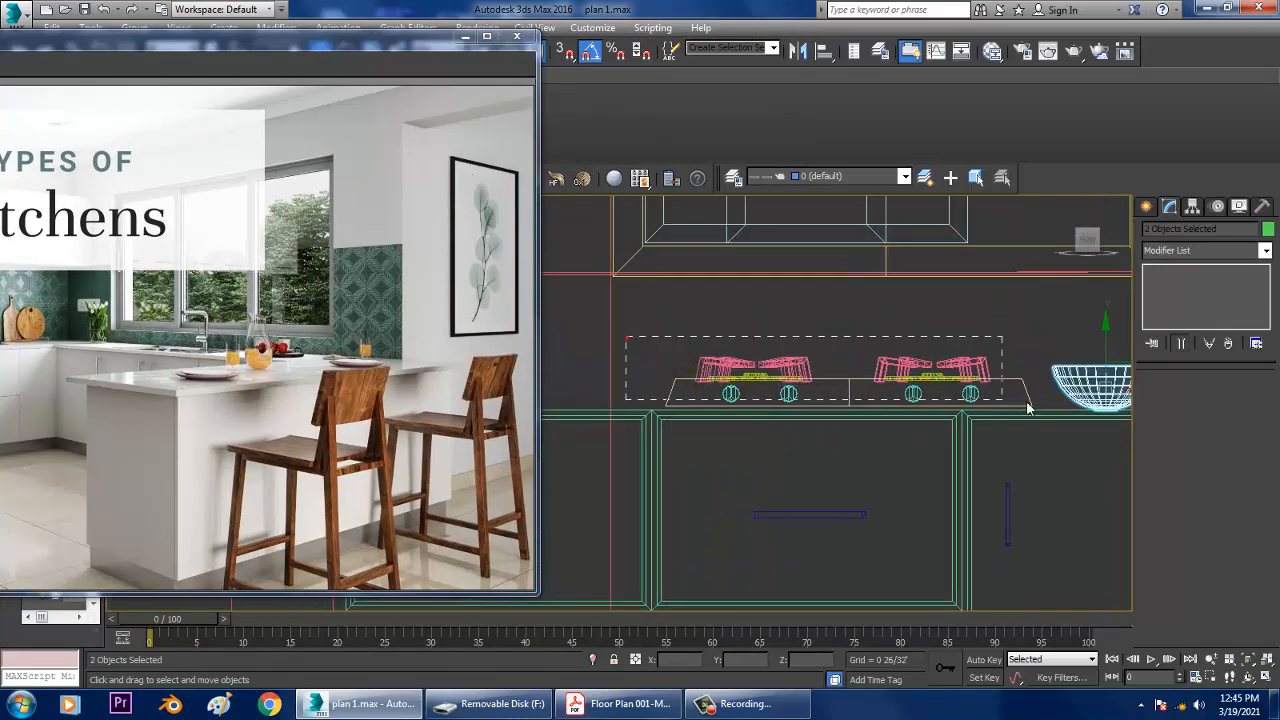
left_click_drag(1037, 410, 1040, 408)
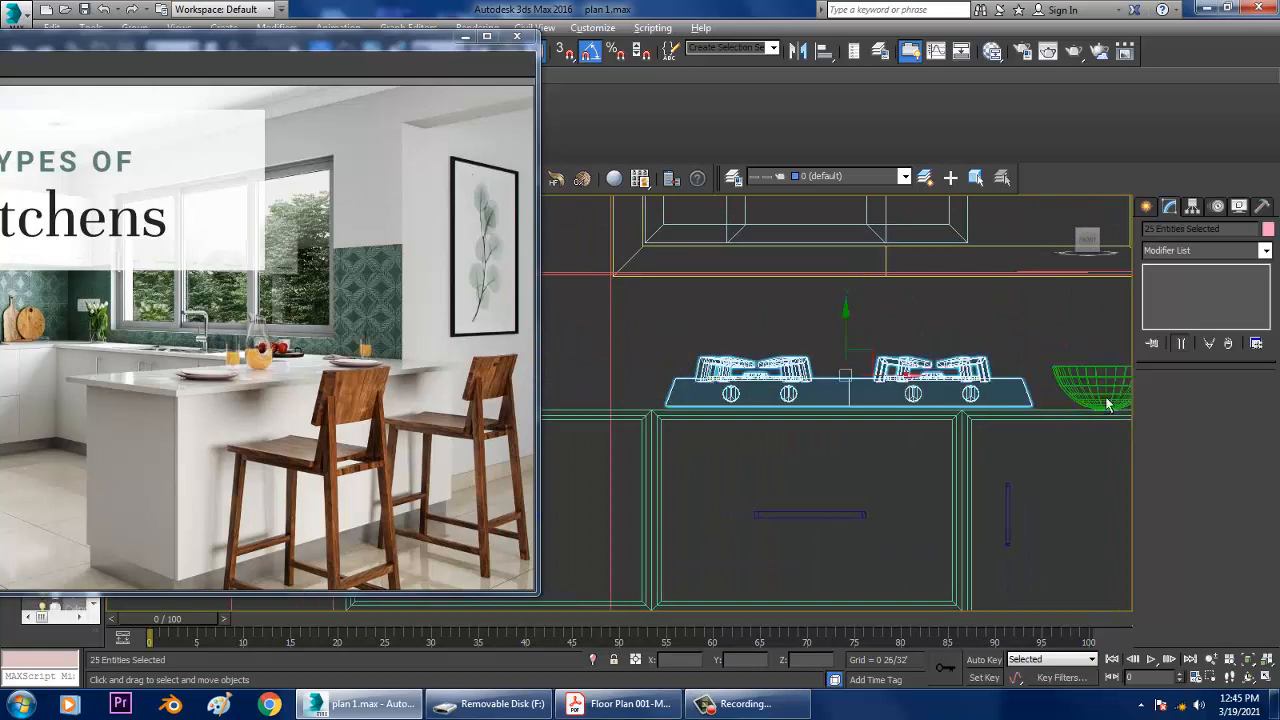
left_click(856, 328)
key("ctrl+z")
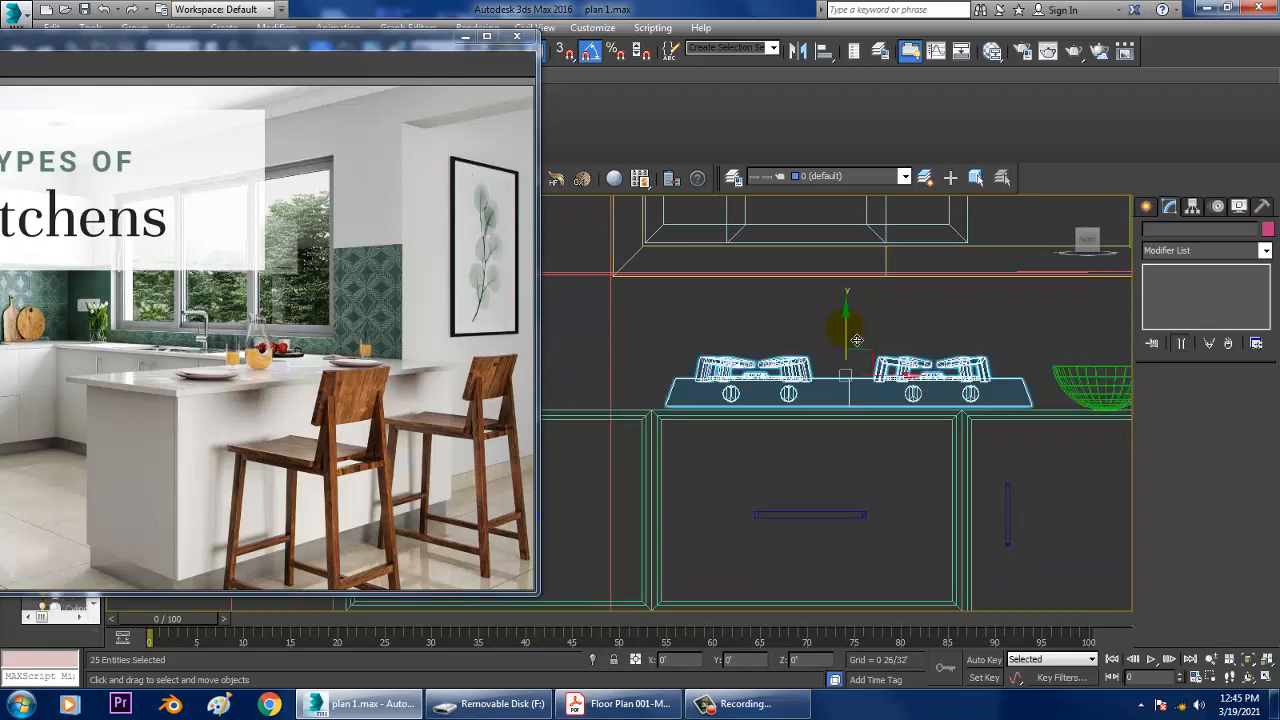
left_click_drag(853, 339, 860, 342)
middle_click_drag(1006, 360, 885, 410)
middle_click_drag(1094, 420, 1003, 429)
scroll(1003, 429, "down", 4)
key("alt+w")
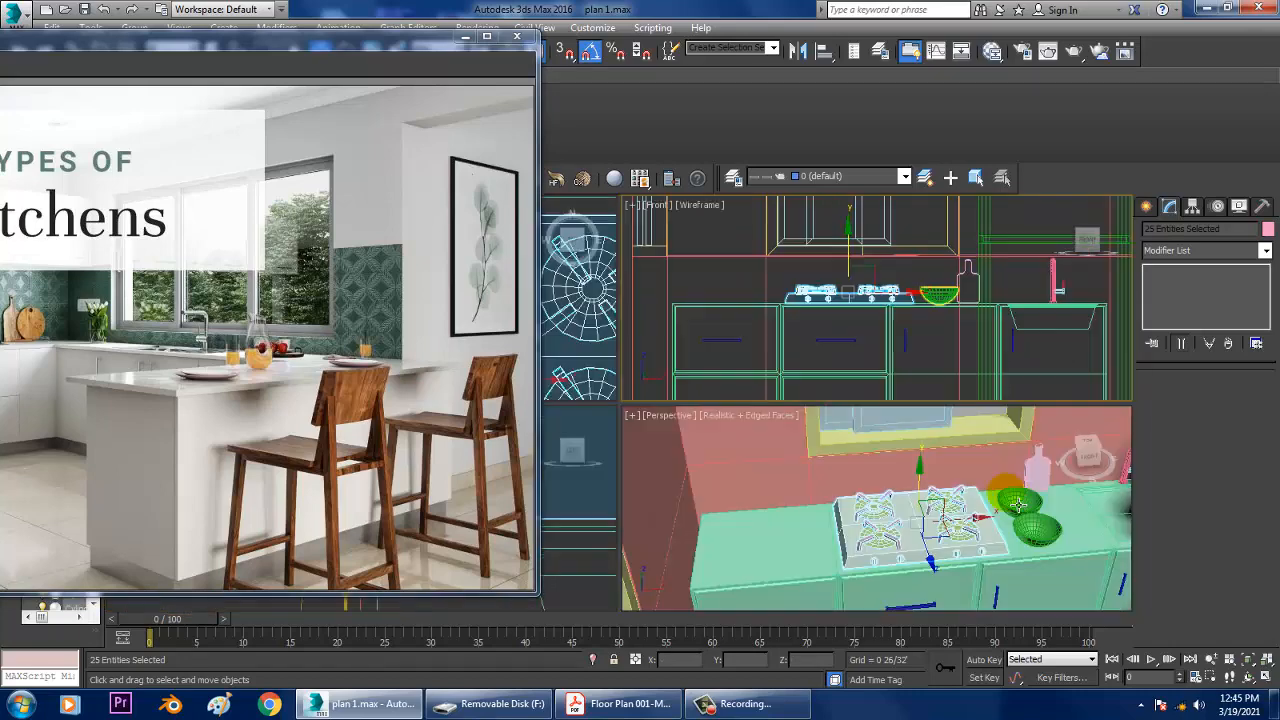
middle_click(1003, 478)
key("alt+w")
middle_click_drag(1003, 478, 857, 470, "alt")
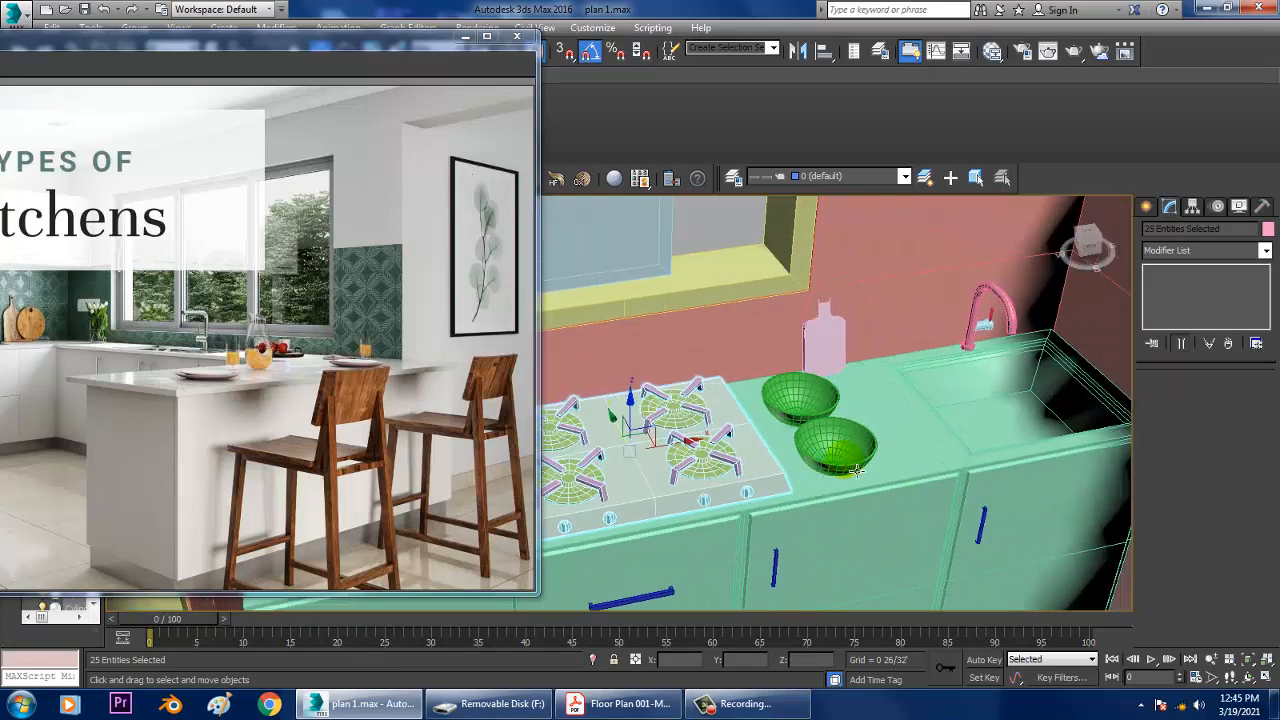
Start the Line tool in the Front view, discarding the trial line and turning off Enable In Viewport
left_click(1147, 206)
left_click(1170, 231)
left_click(1175, 321)
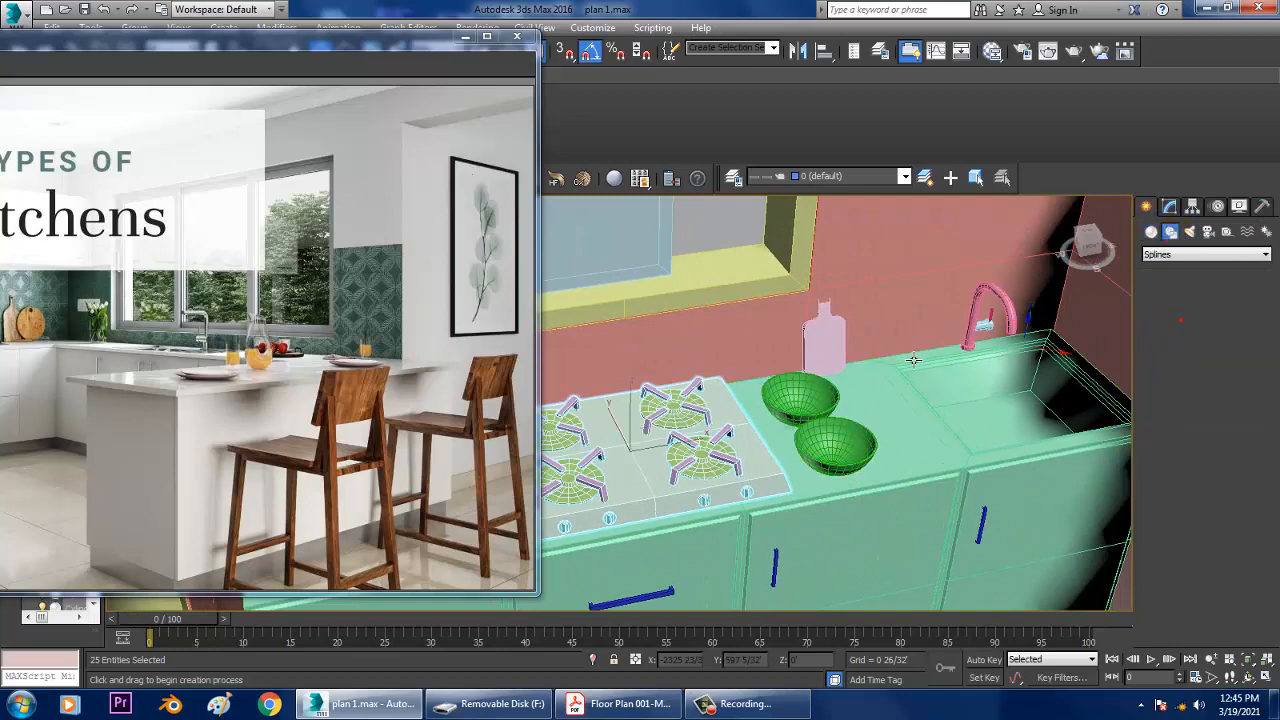
key("alt+w")
middle_click(784, 347)
key("alt+w")
scroll(763, 425, "up", 6)
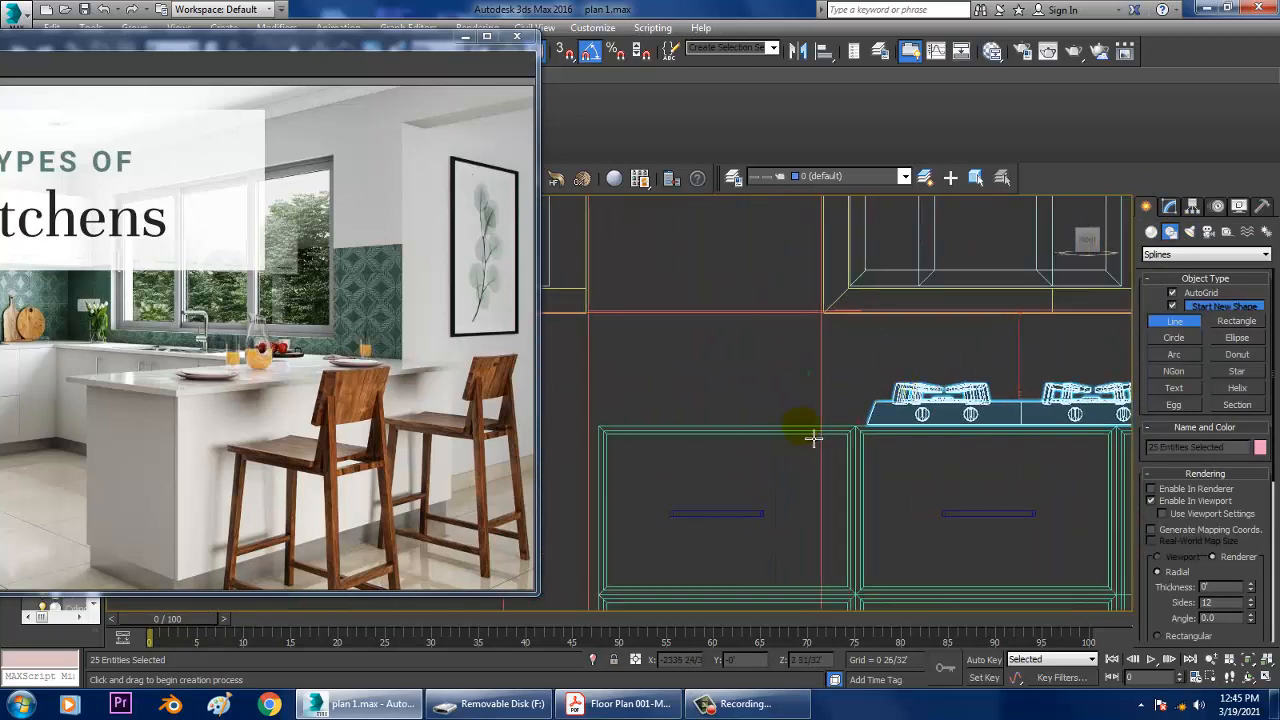
left_click(879, 281)
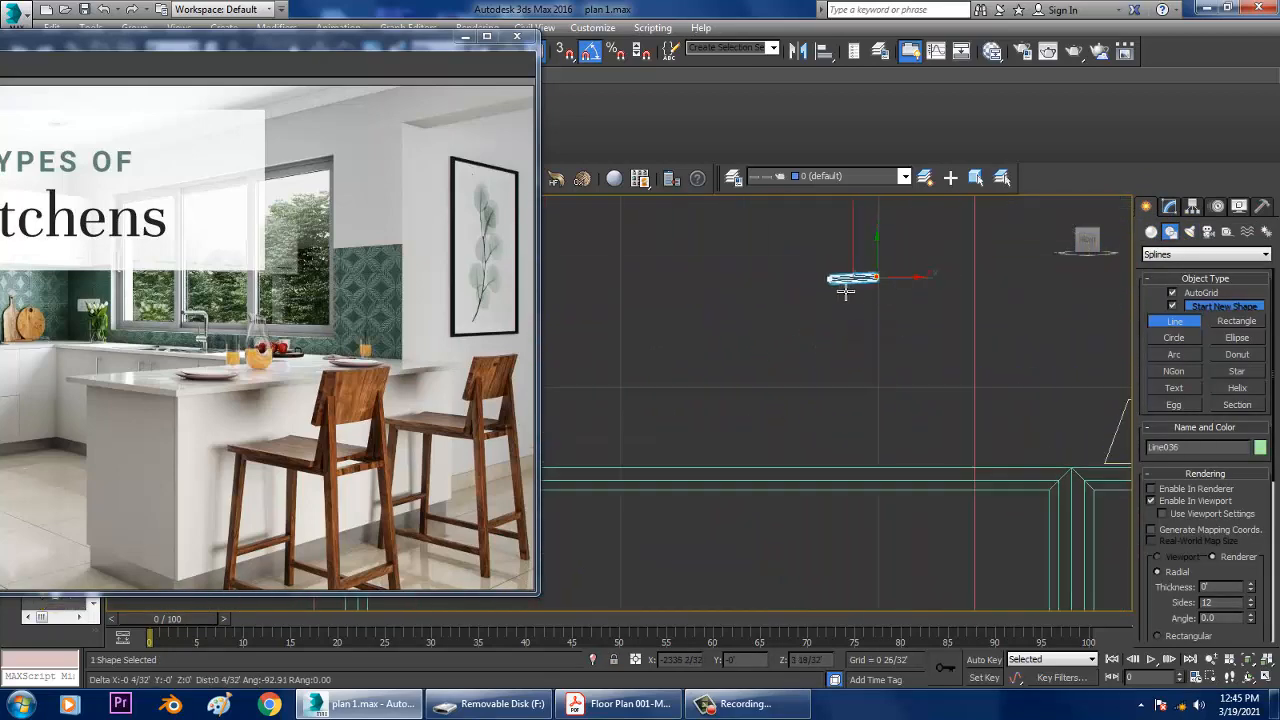
right_click(846, 284)
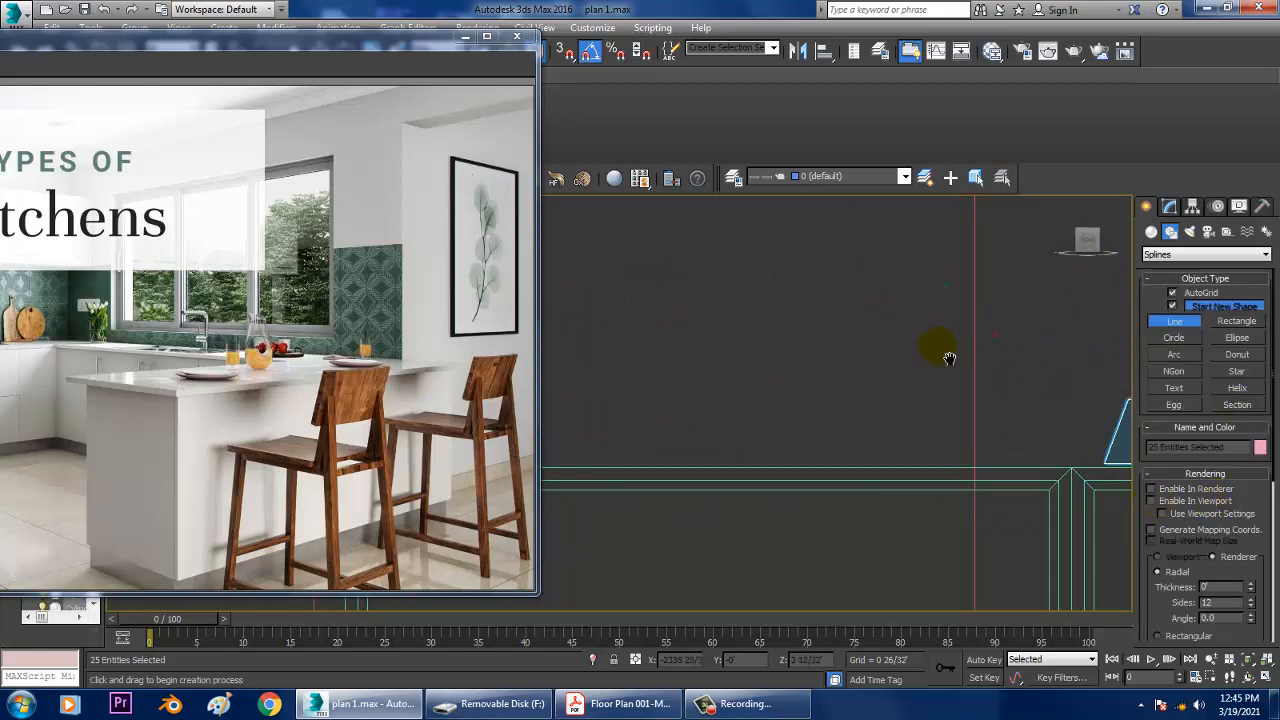
Draw an open six-point line above the counter as a bottle's half-profile, with mouth, neck, shoulder, straight body and base
scroll(785, 430, "down", 3)
middle_click_drag(949, 358, 819, 428)
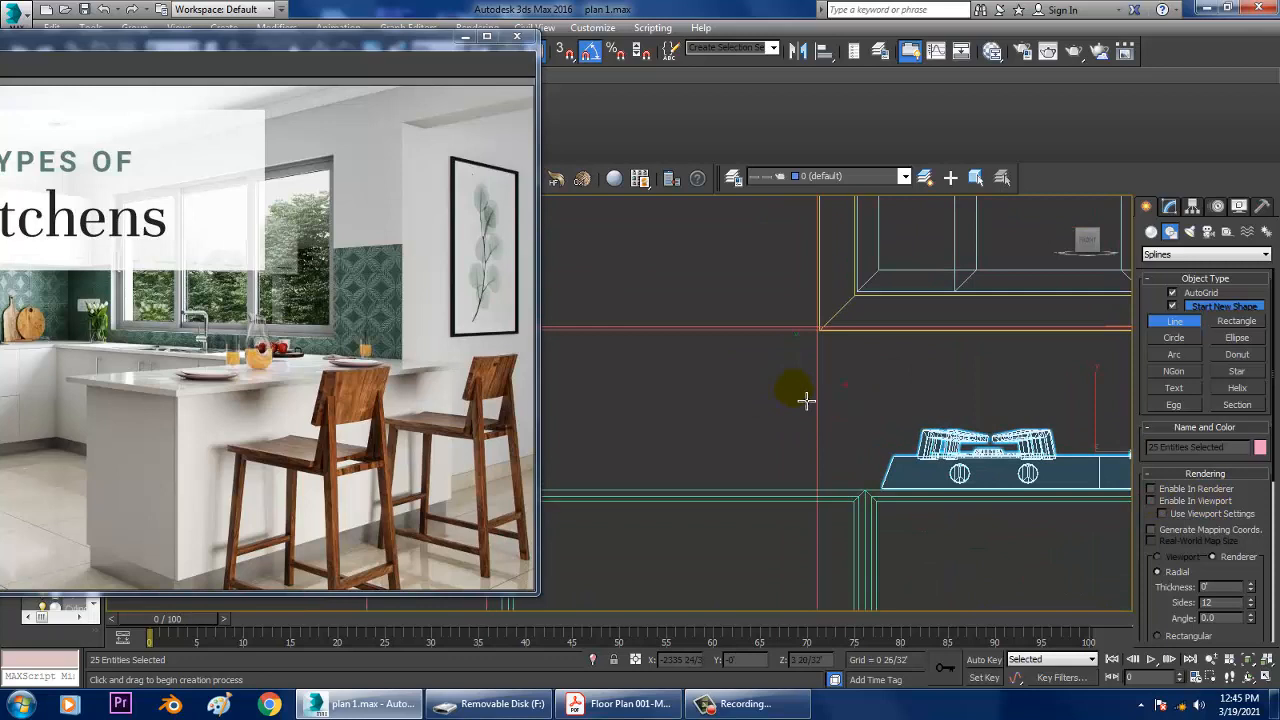
left_click(772, 377)
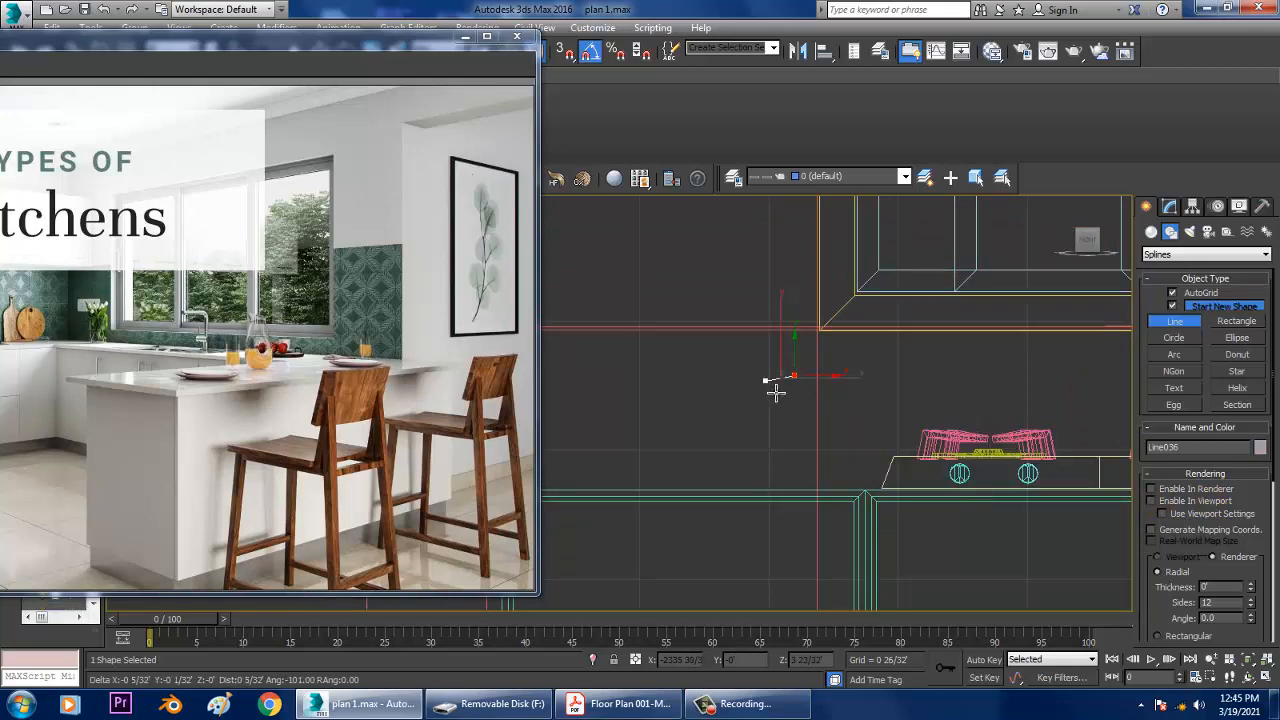
left_click(775, 411)
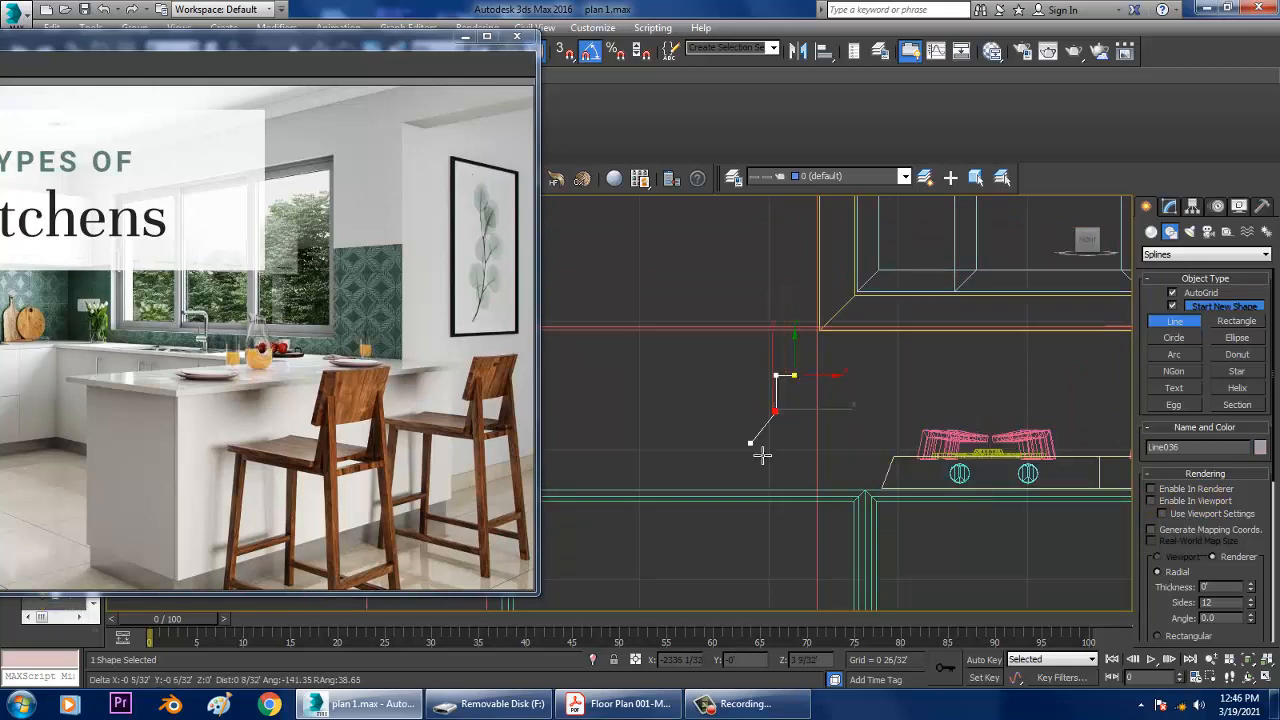
left_click(761, 454)
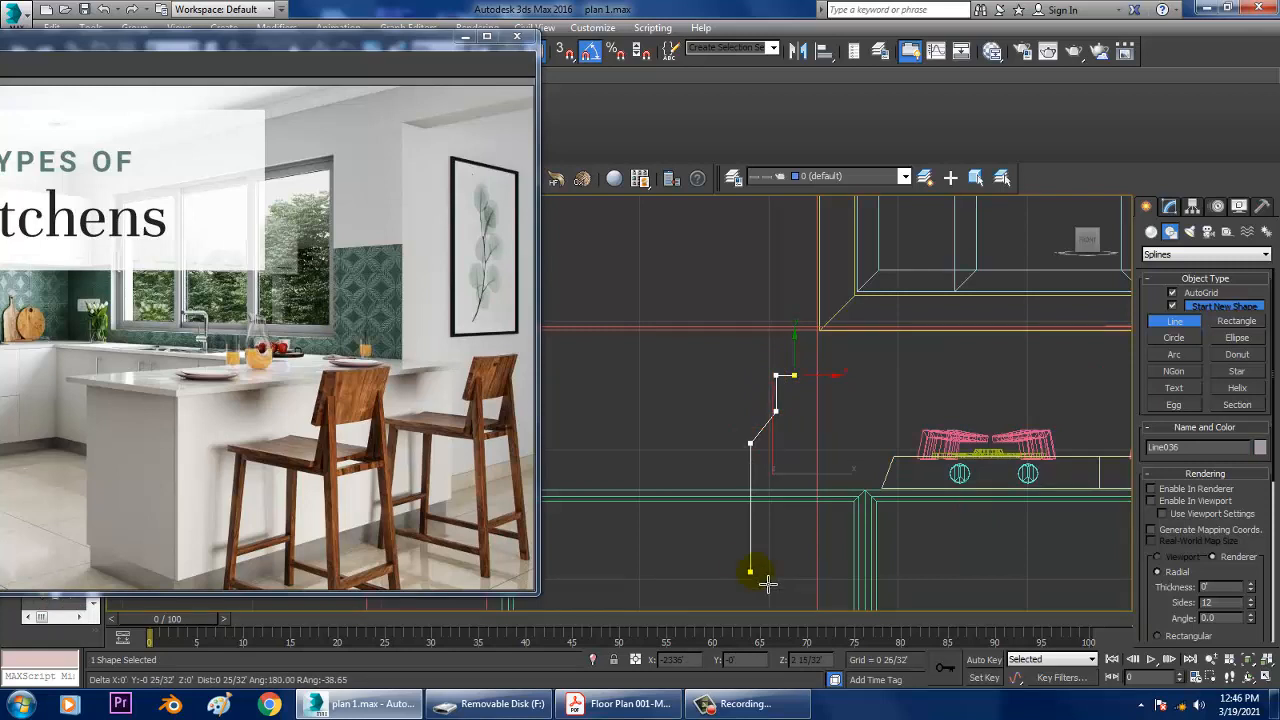
left_click(767, 583)
left_click(796, 579)
right_click(830, 560)
Move the profile's bottom end vertex outward along X to nearly match the top end, and shift the remaining outer vertices inward
middle_click_drag(828, 505, 848, 407)
key("1")
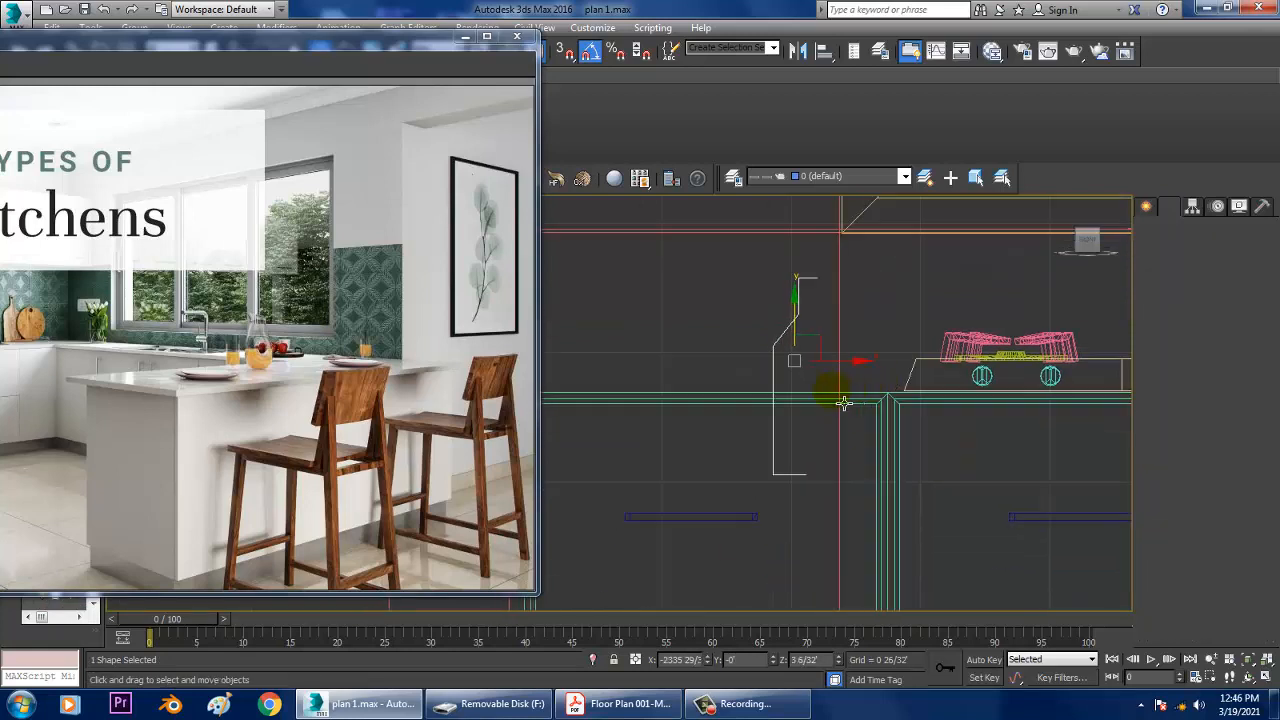
left_click_drag(711, 253, 810, 507)
scroll(810, 507, "up", 2)
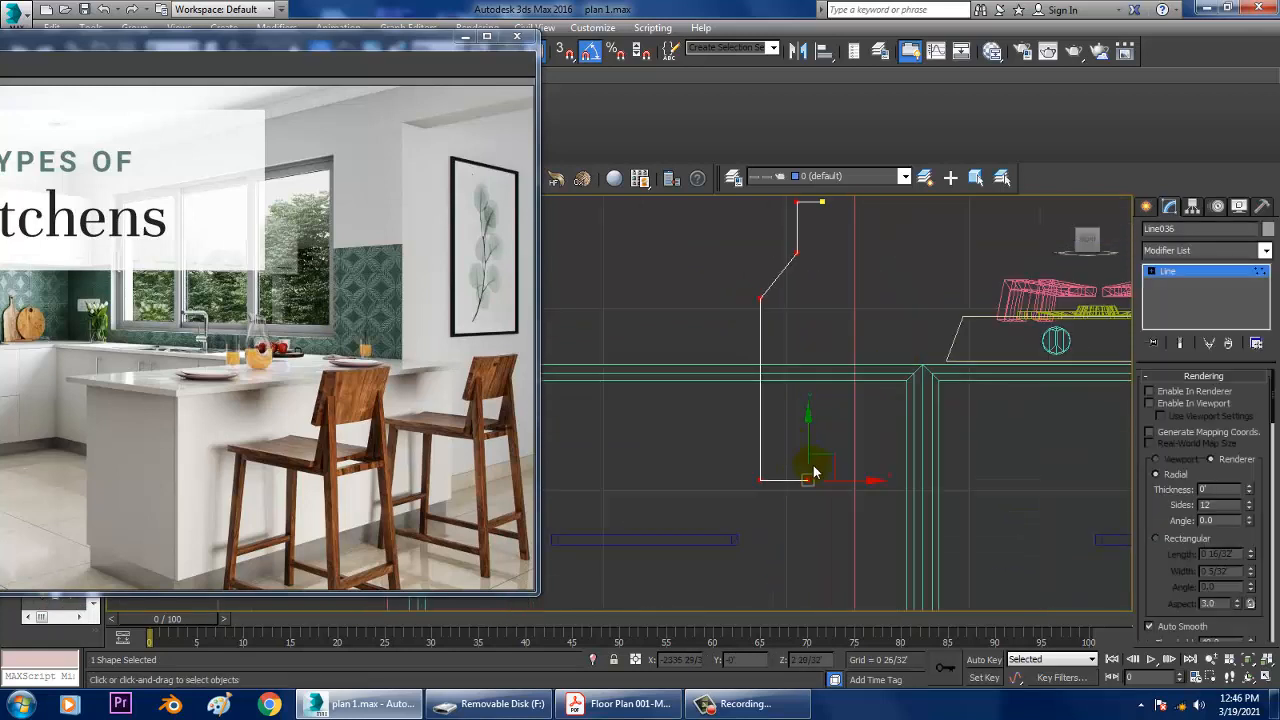
middle_click_drag(795, 349, 819, 399)
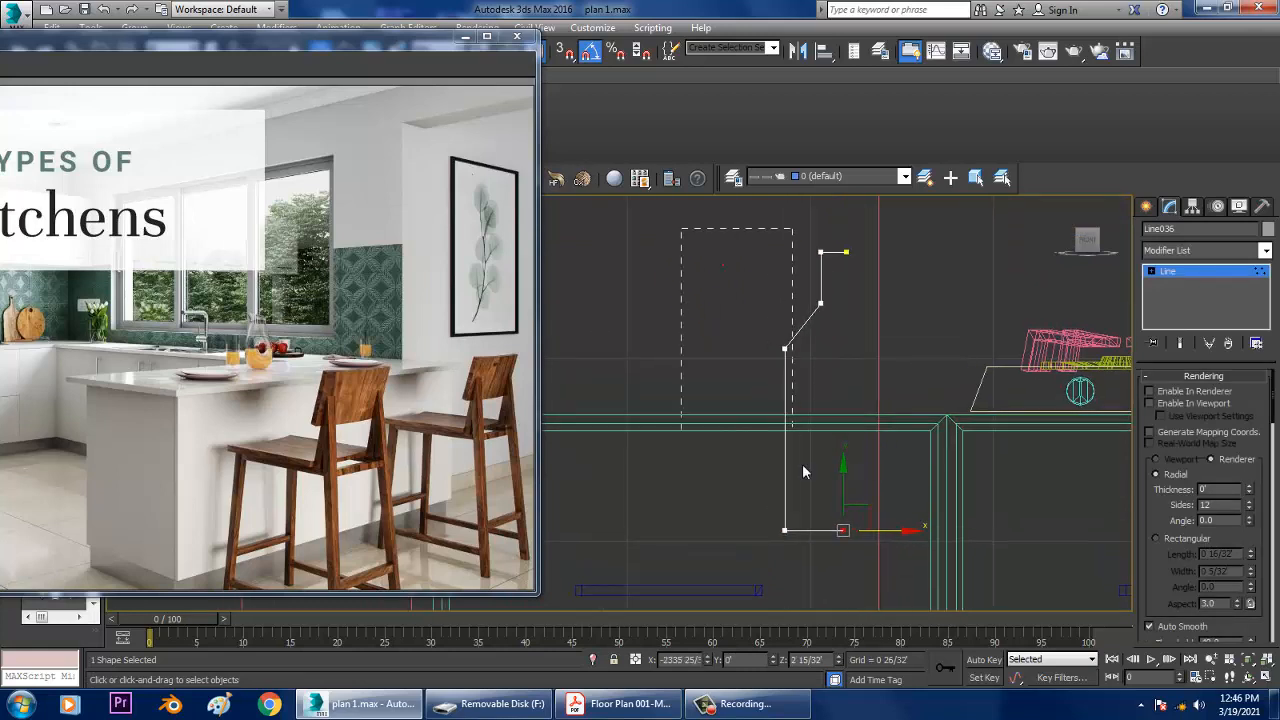
key("ctrl+i")
left_click_drag(885, 256, 891, 257)
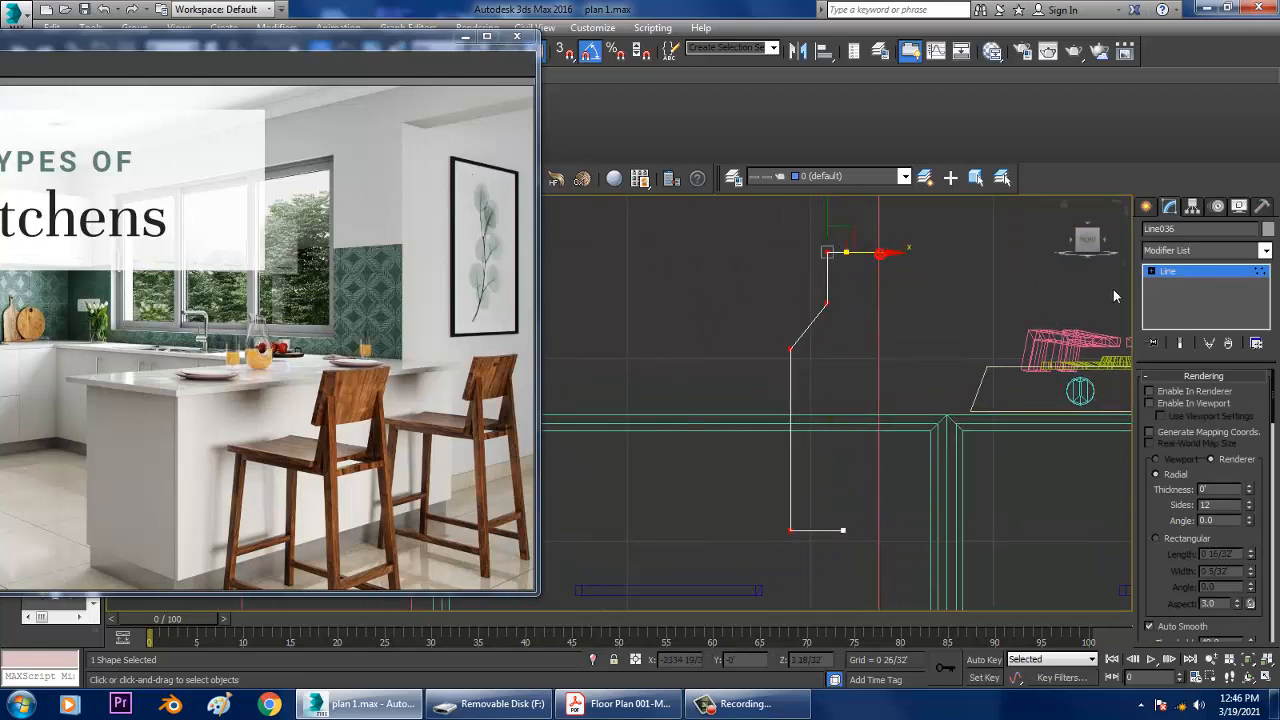
Fillet the profile's vertices at the neck, shoulder, base corner and mouth corner to round the bottle outline
left_click(1152, 273)
left_click(1179, 285)
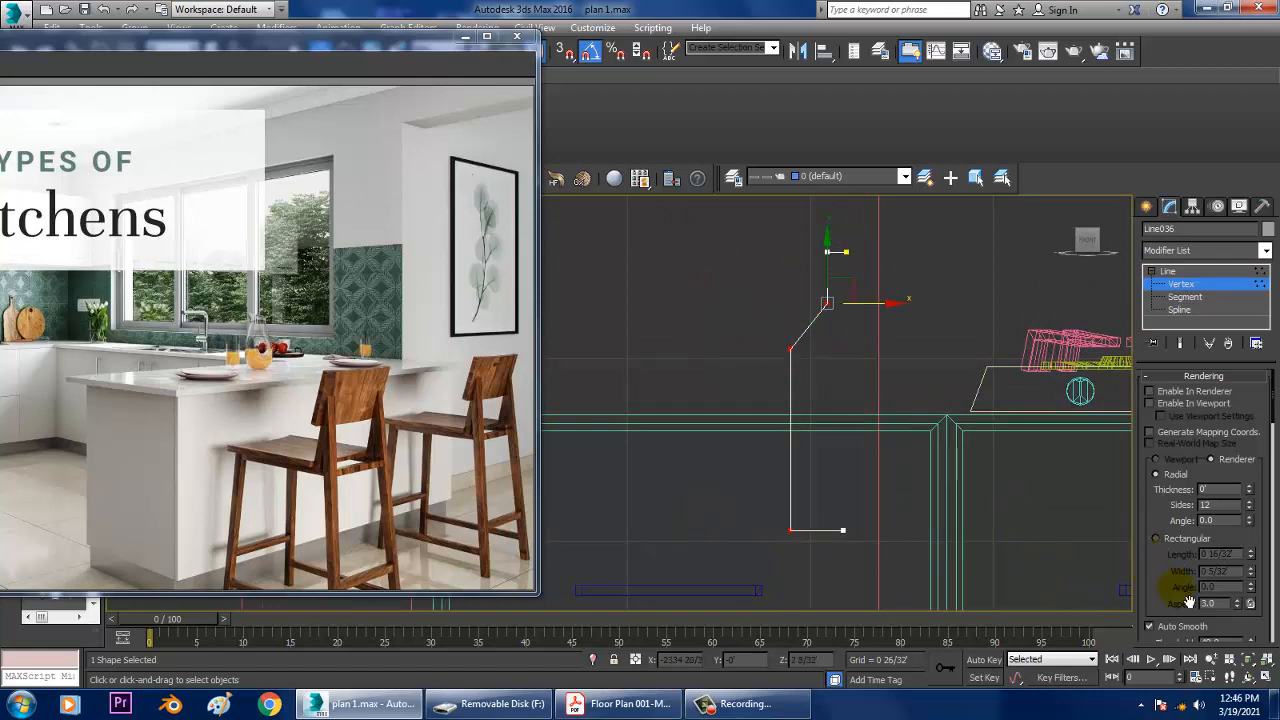
scroll(1189, 601, "down", 8)
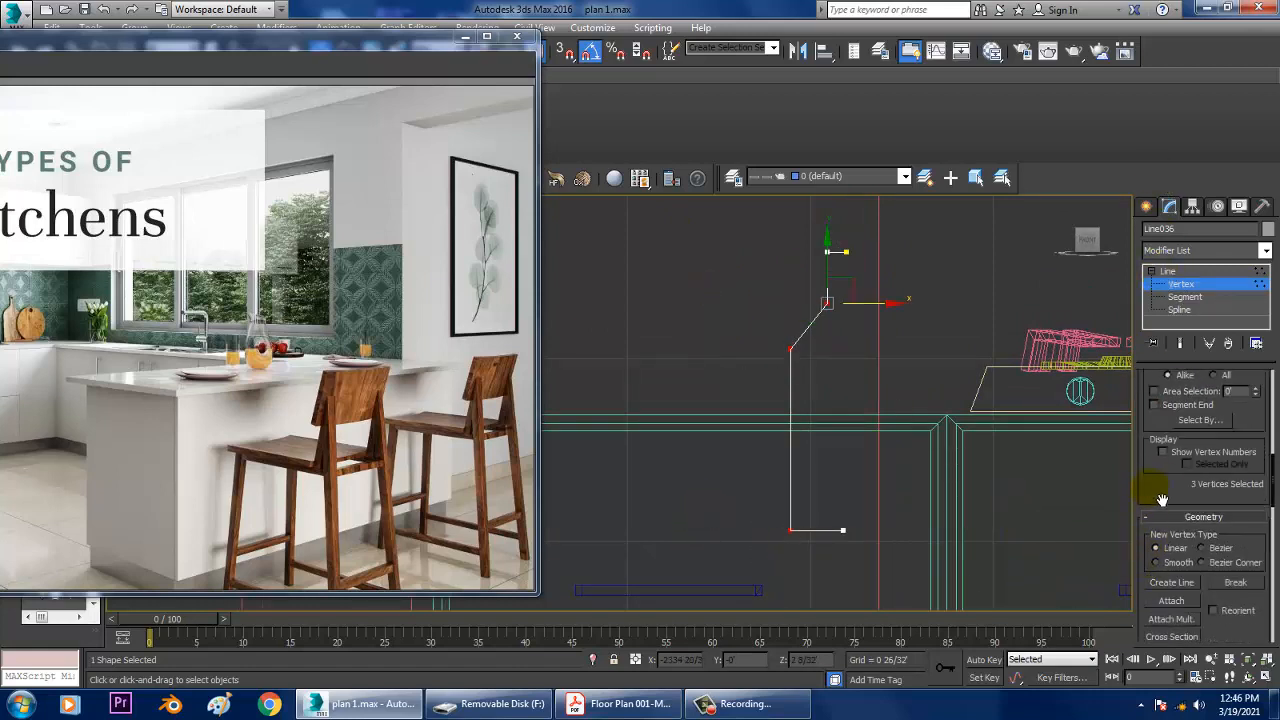
left_click_drag(1162, 500, 1170, 270)
left_click_drag(1187, 549, 1199, 427)
left_click(1171, 557)
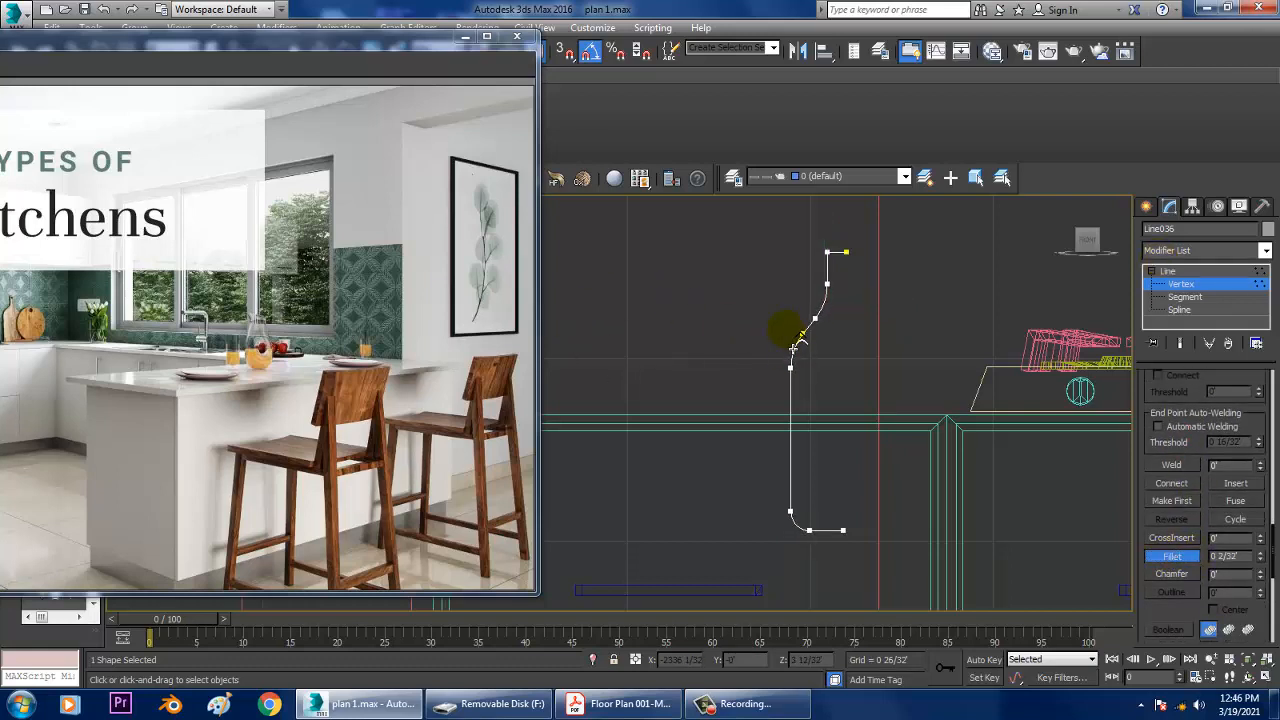
scroll(840, 325, "up", 3)
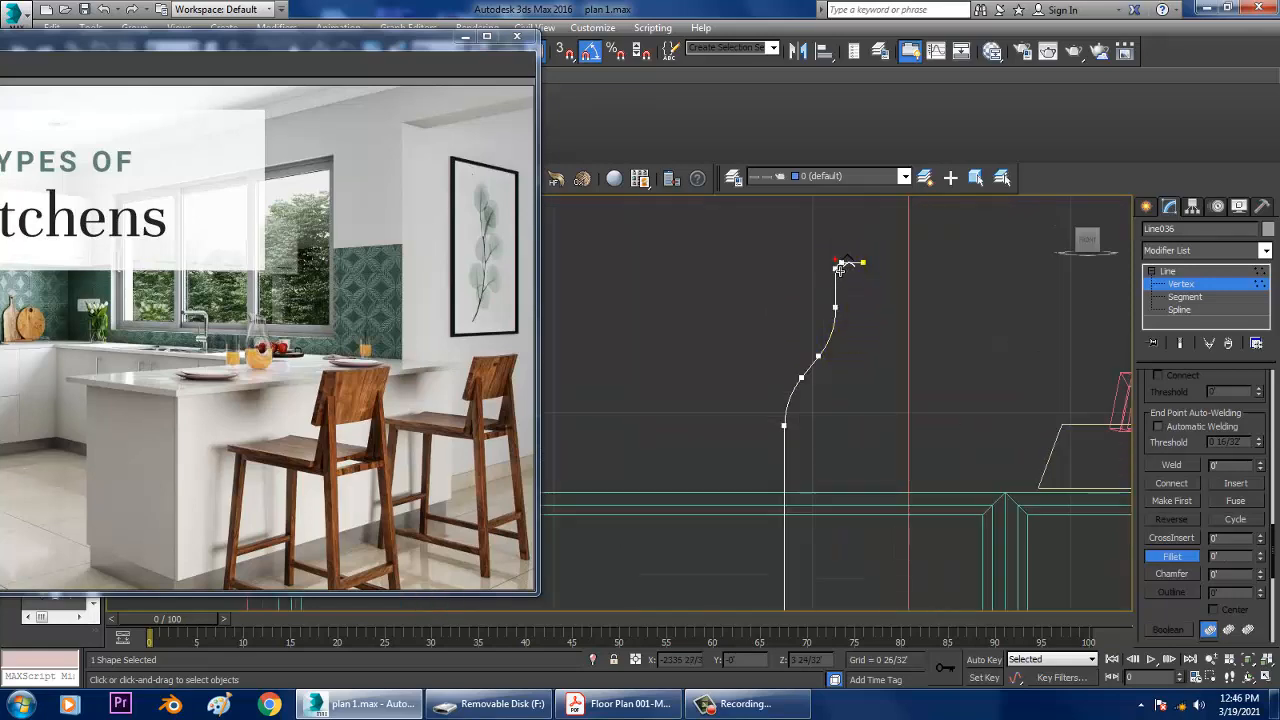
Apply a Lathe modifier to the profile and align its axis to Max to form the bottle
left_click(1168, 271)
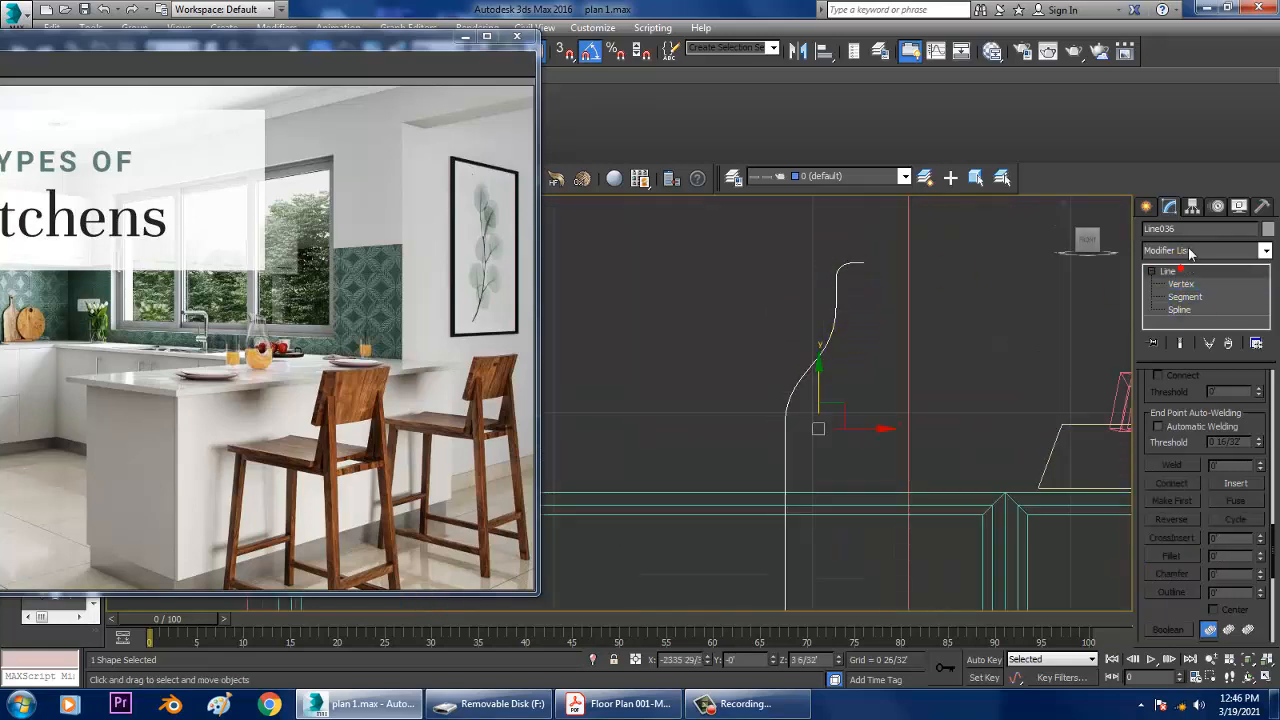
left_click(1205, 250)
scroll(1198, 357, "down", 10)
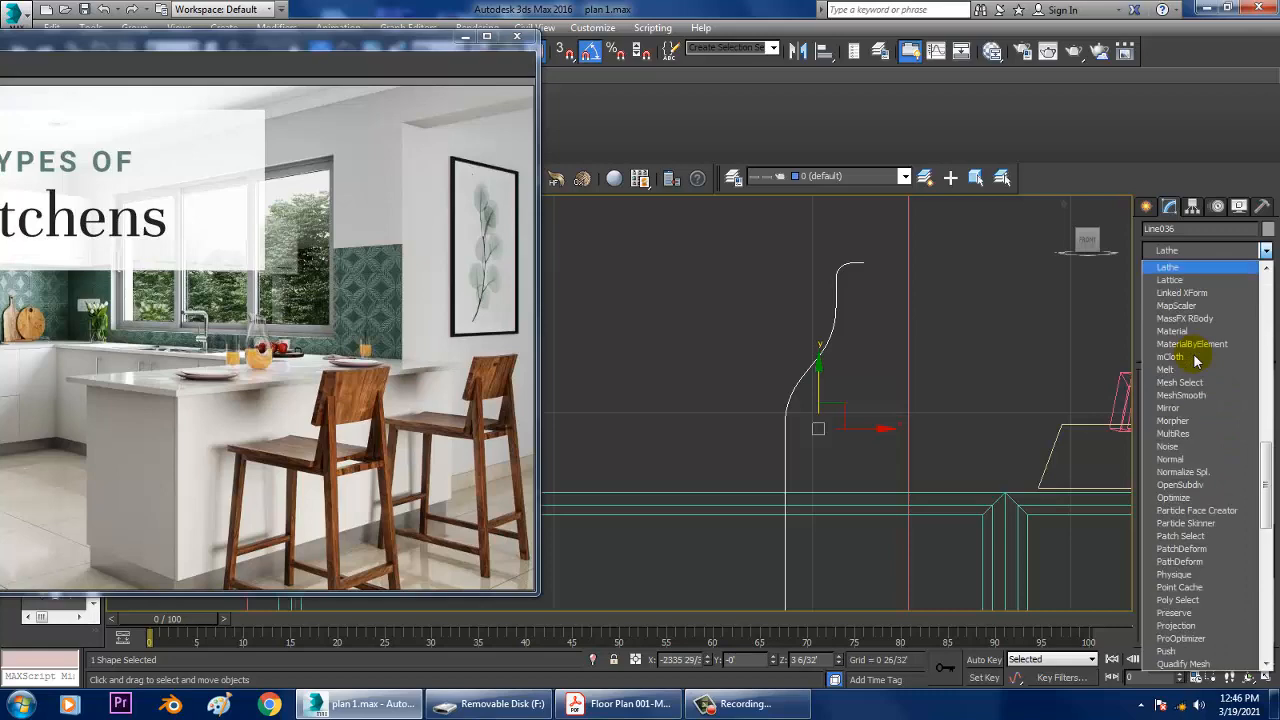
left_click(1200, 340)
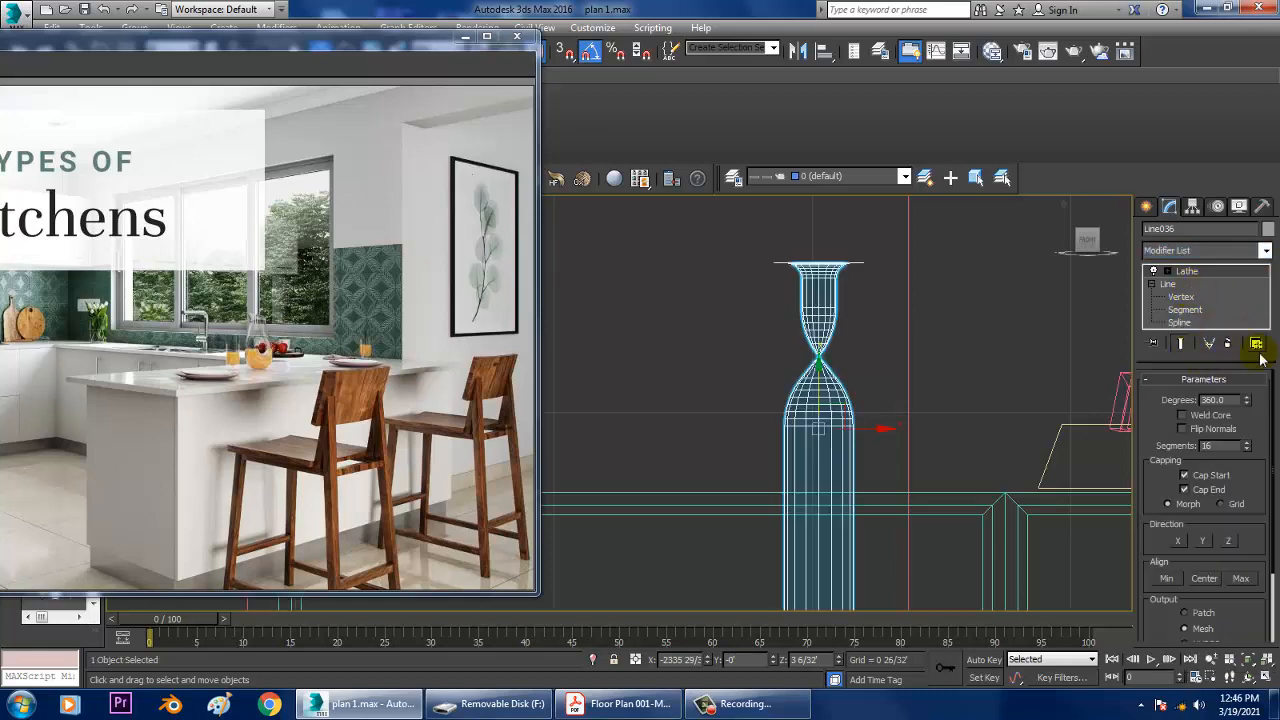
left_click(1241, 579)
Edit the line's vertices with the lathed result shown, and move the side vertices inward along X to slim the bottle
middle_click_drag(939, 383, 884, 374)
scroll(983, 390, "down", 2)
left_click(1179, 297)
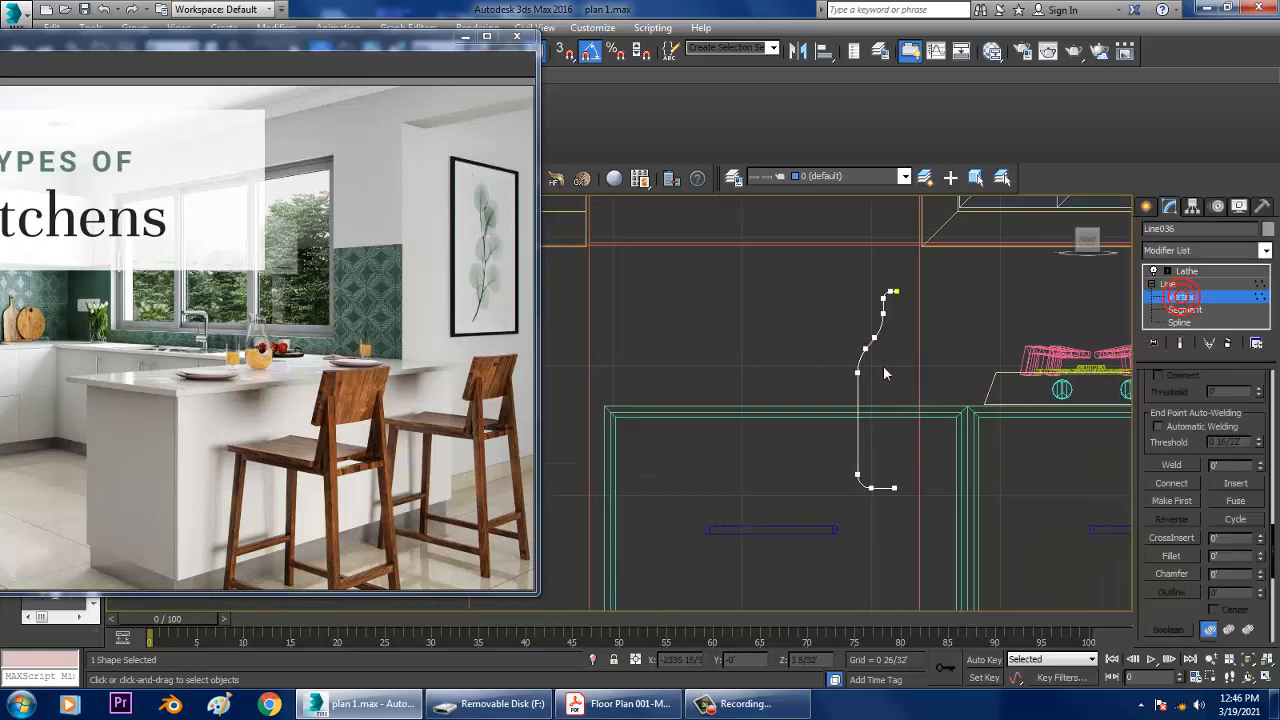
left_click(1180, 343)
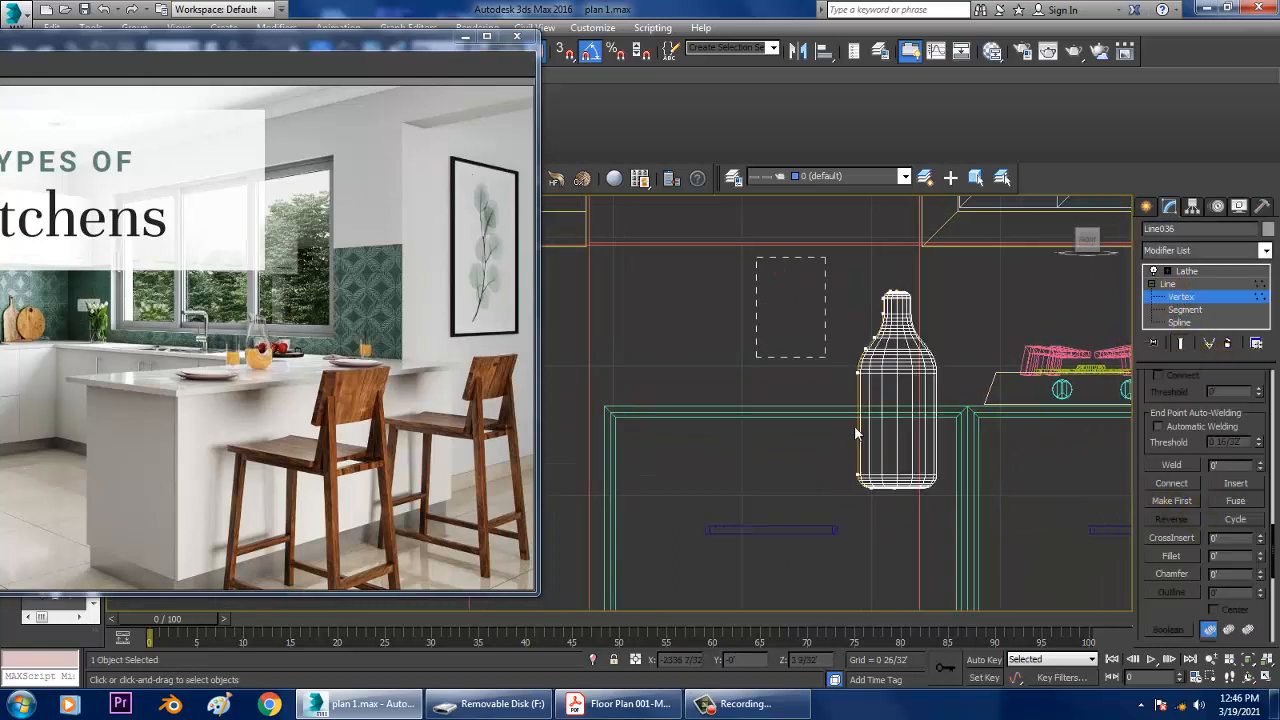
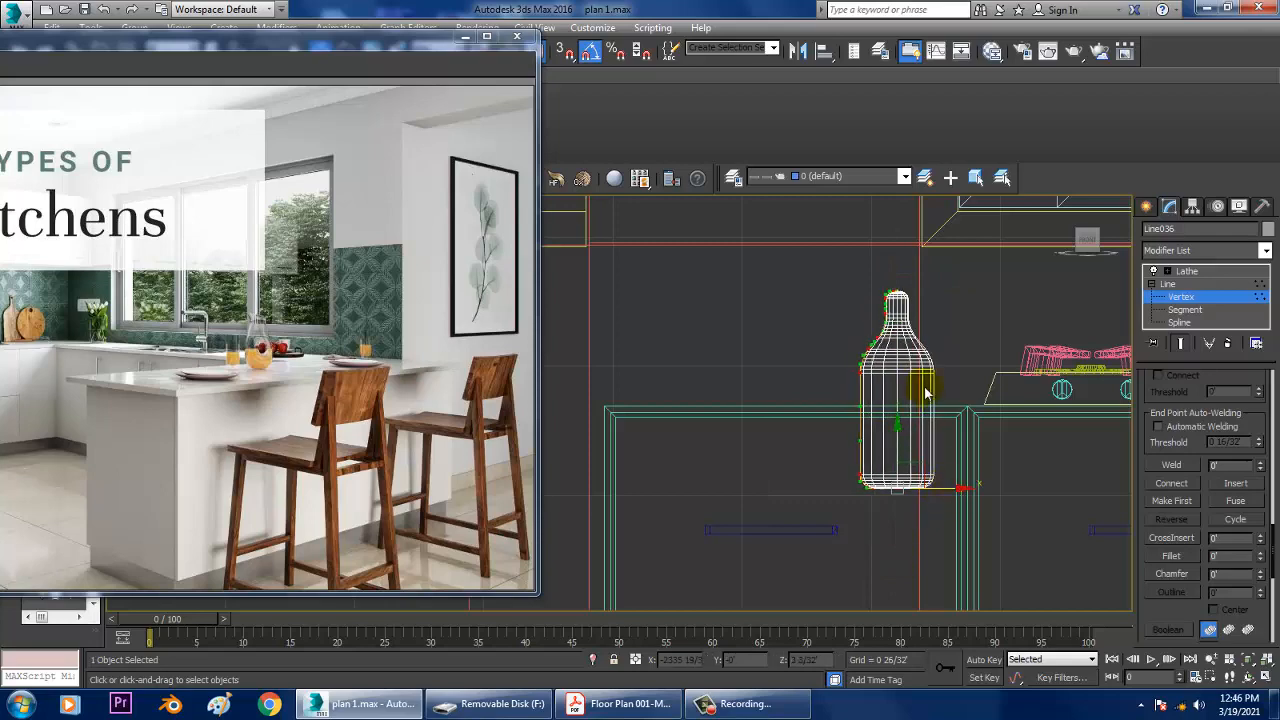
Adjust the mouth and neck vertices of the profile along X to narrow the bottle's neck
scroll(936, 410, "up", 2)
scroll(936, 410, "up", 4)
left_click(853, 331)
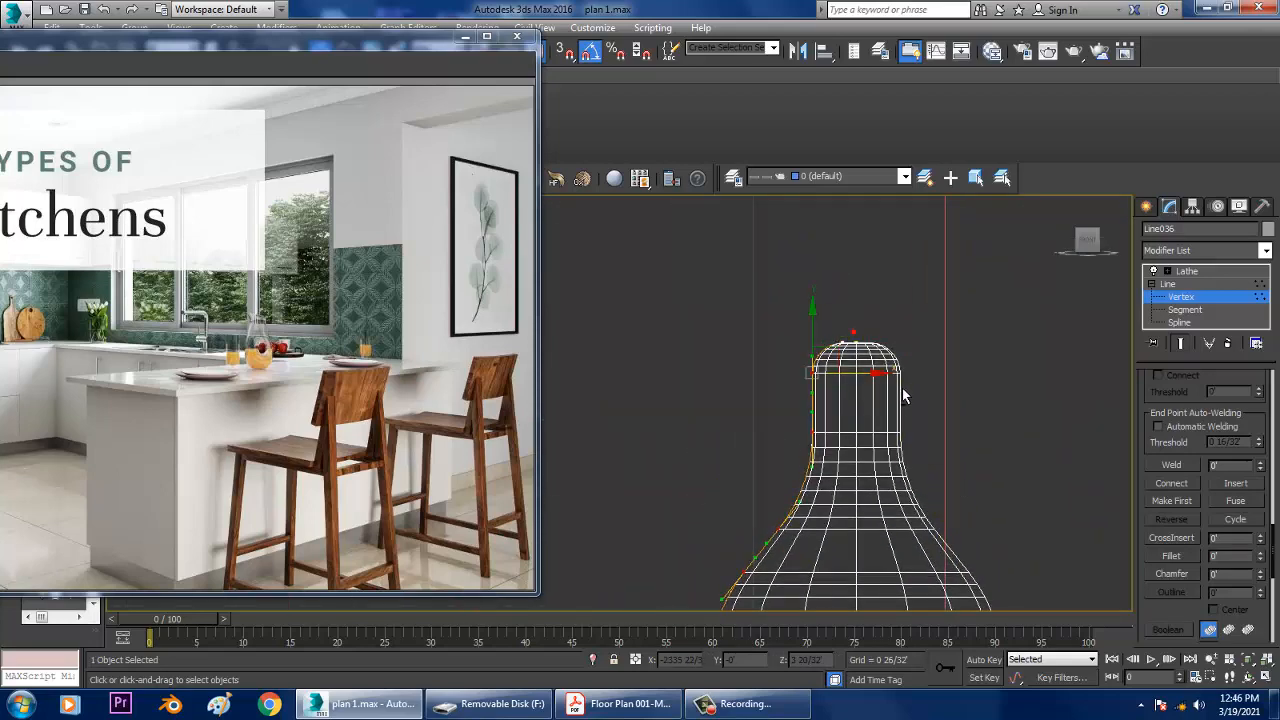
middle_click_drag(883, 460, 878, 348)
scroll(878, 347, "down", 3)
left_click_drag(898, 311, 909, 377)
Try shifting the shoulder and body vertices of the bottle profile along X, and undo the last move
middle_click_drag(909, 377, 905, 285)
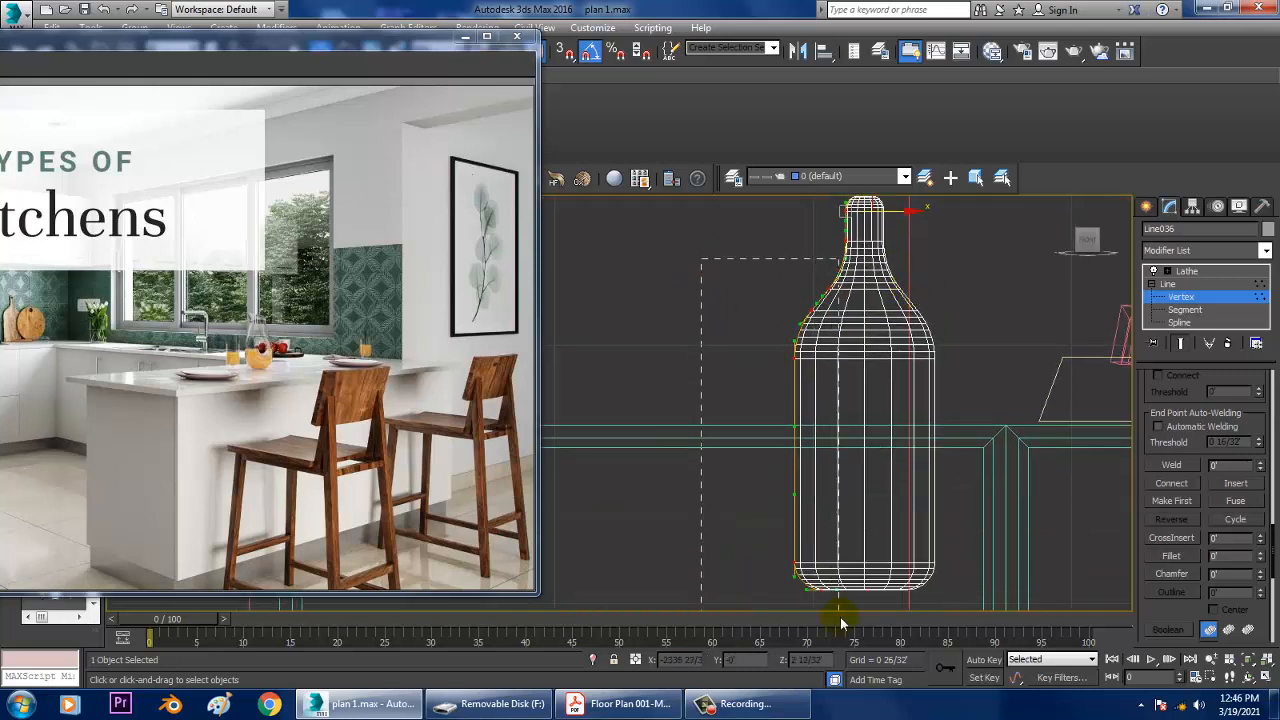
left_click_drag(892, 300, 913, 295)
middle_click_drag(913, 295, 929, 397)
key("ctrl+z")
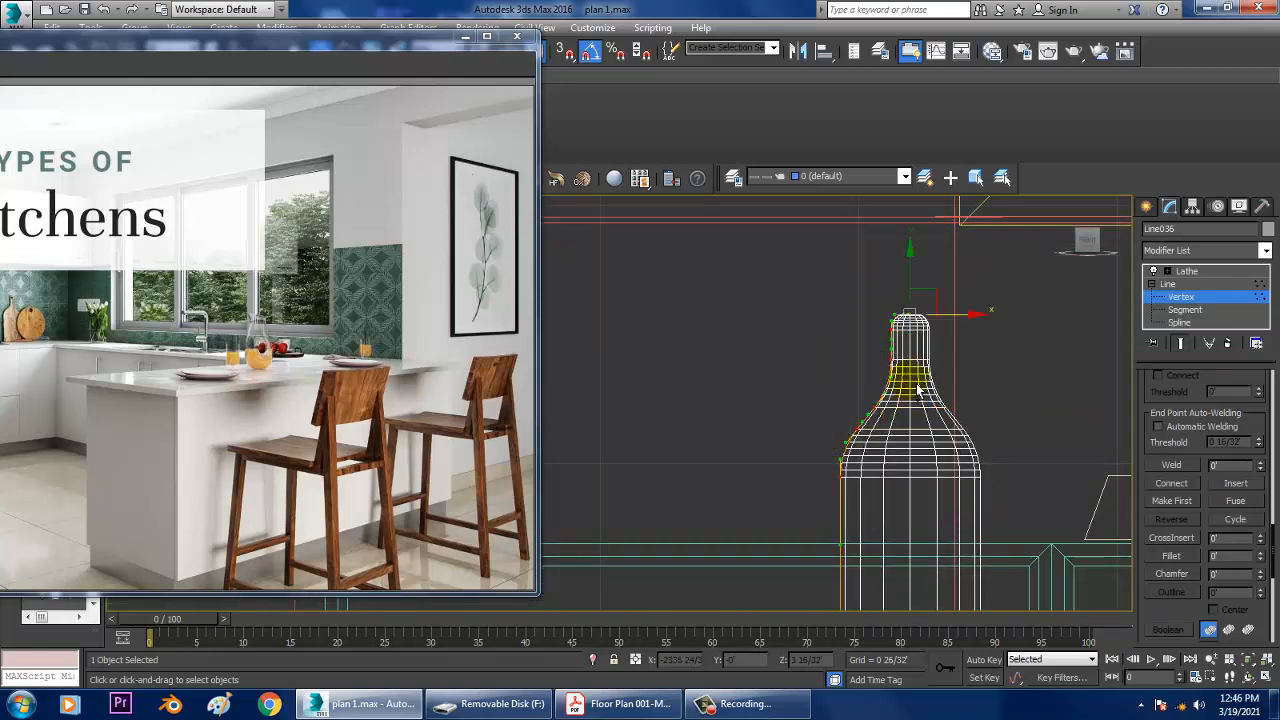
Move the profile's top end vertex along X to refine the width of the lathed bottle
scroll(912, 384, "down", 3)
left_click_drag(954, 357, 952, 356)
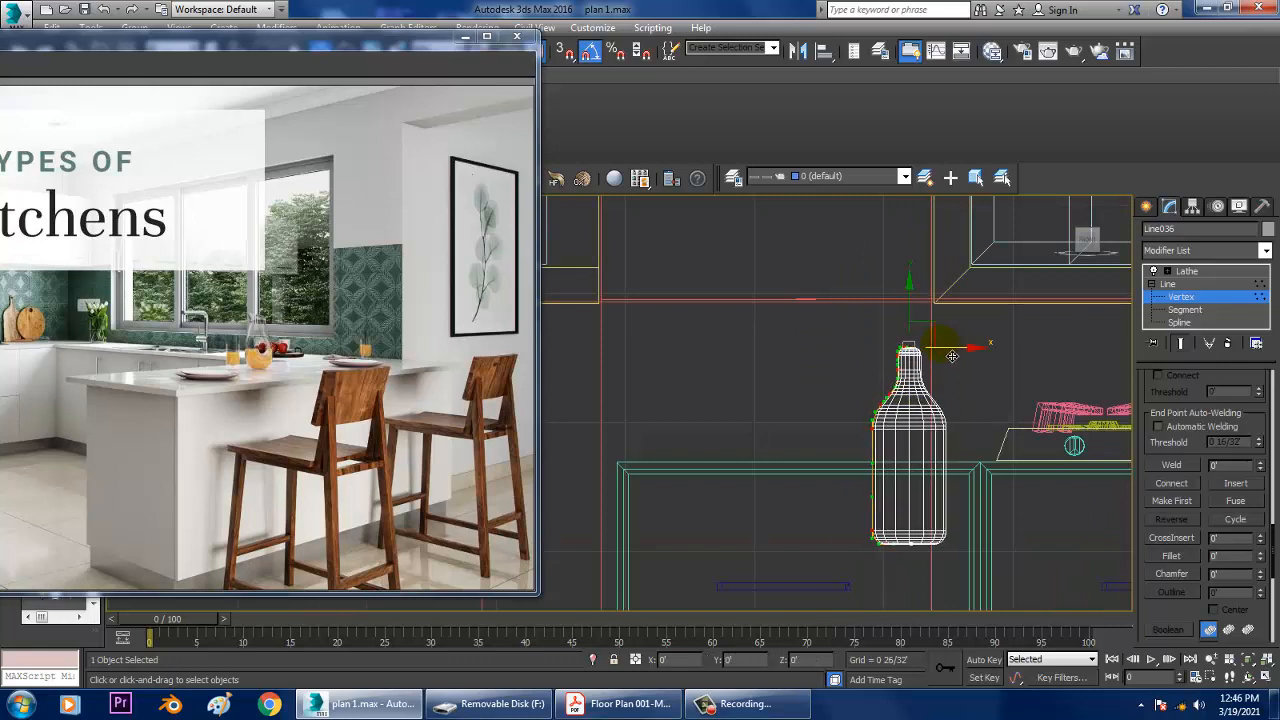
scroll(952, 356, "up", 3)
left_click_drag(846, 373, 901, 350)
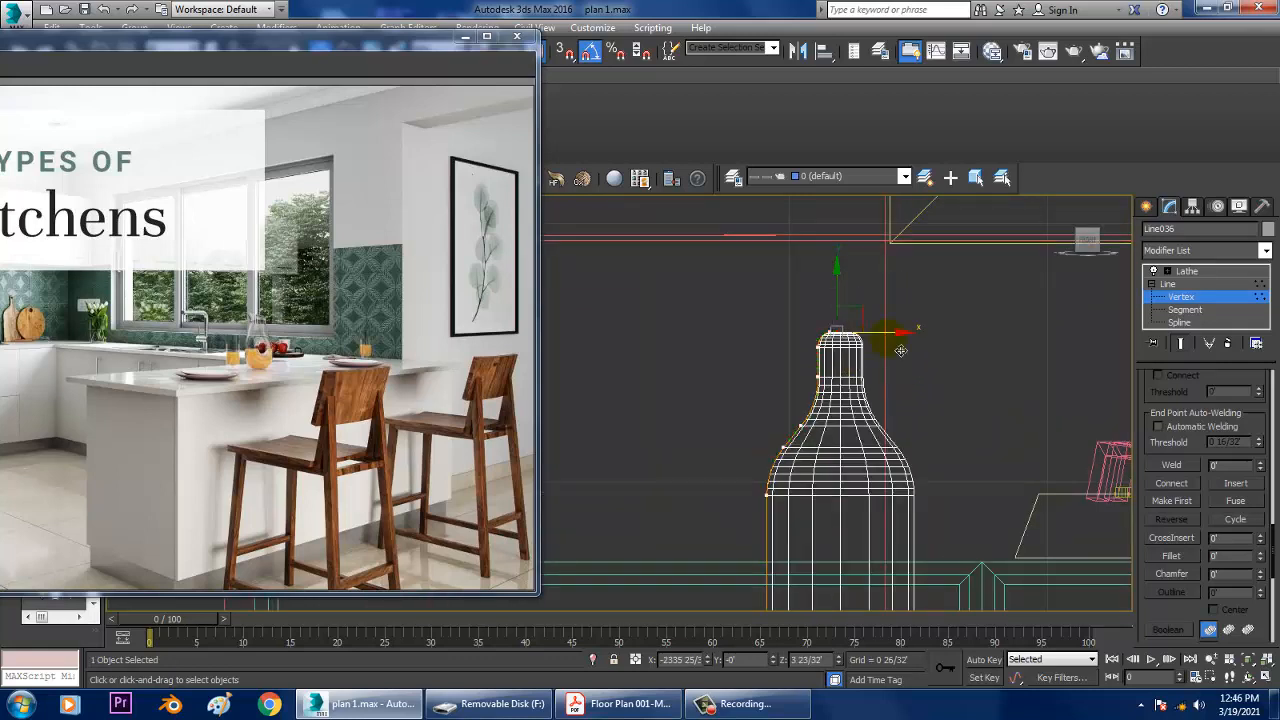
Leave vertex editing of the bottle profile and scale the whole lathed bottle along X to about 53%
scroll(904, 346, "down", 3)
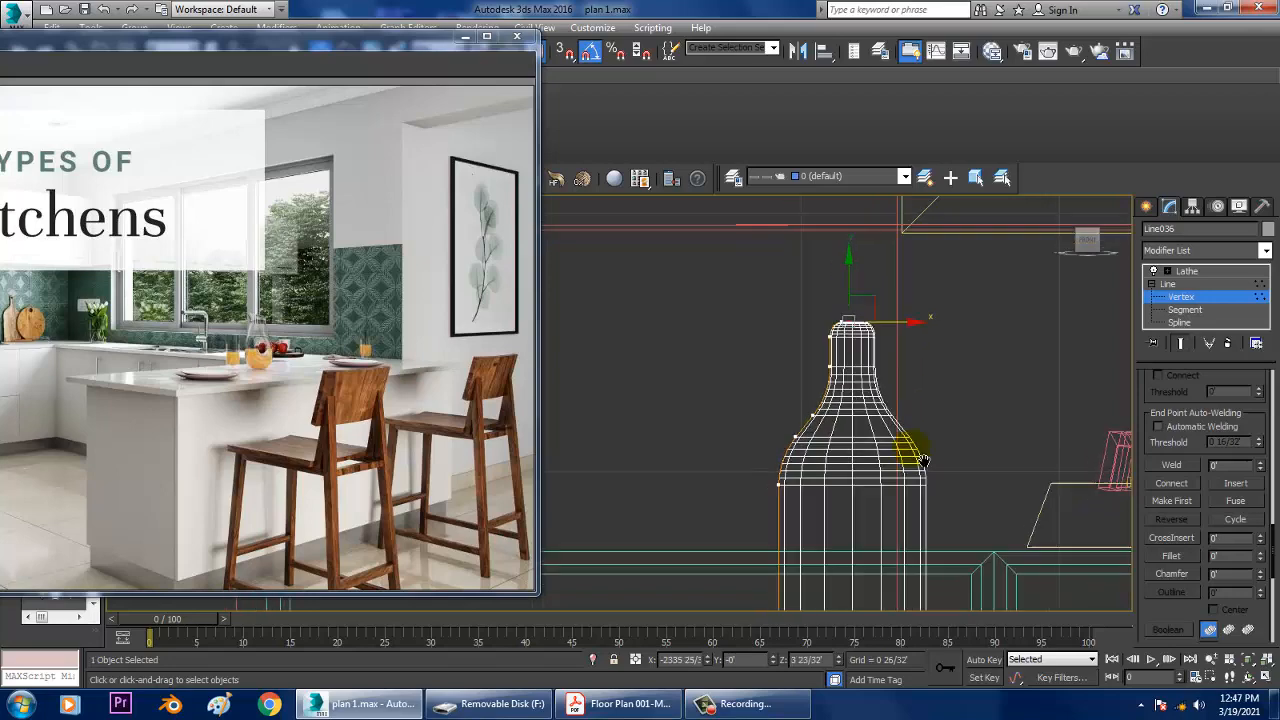
left_click(1200, 272)
key("r")
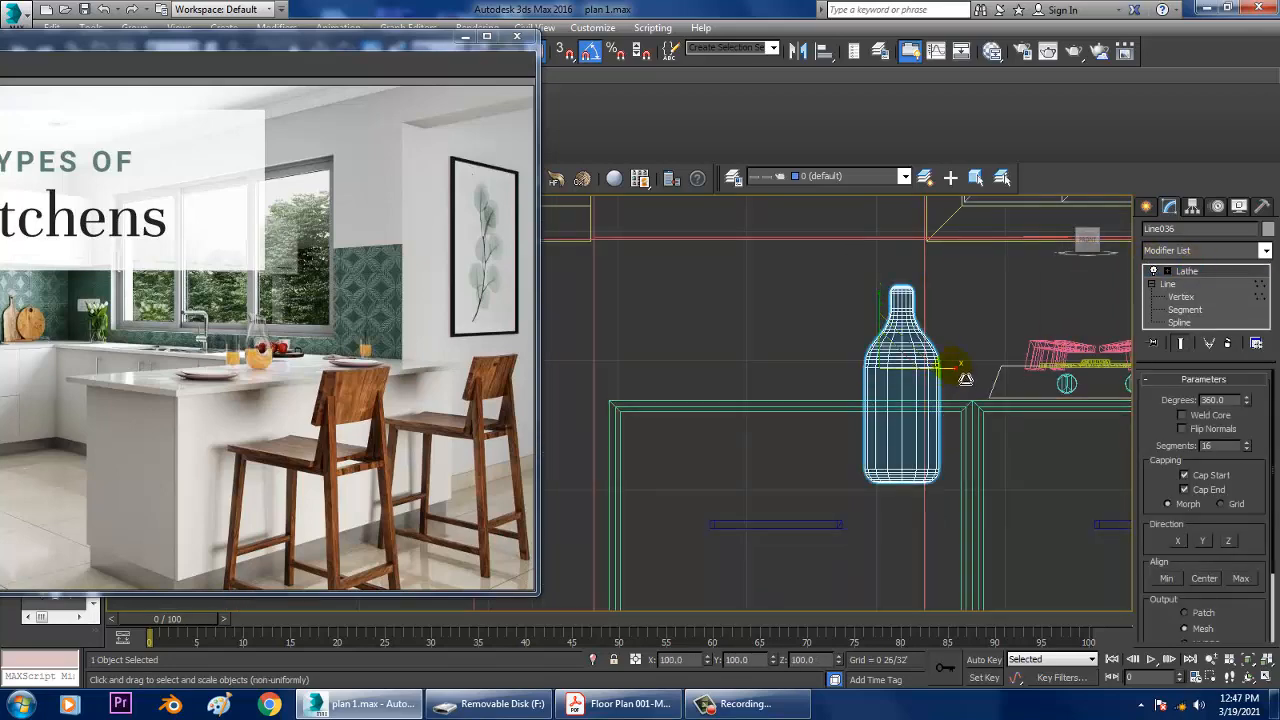
left_click_drag(959, 370, 925, 443)
key("alt+w")
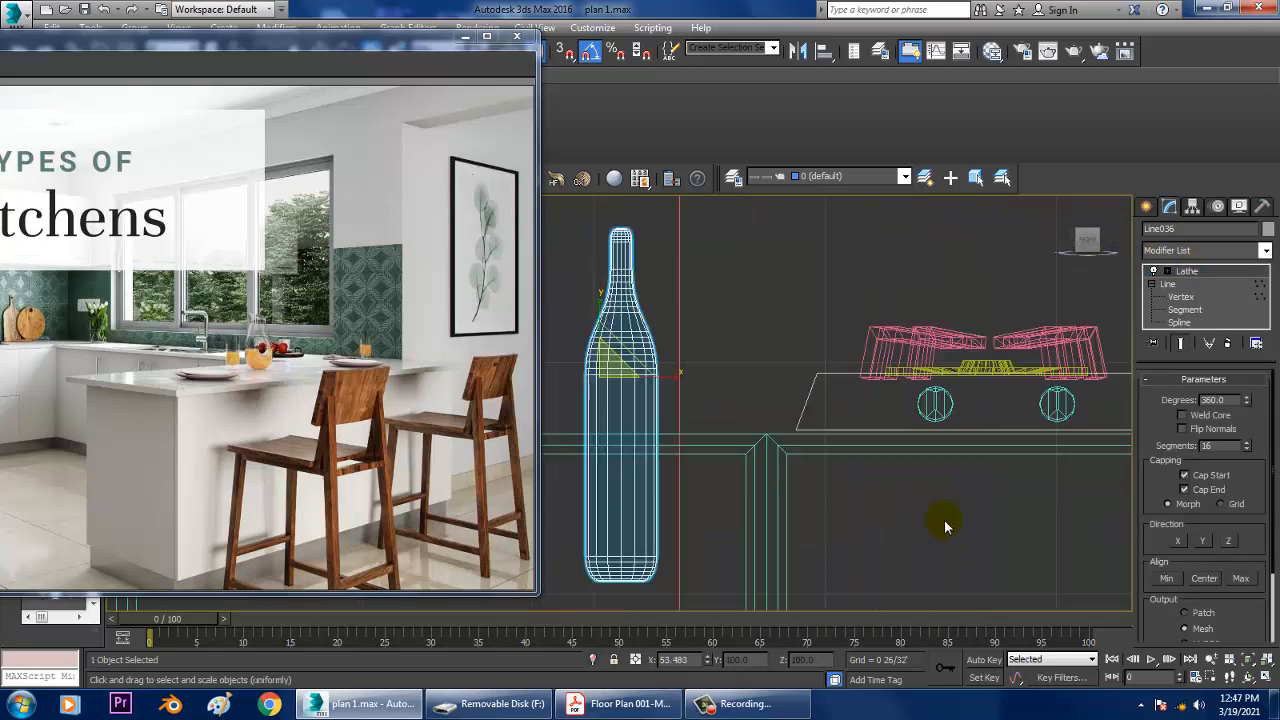
Scale the flattened bottle along its depth to about 59% to give it a rounder cross-section
key("alt+w")
middle_click_drag(942, 502, 825, 457, "alt")
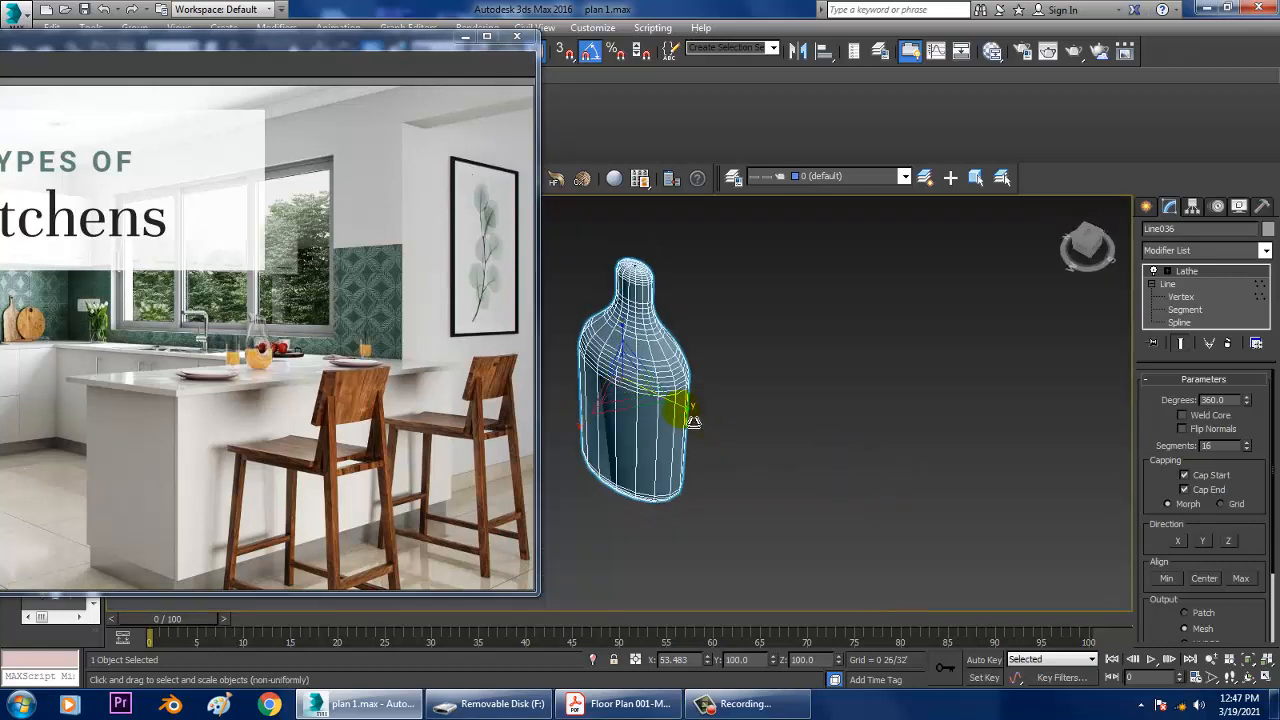
left_click_drag(691, 423, 658, 415)
middle_click_drag(671, 400, 726, 343, "alt")
middle_click_drag(682, 403, 740, 523, "alt")
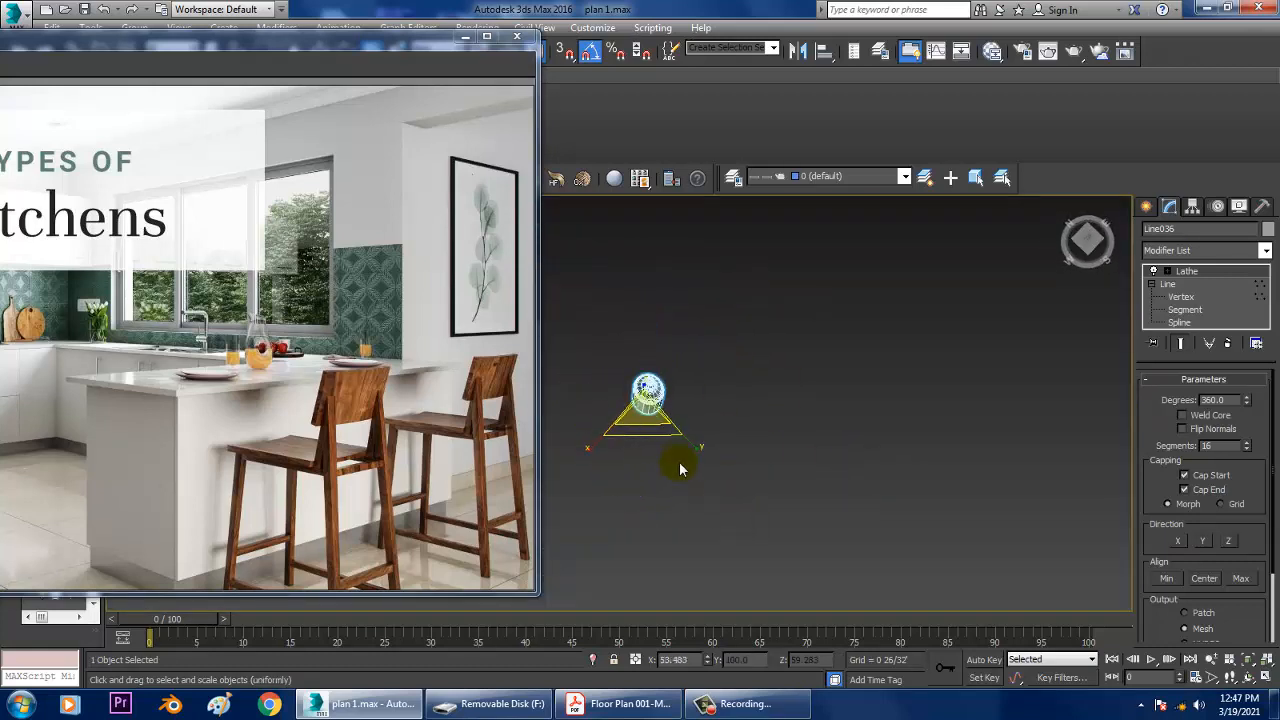
middle_click_drag(706, 444, 703, 305, "alt")
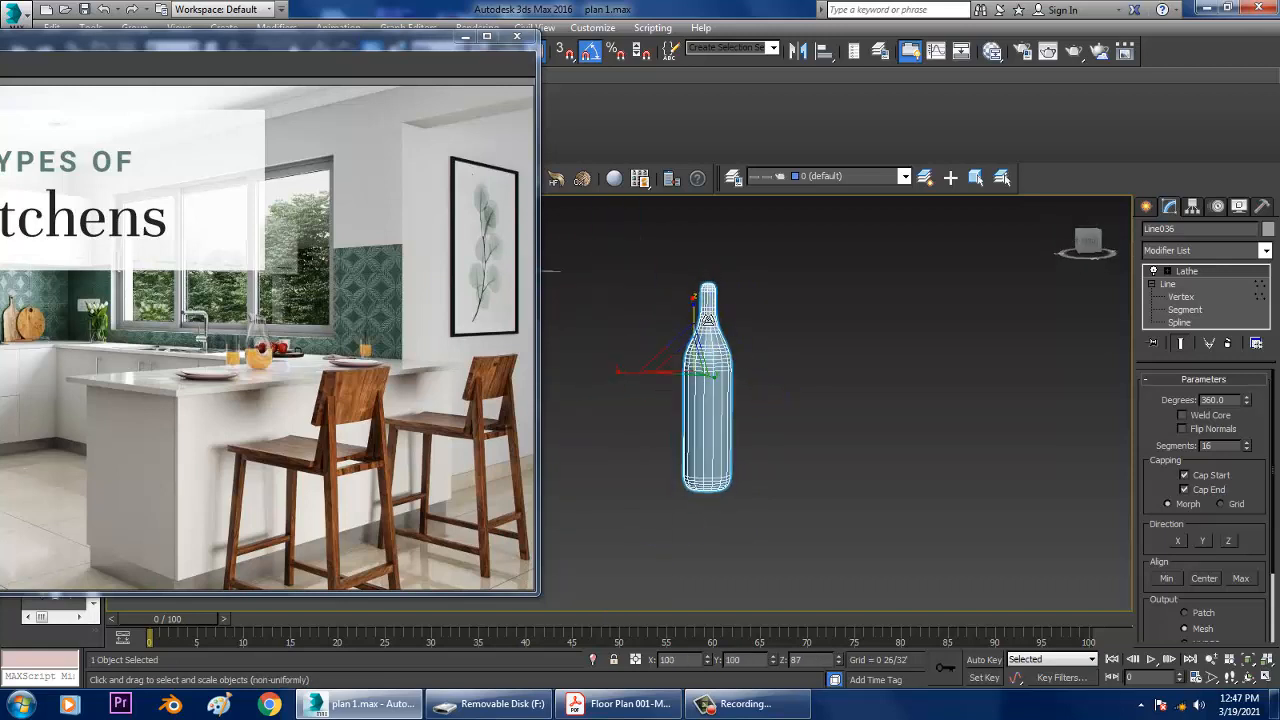
Move the bottle along Y into the kitchen, onto the countertop in the corner beside the stove
key("w")
scroll(760, 340, "down", 6)
middle_click_drag(811, 366, 976, 485)
left_click_drag(940, 471, 737, 405)
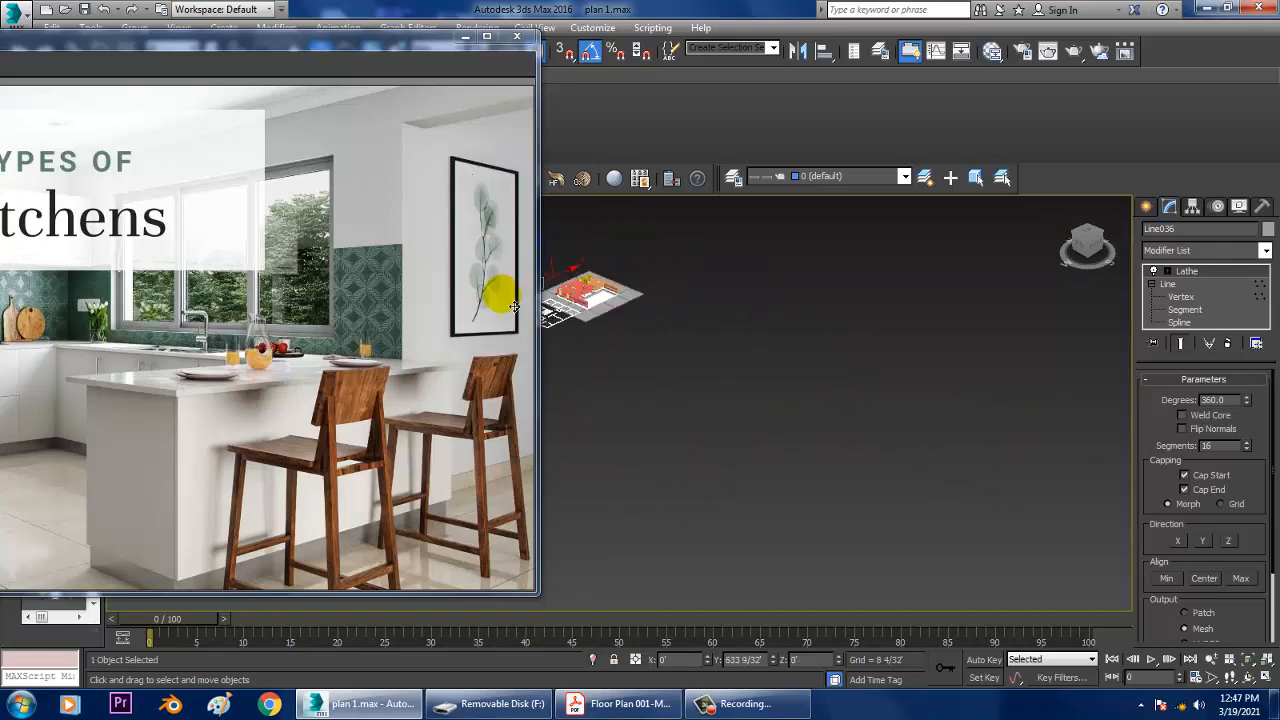
scroll(545, 294, "up", 6)
scroll(775, 398, "down", 3)
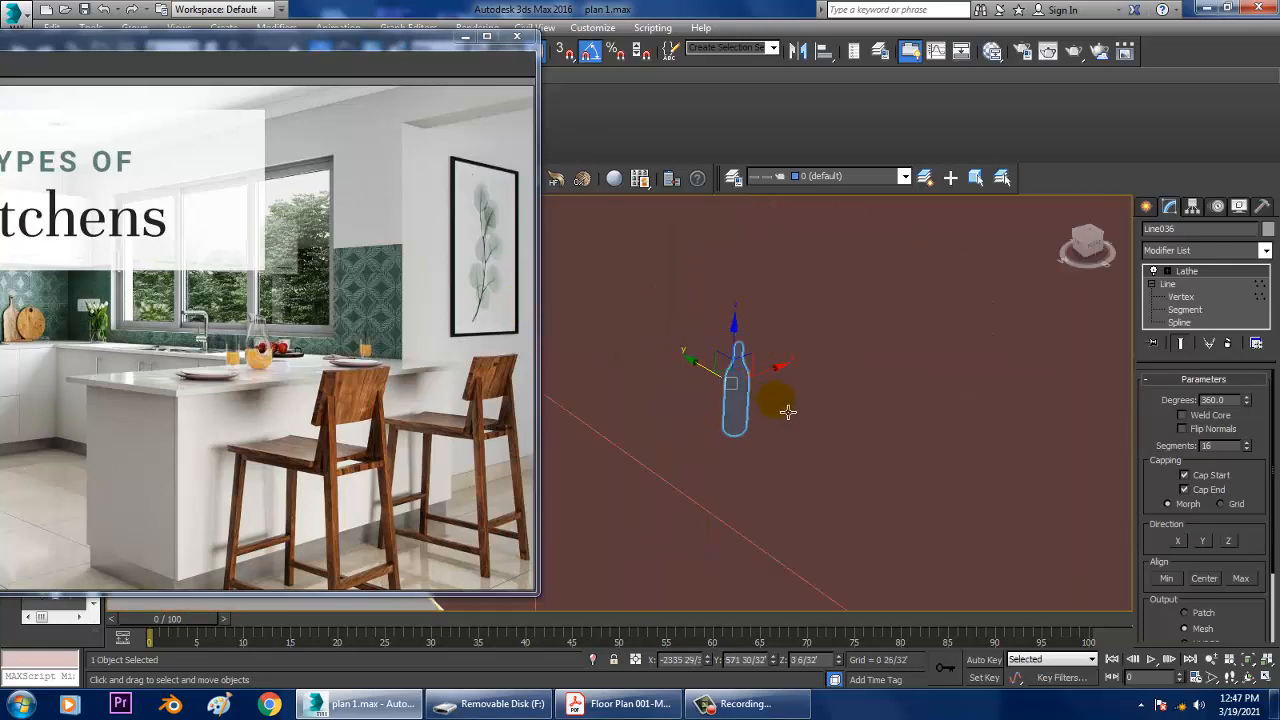
scroll(788, 412, "down", 8)
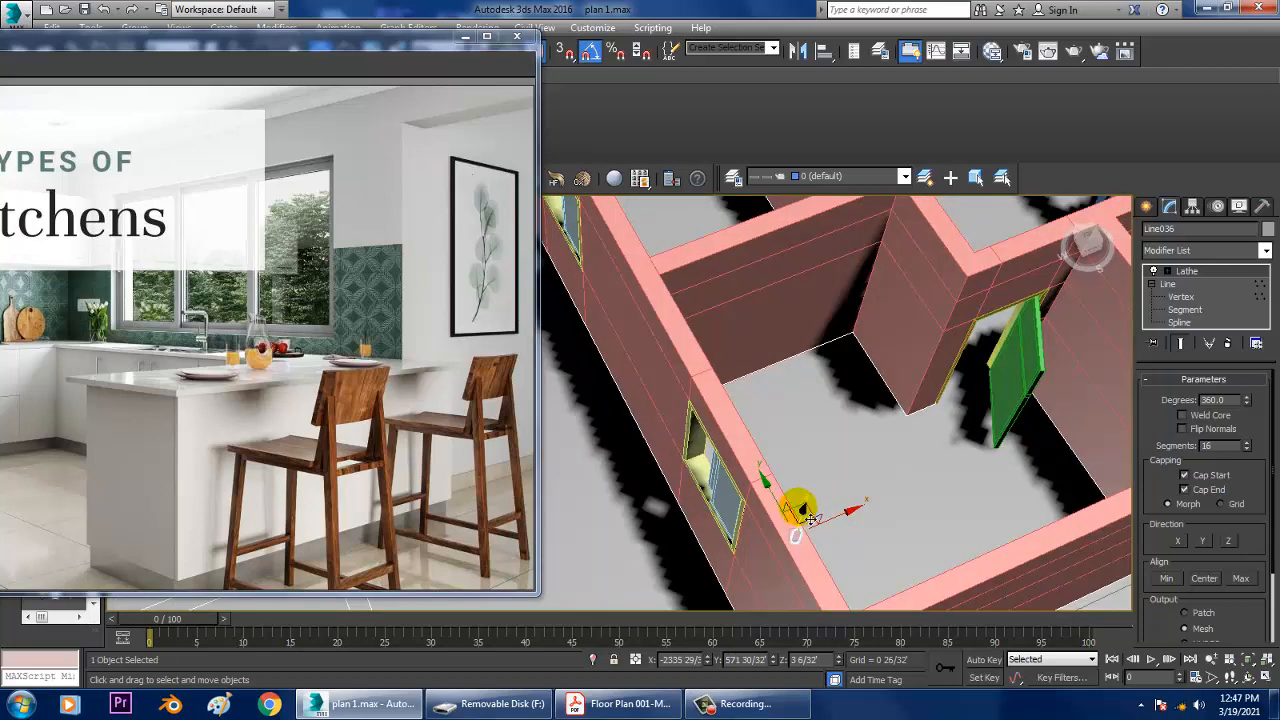
scroll(812, 517, "down", 2)
scroll(790, 480, "up", 6)
scroll(833, 388, "down", 3)
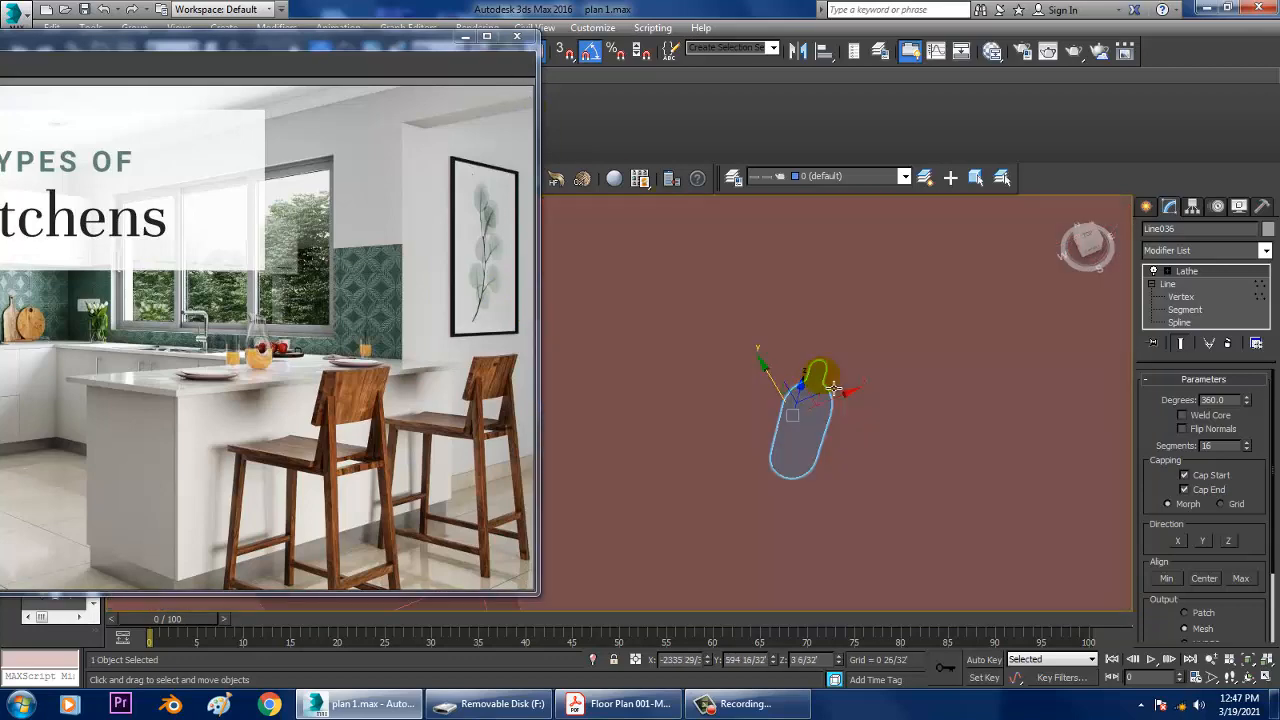
scroll(833, 388, "down", 5)
scroll(745, 365, "up", 3)
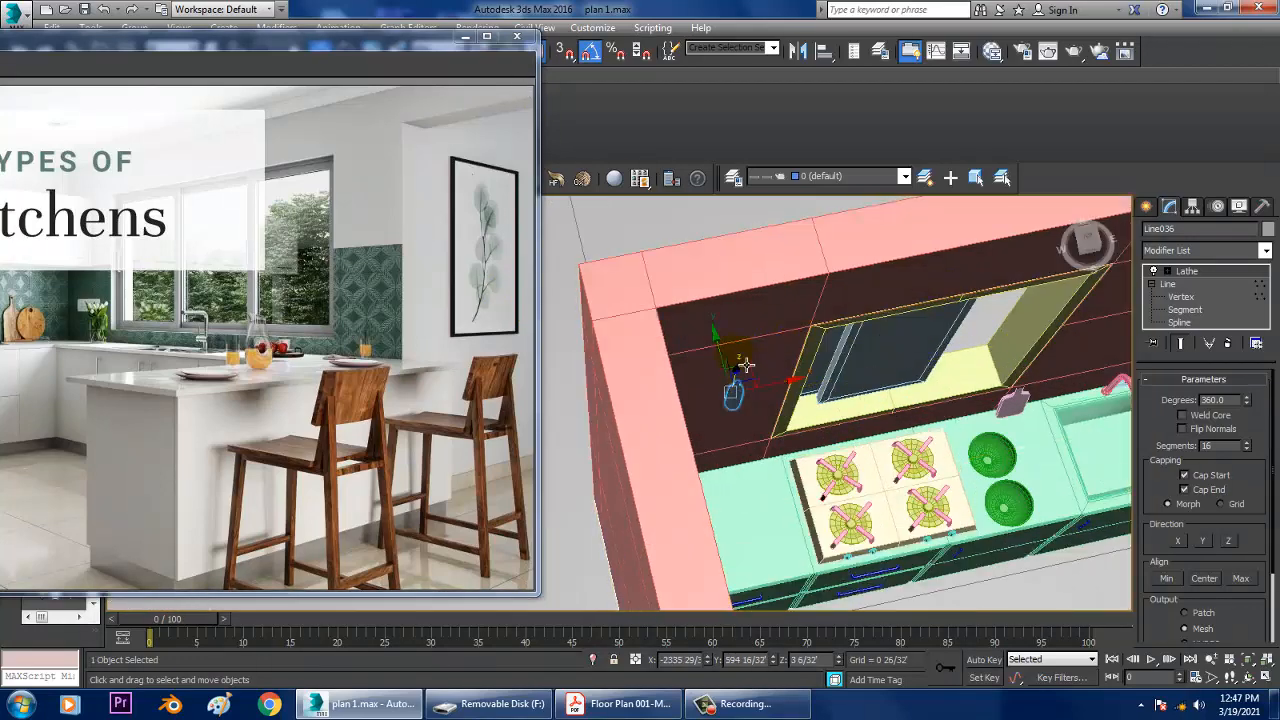
scroll(775, 465, "up", 6)
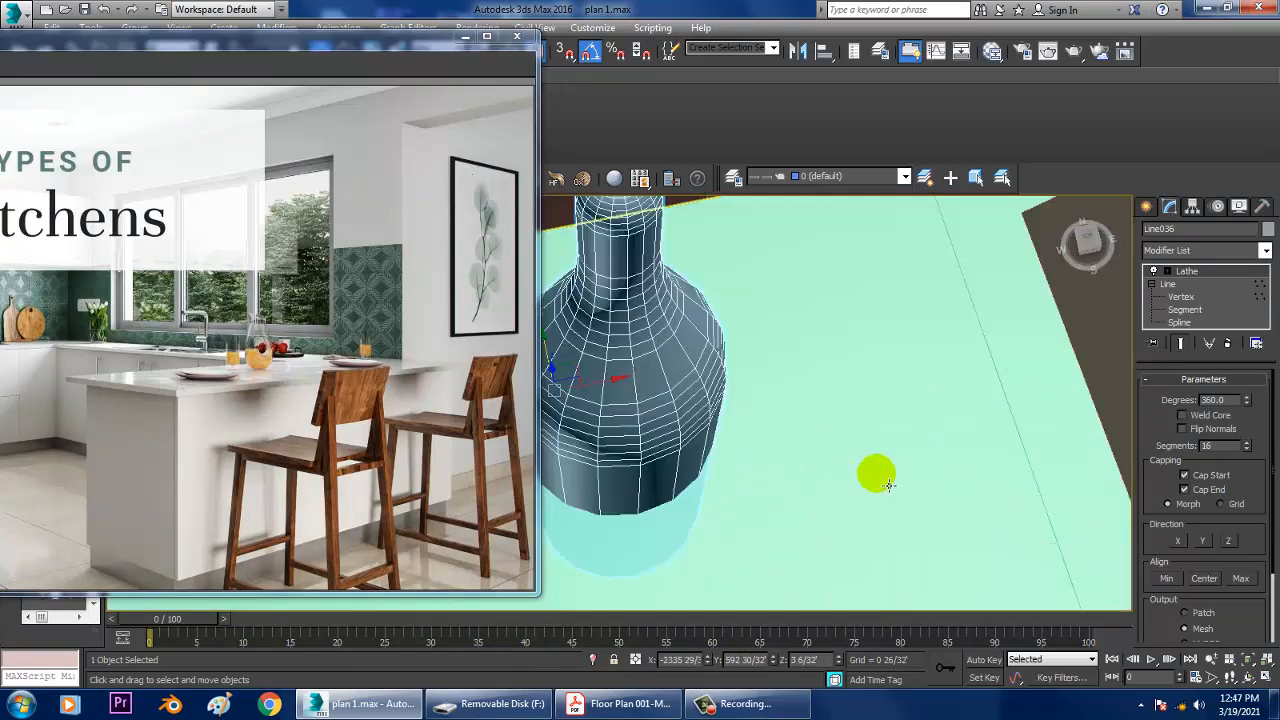
Scale the bottle down uniformly and raise it along Z out of the countertop surface
scroll(791, 371, "down", 5)
key("r")
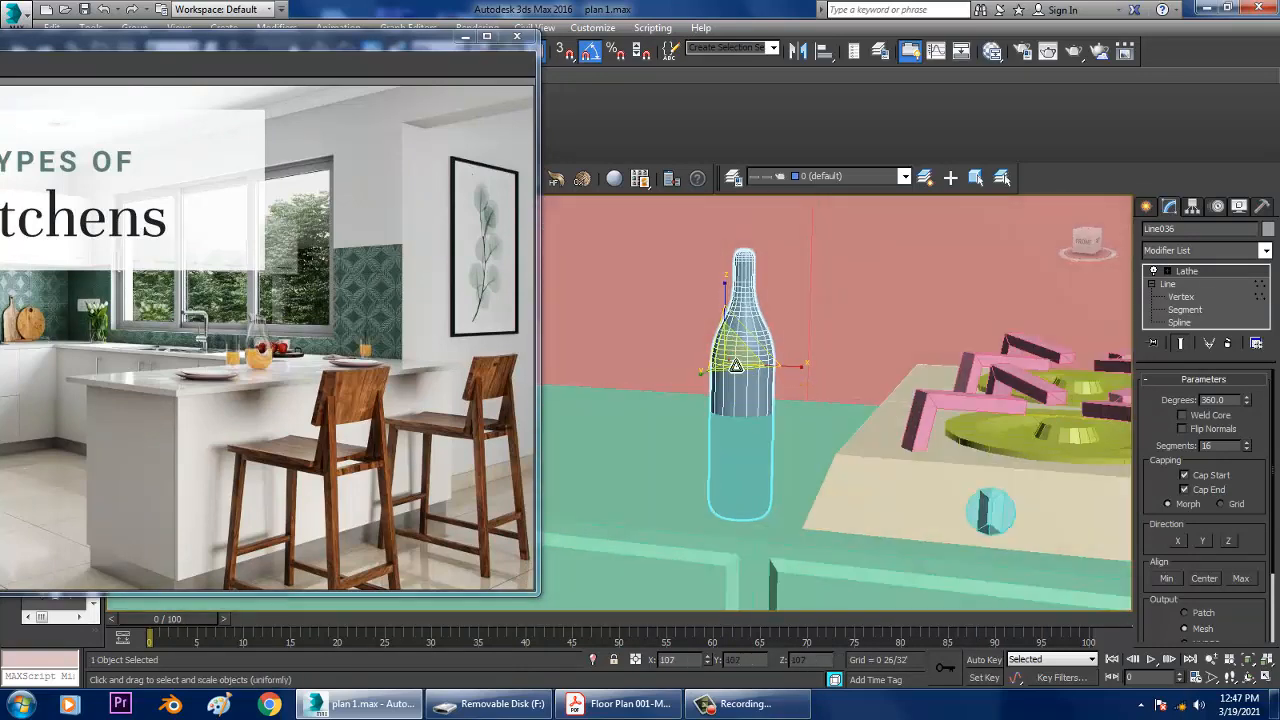
left_click_drag(729, 360, 746, 372)
key("w")
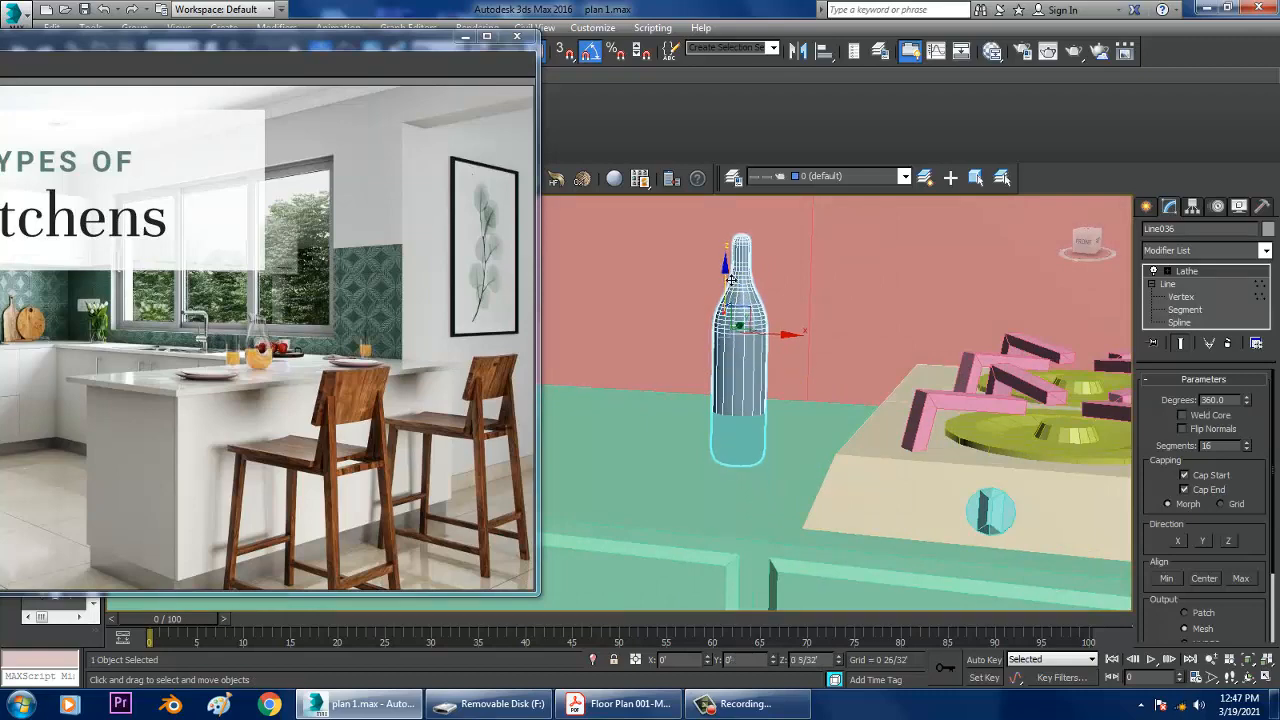
left_click_drag(735, 322, 733, 248)
scroll(735, 260, "down", 10)
scroll(809, 355, "up", 12)
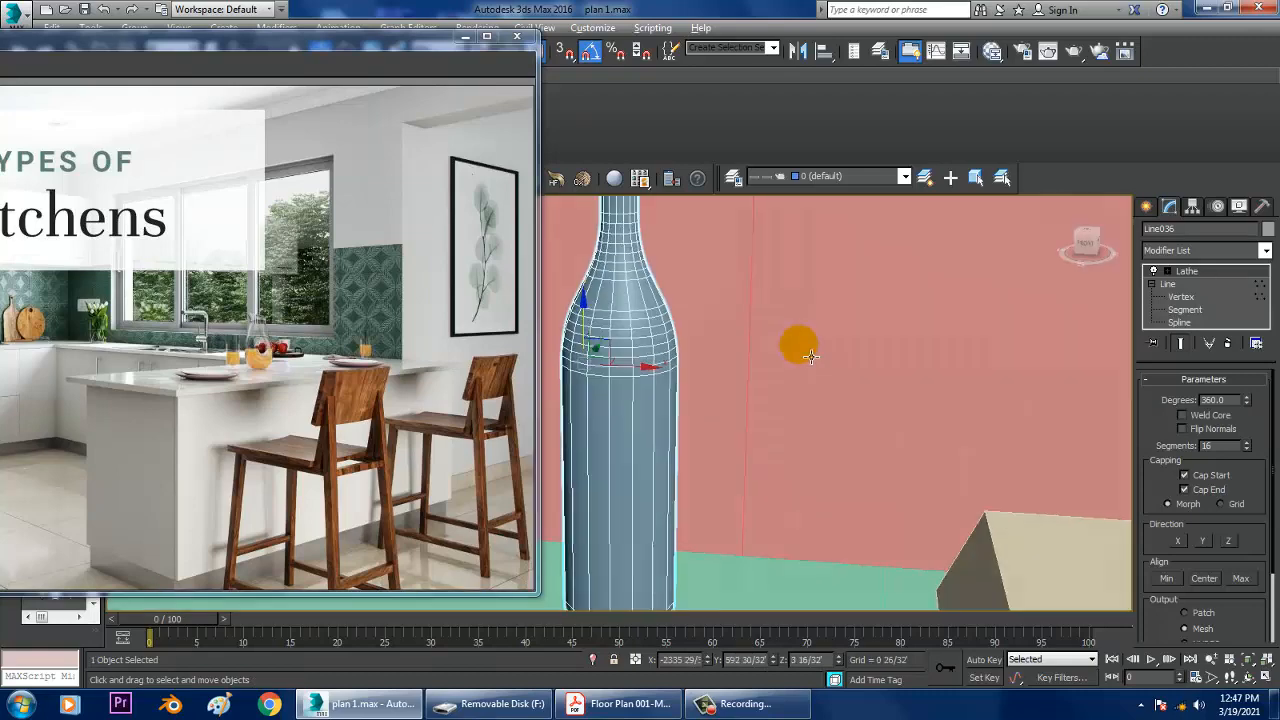
Scale the bottle down slightly more and adjust its height so it stands on the countertop
scroll(726, 398, "down", 5)
scroll(818, 374, "up", 2)
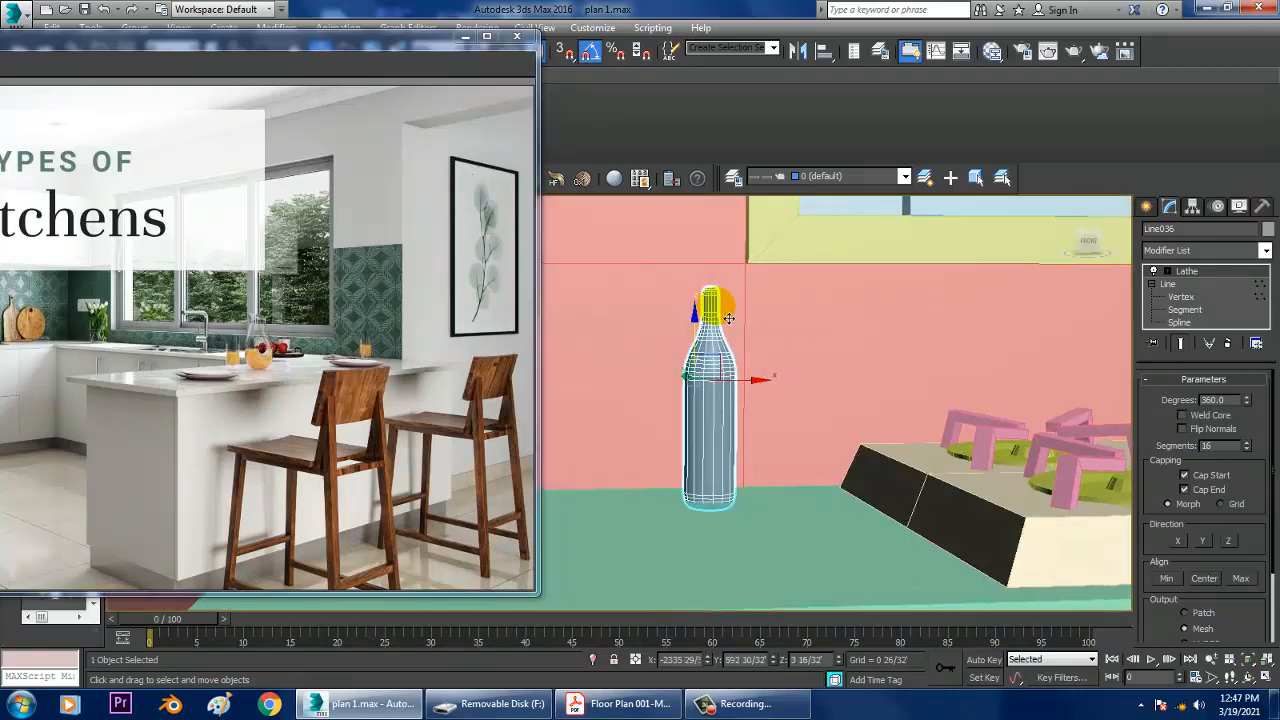
key("r")
mouse_move(686, 306)
left_mouse_down()
mouse_move(719, 373)
mouse_move(700, 345)
mouse_move(697, 363)
mouse_move(720, 365)
left_mouse_up()
key("w")
middle_click_drag(703, 337, 726, 371, "alt")
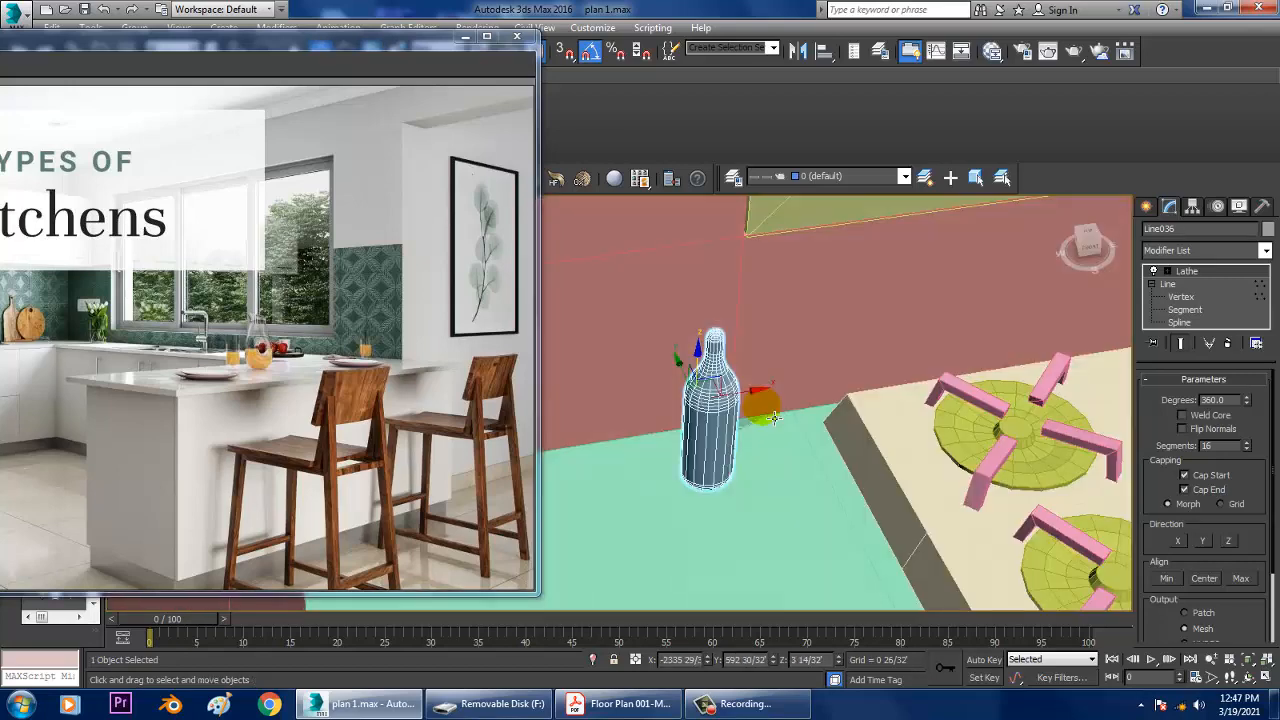
Copy the bottle along X to stand beside the original on the countertop, and save the scene
mouse_move(693, 378)
left_mouse_down()
mouse_move(684, 358)
mouse_move(718, 388)
mouse_move(796, 380)
left_mouse_up()
left_click(655, 420)
middle_click_drag(750, 432, 814, 406, "alt")
scroll(680, 366, "up", 3)
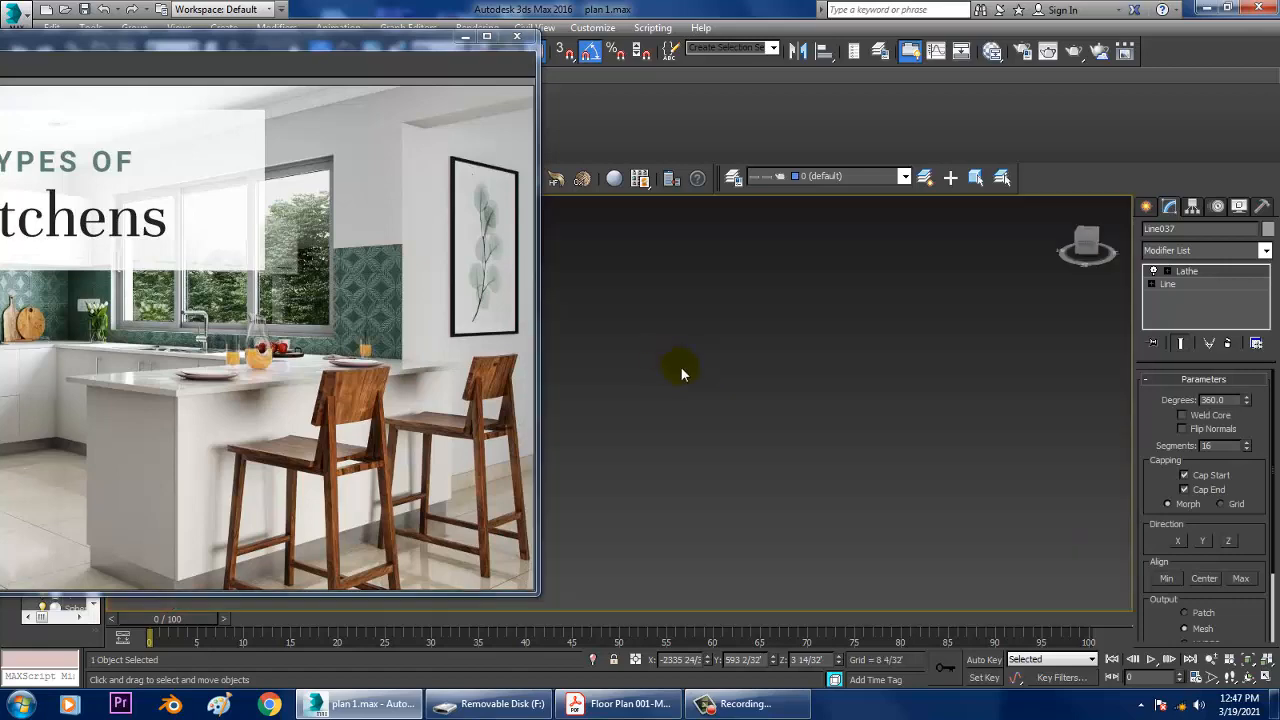
key("z")
scroll(736, 393, "down", 4)
scroll(912, 456, "down", 5)
middle_click_drag(912, 456, 1060, 458, "alt")
middle_click_drag(1060, 458, 852, 498)
scroll(800, 475, "up", 5)
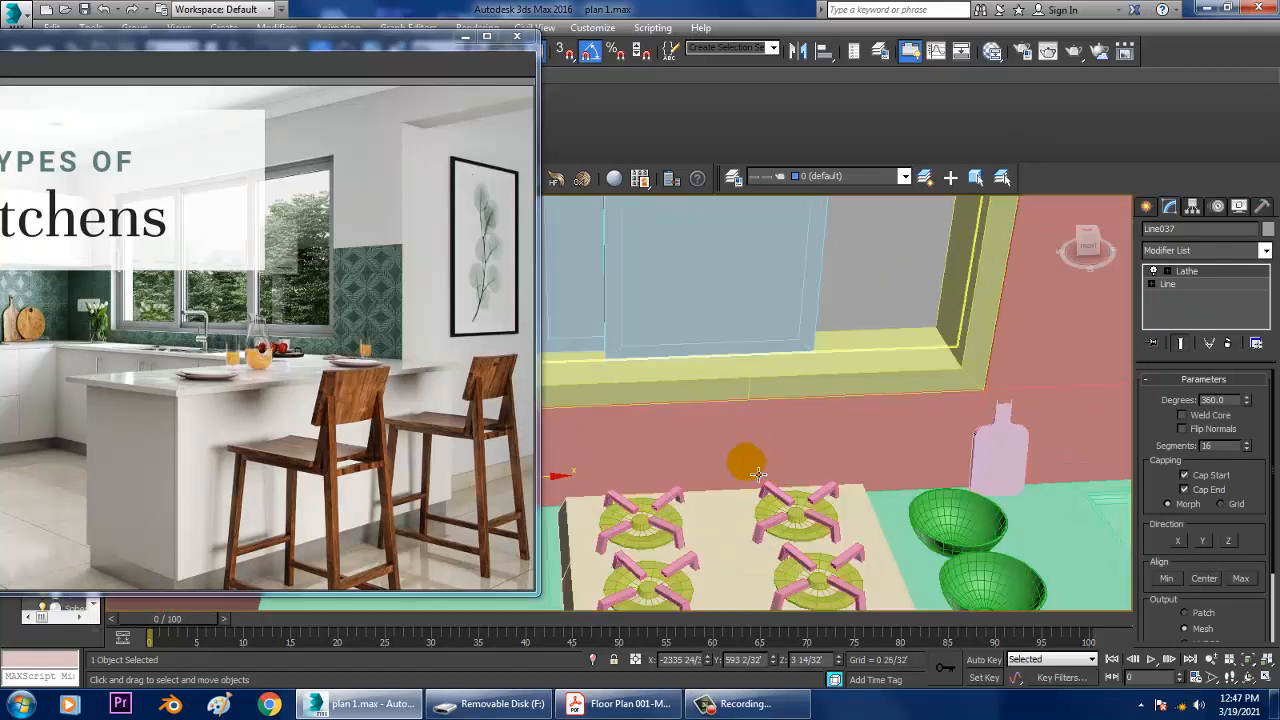
middle_click_drag(743, 457, 868, 461)
key("ctrl+s")
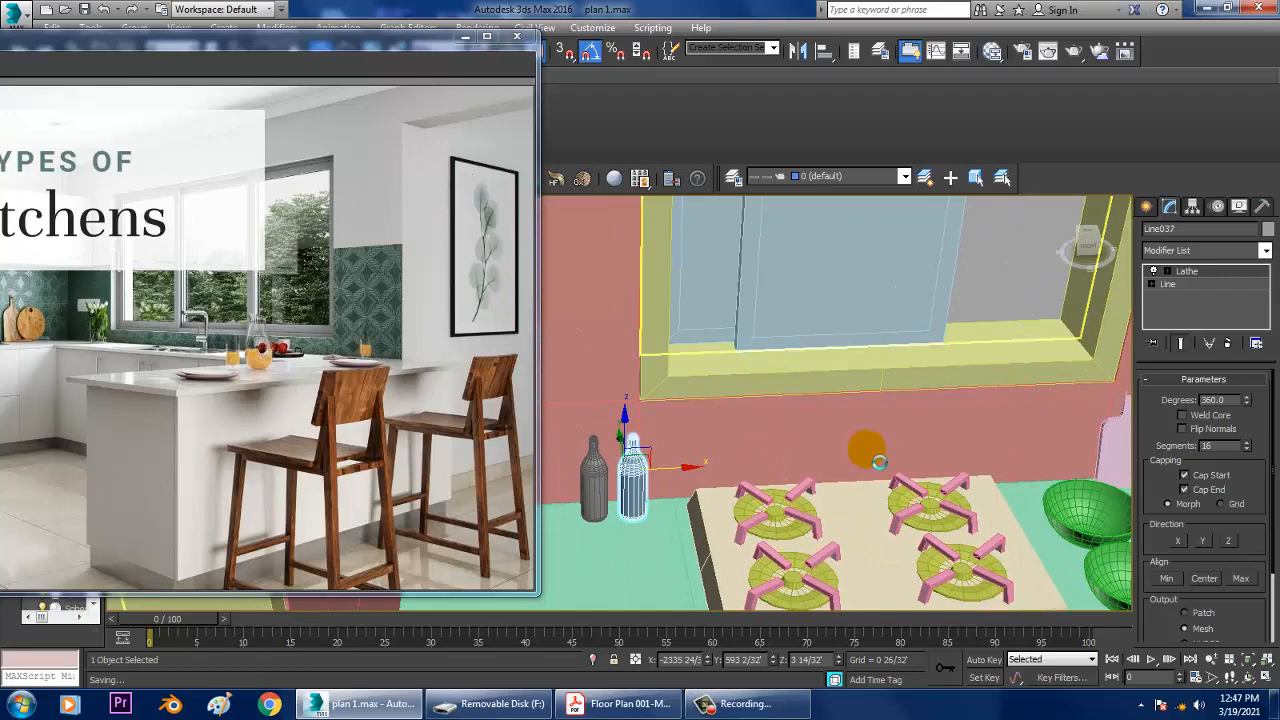
scroll(878, 461, "down", 3)
left_click_drag(210, 42, 588, 1)
left_click(1227, 7)
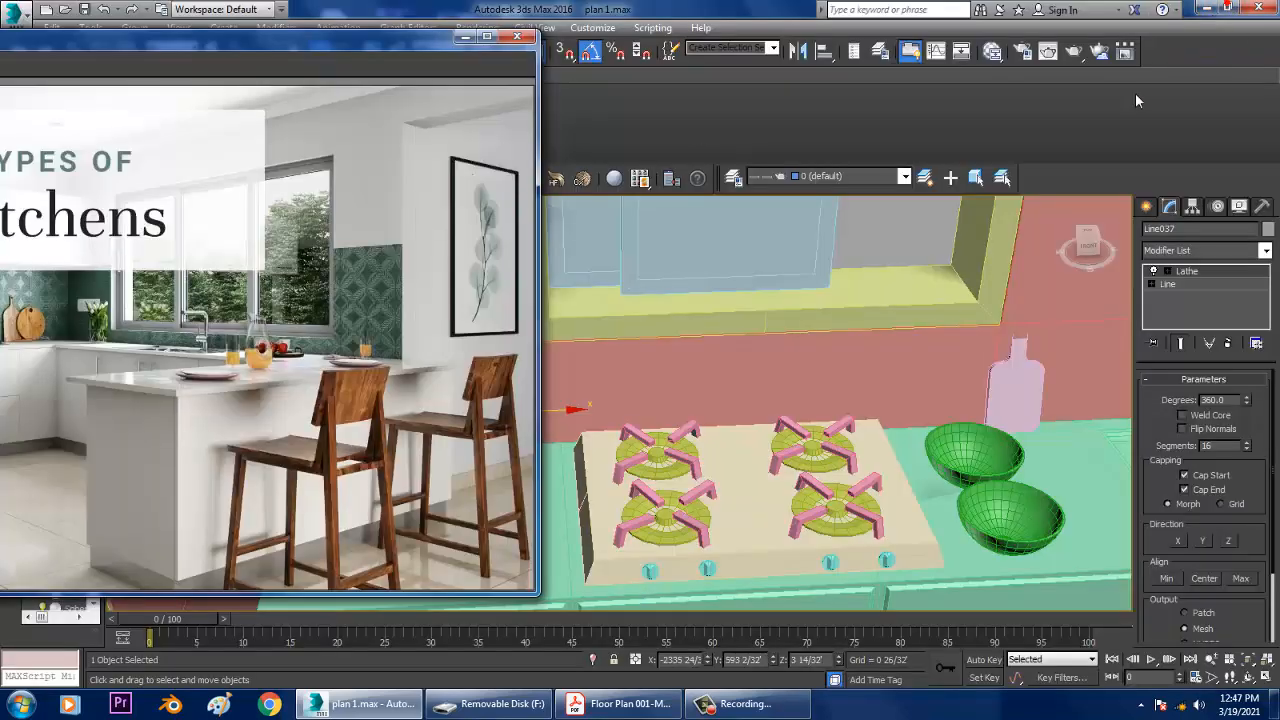
Create a box about 4 10/32' wide, 1 14/32' long and 3 11/32' high on the kitchen floor against the wall beside the green door
scroll(908, 348, "up", 3)
scroll(908, 348, "down", 5)
middle_click_drag(908, 348, 878, 478)
scroll(878, 478, "down", 5)
scroll(762, 478, "up", 4)
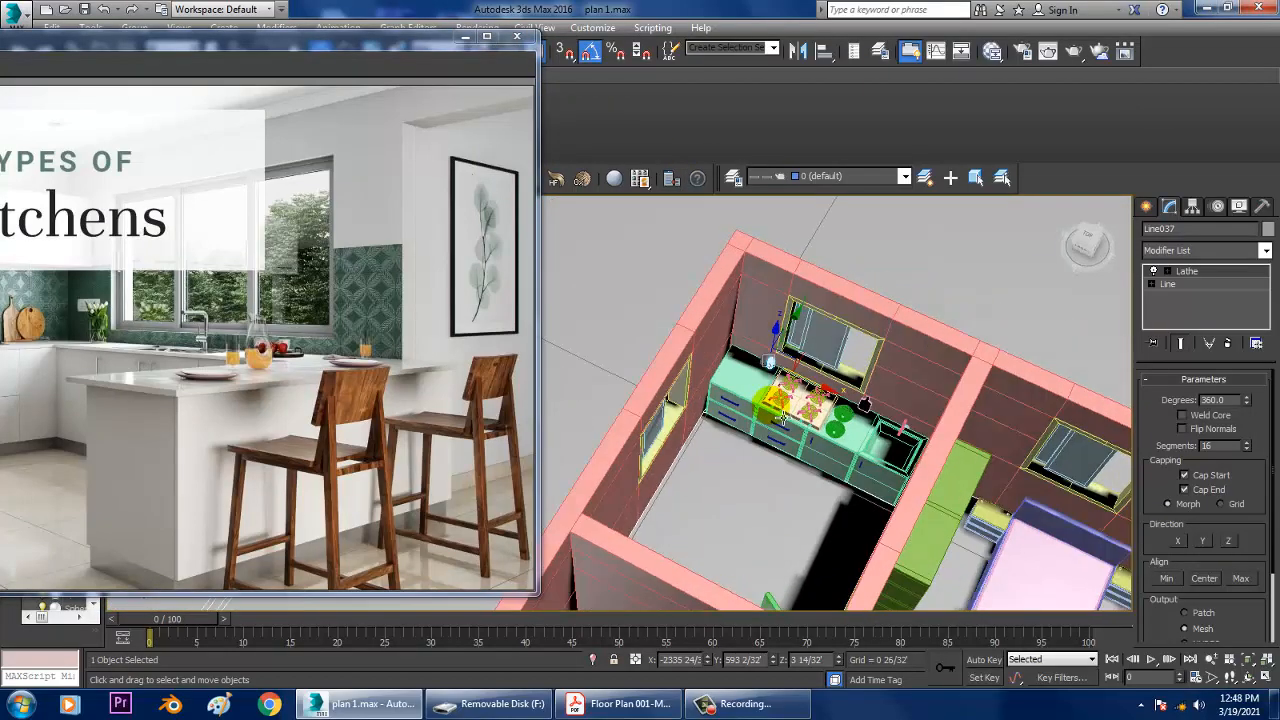
middle_click_drag(762, 478, 1140, 235, "alt")
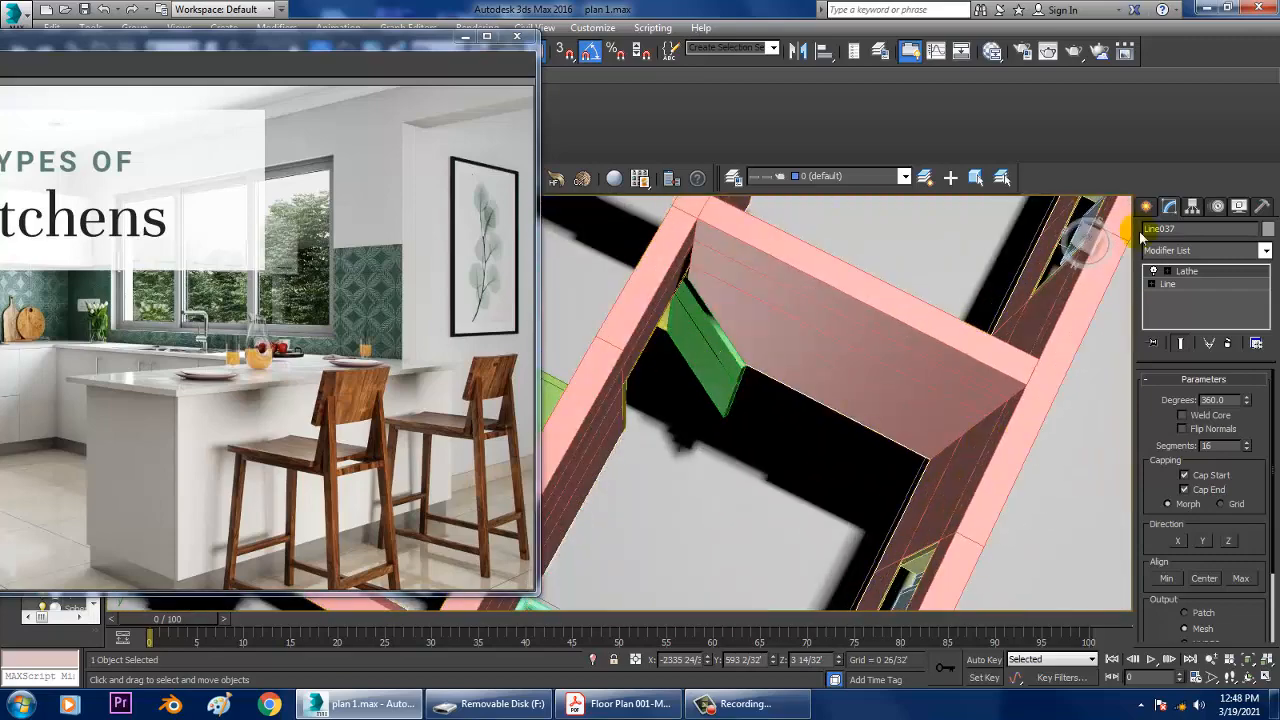
left_click(1147, 205)
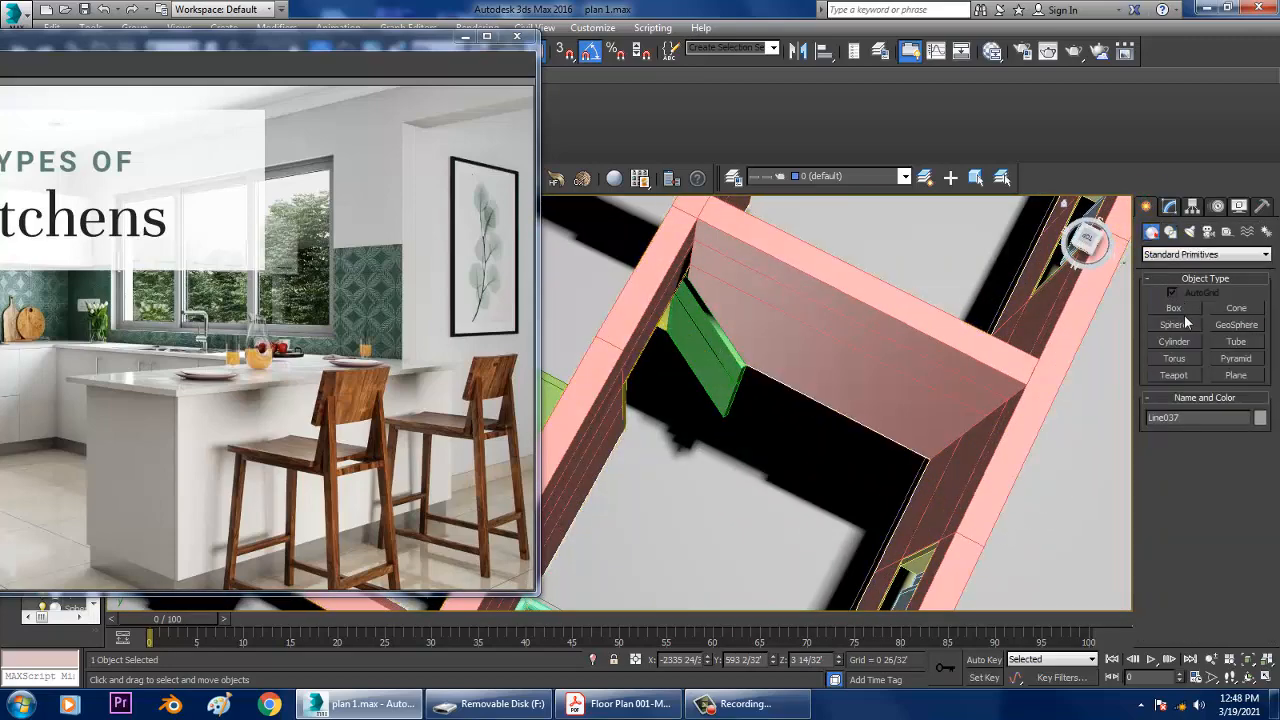
left_click(1184, 311)
left_click_drag(297, 44, 305, 11)
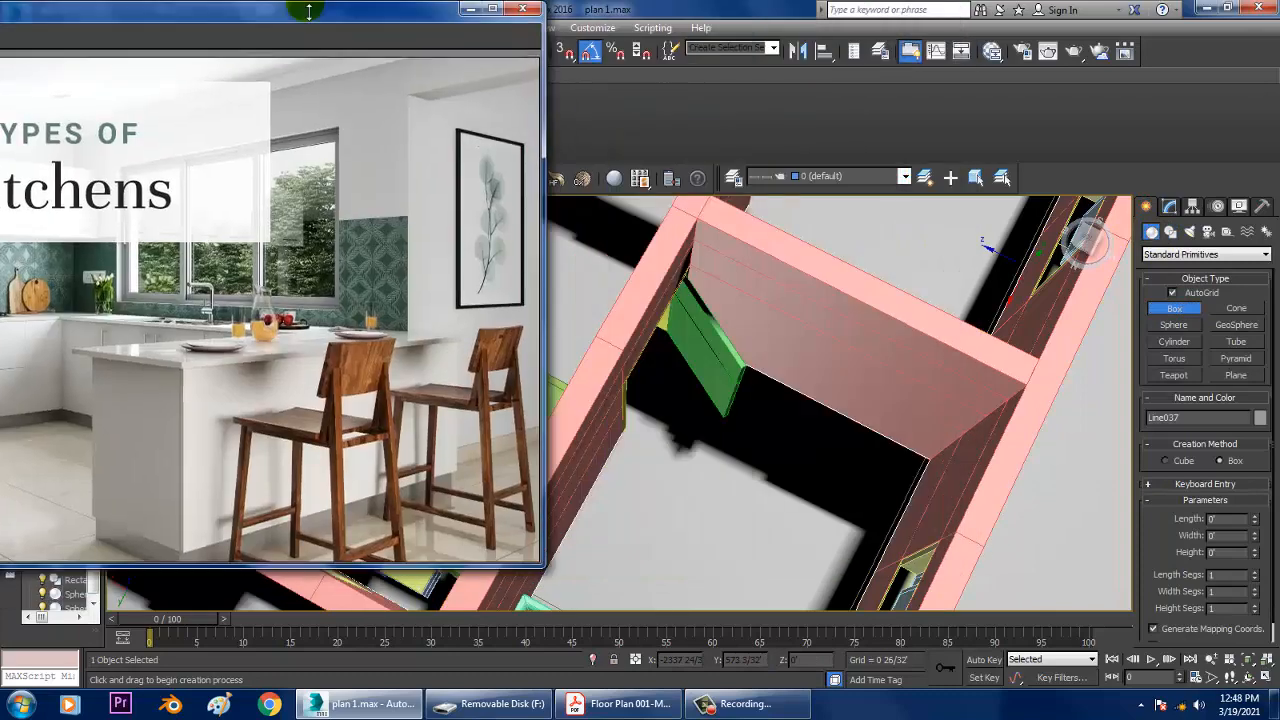
middle_click_drag(748, 366, 789, 473, "alt")
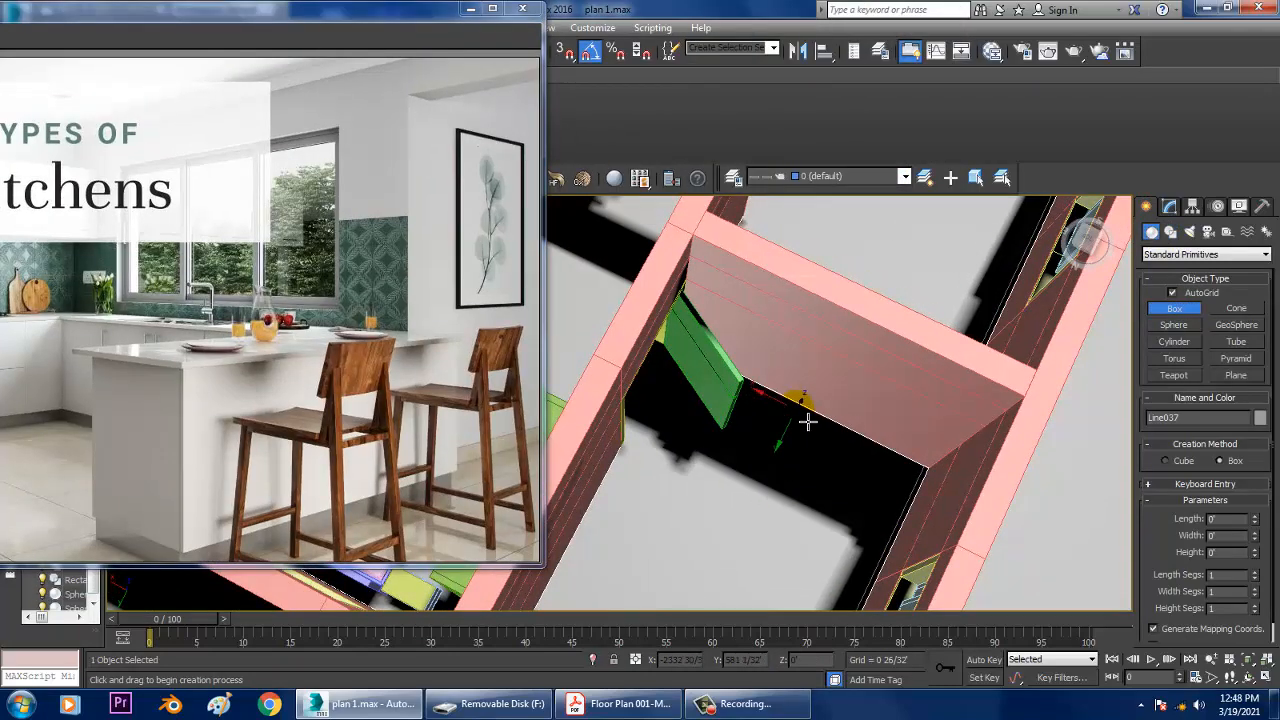
left_click_drag(807, 422, 907, 516)
left_click(910, 410)
Set the height of the new box beside the door to 5.8'
left_click(1169, 206)
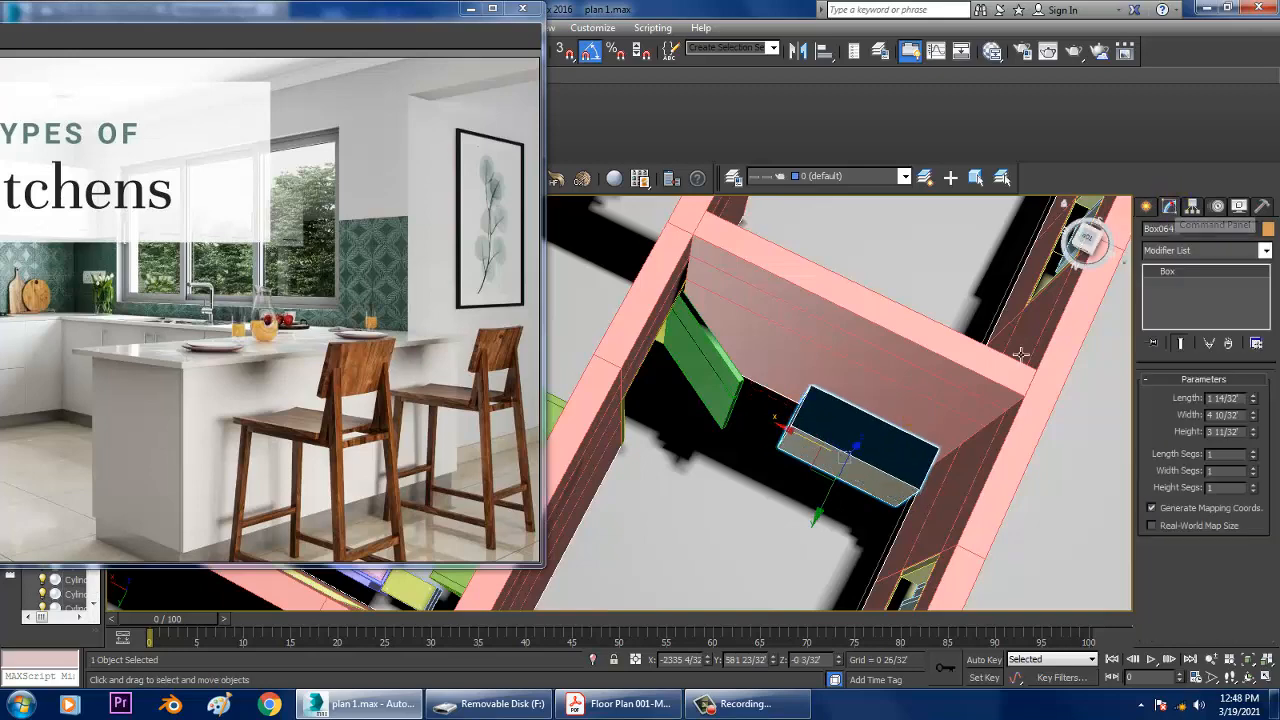
middle_click_drag(1021, 355, 828, 330, "alt")
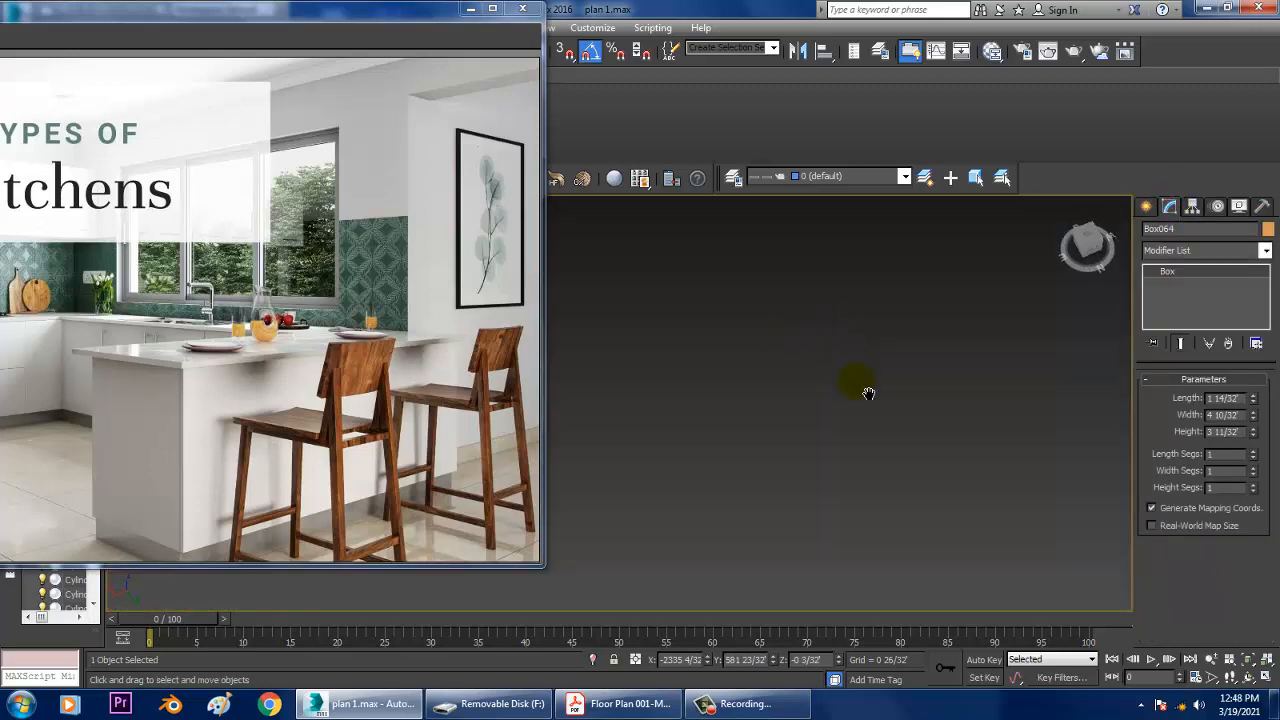
key("z")
scroll(866, 418, "down", 4)
mouse_move(866, 418)
middle_mouse_down("alt")
mouse_move(848, 400)
mouse_move(884, 430)
middle_mouse_up("alt")
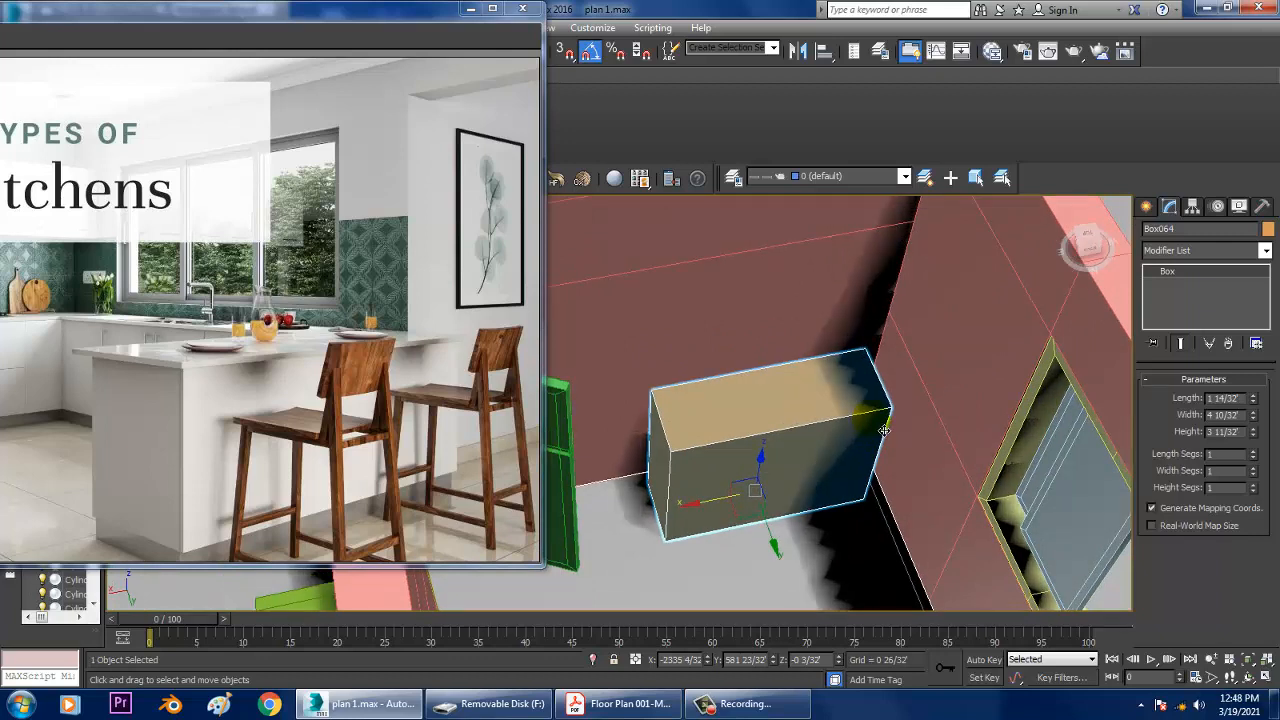
left_click_drag(1243, 432, 1052, 385)
type("5")
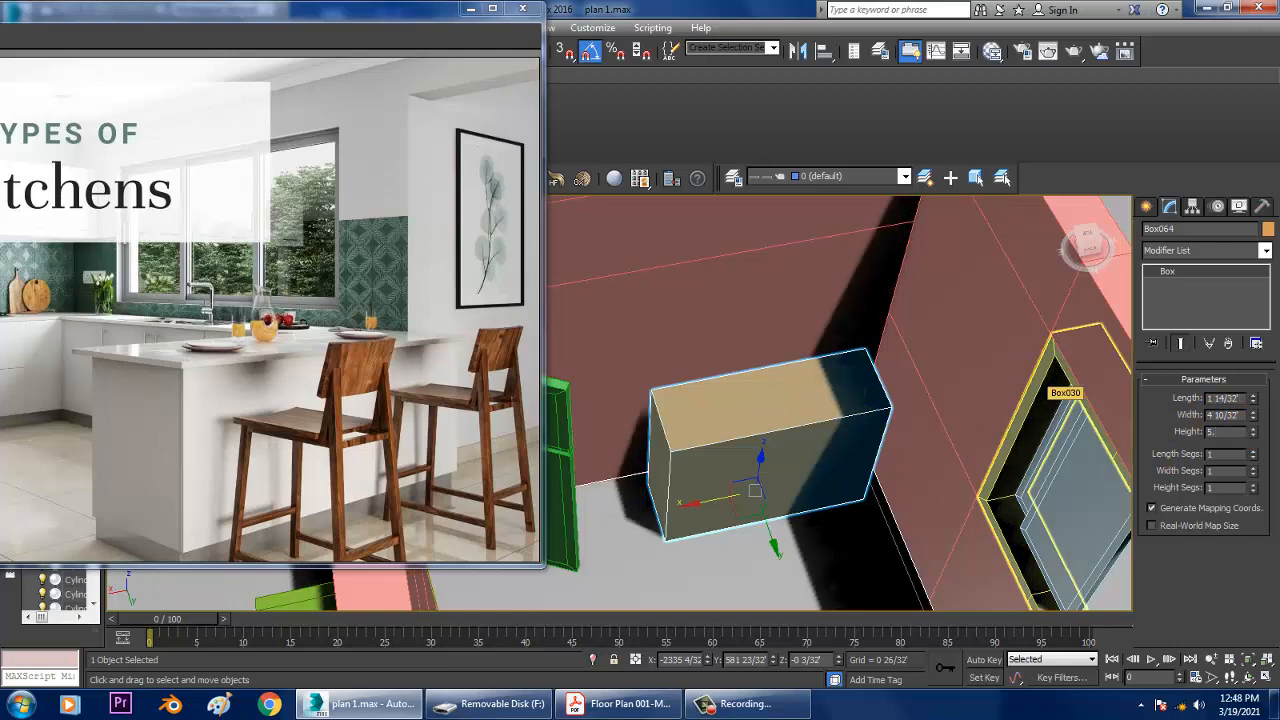
type(".8")
key("Return")
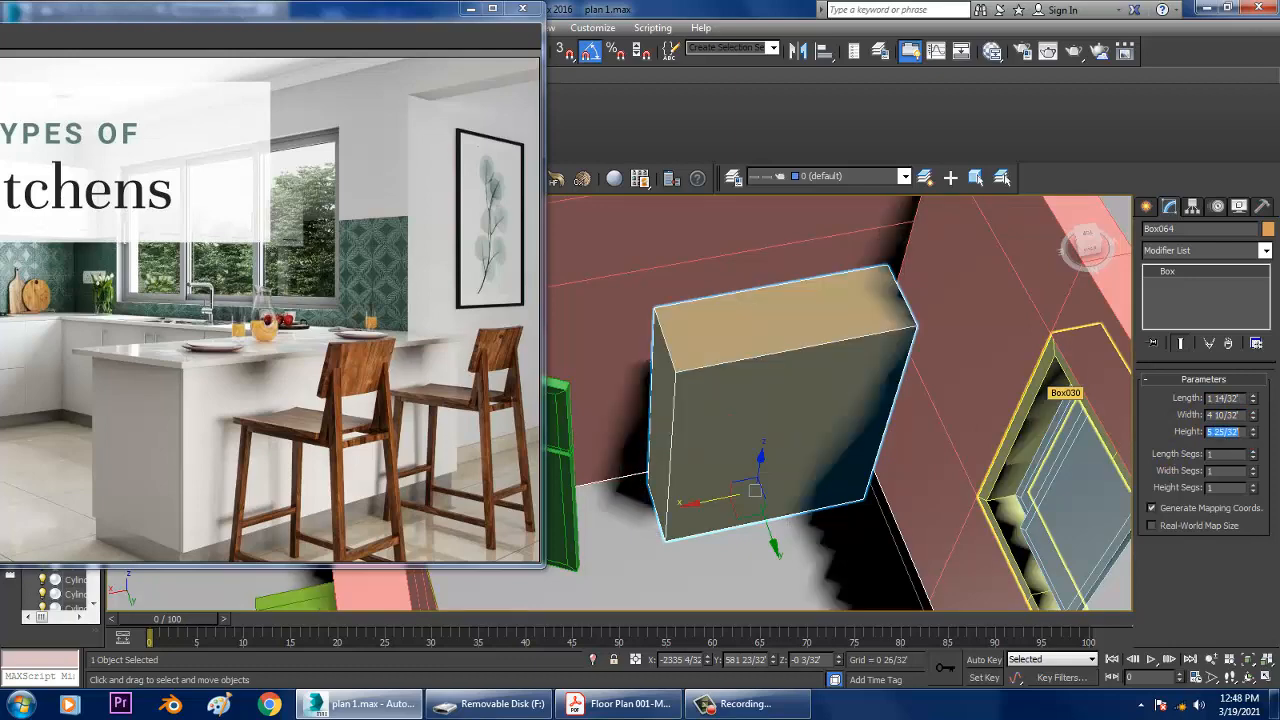
Set the width of the box against the kitchen wall to 2.5'
middle_click_drag(837, 280, 889, 412, "alt")
scroll(824, 376, "down", 3)
scroll(828, 392, "up", 3)
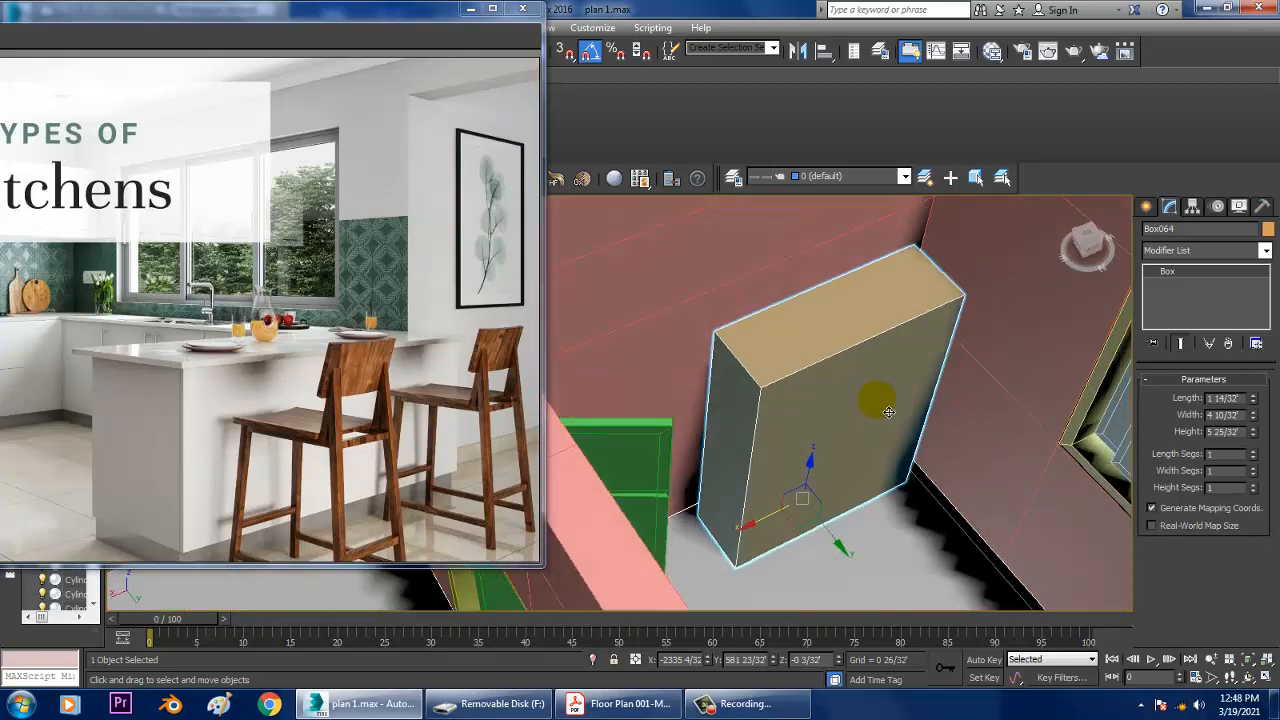
left_click(1251, 419)
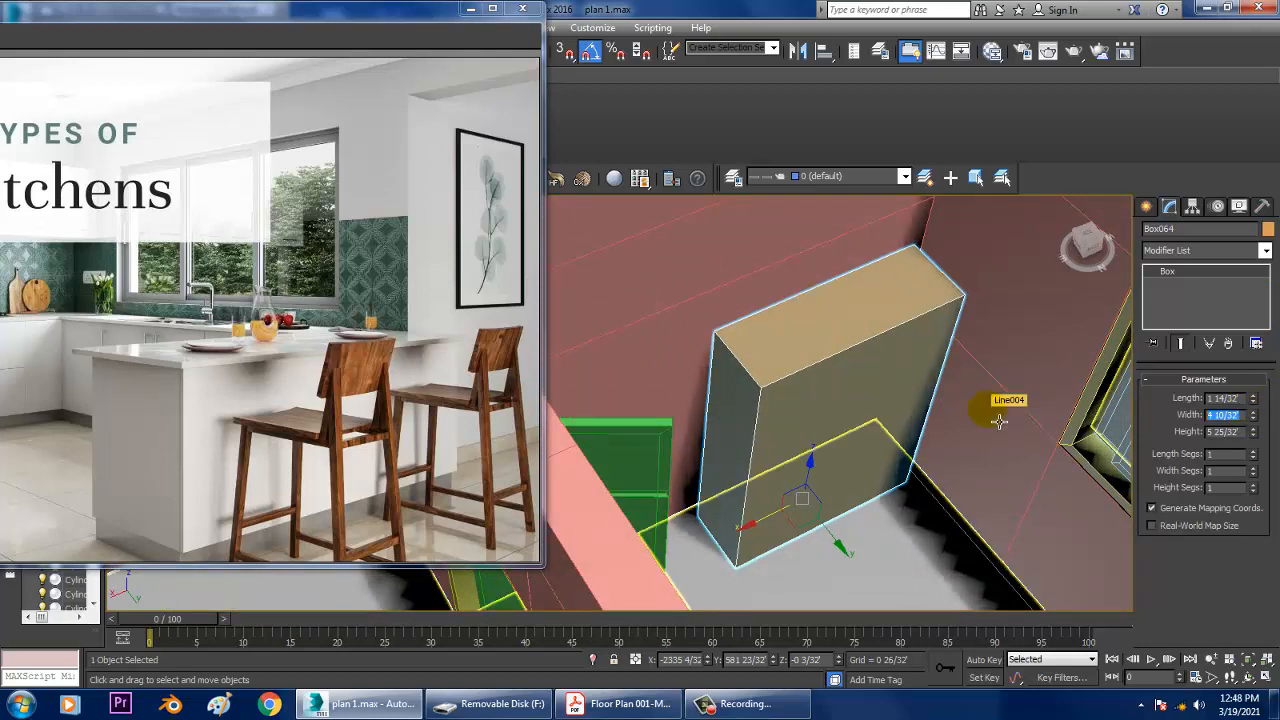
type("2")
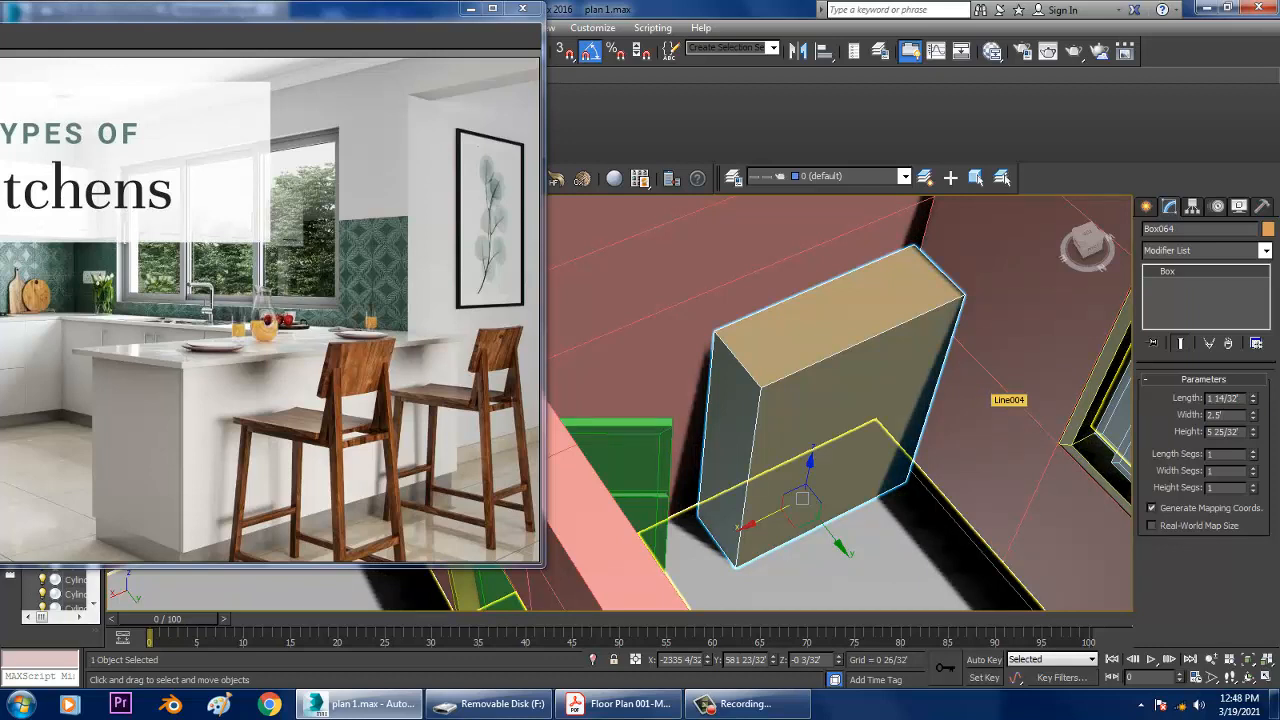
type(".5'")
key("Return")
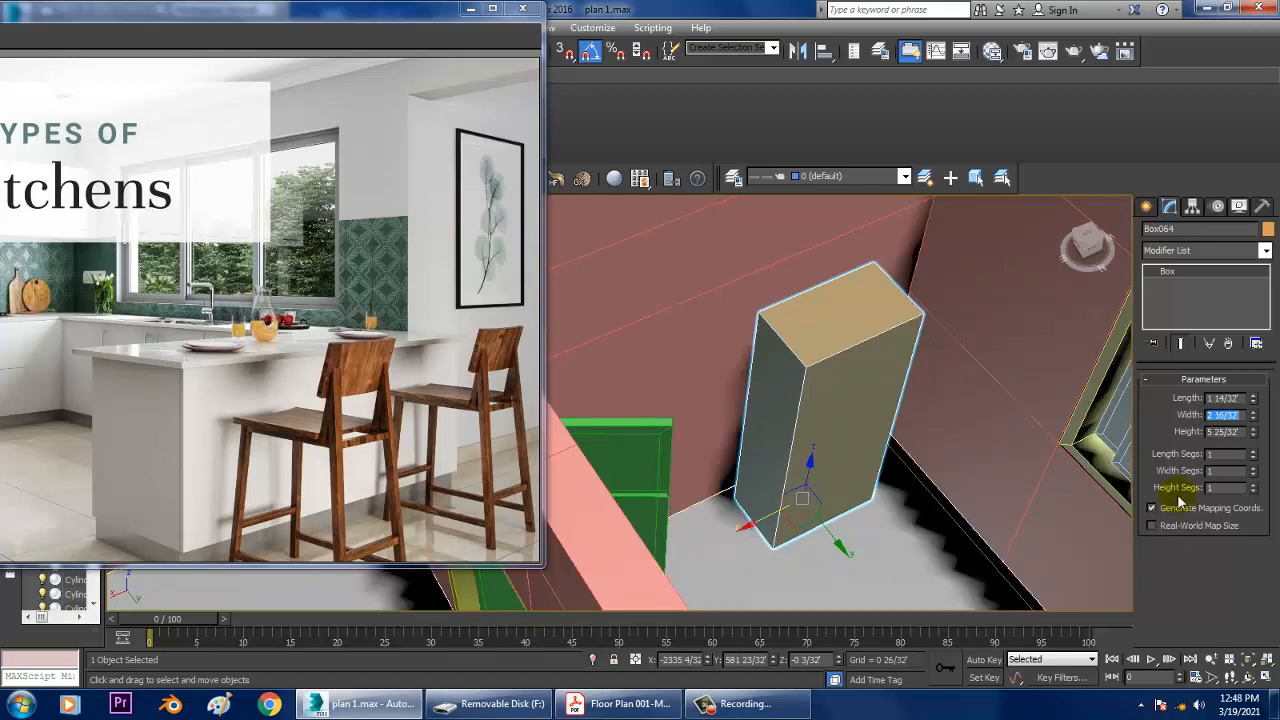
Undo the tall box's last width change and set its length to 2'
middle_click_drag(952, 408, 925, 411)
key("ctrl+z")
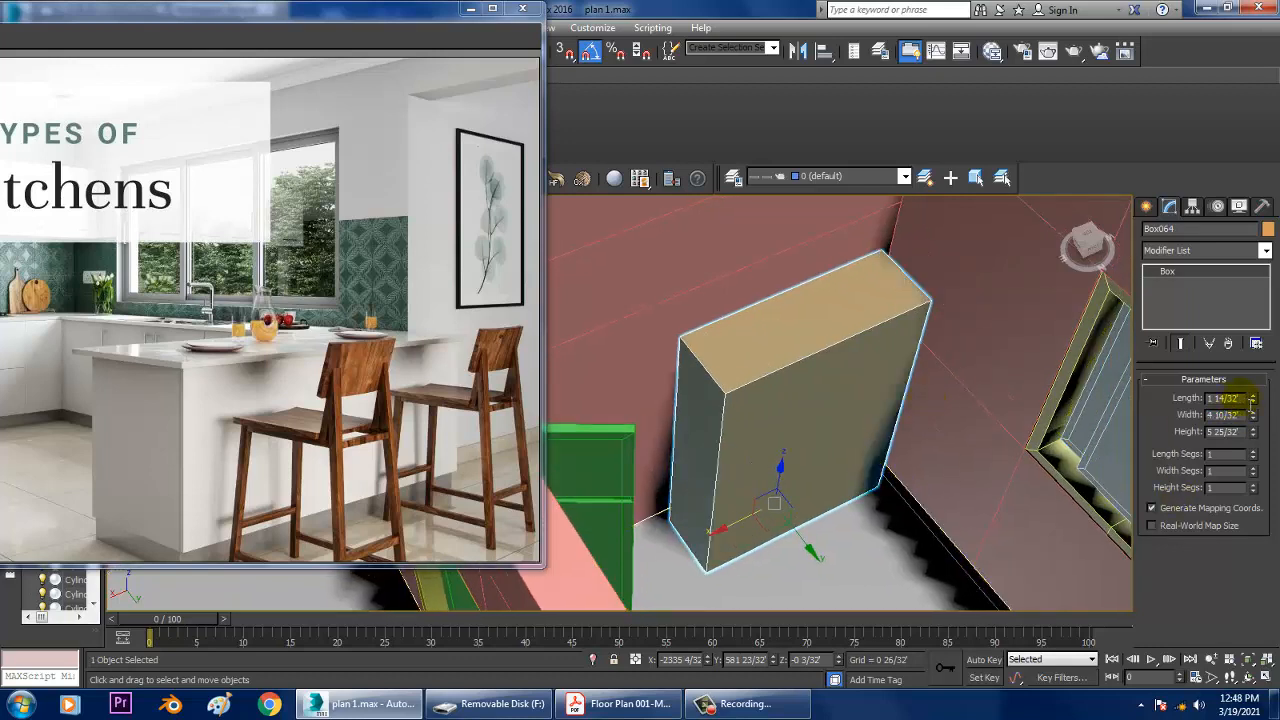
left_click(1247, 398)
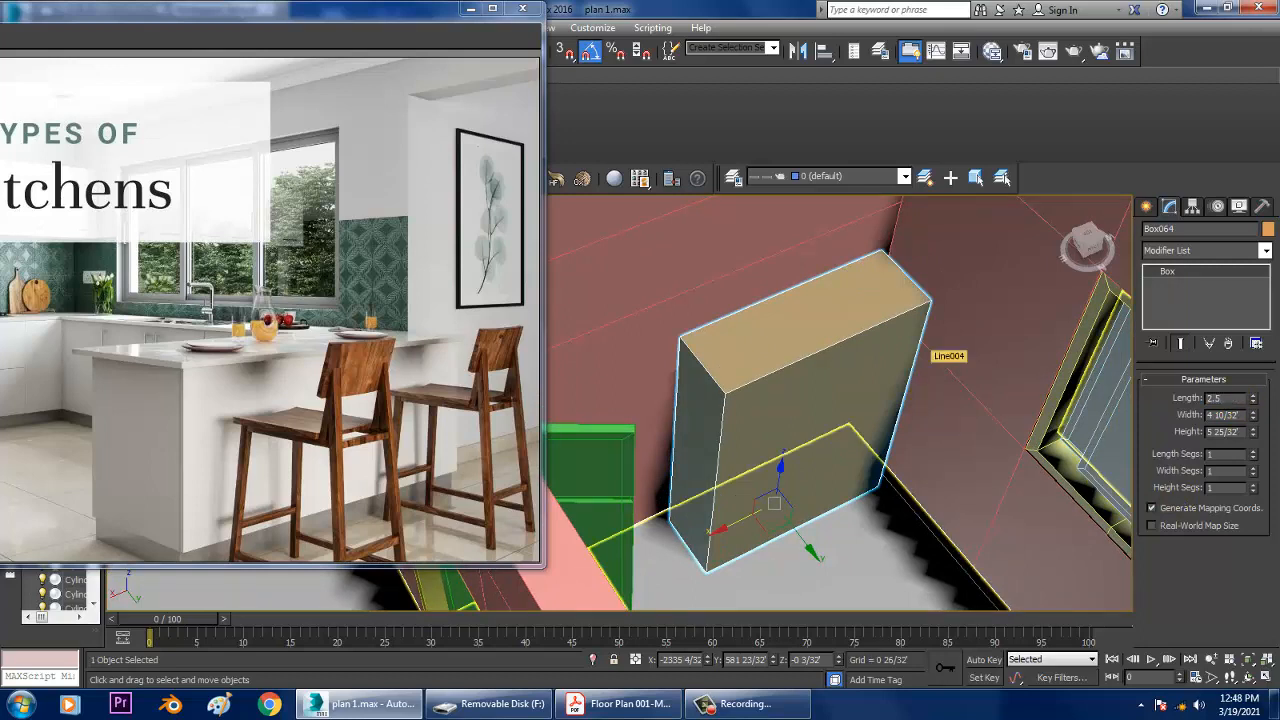
key("Return")
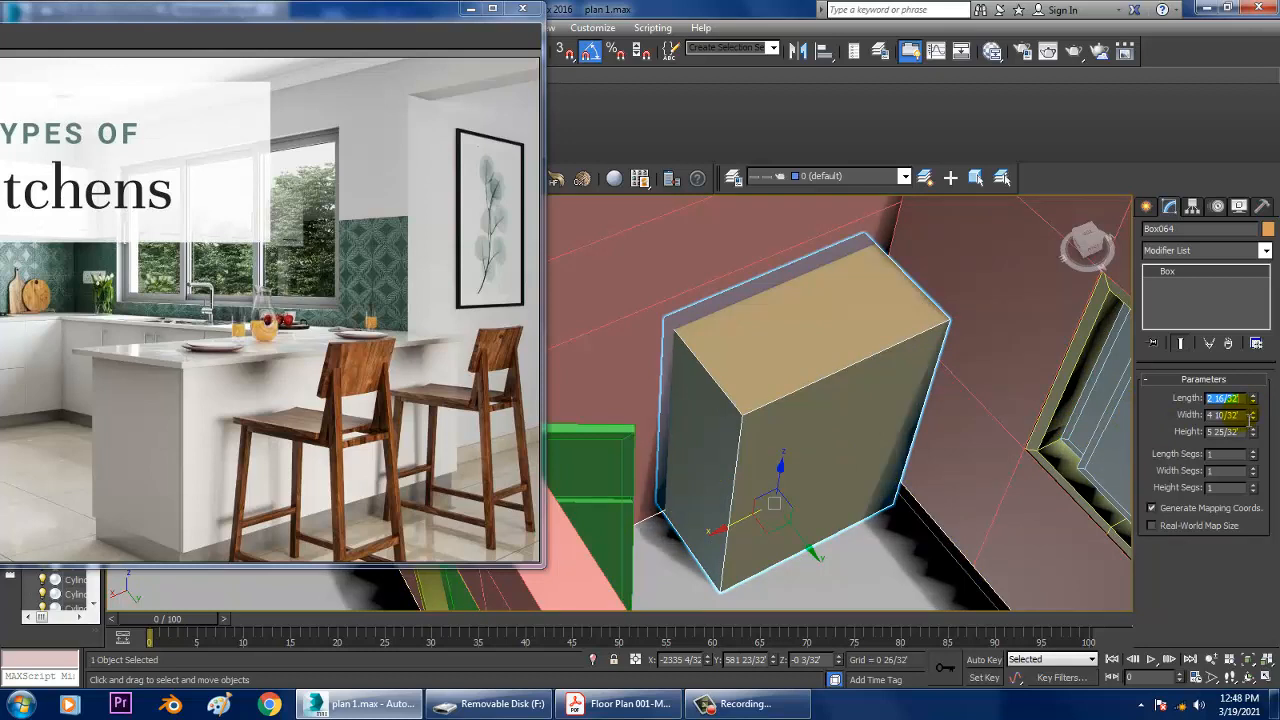
left_click_drag(1241, 398, 951, 391)
type("1.")
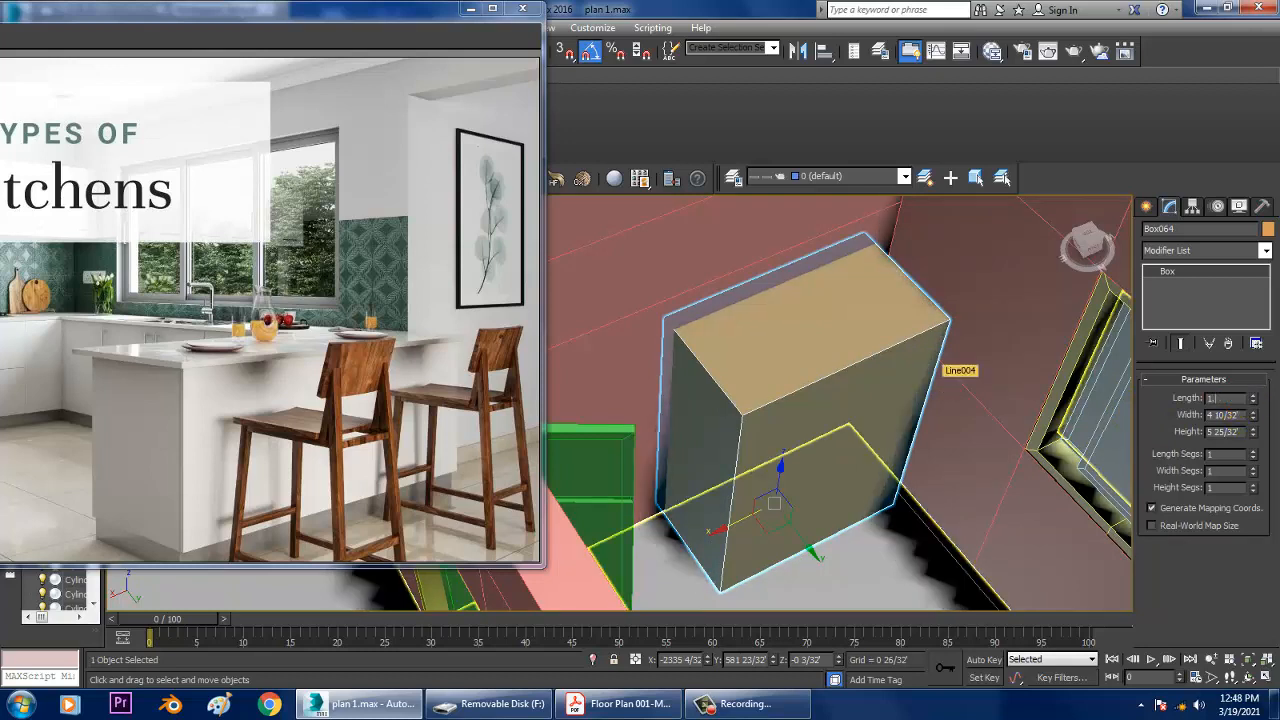
type("5")
key("Return")
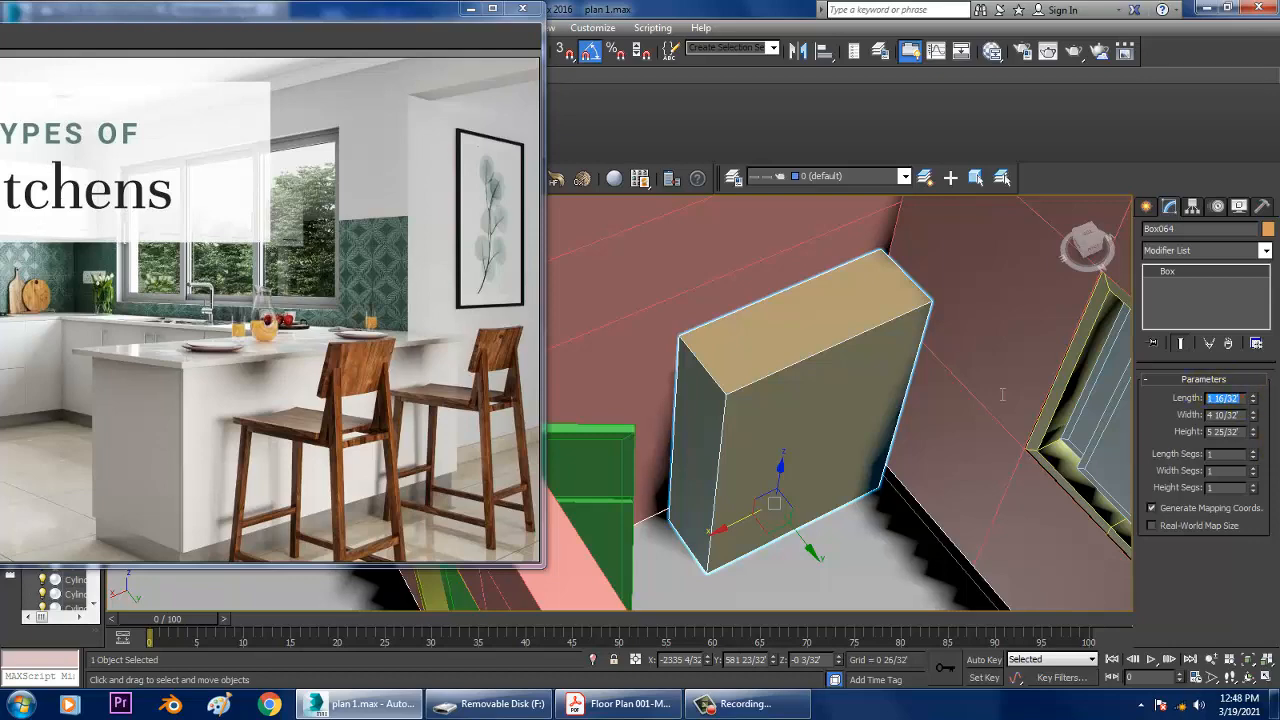
type("2")
key("Return")
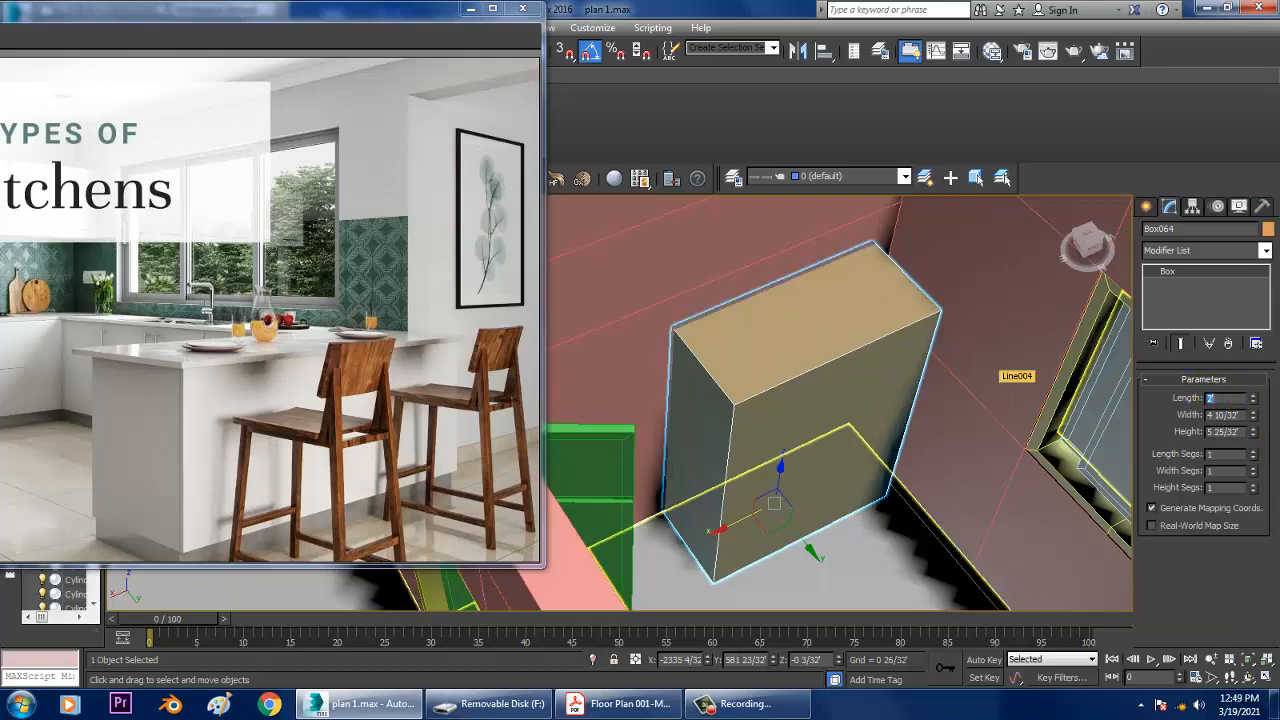
Move the tall box slightly along Y, away from the wall behind it
middle_click_drag(650, 428, 716, 446, "alt")
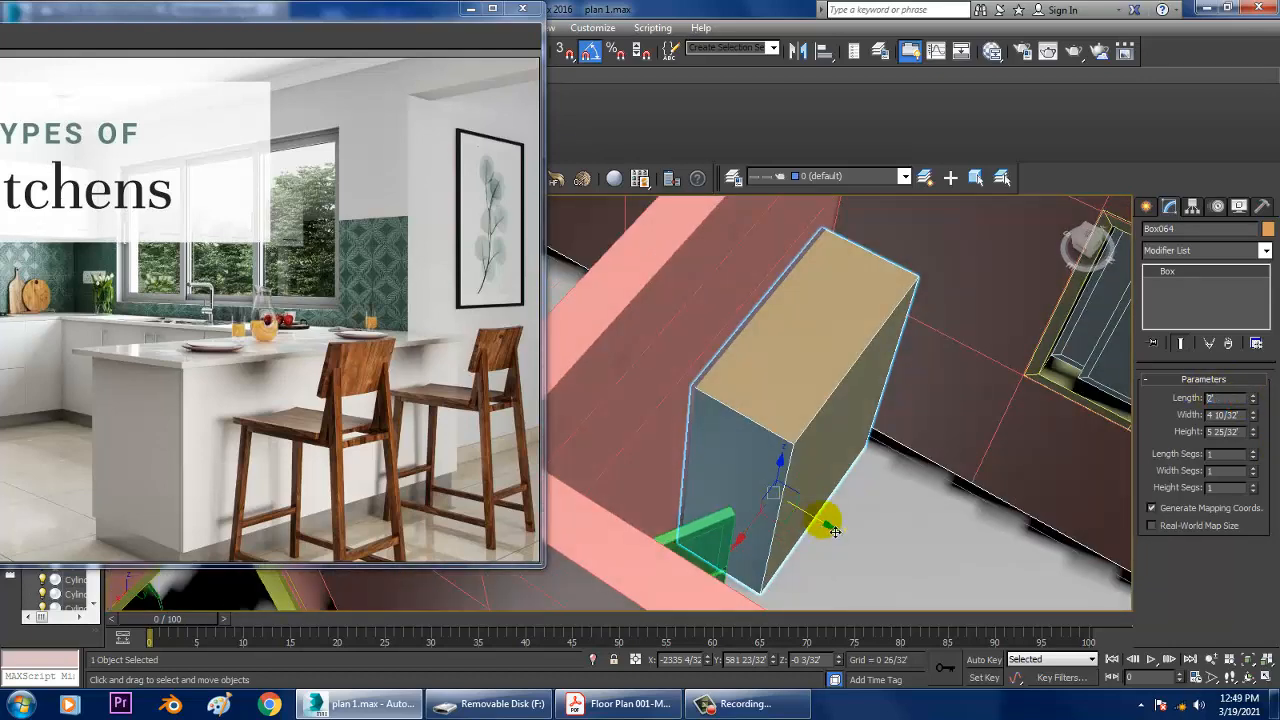
left_click_drag(834, 527, 839, 531)
middle_click_drag(976, 536, 878, 467, "alt")
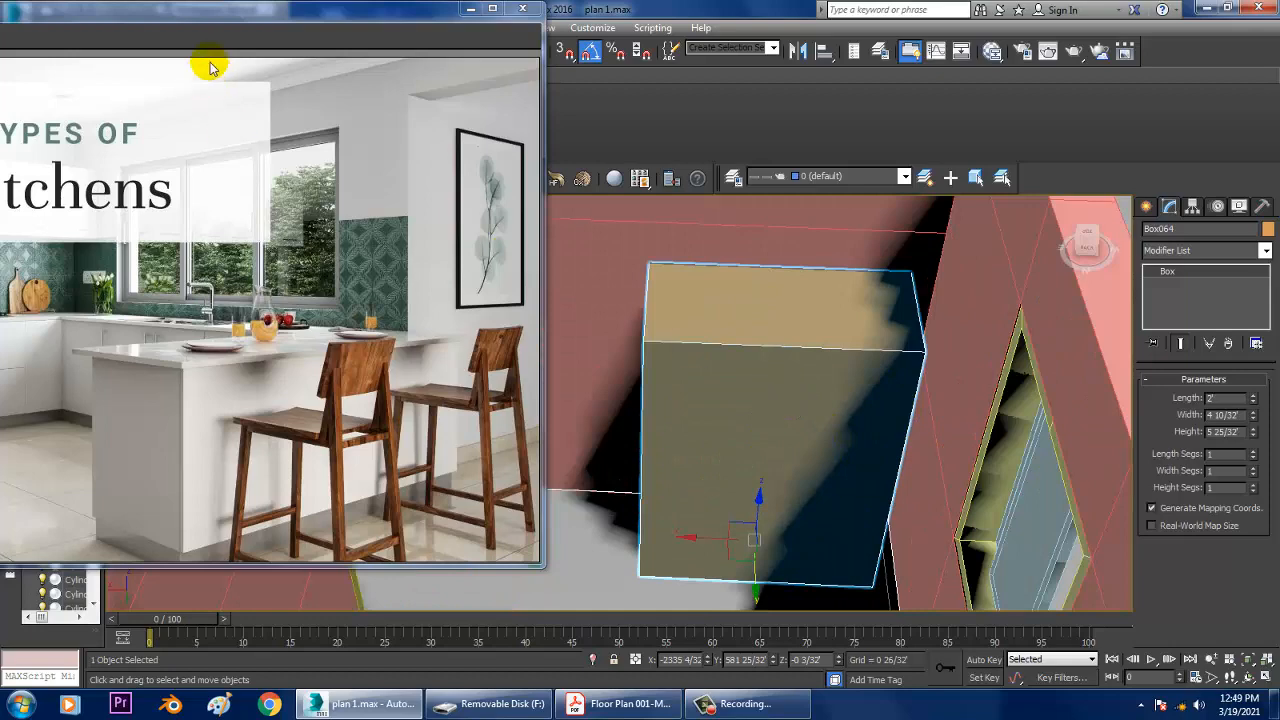
Reposition the reference image to show its refrigerator, and convert the tall box to an Editable Poly
left_click(187, 20)
left_click_drag(270, 8, 1160, 62)
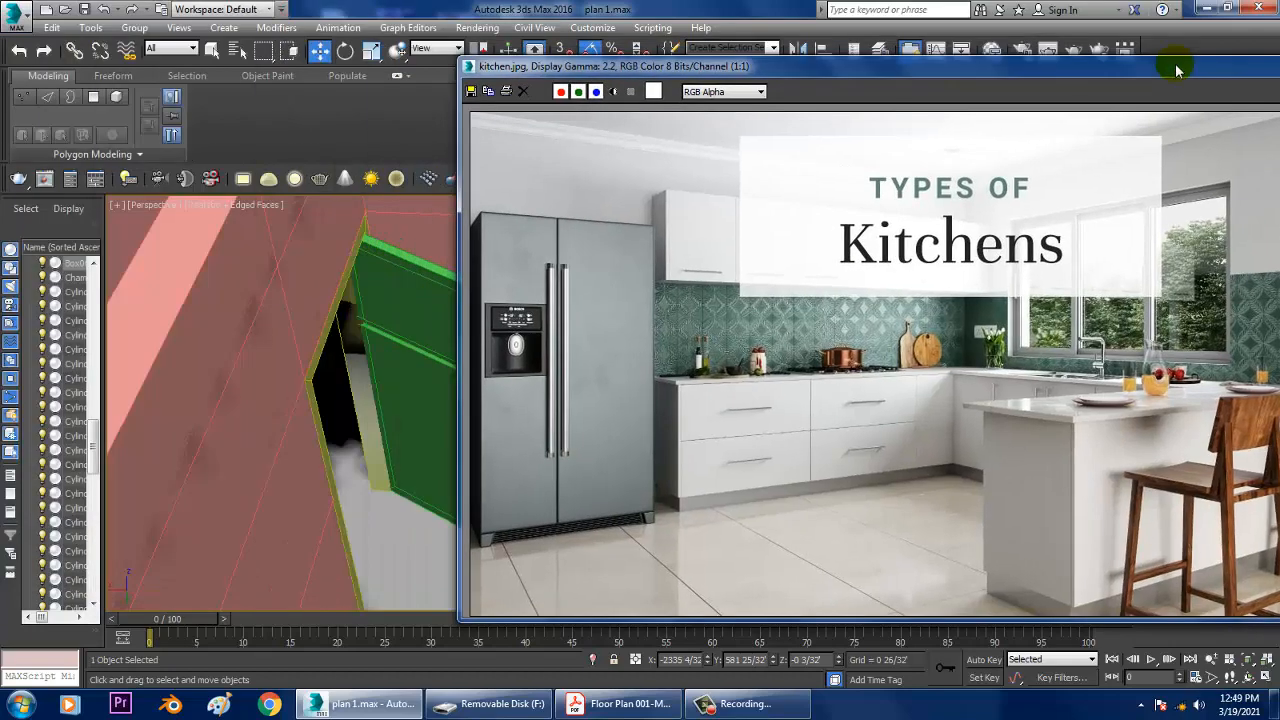
left_click(310, 305)
mouse_move(310, 355)
middle_mouse_down("alt")
mouse_move(329, 300)
mouse_move(311, 368)
middle_mouse_up("alt")
right_click(418, 350)
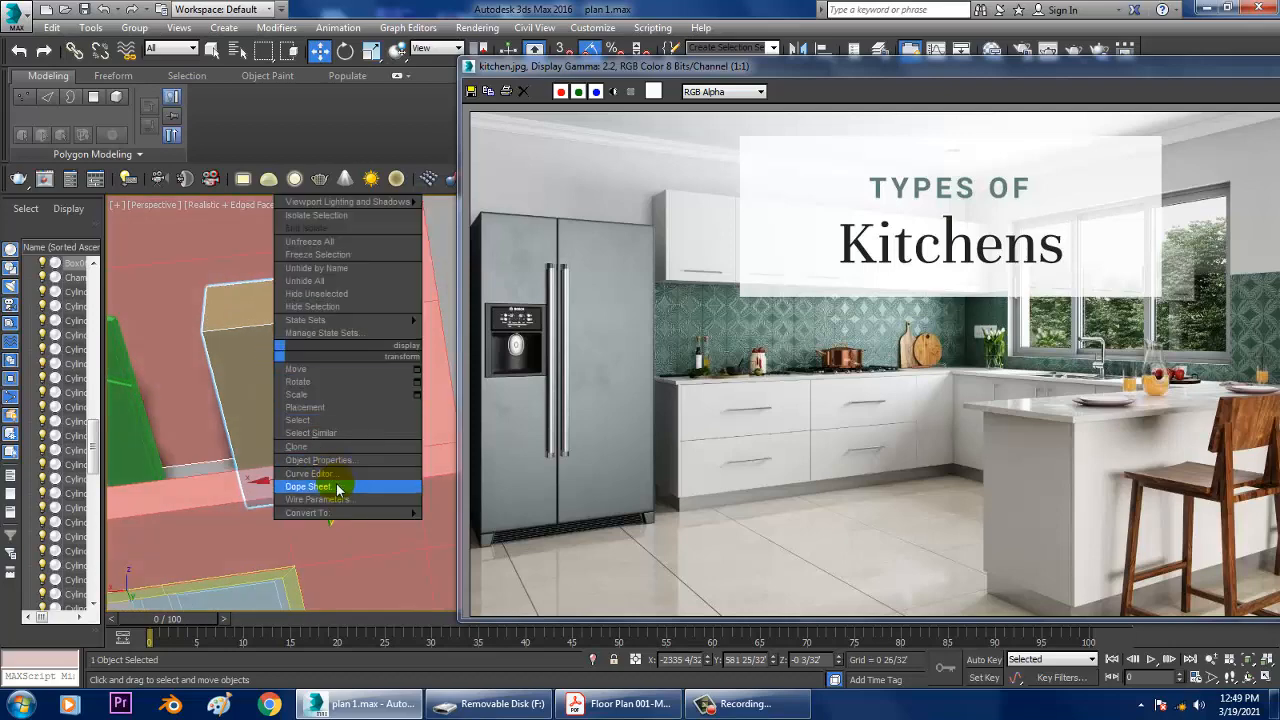
mouse_move(345, 512)
left_click(478, 525)
middle_click_drag(300, 420, 360, 380, "alt")
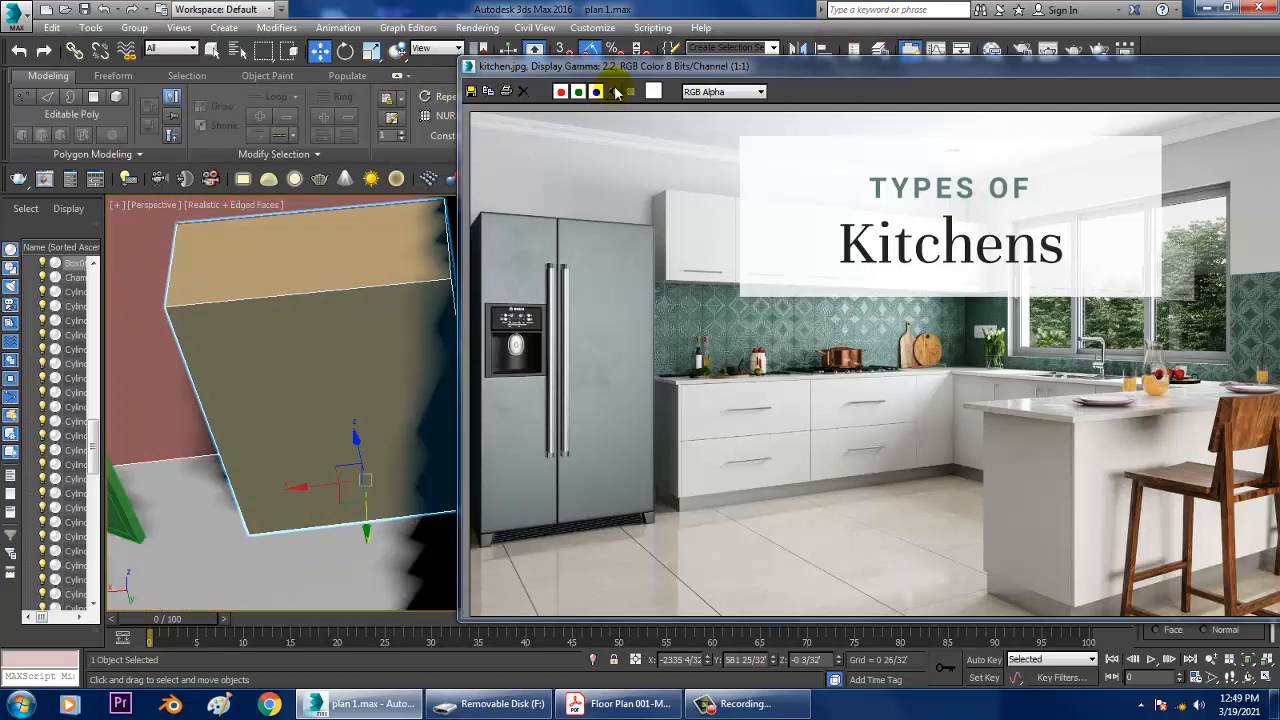
Add two closely spaced vertical edge loops with Swift Loop, dividing the box front into a narrow and a wide refrigerator door
left_click_drag(628, 68, 772, 133)
left_click(568, 96)
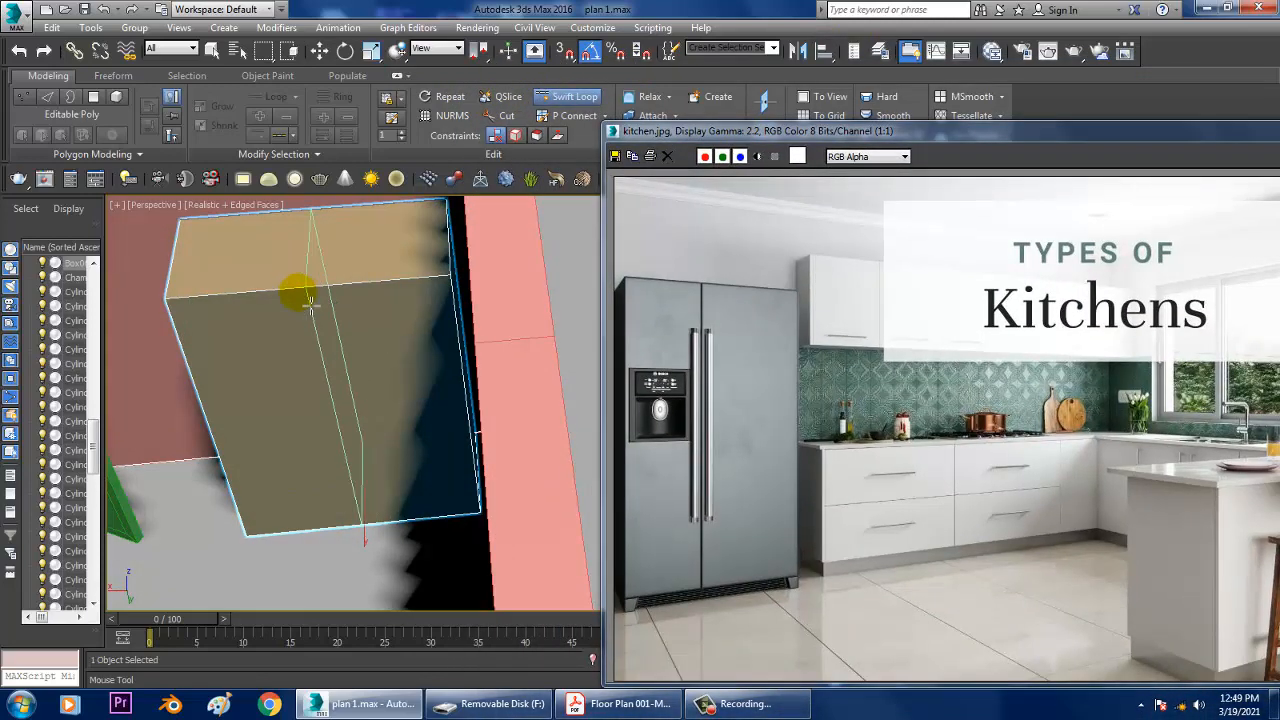
middle_click_drag(295, 308, 326, 290, "alt")
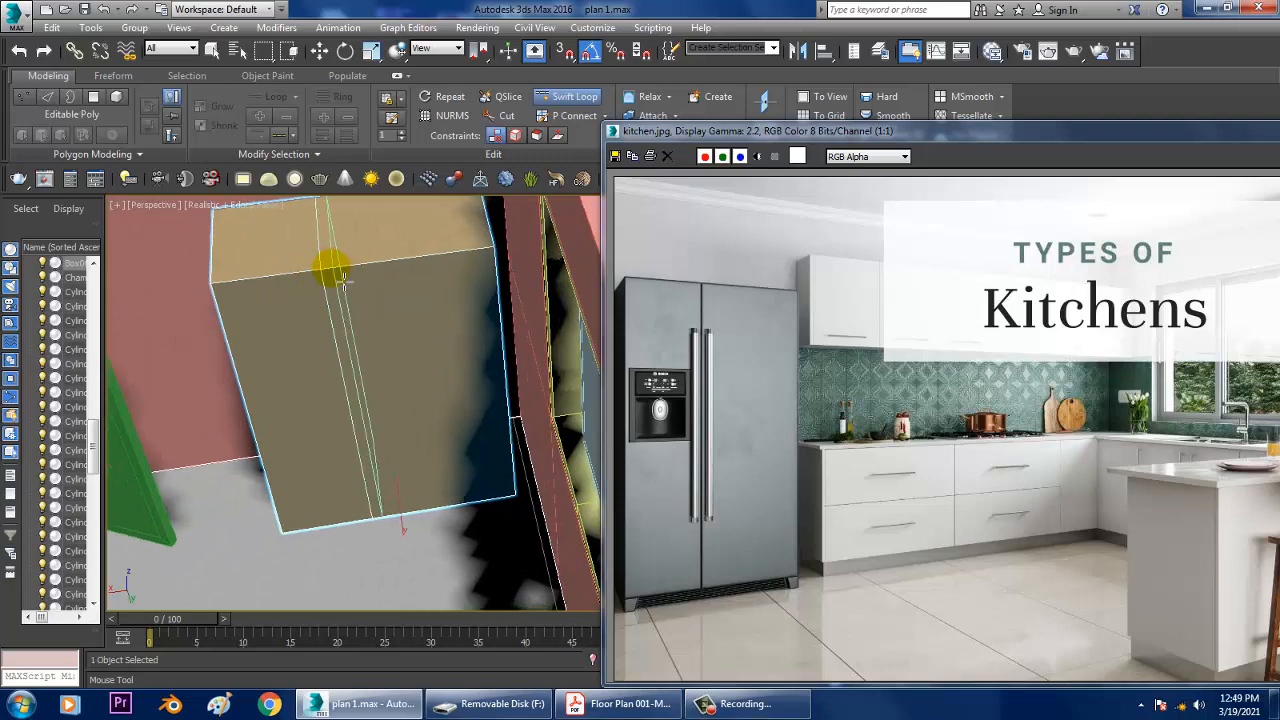
middle_click_drag(370, 293, 495, 330, "alt")
scroll(497, 331, "down", 3)
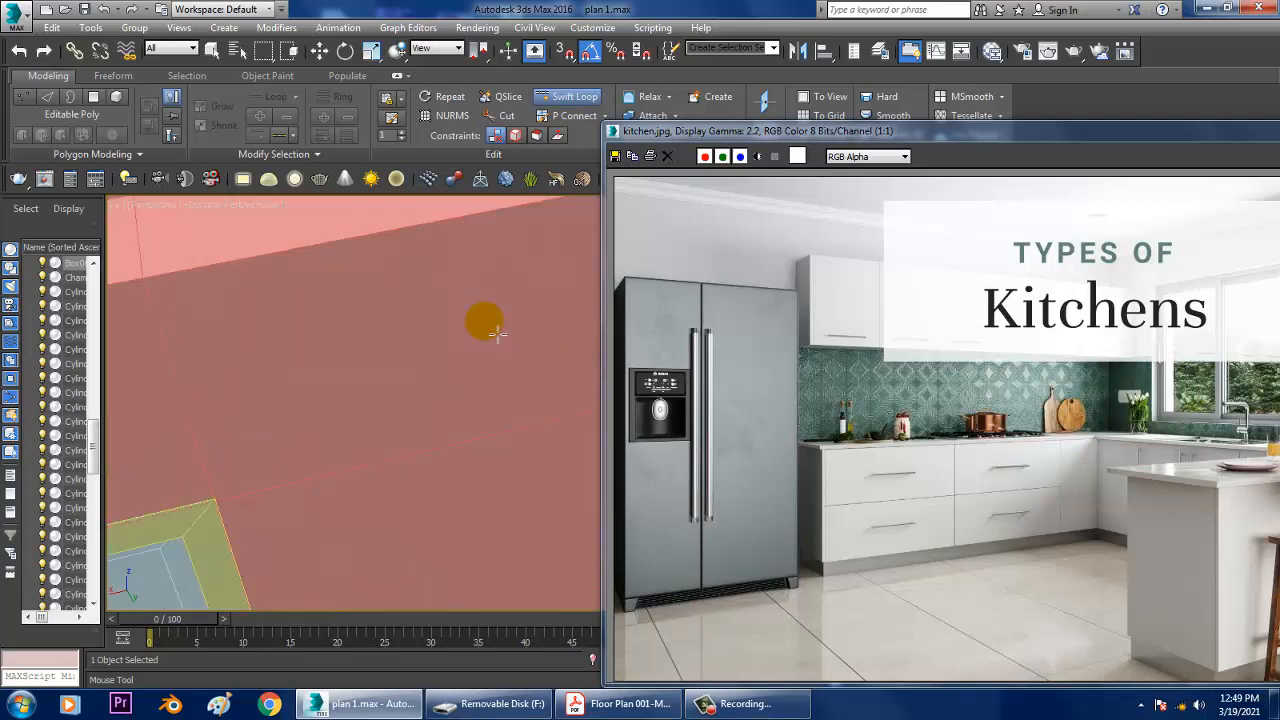
key("w")
scroll(480, 320, "down", 3)
key("z")
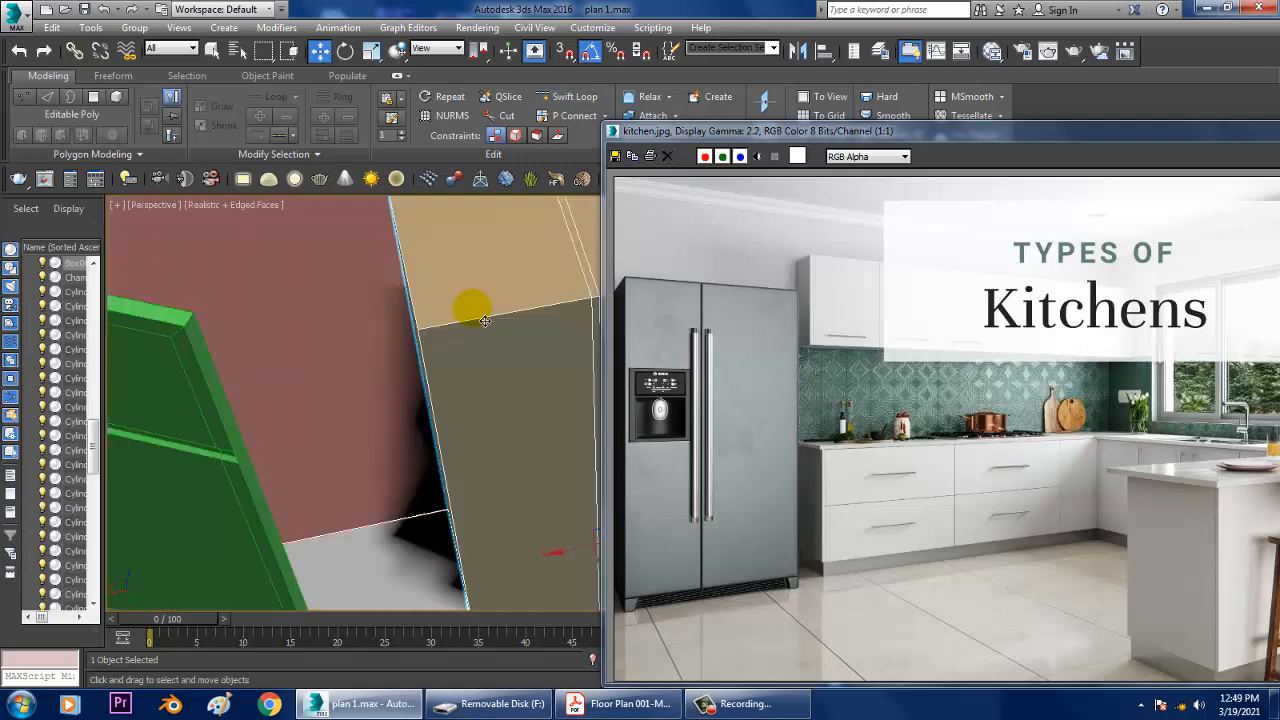
scroll(480, 320, "down", 4)
scroll(500, 328, "up", 2)
Select both front door polygons of the box and inset them by a very small amount
key("4")
left_click(575, 344)
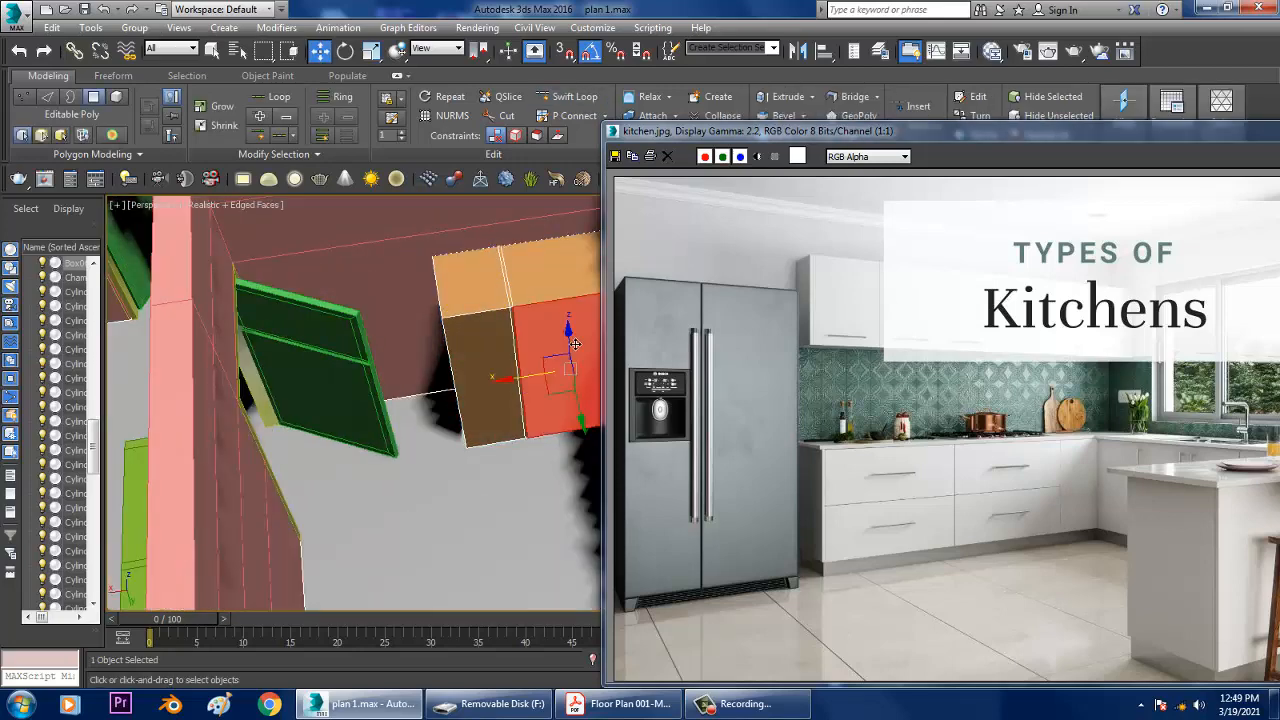
left_click(493, 371)
left_click_drag(1118, 134, 757, 674)
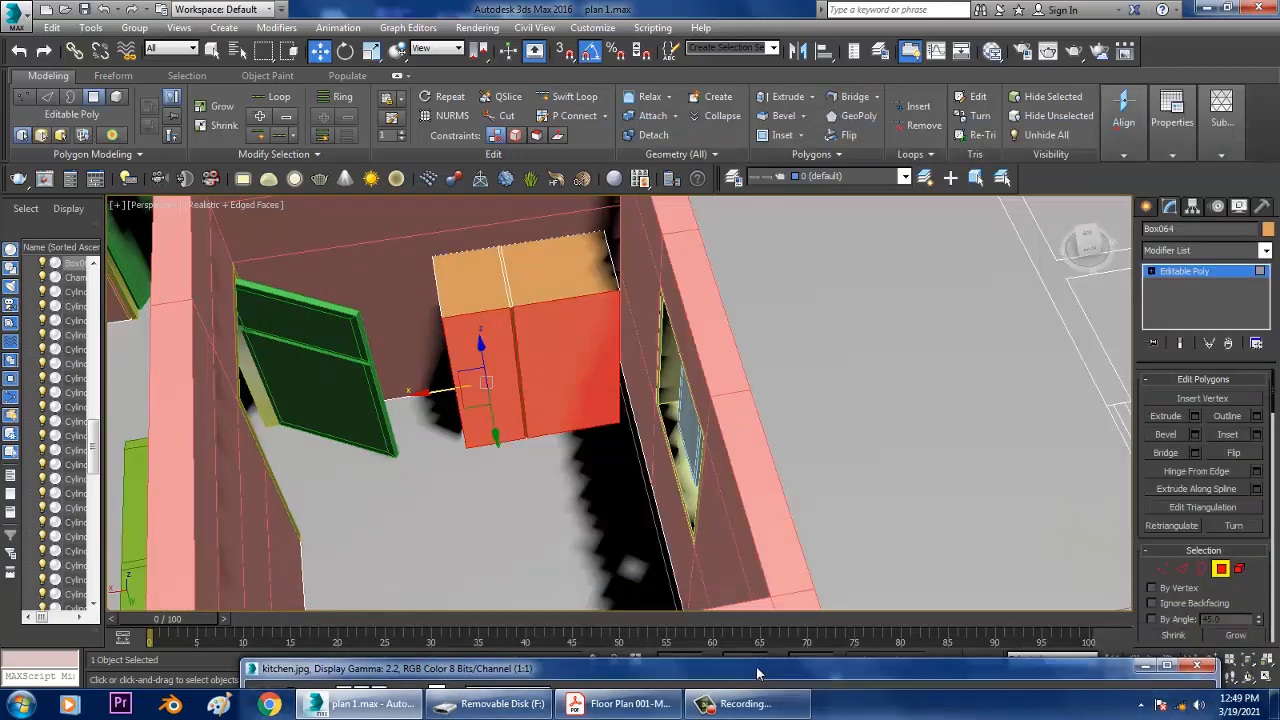
left_click(1256, 434)
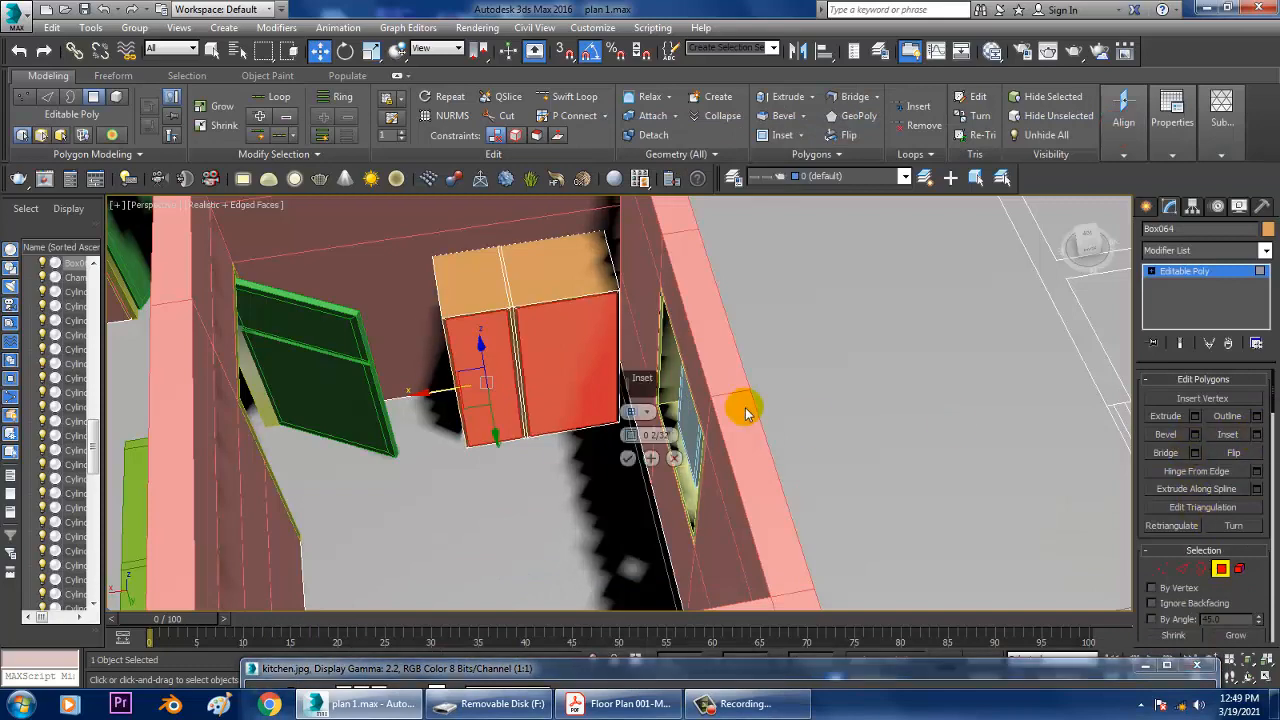
middle_click_drag(740, 403, 622, 338, "alt")
scroll(575, 372, "up", 4)
middle_click_drag(420, 374, 454, 402)
left_click_drag(628, 437, 628, 448)
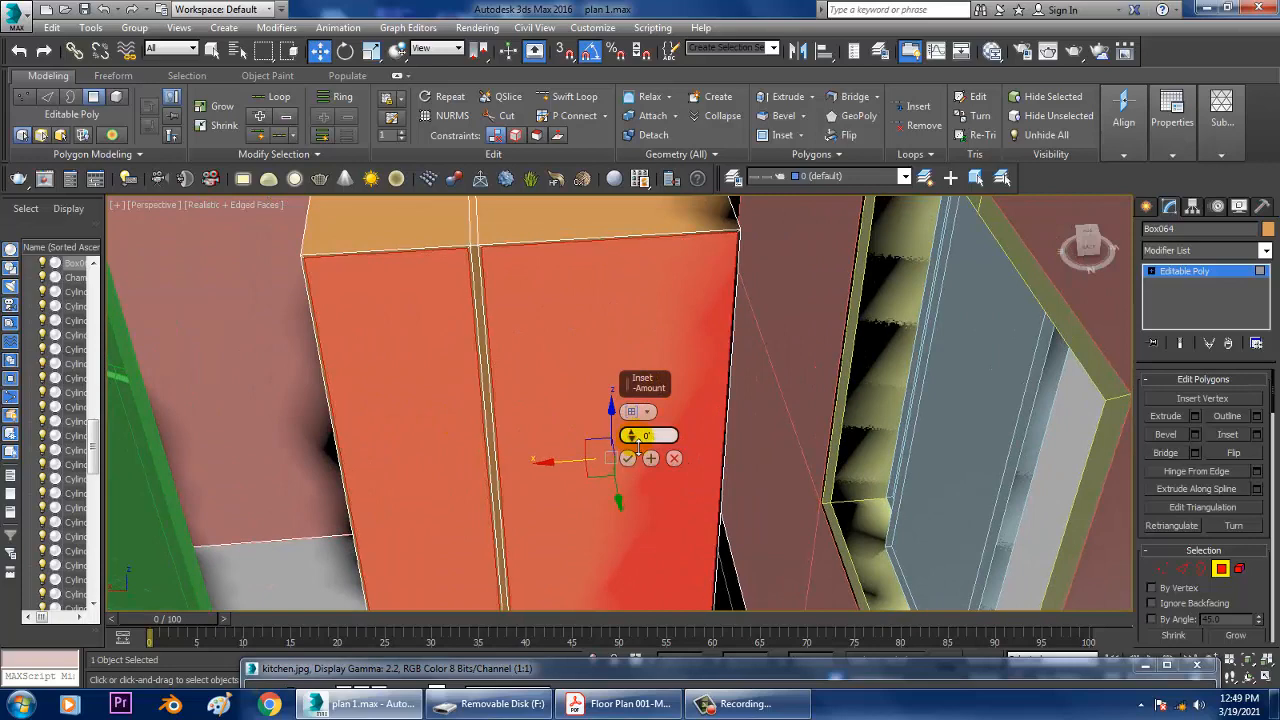
left_click(627, 459)
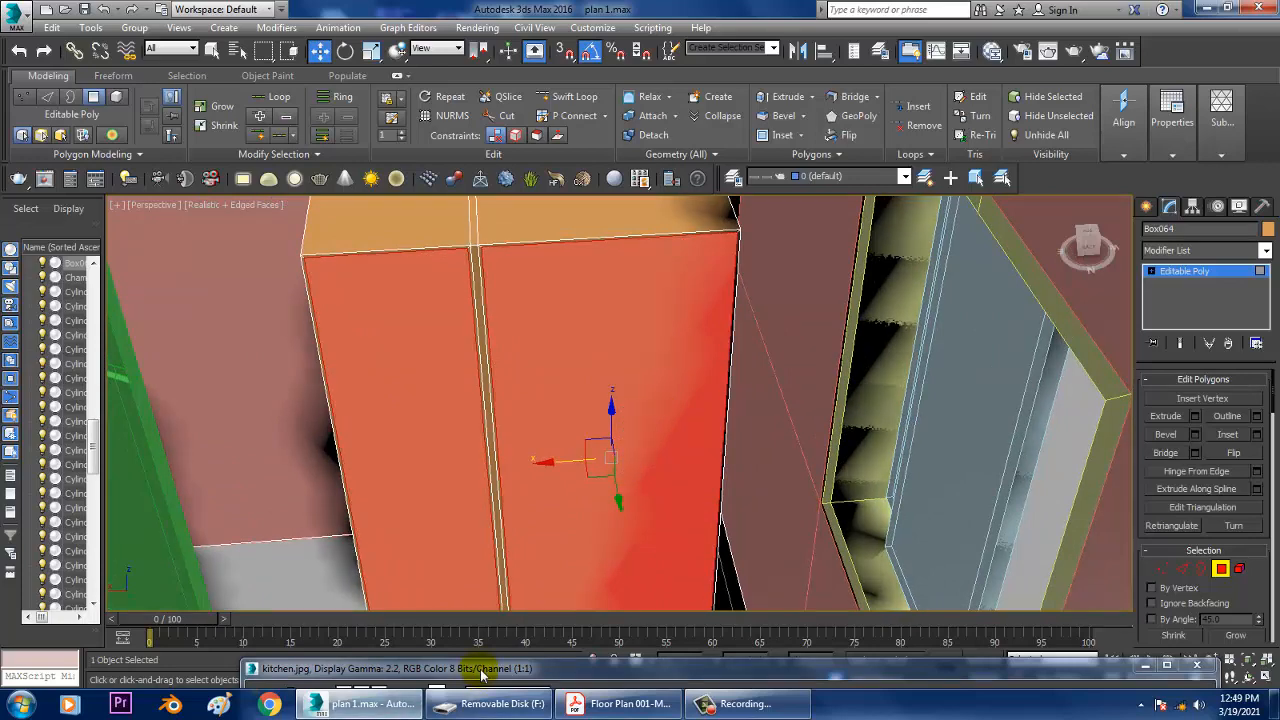
Examine the refrigerator box in the Front view and frame it in the Left wireframe view, keeping the reference image at hand
left_click(400, 668)
left_click_drag(768, 226, 751, 331)
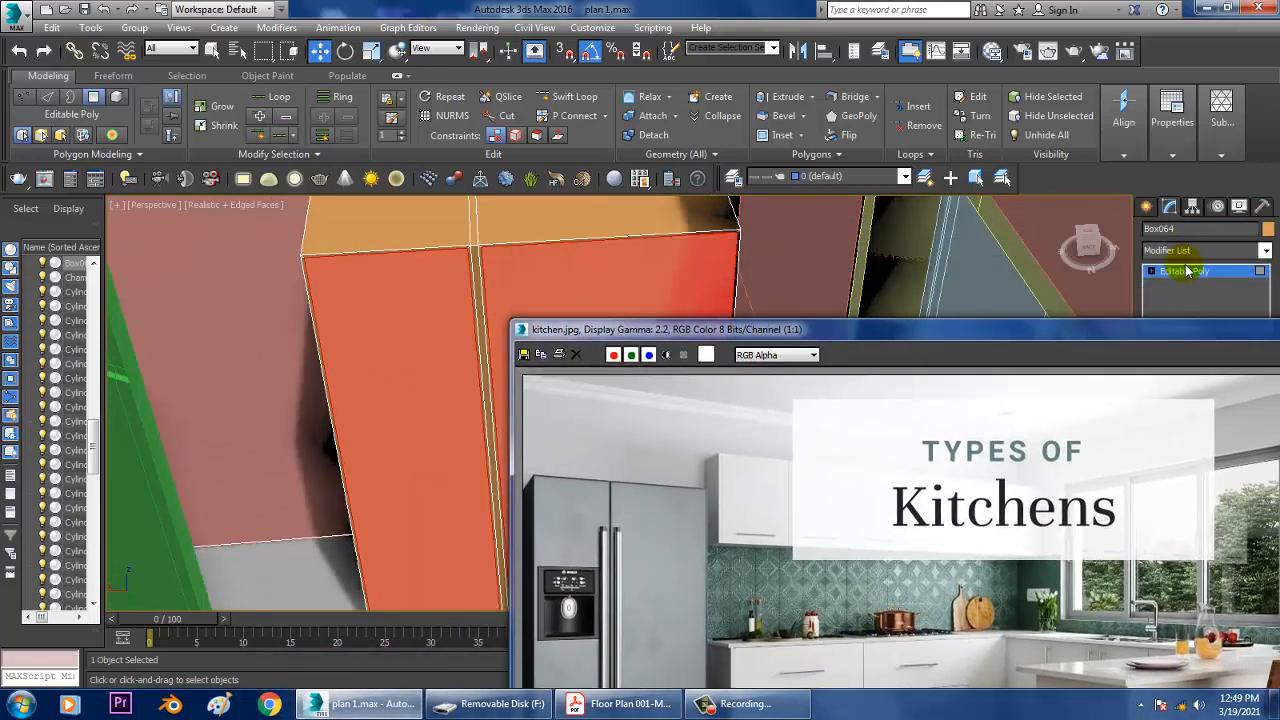
key("alt+w")
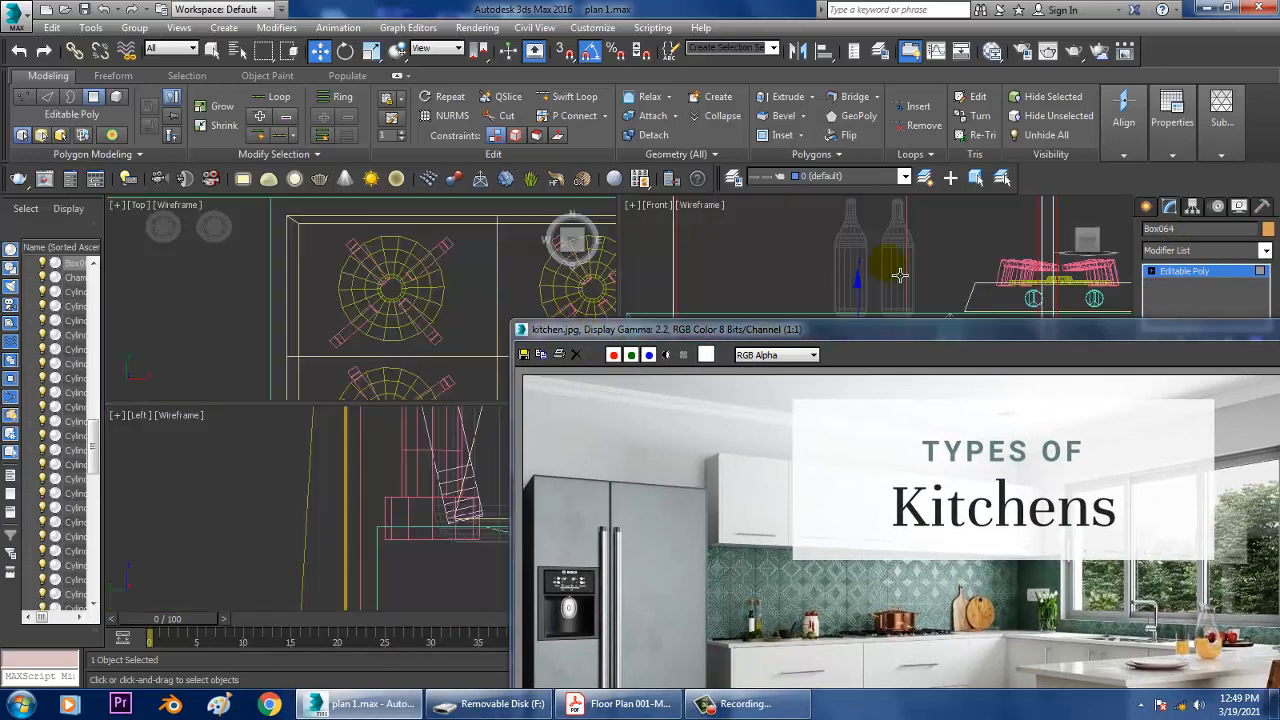
left_click(910, 262)
key("alt+w")
left_click_drag(858, 348, 695, 605)
scroll(800, 323, "down", 3)
middle_click_drag(800, 323, 803, 400)
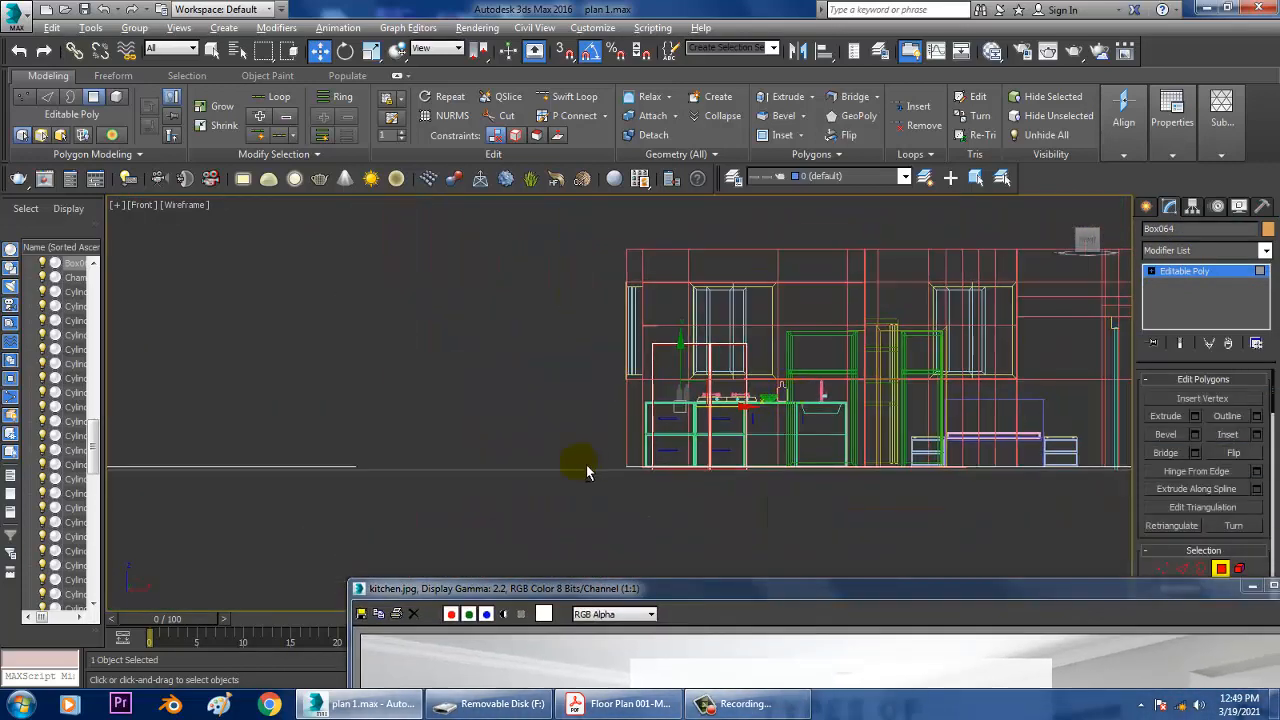
key("alt+w")
right_click(503, 502)
key("alt+w")
scroll(570, 428, "down", 5)
middle_click_drag(568, 429, 583, 386)
scroll(583, 386, "down", 4)
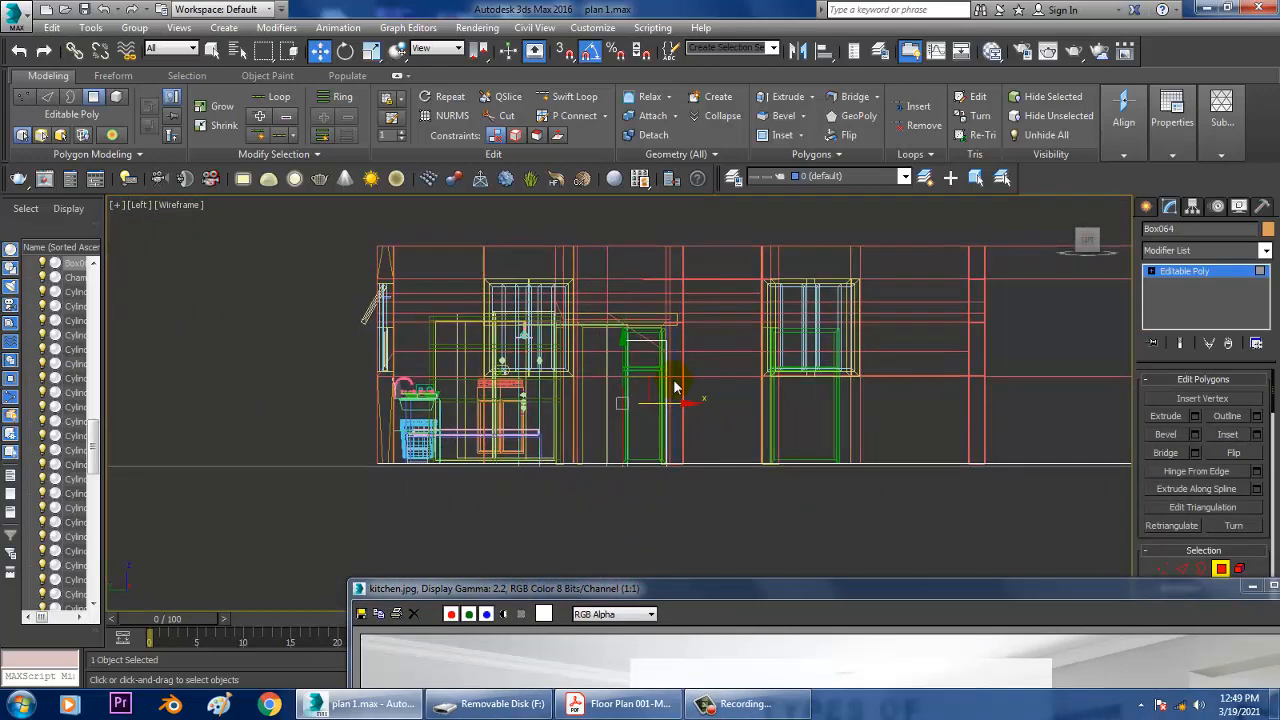
scroll(752, 338, "up", 3)
Draw a straight vertical spline line about 3 19/32' long in the Left view for the refrigerator door handle
left_click(1147, 206)
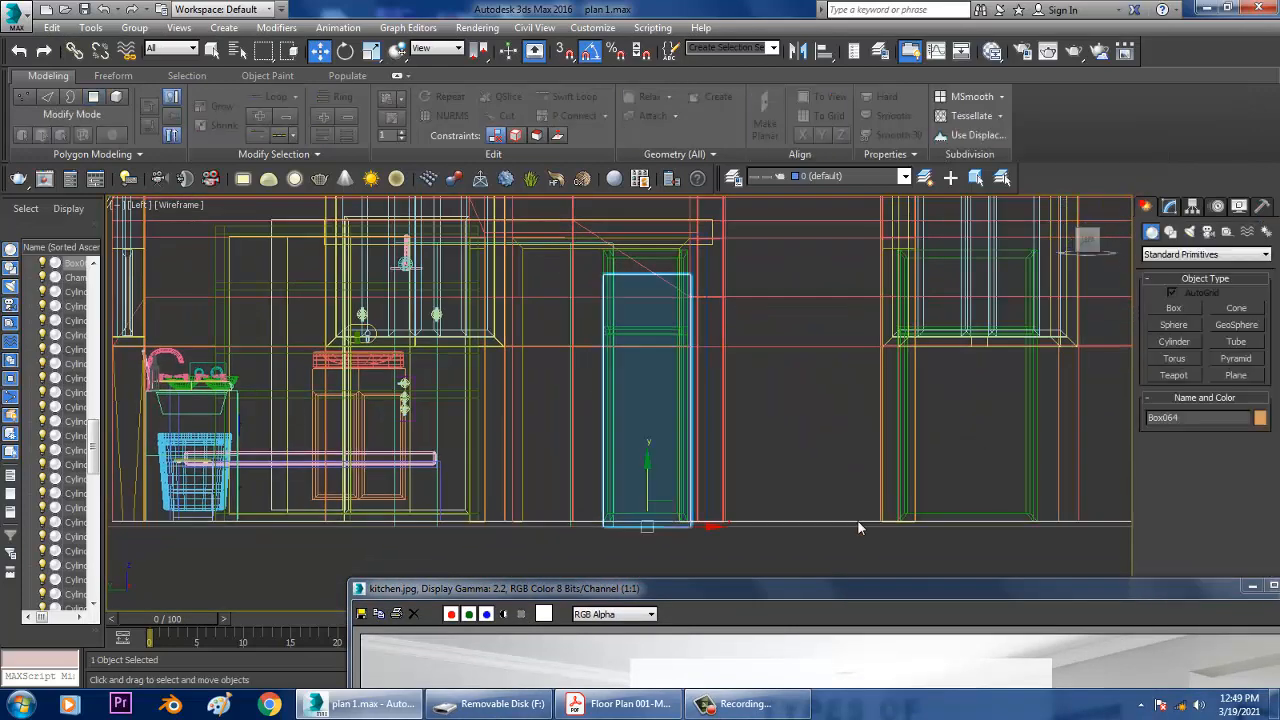
left_click_drag(865, 589, 875, 481)
left_click(1171, 232)
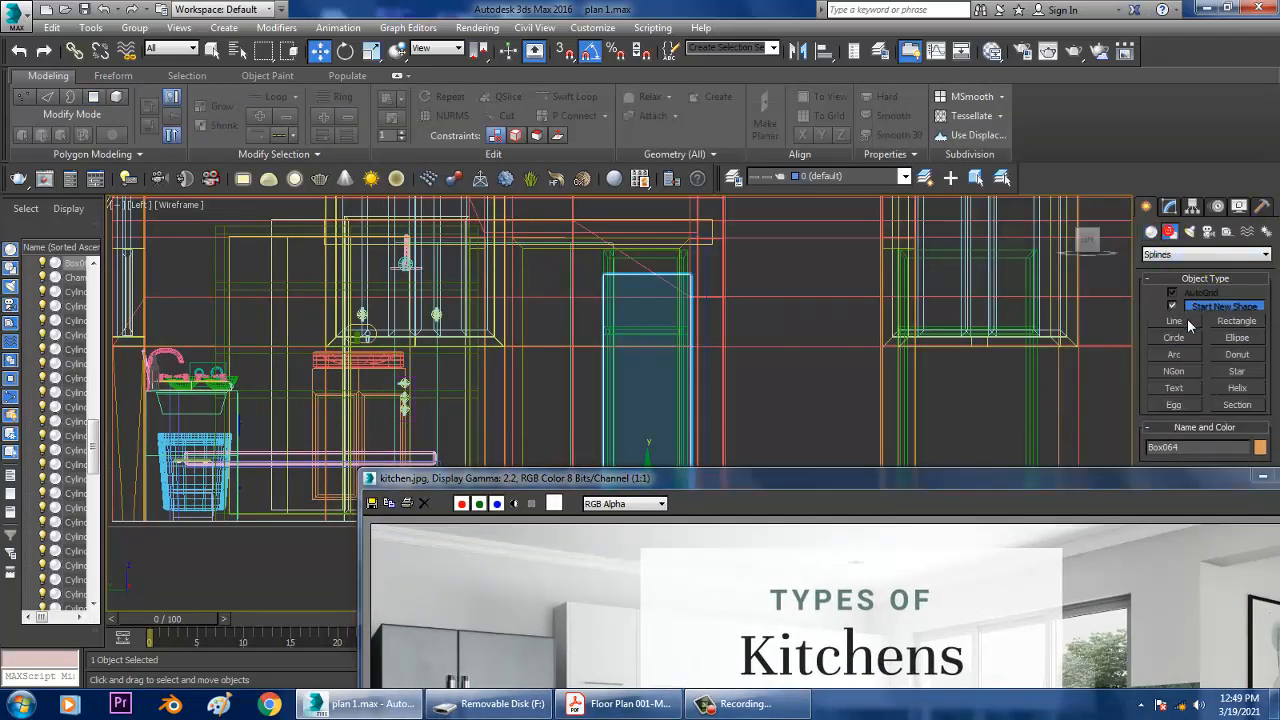
left_click(1174, 321)
scroll(820, 317, "up", 5)
middle_click_drag(728, 329, 810, 157)
left_click(797, 271)
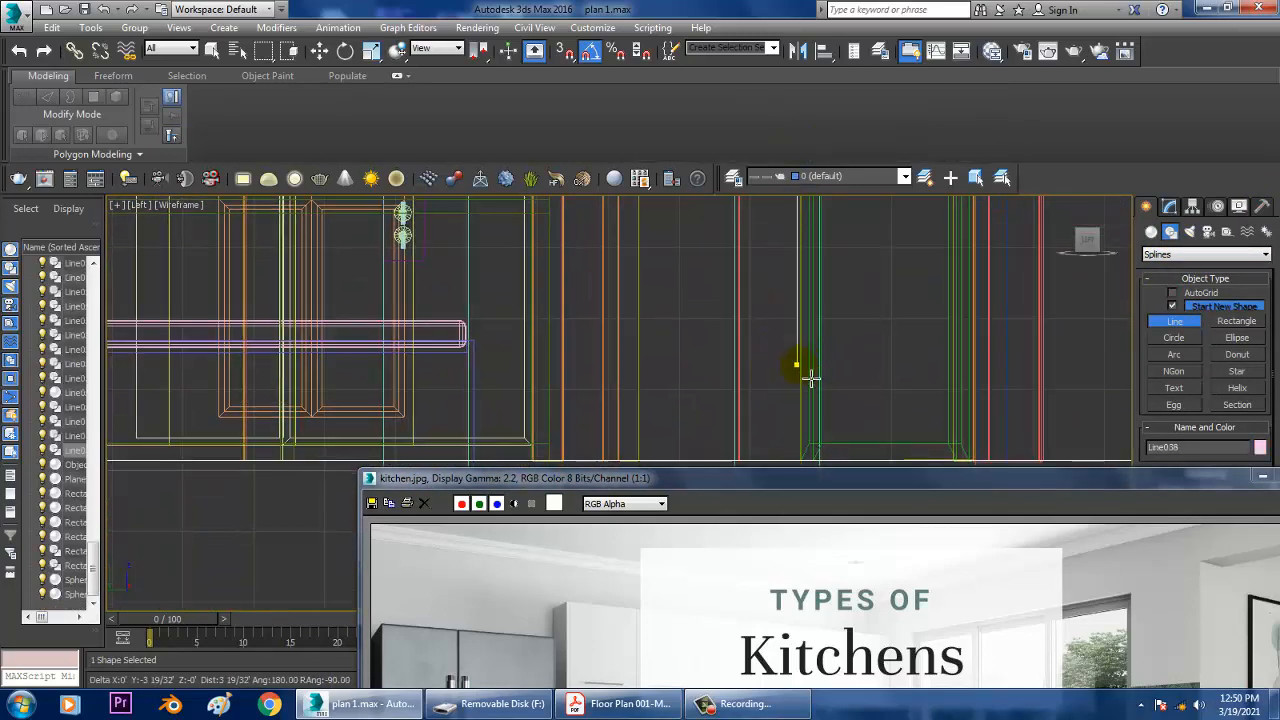
right_click(803, 366)
right_click(803, 366)
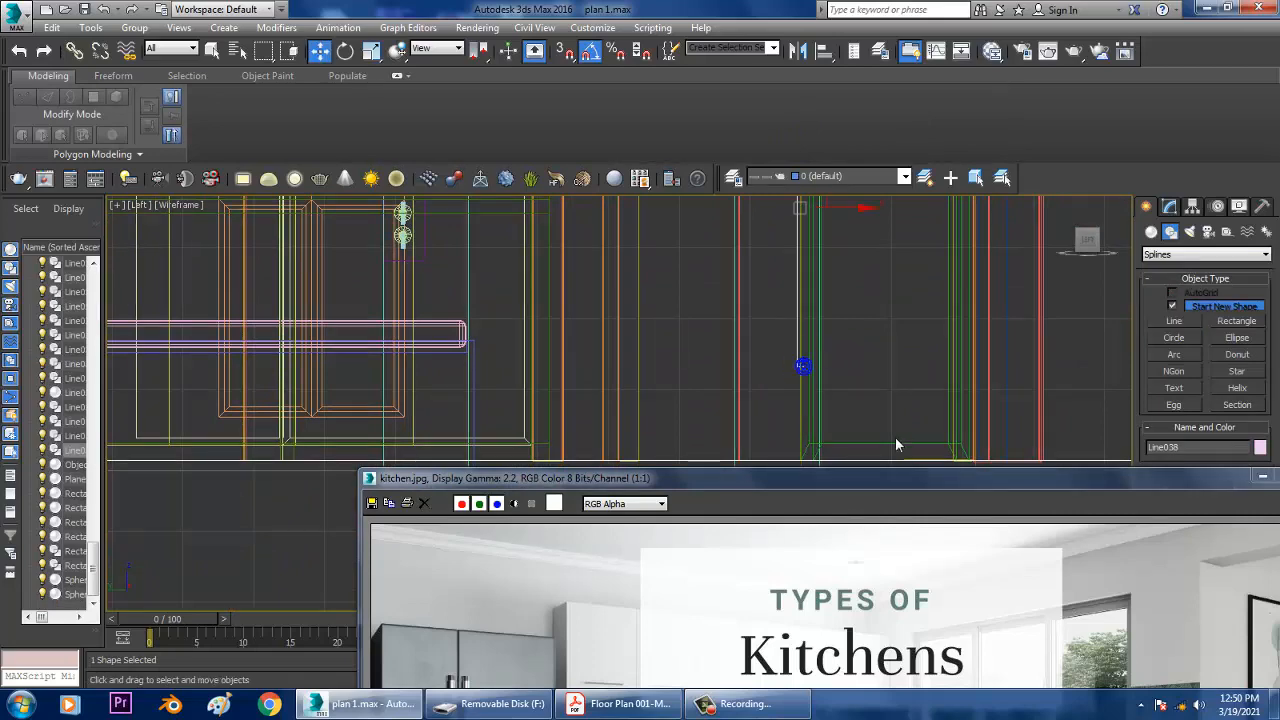
Locate the new line in the Perspective view and move it from the empty space over to the house plan
left_click_drag(886, 478, 858, 490)
key("alt+w")
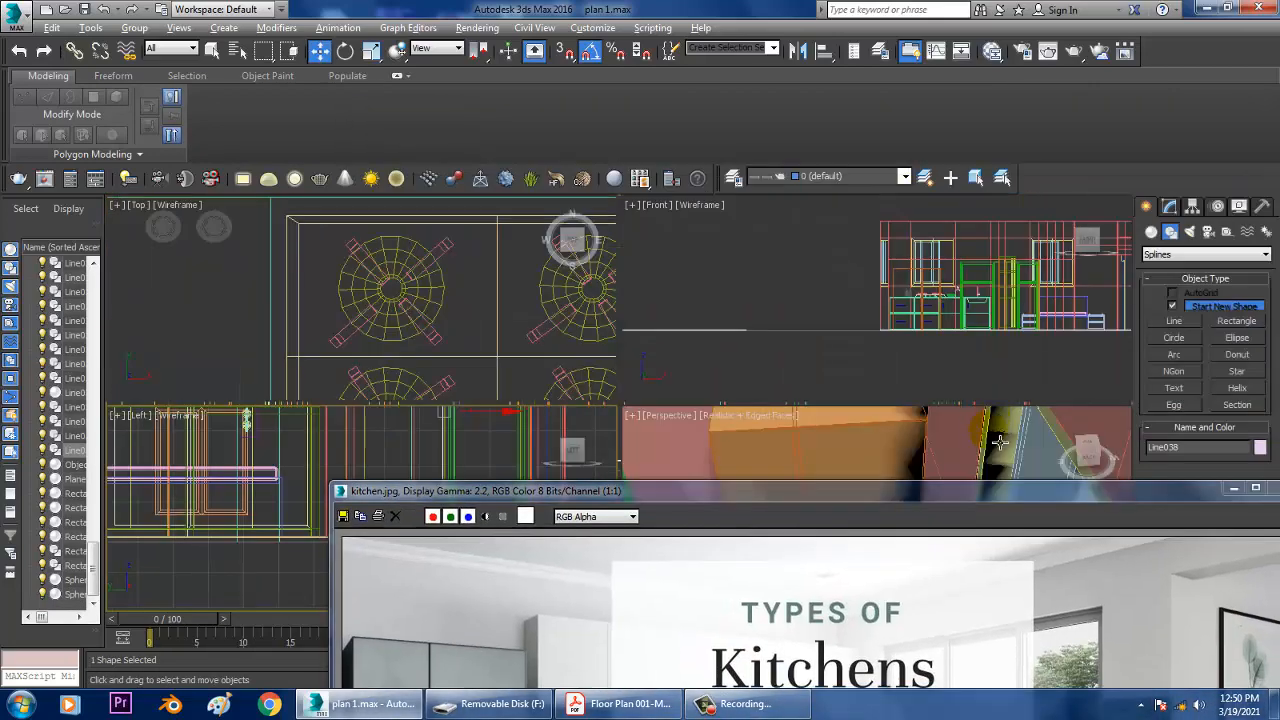
right_click(974, 416)
key("z")
key("alt+w")
scroll(974, 416, "down", 5)
middle_click_drag(974, 416, 944, 427, "alt")
middle_click_drag(794, 335, 870, 369, "alt")
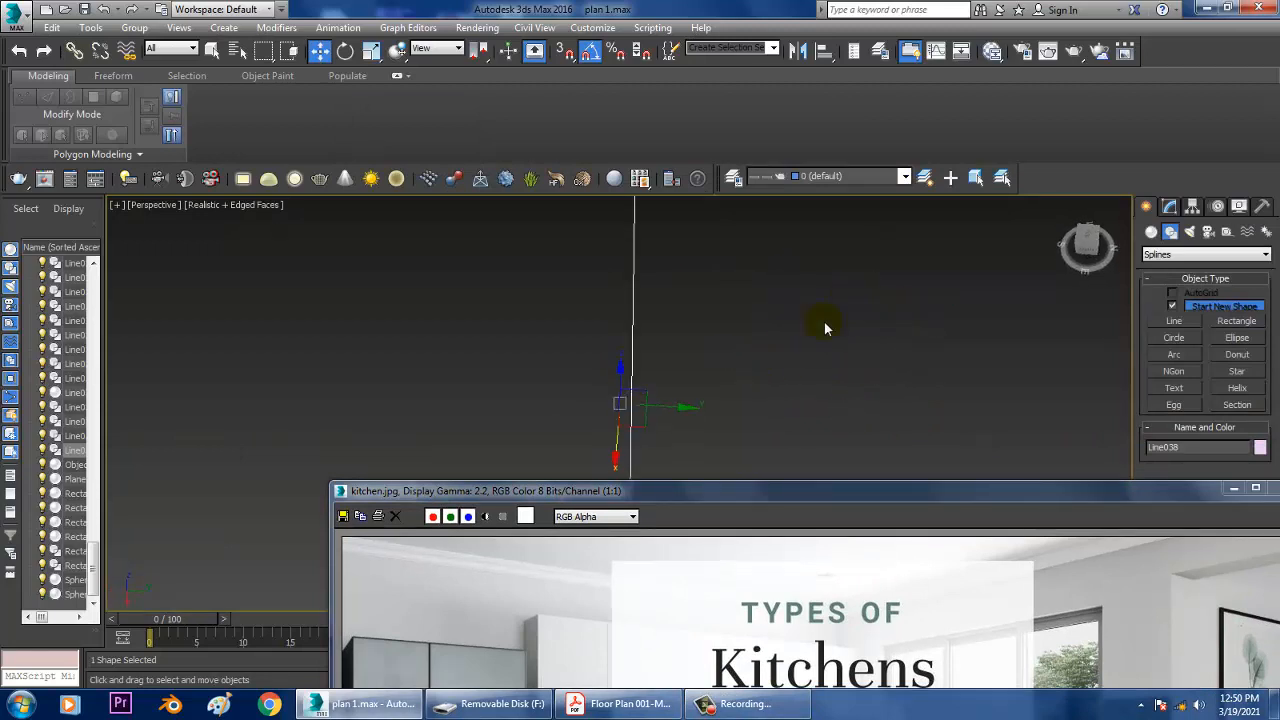
mouse_move(825, 327)
middle_mouse_down("alt")
mouse_move(808, 344)
mouse_move(820, 340)
middle_mouse_up("alt")
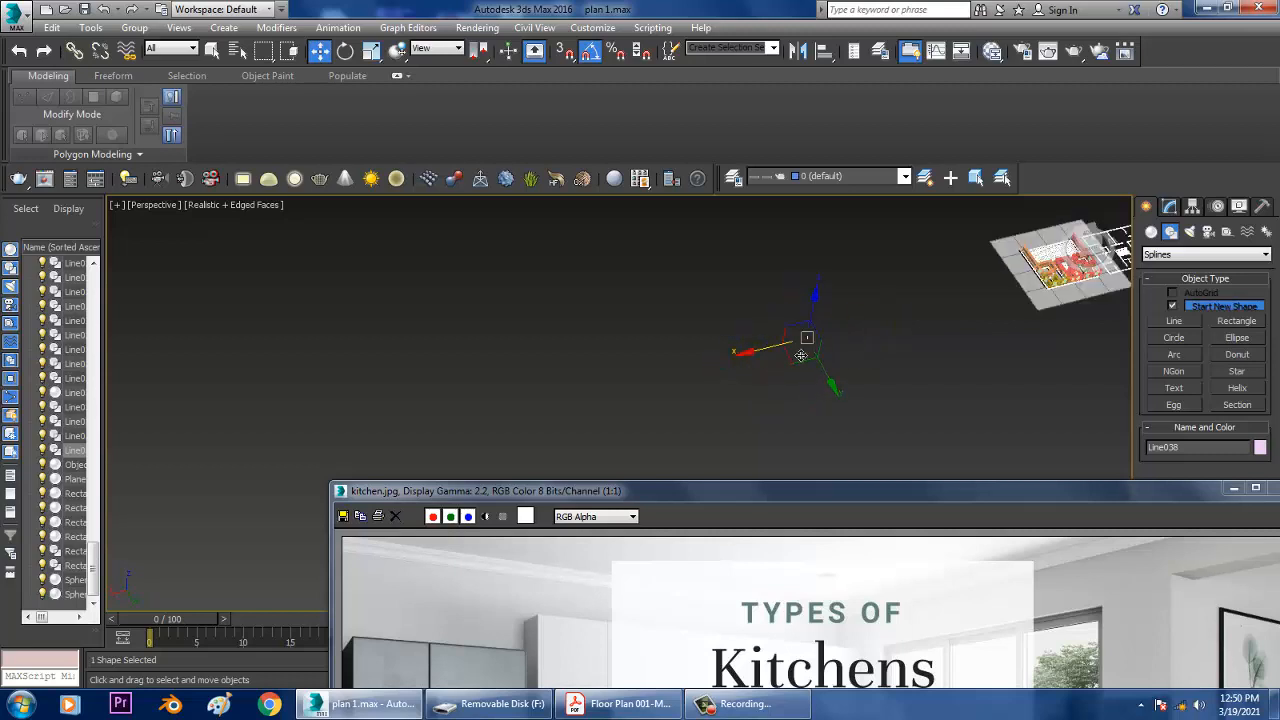
middle_click_drag(1007, 309, 1034, 306, "alt")
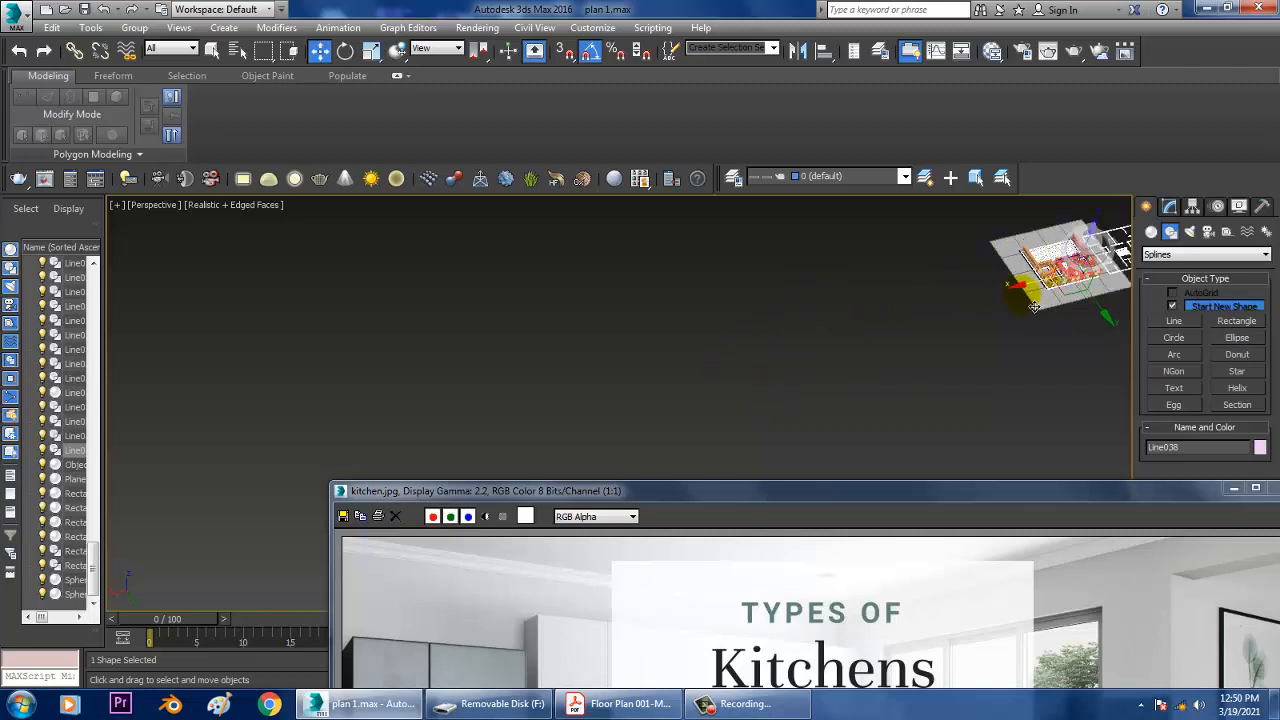
Move the line into the kitchen and place it in front of the refrigerator box near the seam between the doors
key("z")
middle_click_drag(771, 279, 732, 328, "alt")
scroll(808, 284, "down", 6)
scroll(646, 329, "down", 5)
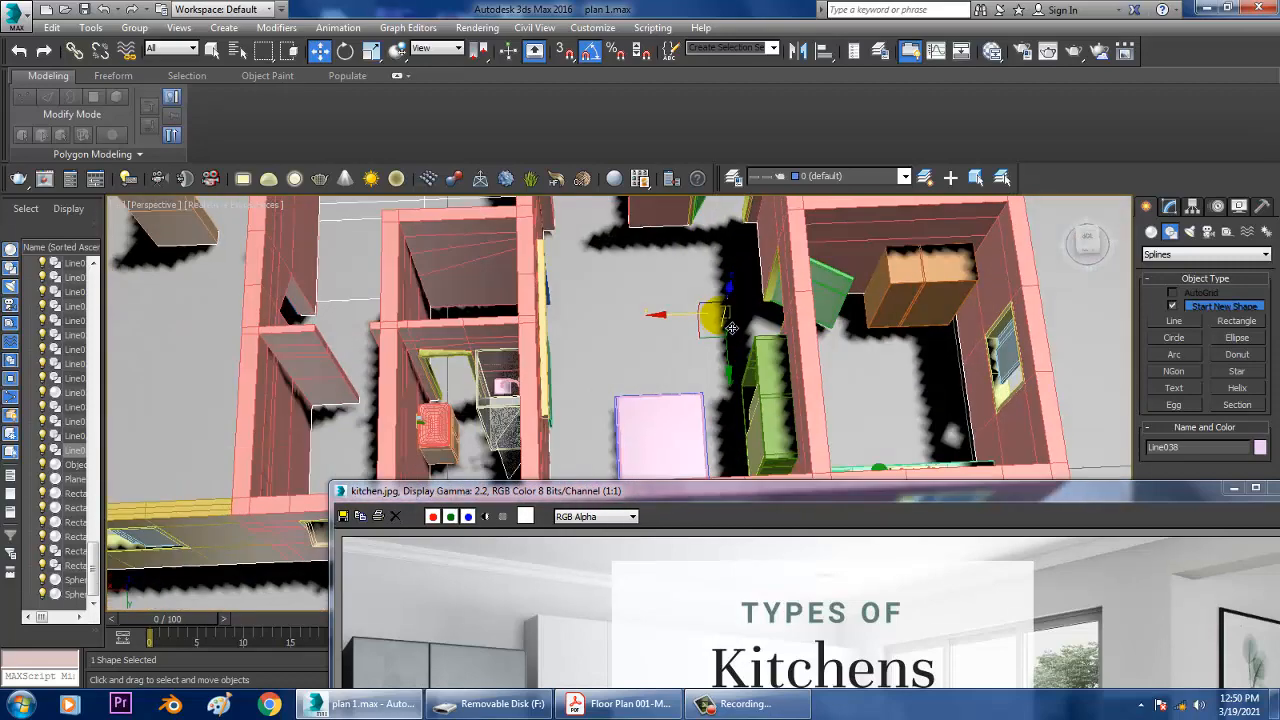
left_click_drag(726, 336, 877, 317)
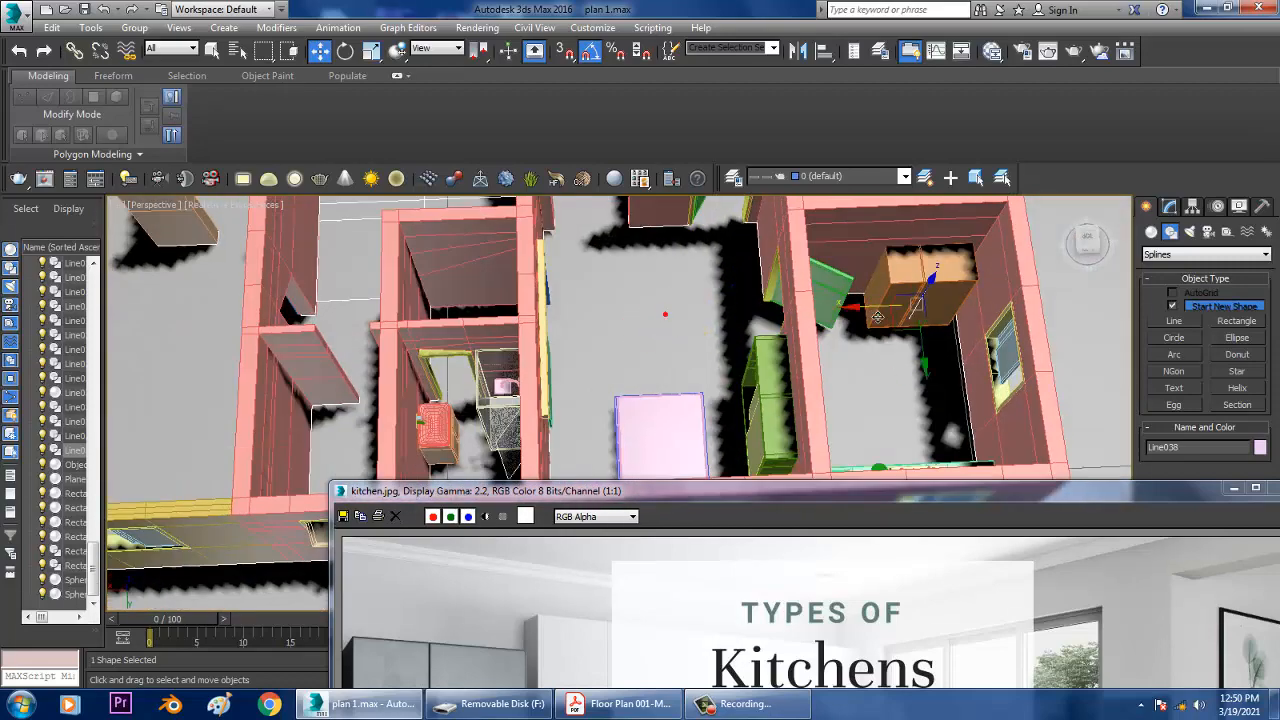
key("z")
middle_click_drag(883, 320, 935, 238, "alt")
scroll(935, 238, "down", 3)
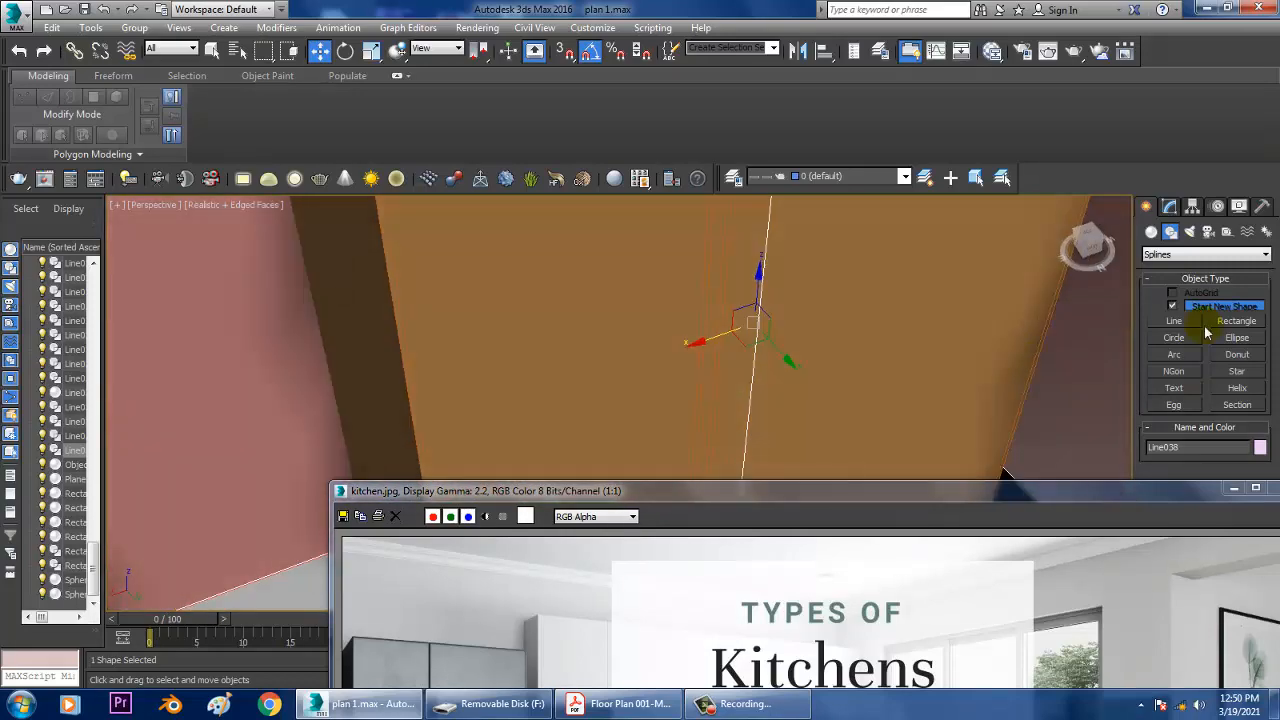
Display the handle line in the viewport with a rectangular cross-section of length 0 2/32' and width 0 1/32'
left_click(1170, 210)
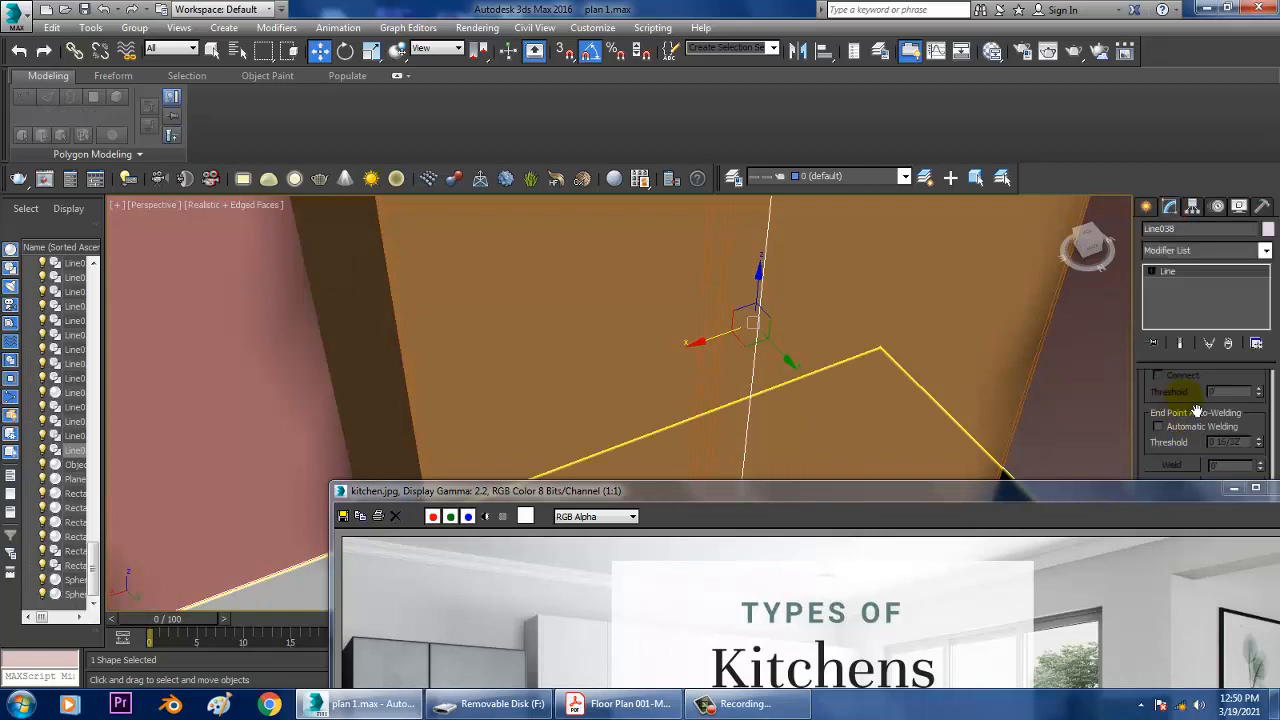
scroll(1190, 440, "up", 5)
left_click_drag(1262, 465, 1262, 503)
left_click_drag(1170, 467, 1175, 503)
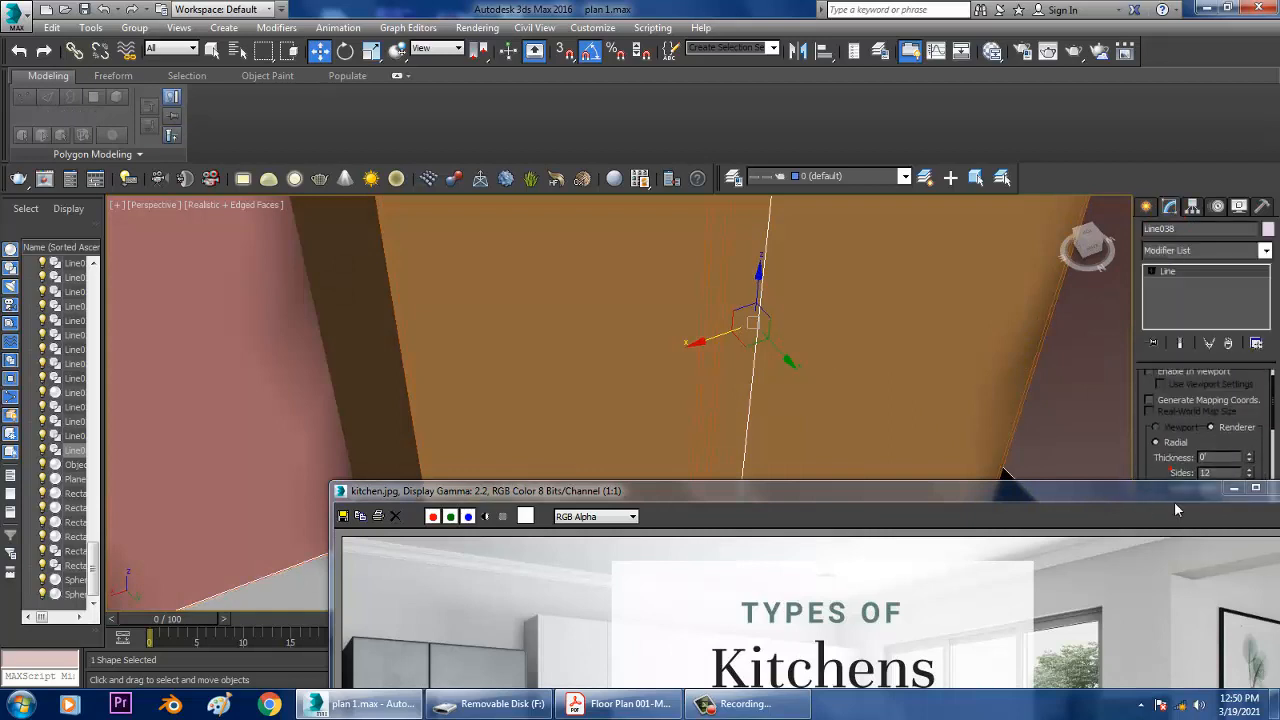
left_click(1160, 400)
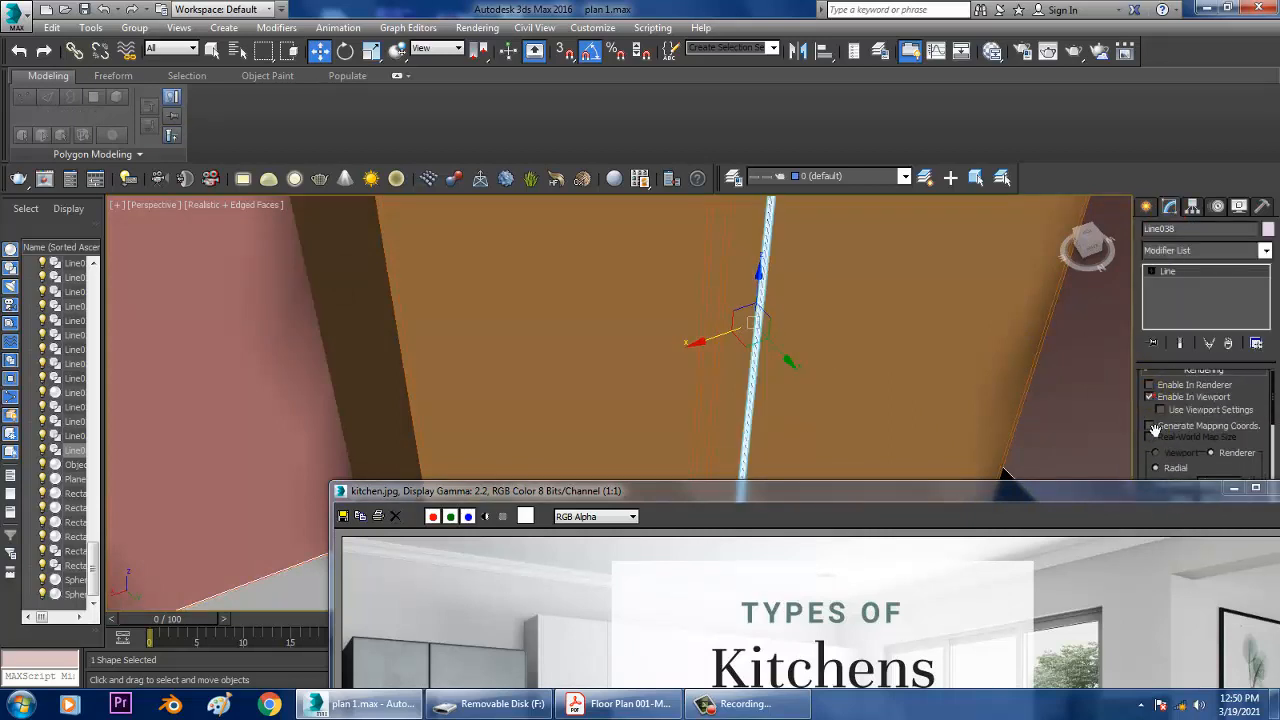
left_click_drag(1160, 400, 1142, 290)
scroll(1165, 420, "down", 2)
left_click(1157, 381)
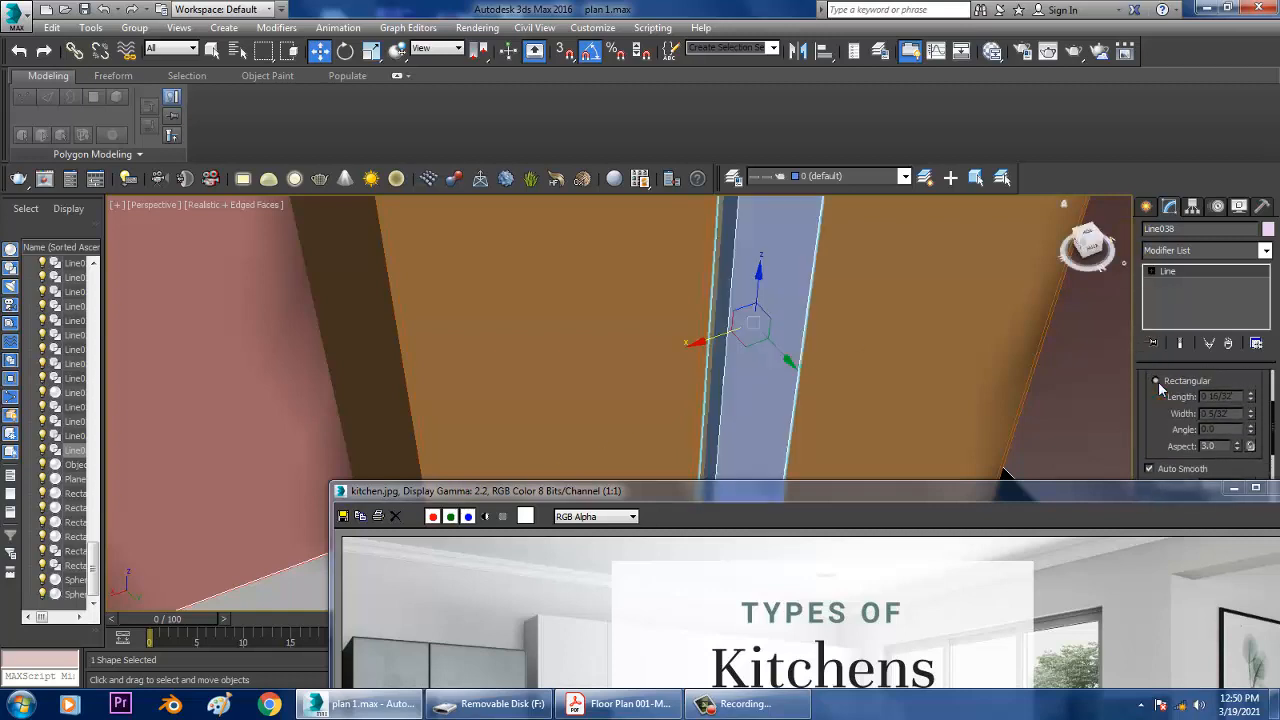
left_click_drag(1250, 397, 1250, 432)
scroll(1262, 425, "up", 1)
middle_click_drag(794, 316, 750, 300, "alt")
left_click_drag(690, 485, 678, 531)
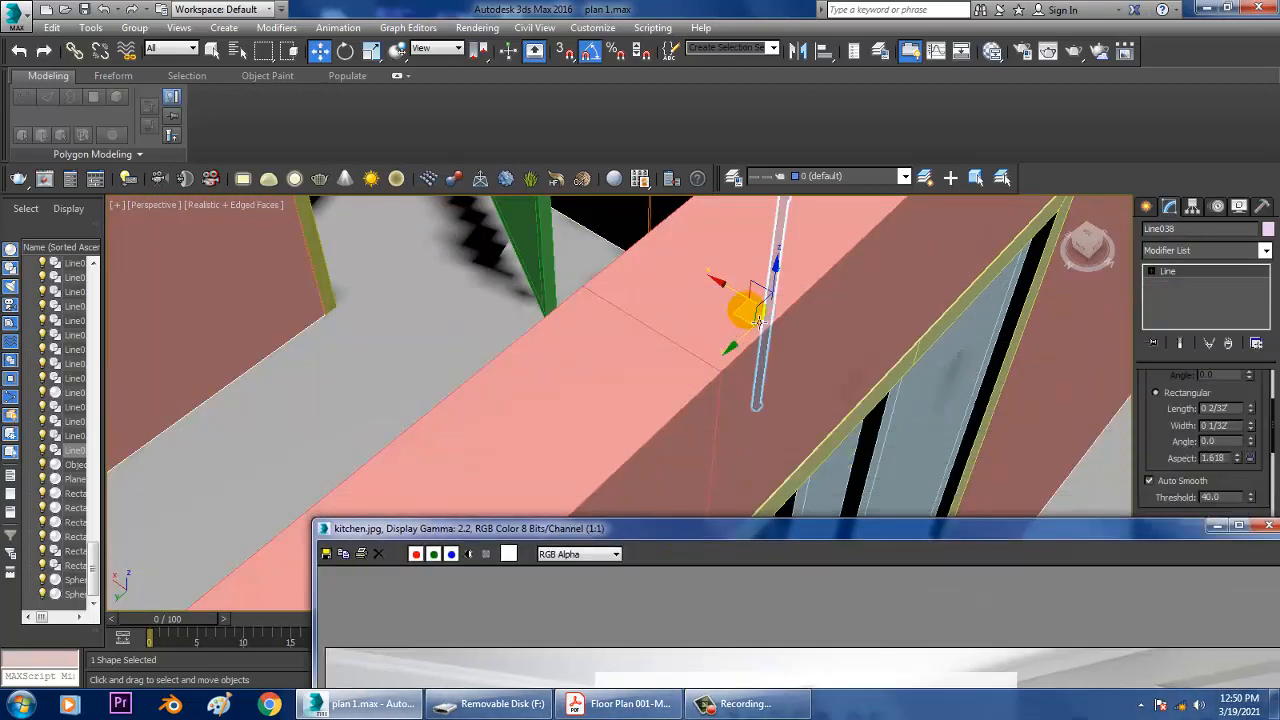
Convert the handle bar to an editable poly and add edge loops near its upper and lower ends
middle_click_drag(822, 245, 798, 309)
scroll(752, 325, "up", 4)
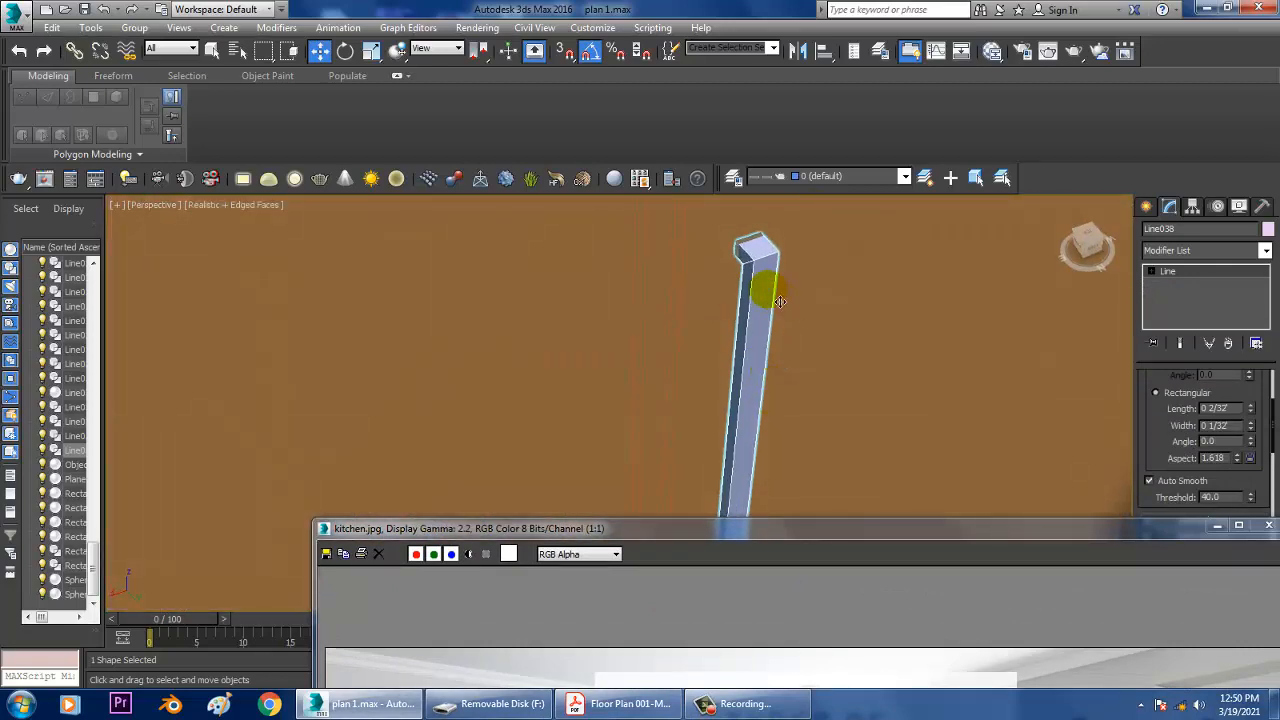
right_click(768, 292)
mouse_move(866, 449)
left_click(980, 469)
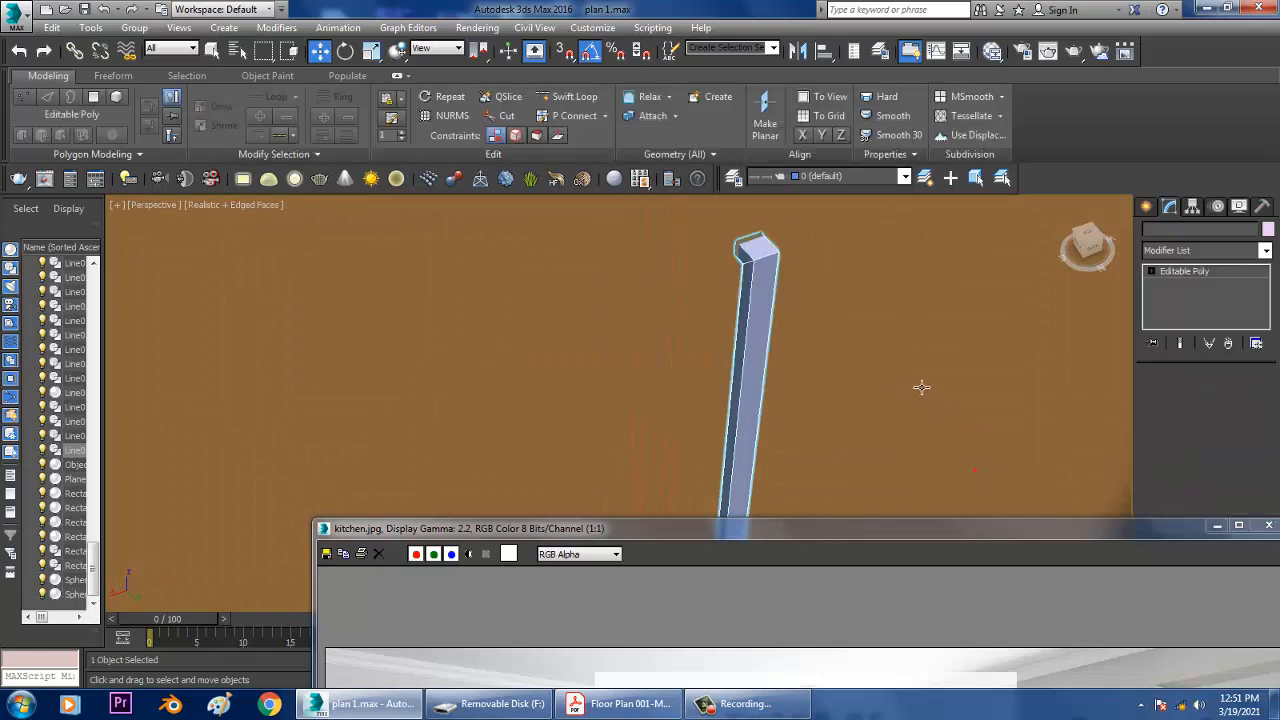
middle_click_drag(921, 387, 690, 260, "alt")
left_click(567, 100)
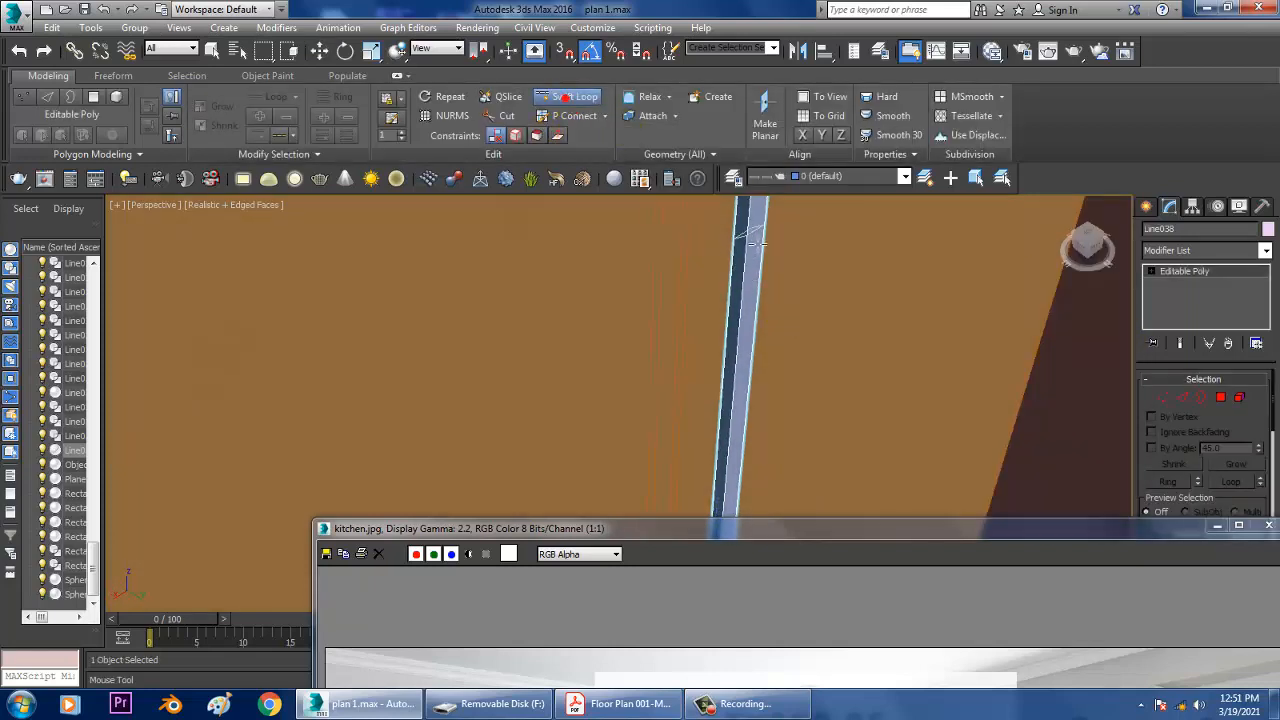
middle_click_drag(782, 278, 770, 268)
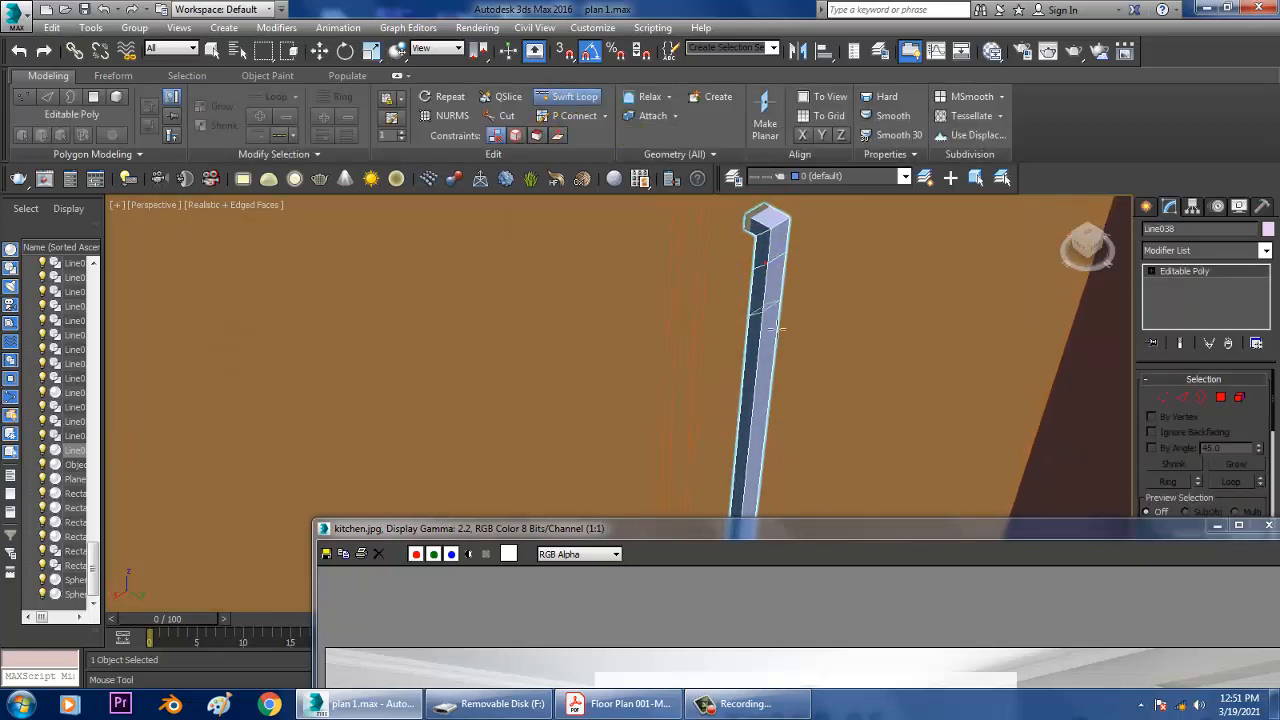
middle_click_drag(778, 327, 712, 471, "alt")
key("w")
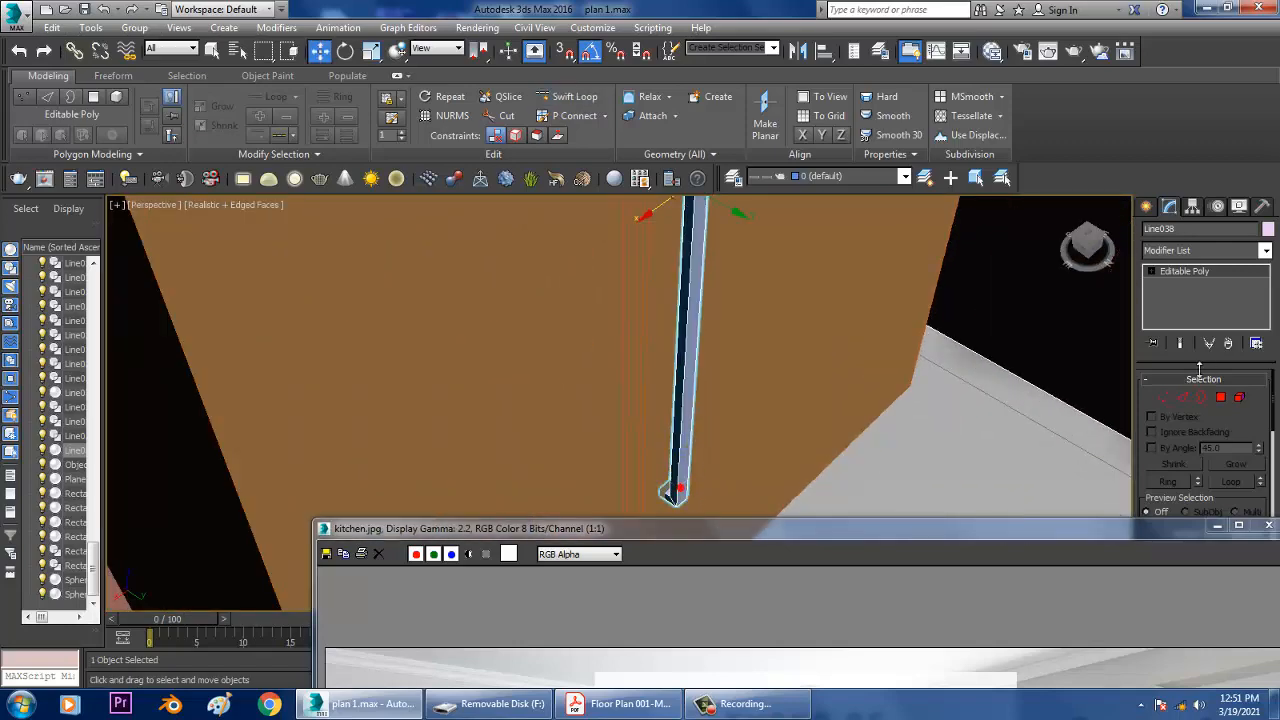
Extrude the handle's long middle polygon with the height reduced to 0', and leave polygon editing
left_click(1221, 398)
left_click(689, 345)
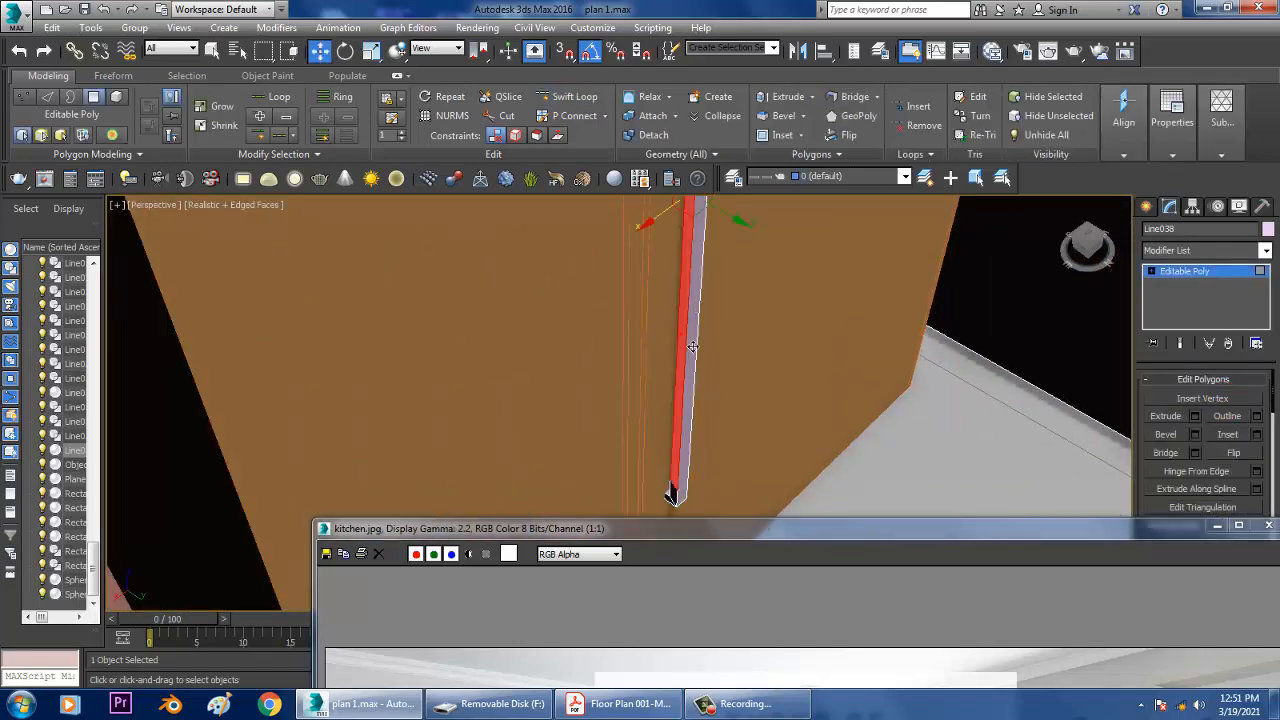
middle_click_drag(689, 345, 712, 281, "alt")
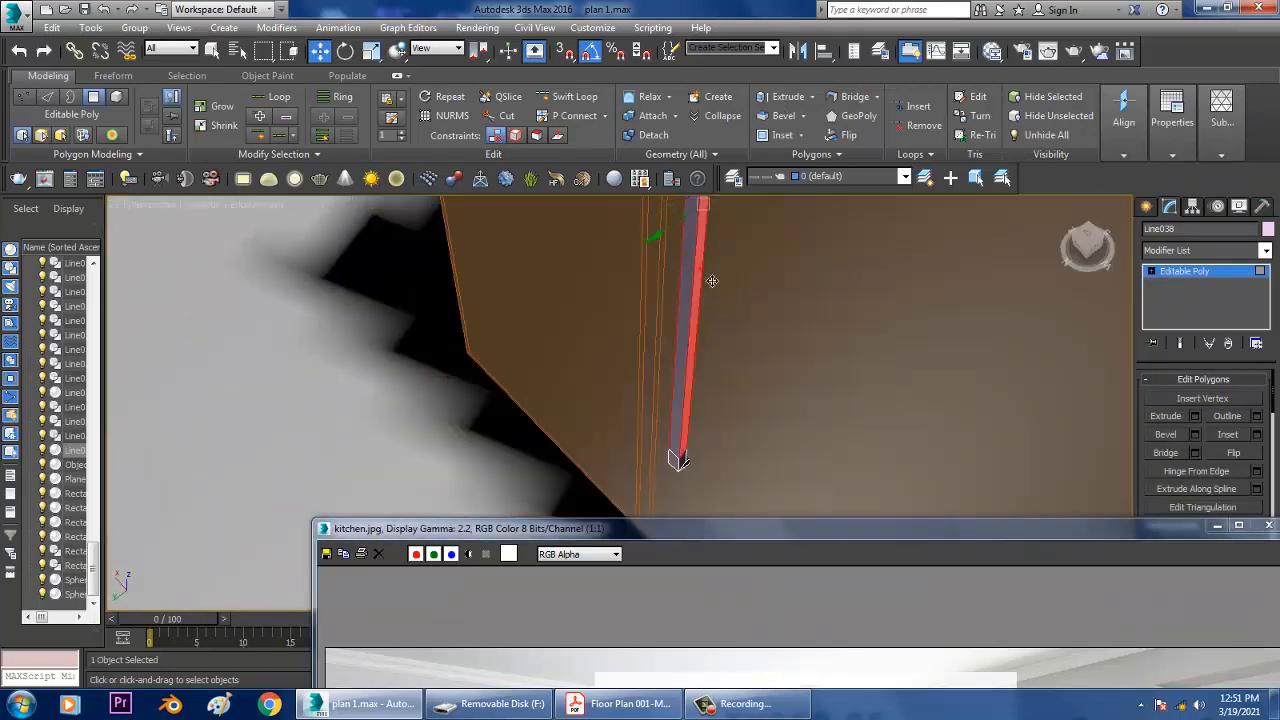
left_click(1195, 416)
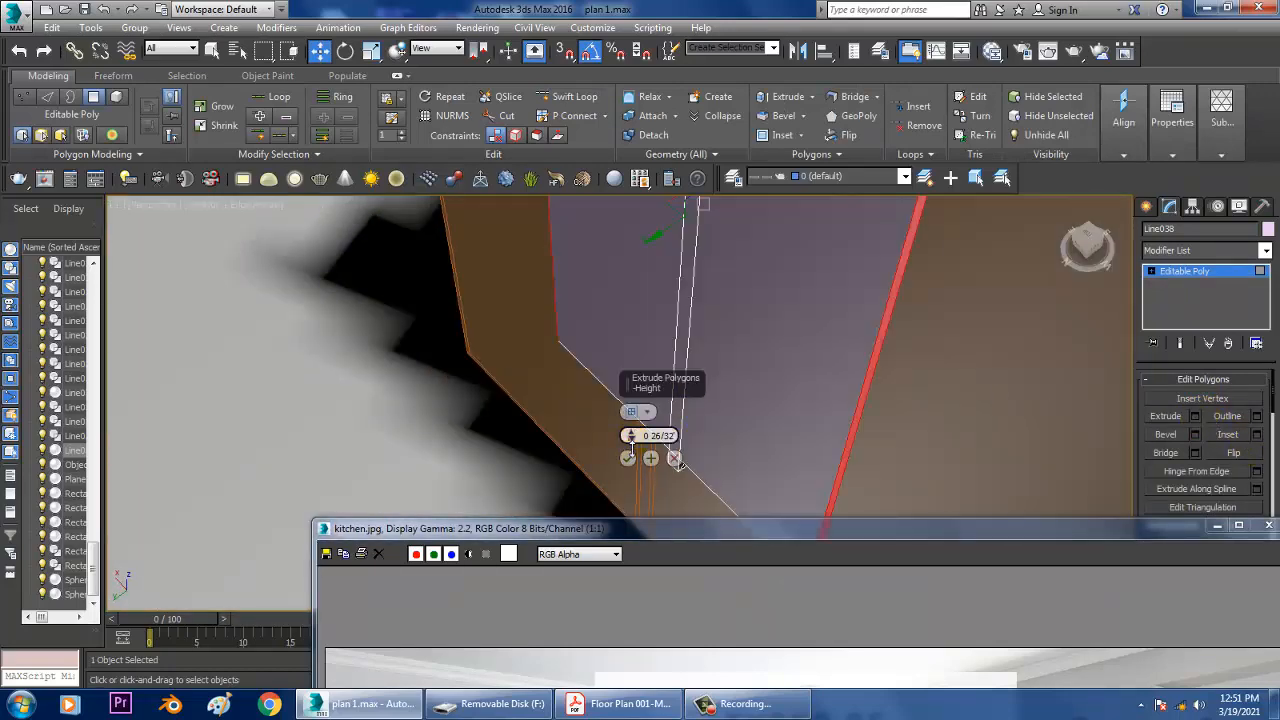
left_click_drag(631, 437, 660, 507)
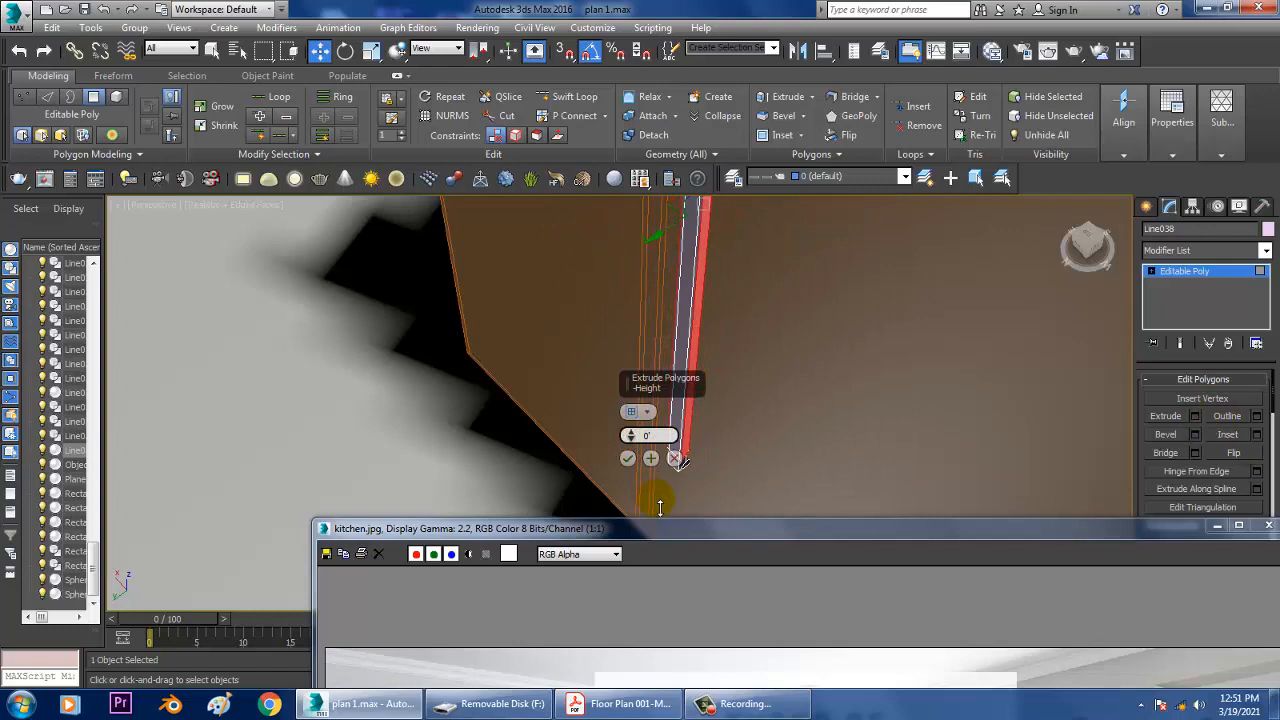
left_click(627, 458)
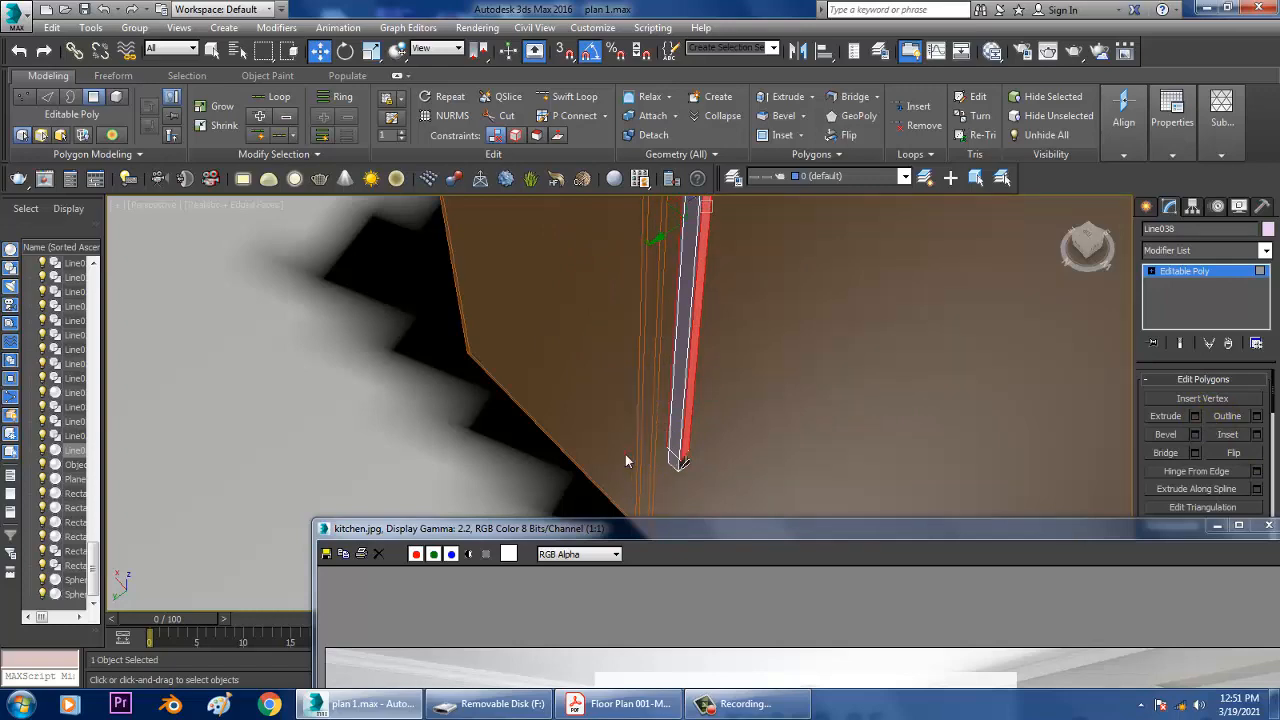
left_click(1200, 275)
scroll(711, 318, "down", 10)
scroll(711, 318, "up", 10)
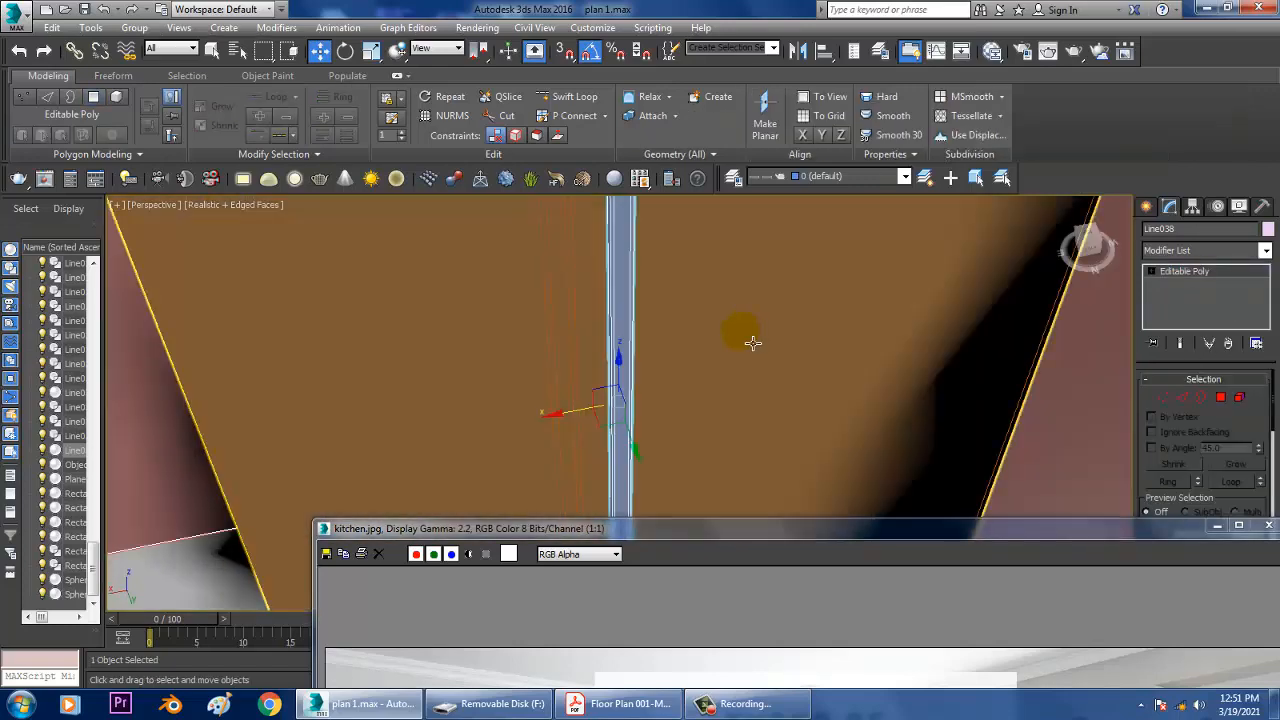
scroll(753, 342, "down", 4)
Clone the handle as one copy along X to the other side of the refrigerator's door seam
left_click_drag(633, 527, 650, 461)
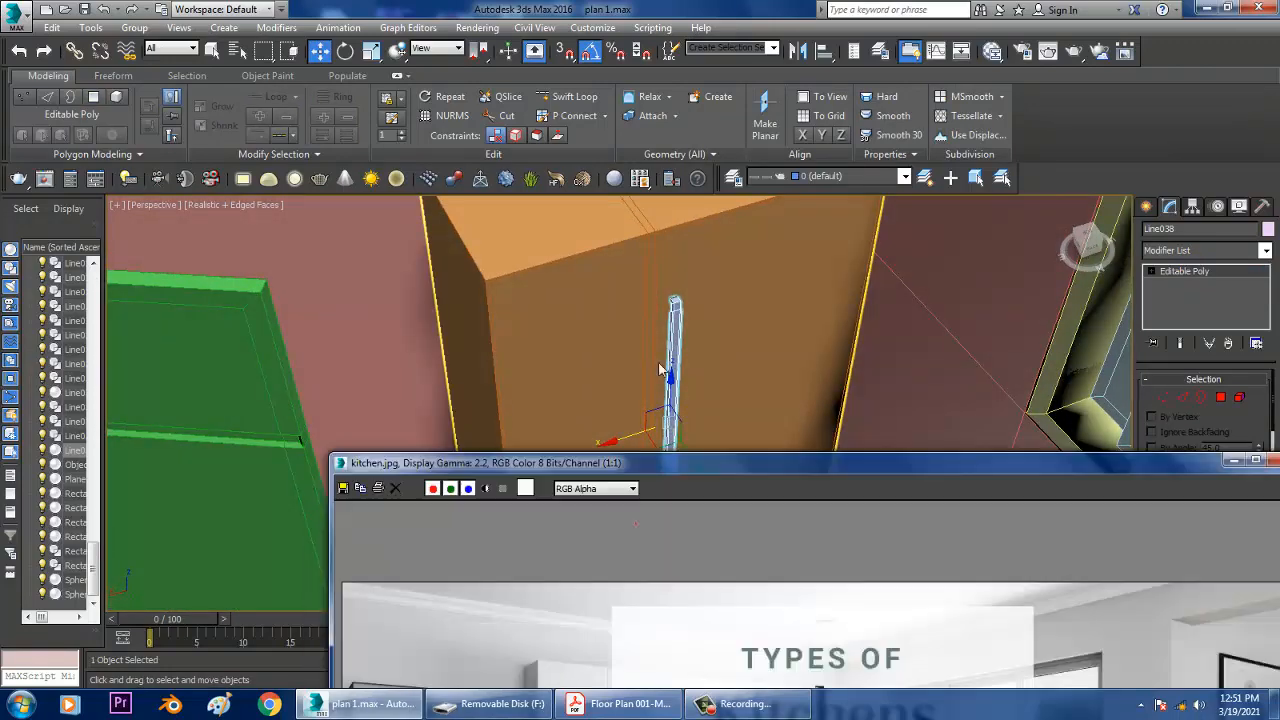
left_click_drag(659, 369, 642, 472)
middle_click_drag(800, 323, 637, 399, "alt")
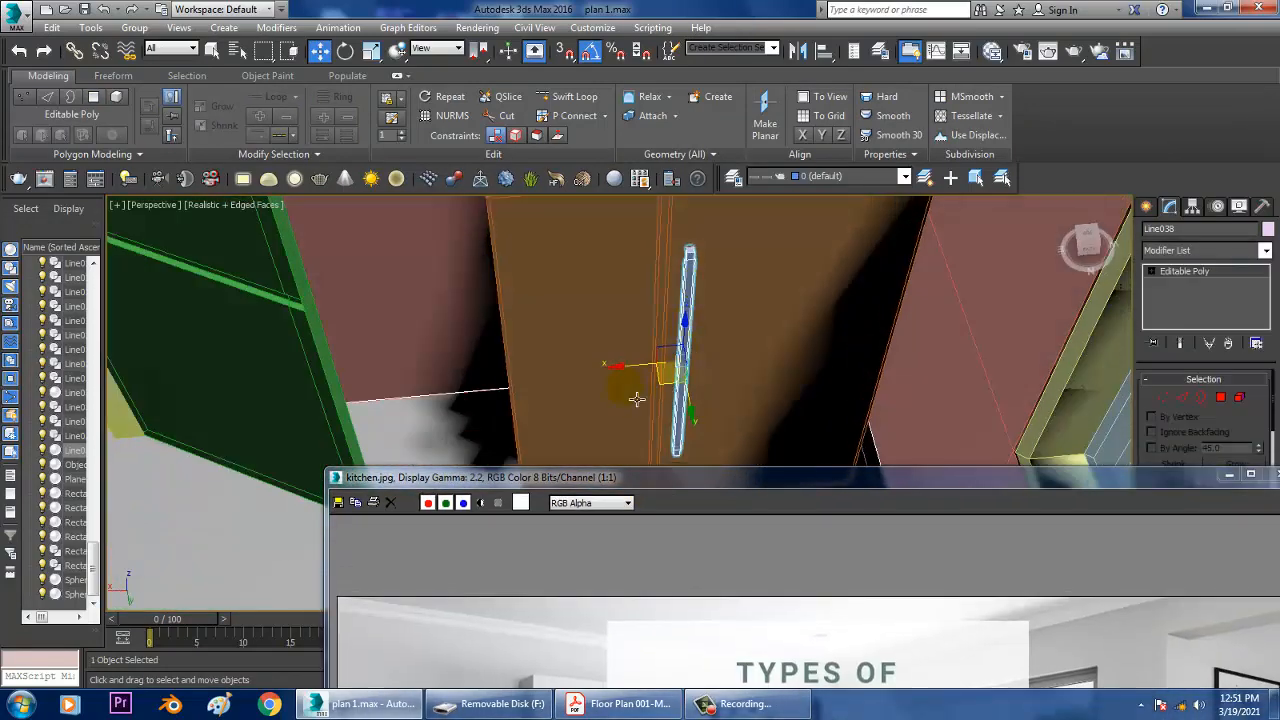
left_click_drag(641, 376, 596, 383)
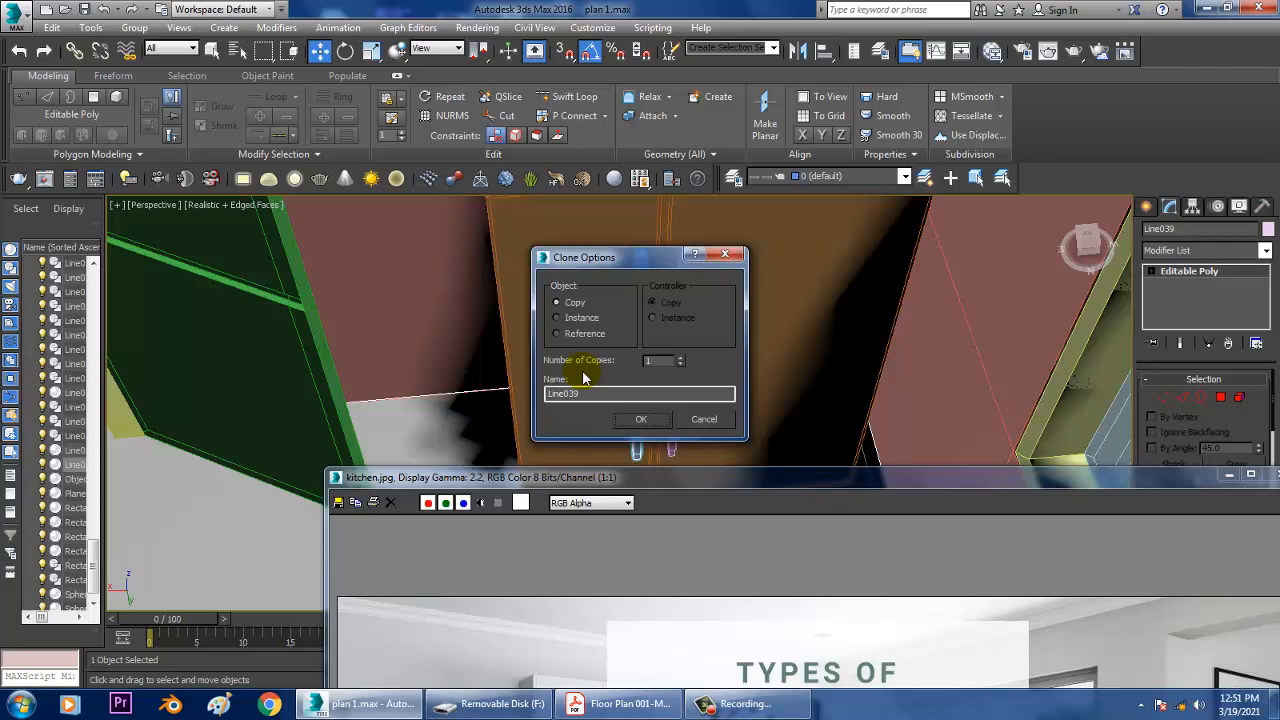
left_click(650, 425)
middle_click_drag(840, 342, 814, 334, "alt")
scroll(818, 321, "down", 2)
scroll(818, 321, "up", 2)
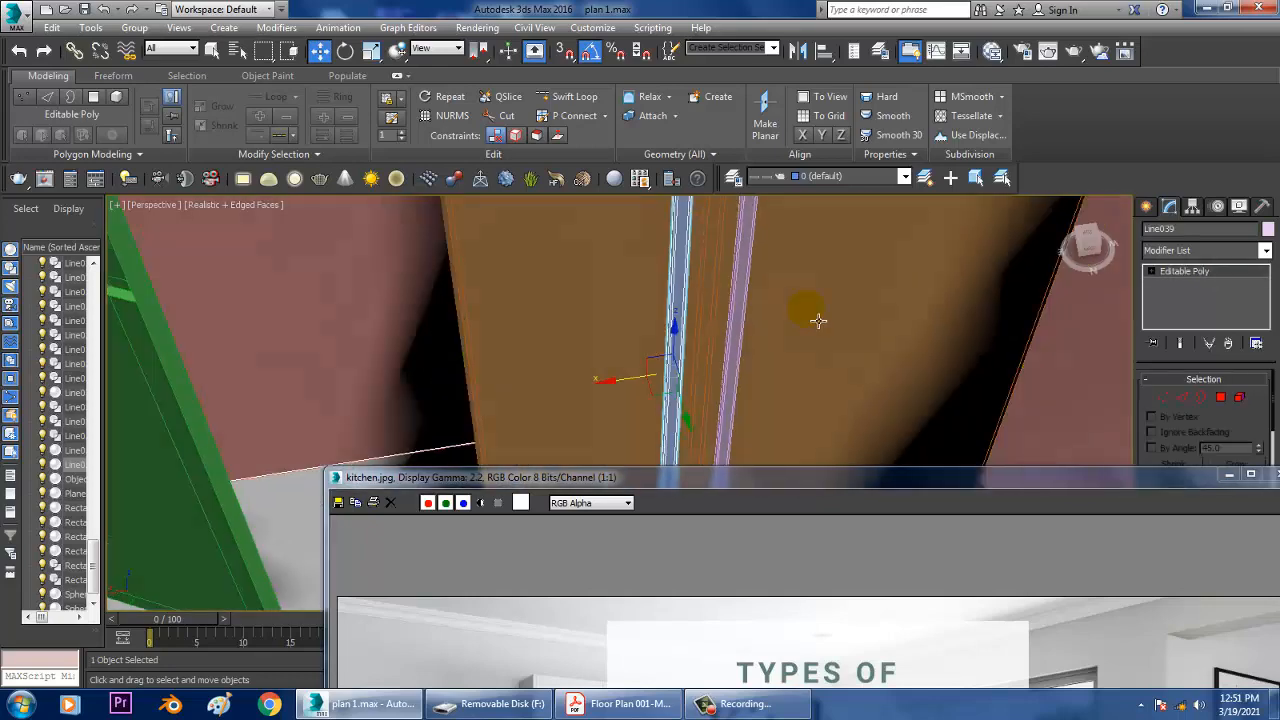
scroll(818, 321, "down", 3)
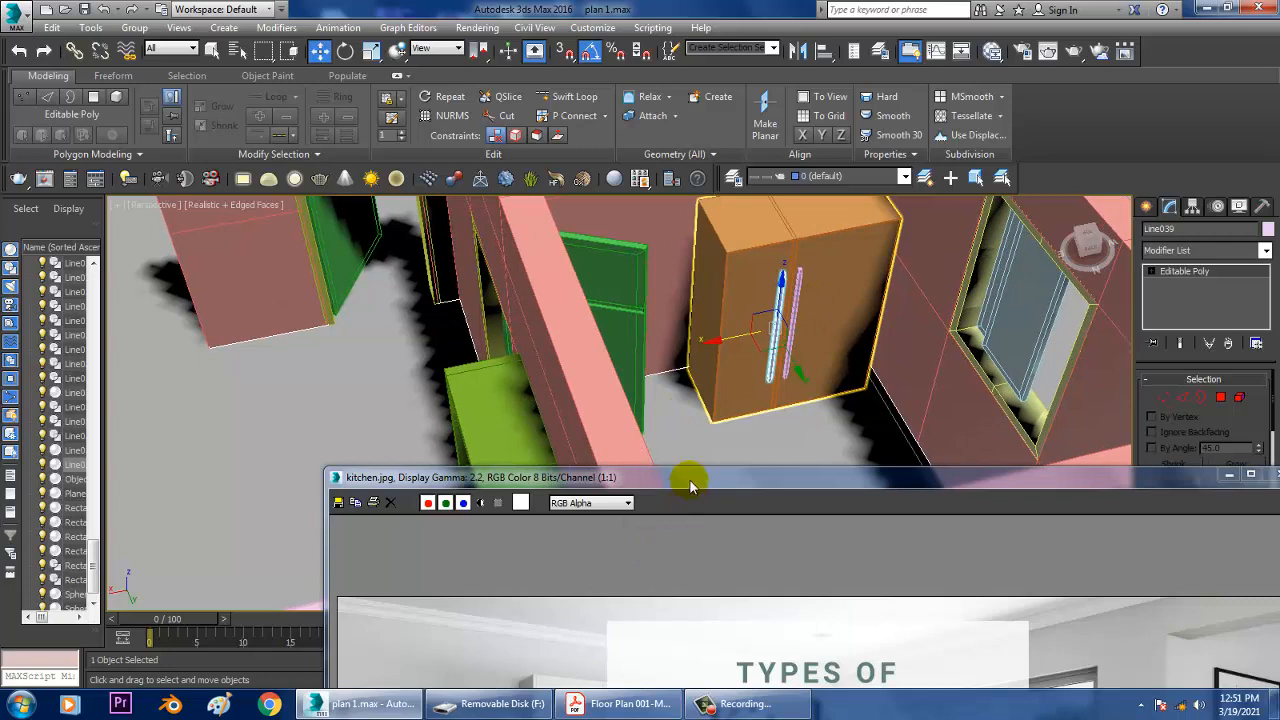
Add one vertical edge loop beside the copied handle and two horizontal loops across the refrigerator box with Swift Loop
left_click_drag(689, 479, 637, 463)
middle_click_drag(867, 354, 845, 328, "alt")
scroll(886, 308, "up", 3)
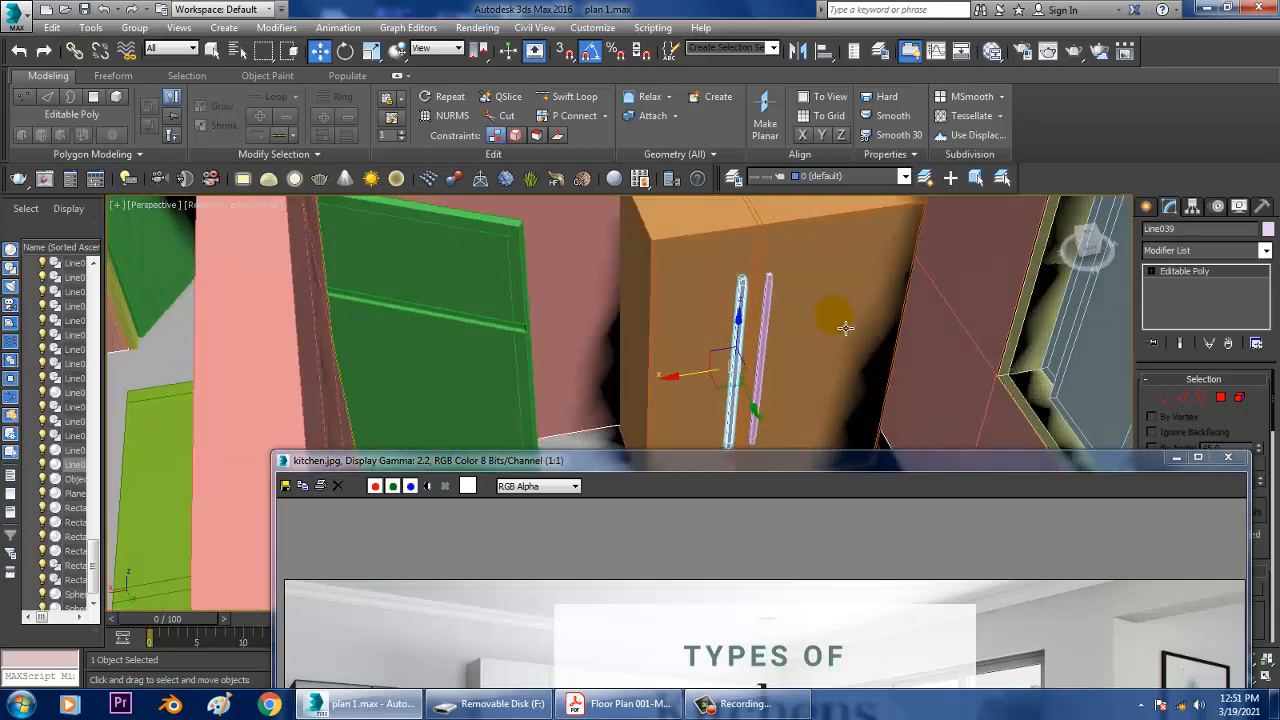
left_click_drag(646, 455, 700, 453)
left_click(700, 305)
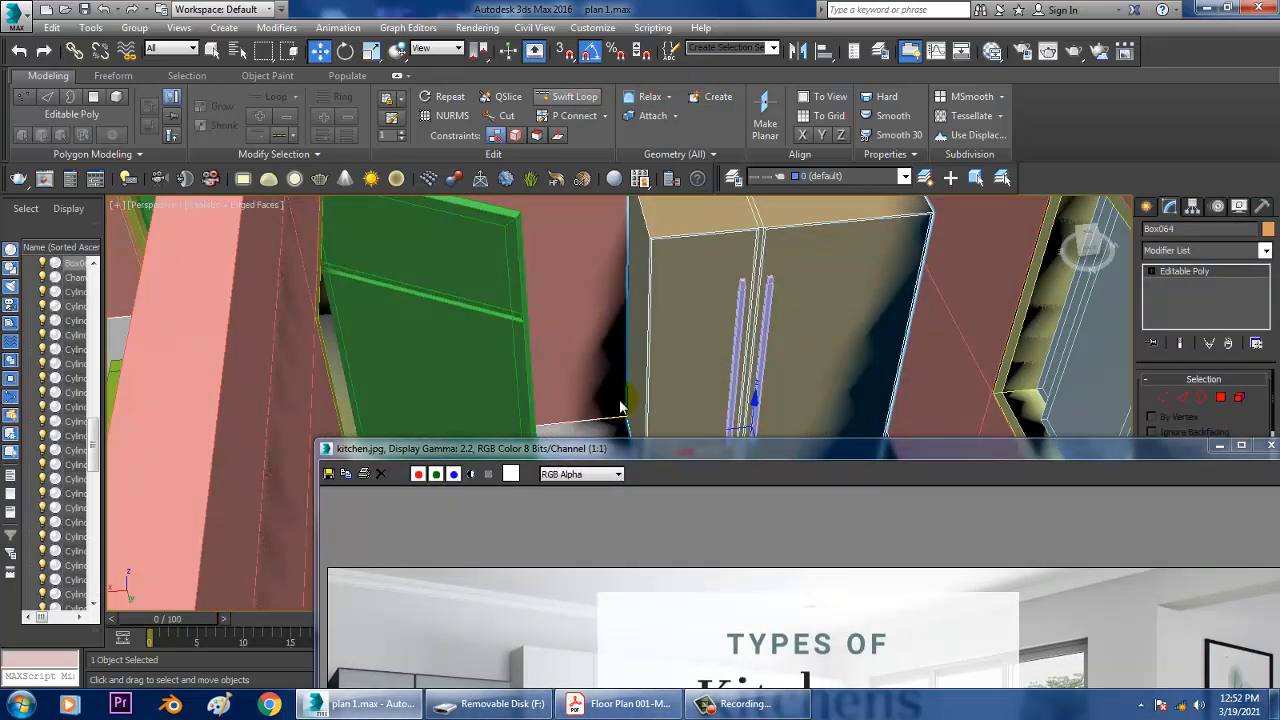
left_click_drag(618, 449, 673, 479)
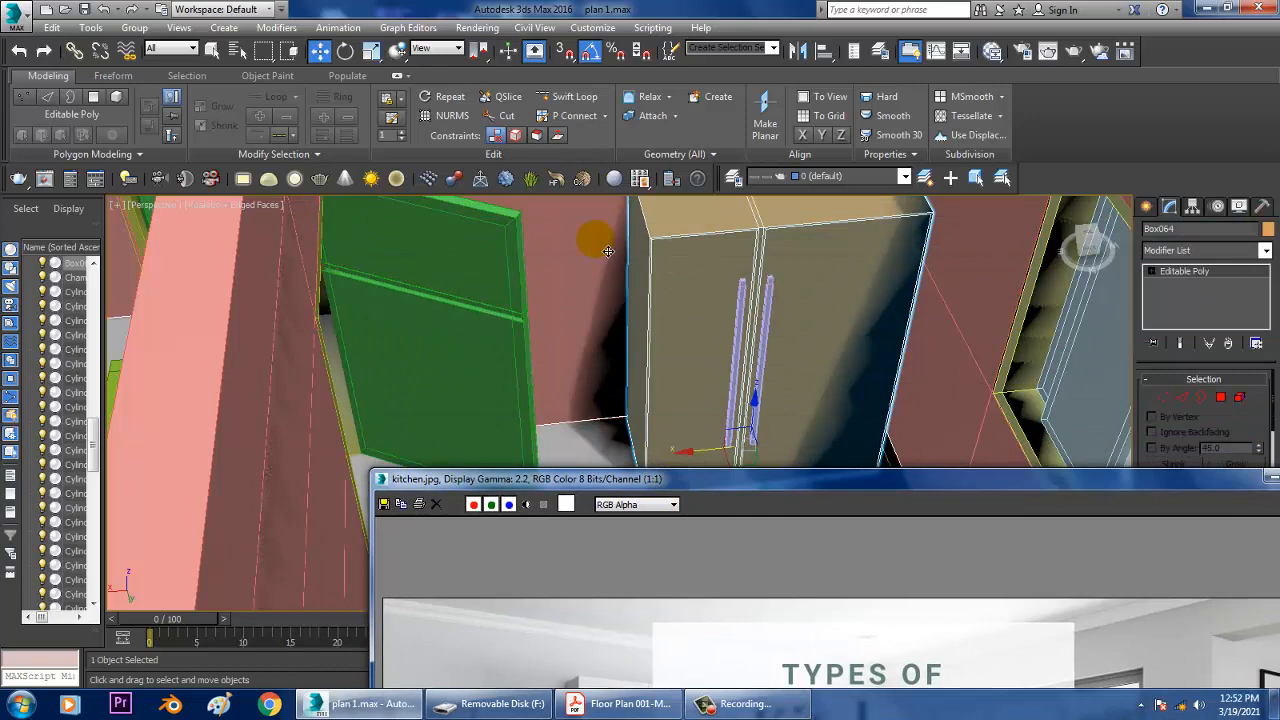
left_click(578, 101)
middle_click_drag(822, 250, 755, 248, "alt")
scroll(745, 260, "up", 3)
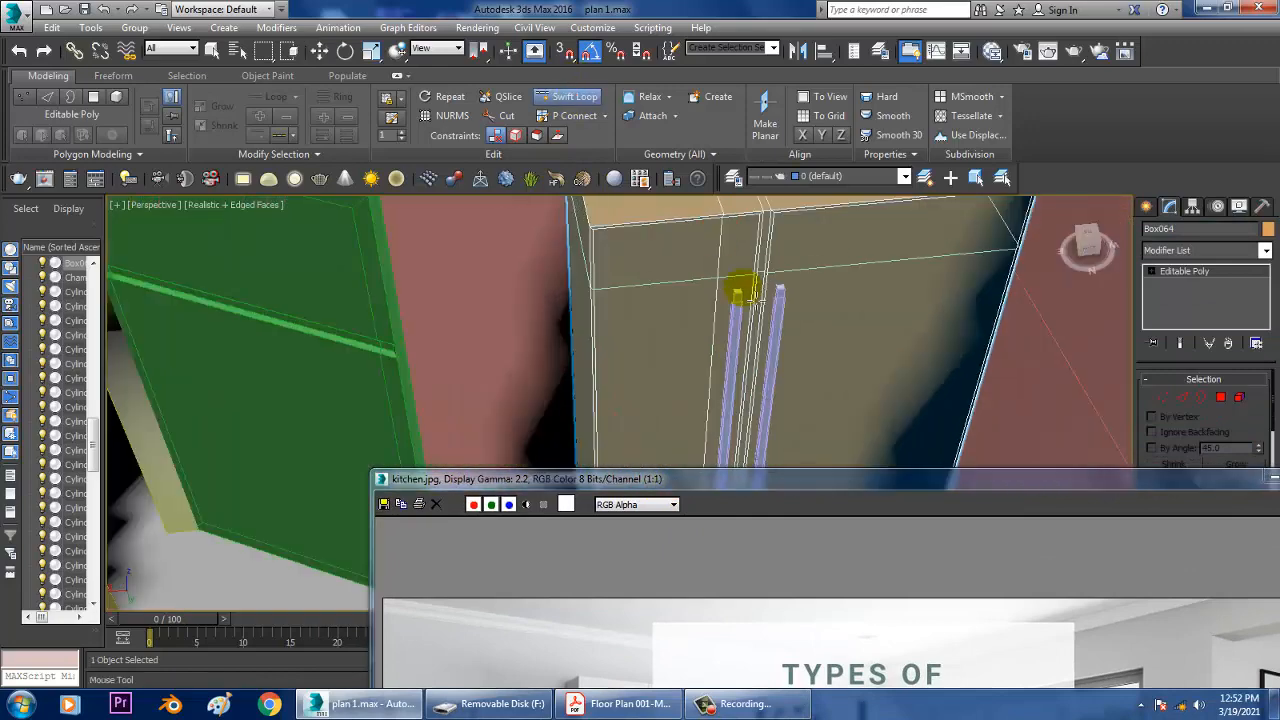
middle_click_drag(729, 380, 737, 294, "alt")
left_click(737, 294)
left_click(743, 374)
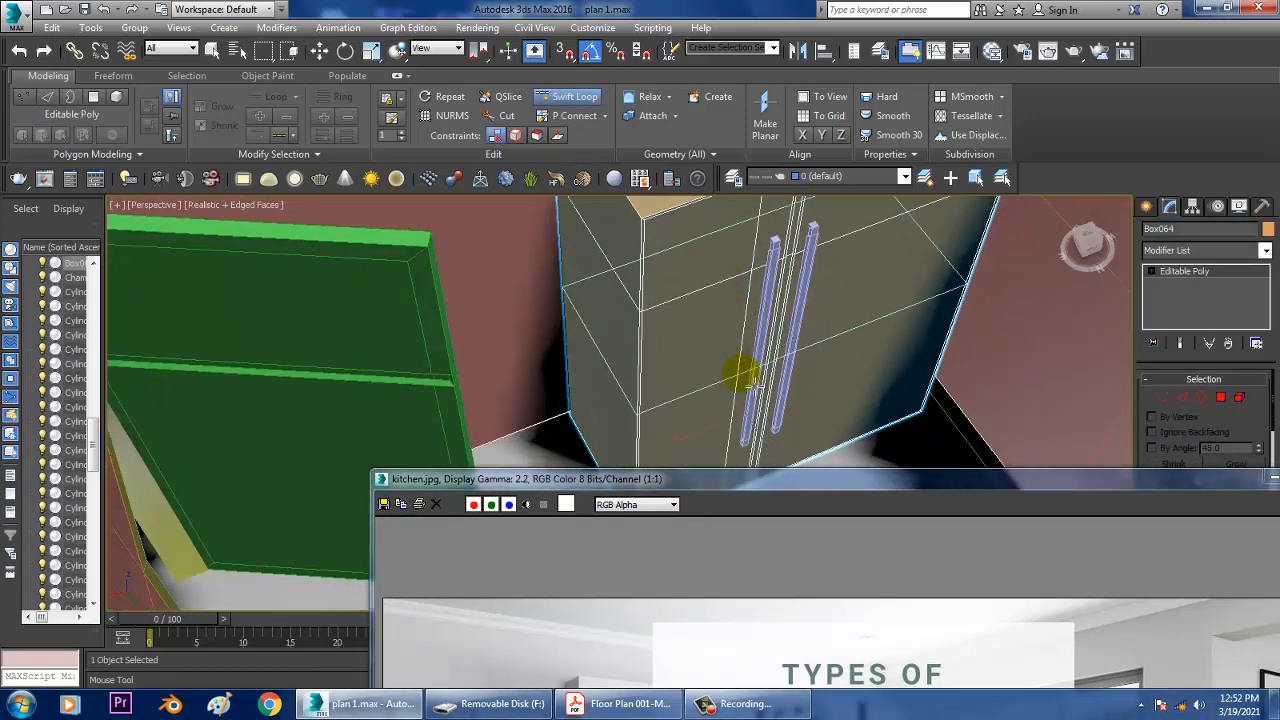
middle_click_drag(743, 374, 730, 323, "alt")
key("w")
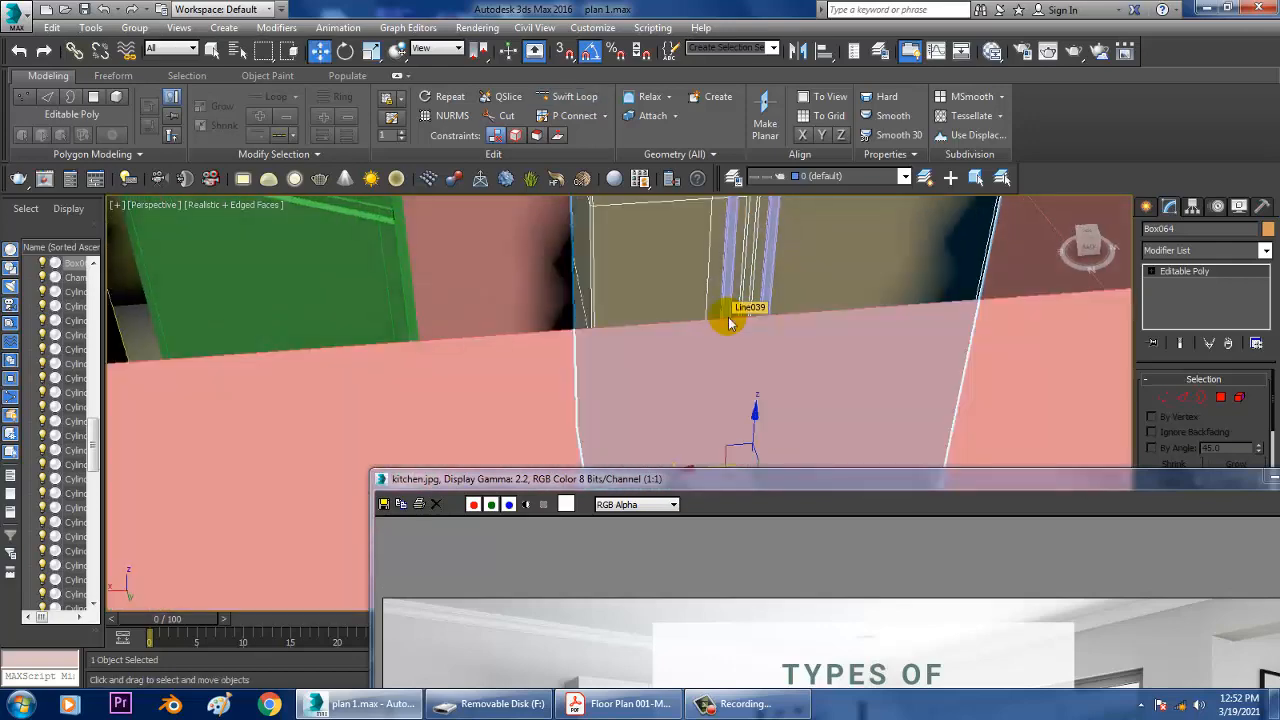
Inset the door polygon between the two horizontal loops beside the copied handle, and split it with a horizontal edge loop
key("4")
left_click(687, 256)
middle_click_drag(688, 257, 750, 340, "alt")
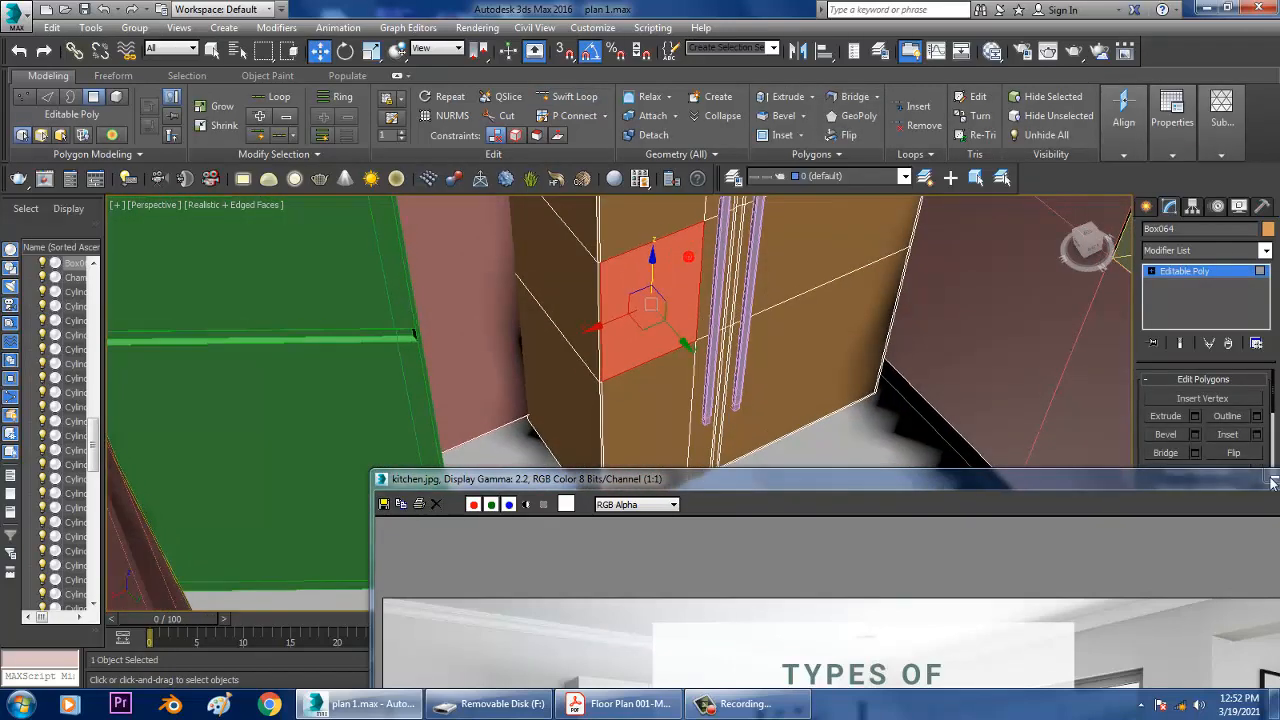
left_click(1257, 435)
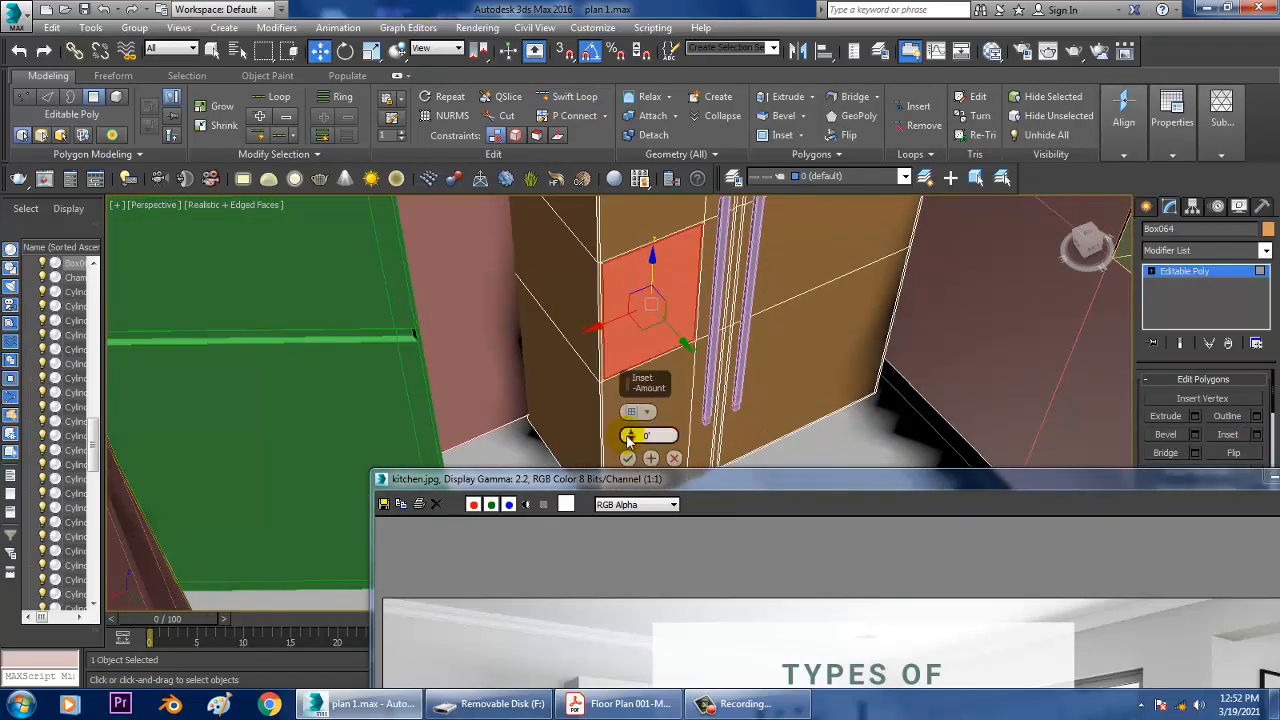
left_click_drag(631, 434, 632, 424)
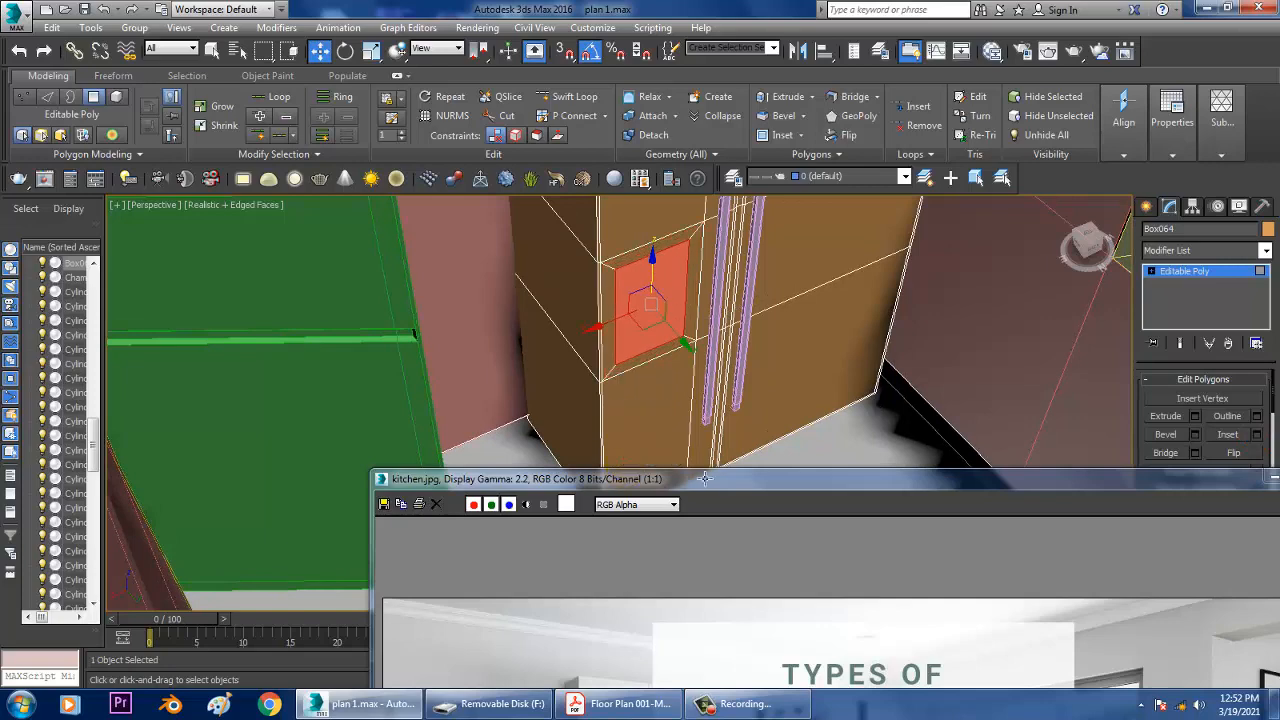
mouse_move(733, 482)
left_mouse_down()
mouse_move(757, 277)
mouse_move(755, 470)
left_mouse_up()
left_click(563, 96)
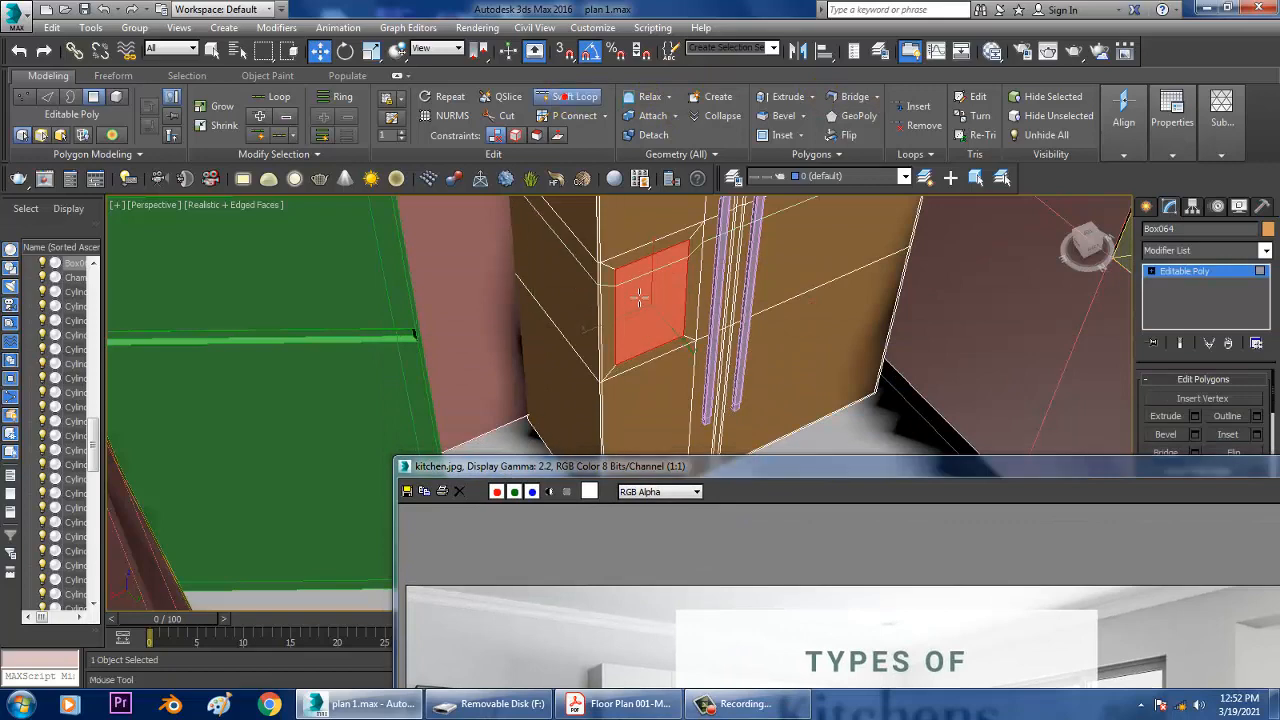
right_click(775, 302)
Bevel the lower polygon of the inset door panel inward with height -0 4/32' and outline -0 2/32'
left_click(682, 336)
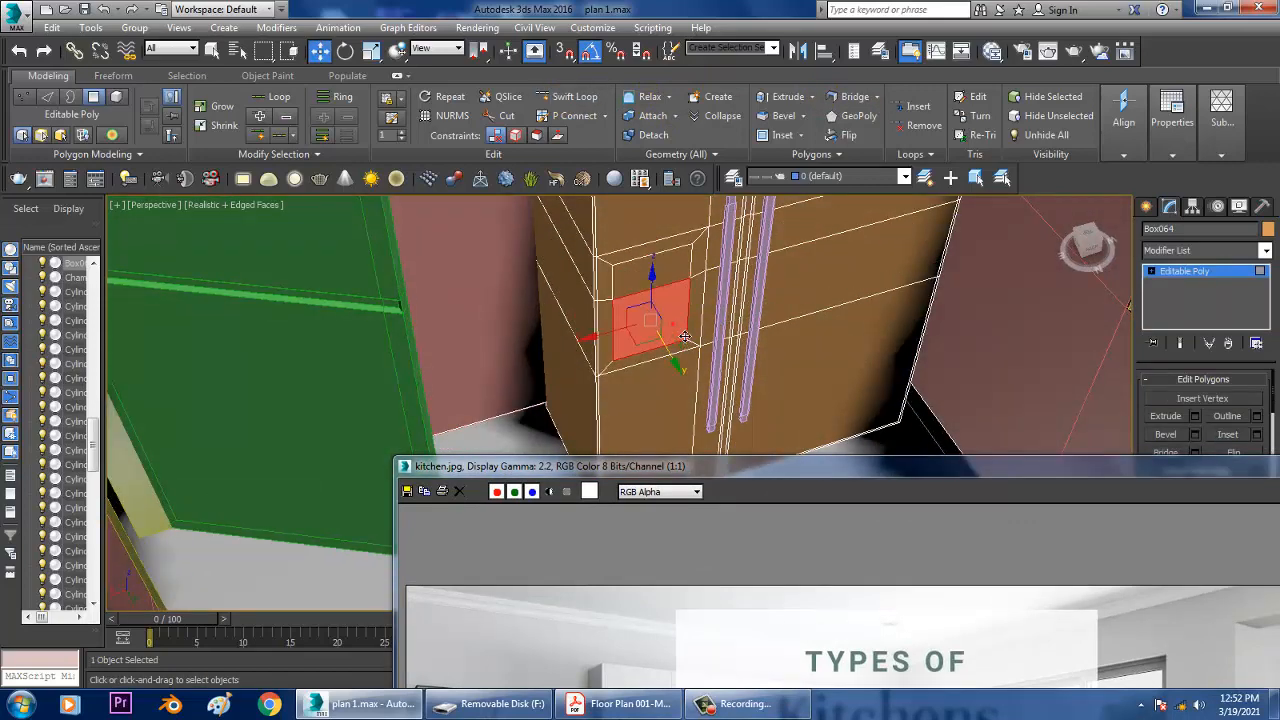
middle_click_drag(905, 337, 889, 384, "alt")
left_click_drag(859, 466, 832, 569)
left_click(1195, 434)
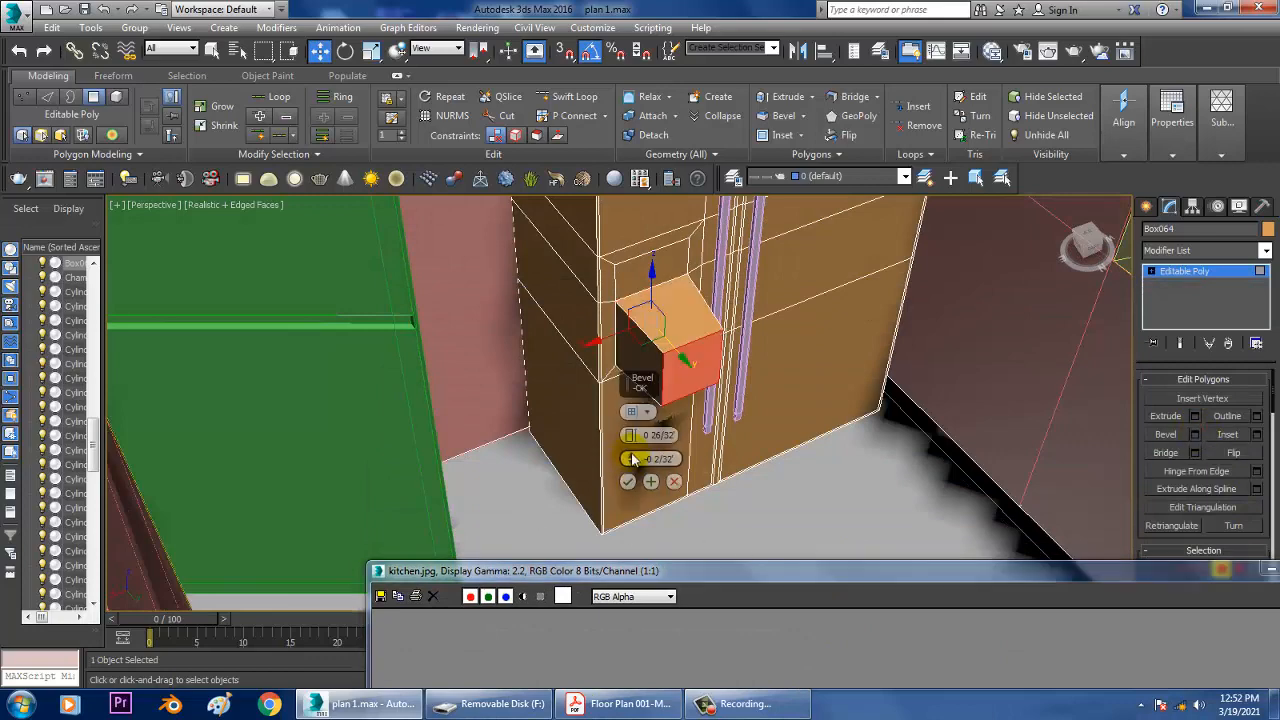
left_click_drag(630, 435, 651, 481)
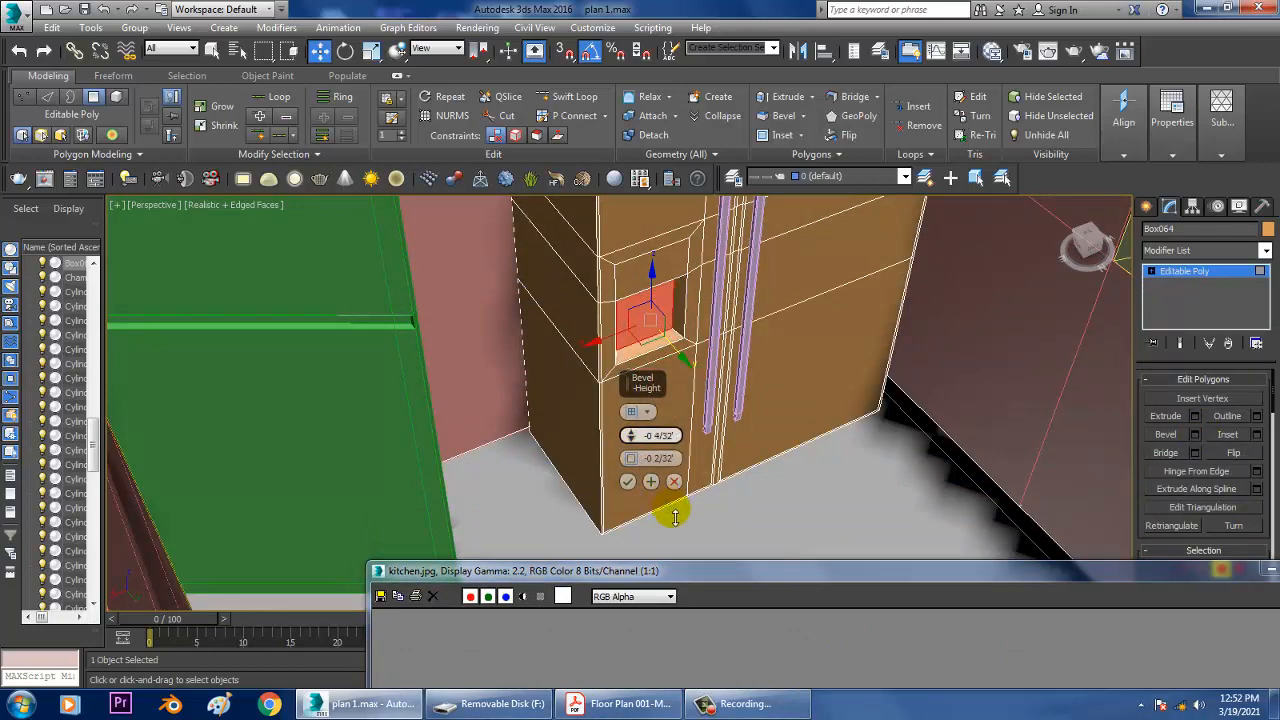
left_click(627, 481)
middle_click_drag(850, 460, 876, 373, "alt")
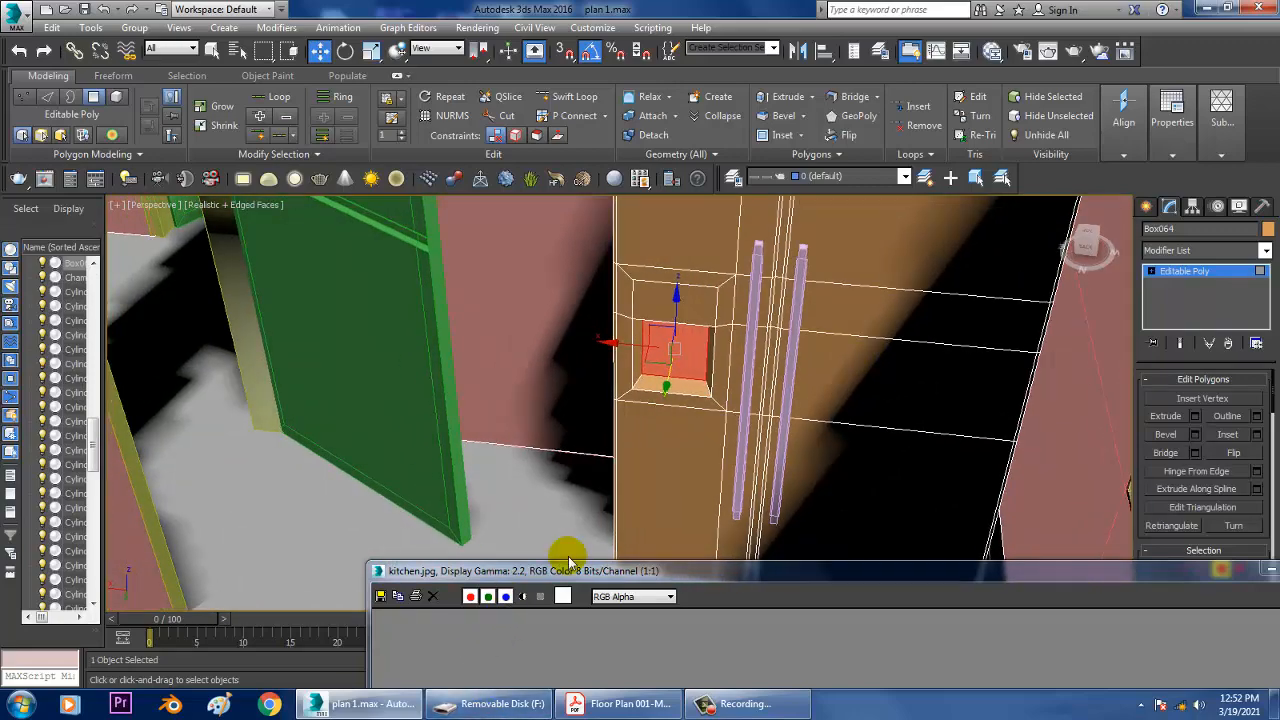
Shift the kitchen reference image window aside and leave polygon editing on the refrigerator
left_click_drag(567, 560, 533, 571)
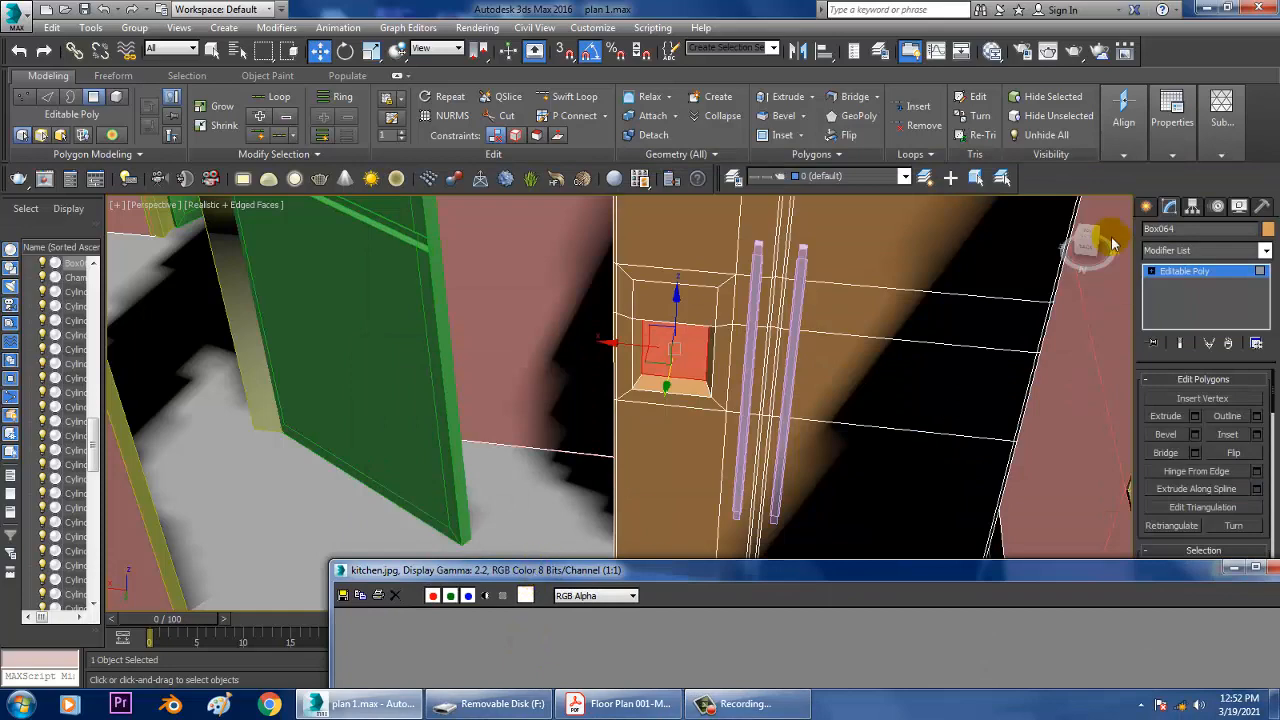
left_click(1202, 251)
left_click(1158, 215)
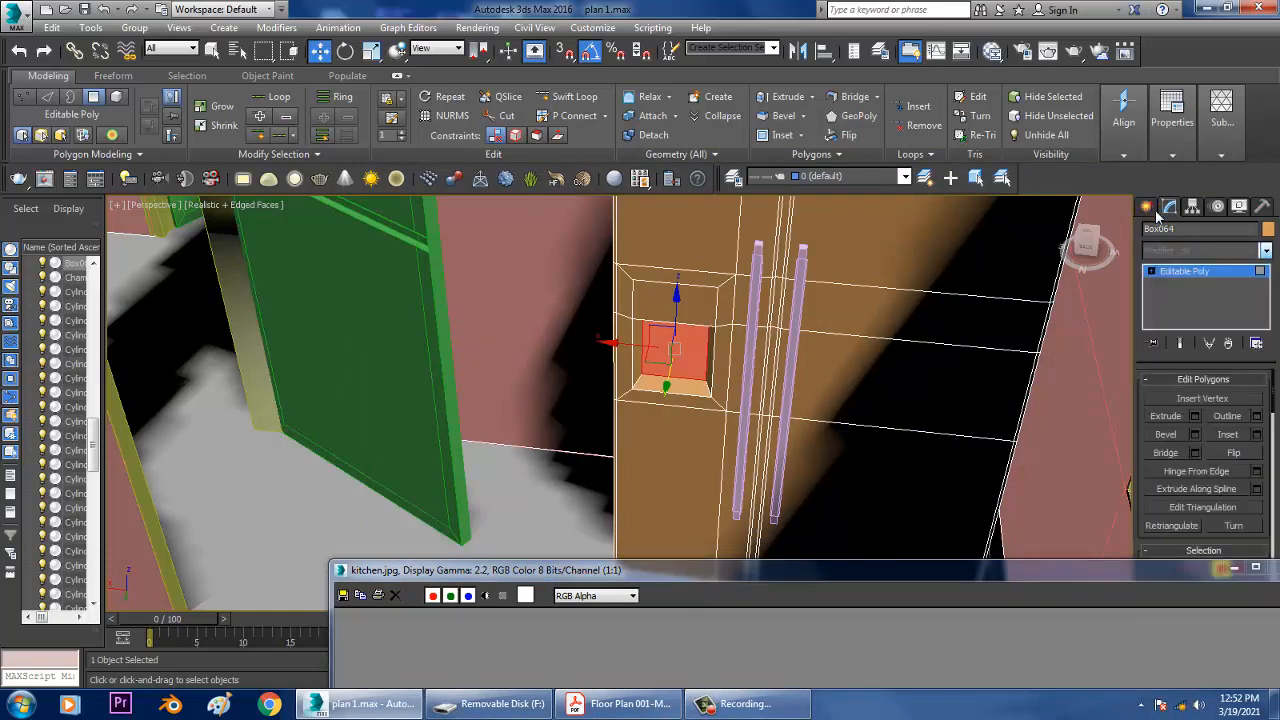
left_click(1193, 273)
Draw a short vertical spline line in the Left view just above and into the refrigerator's dispenser recess
left_click(1148, 206)
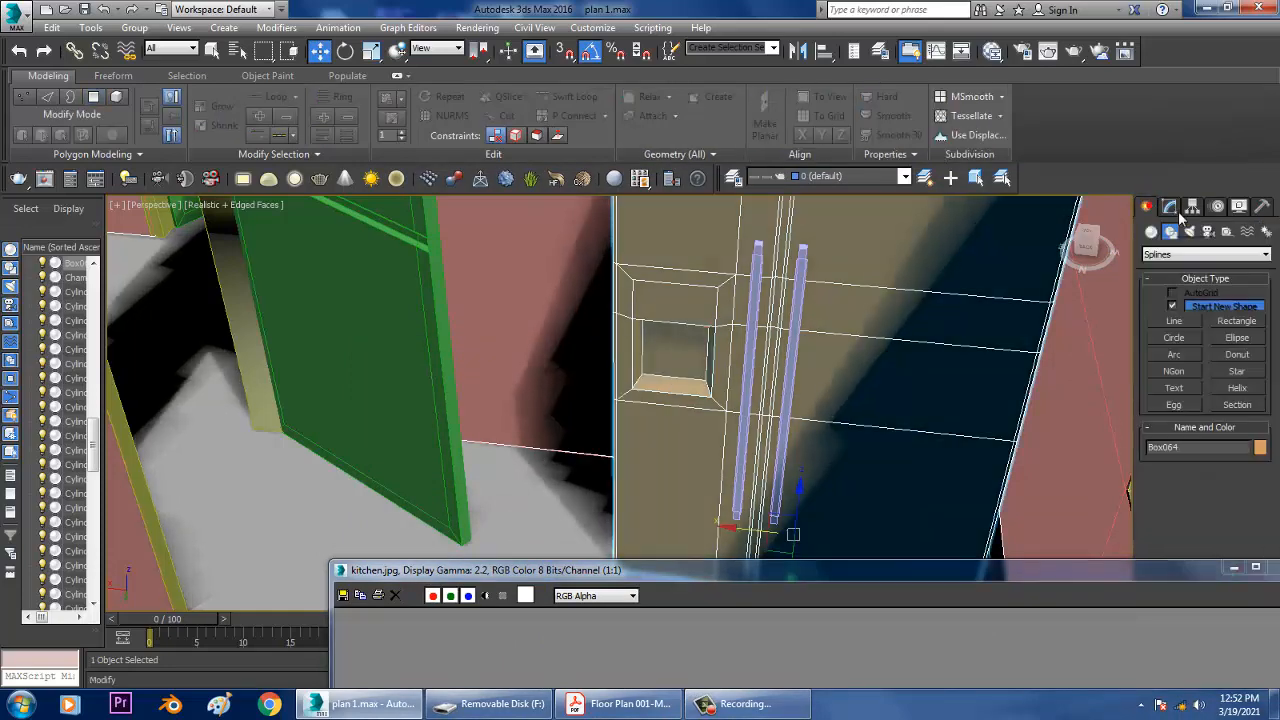
key("alt+w")
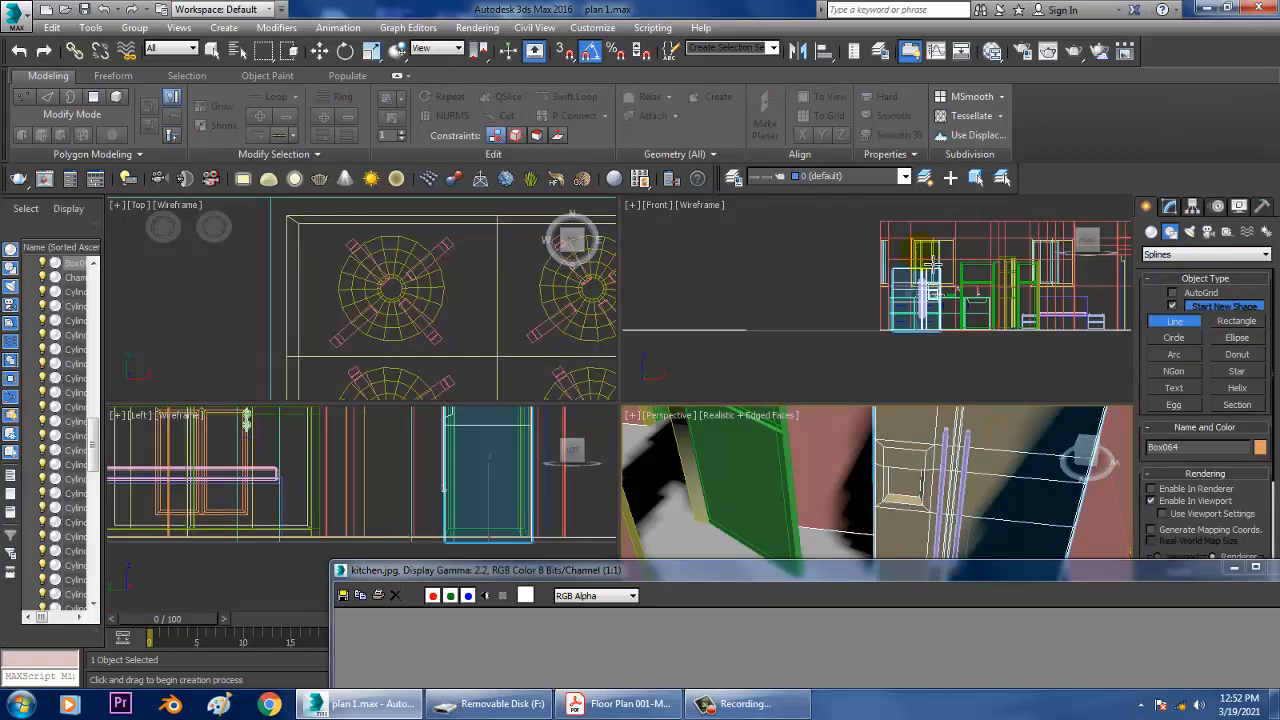
scroll(897, 266, "up", 5)
key("alt+w")
middle_click_drag(849, 326, 865, 320)
key("alt+w")
middle_click_drag(416, 526, 390, 540)
key("alt+w")
mouse_move(638, 360)
middle_mouse_down()
mouse_move(629, 354)
mouse_move(641, 366)
middle_mouse_up()
scroll(641, 366, "up", 4)
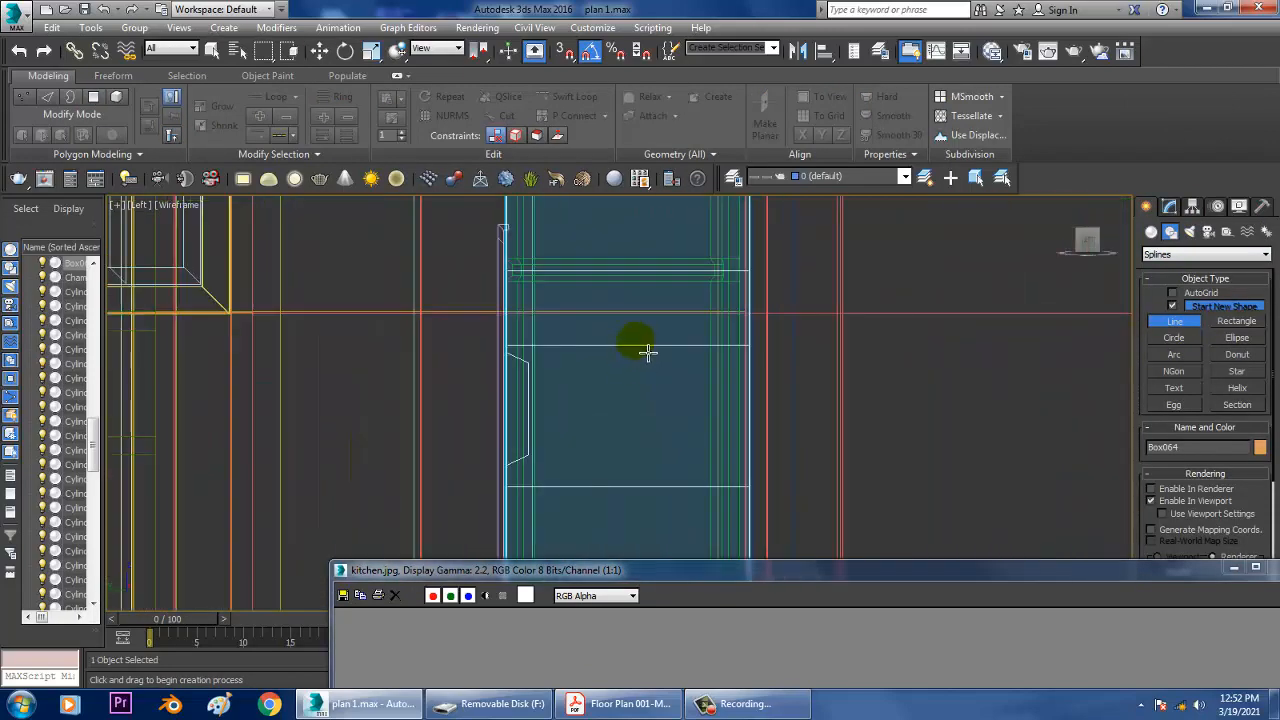
scroll(648, 352, "up", 2)
left_click(547, 267)
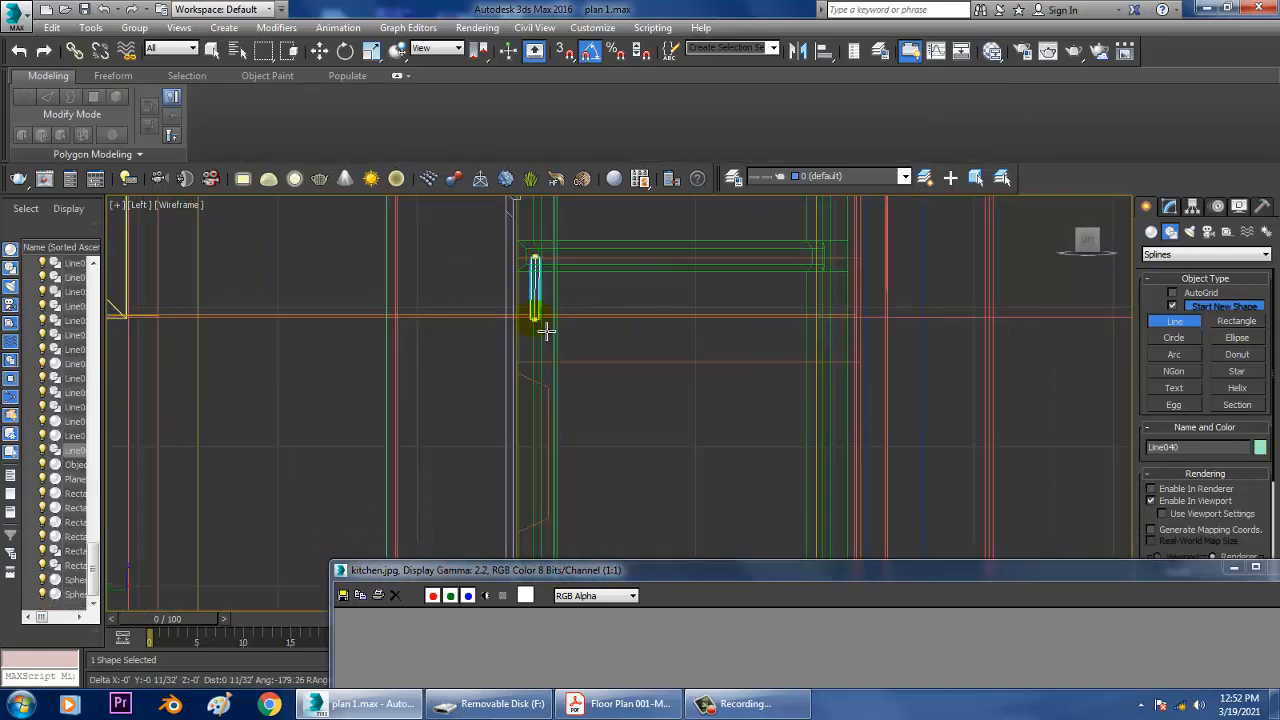
right_click(545, 331)
Move the new line across the plan into the refrigerator's dispenser recess and frame it in the perspective view
key("alt+w")
scroll(885, 430, "down", 4)
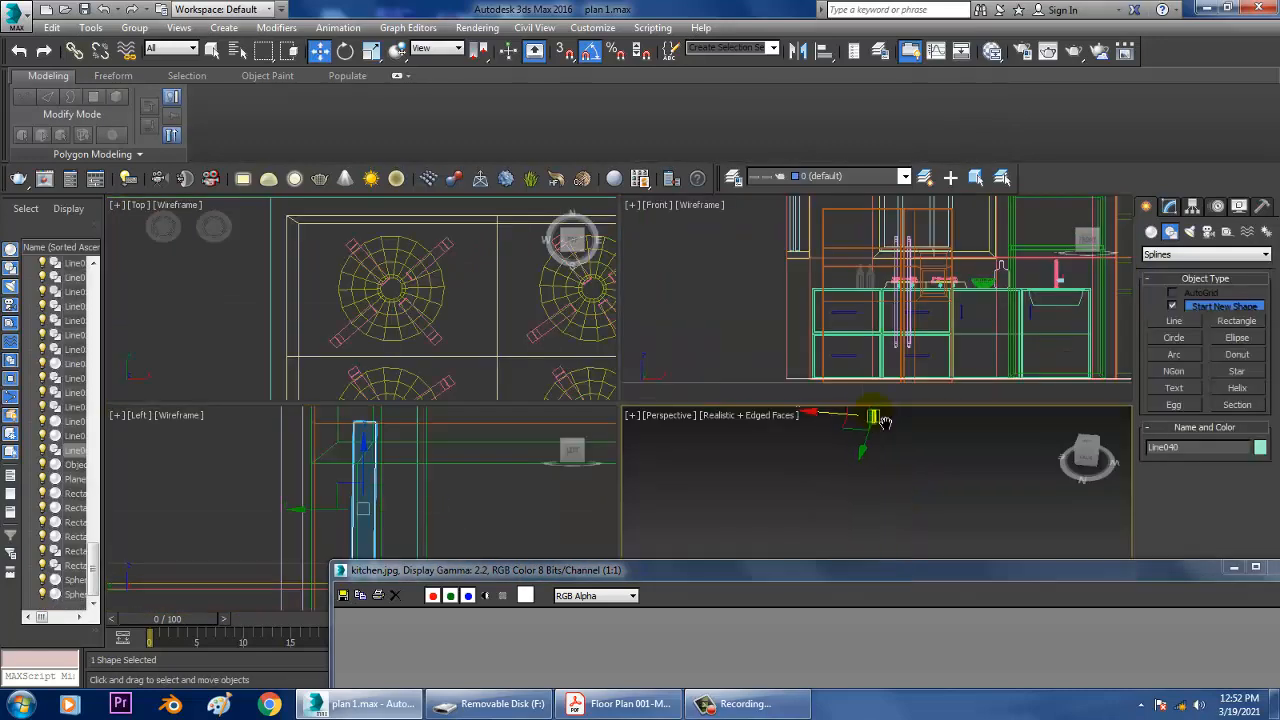
key("alt+w")
middle_click_drag(859, 405, 829, 405, "alt")
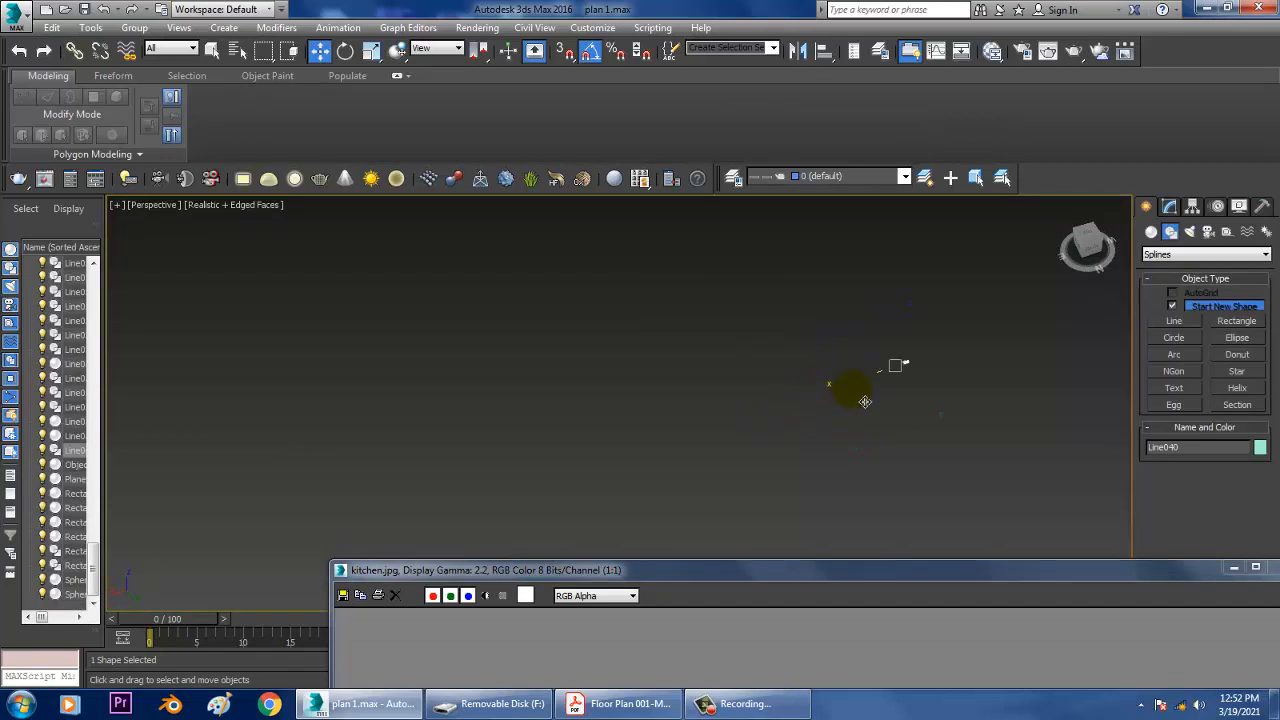
middle_click_drag(868, 401, 785, 408, "alt")
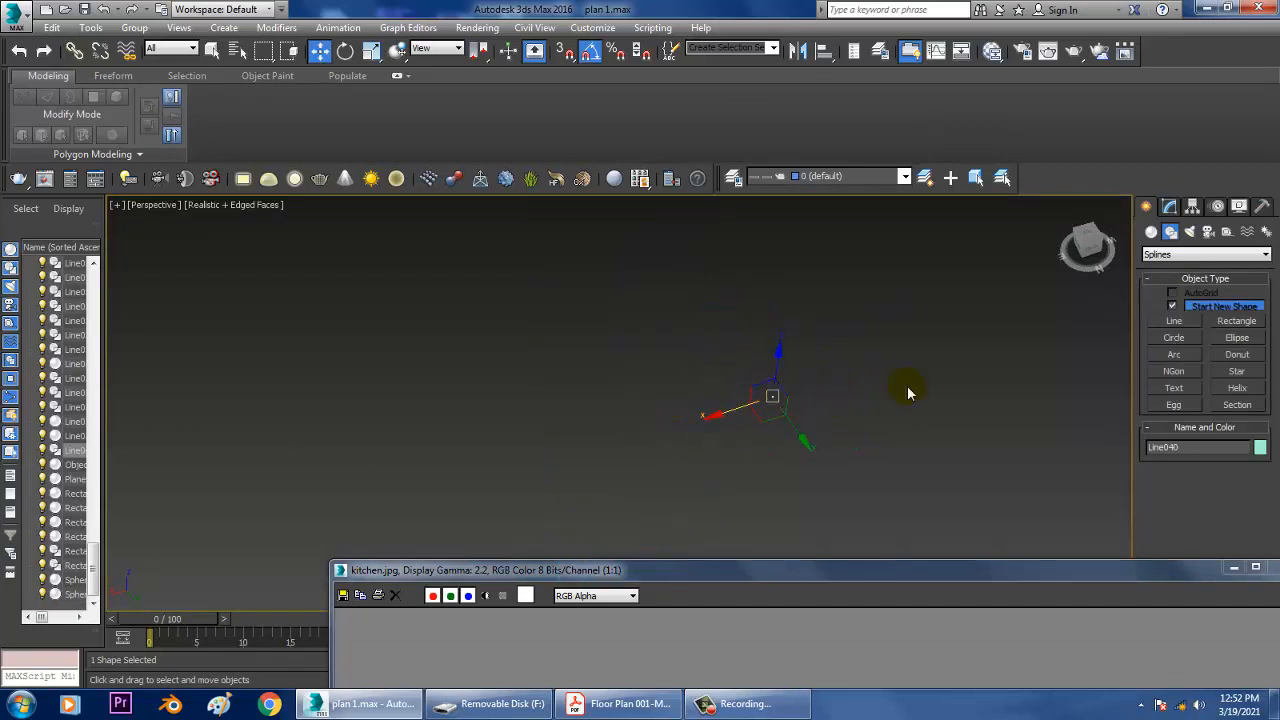
scroll(697, 423, "down", 3)
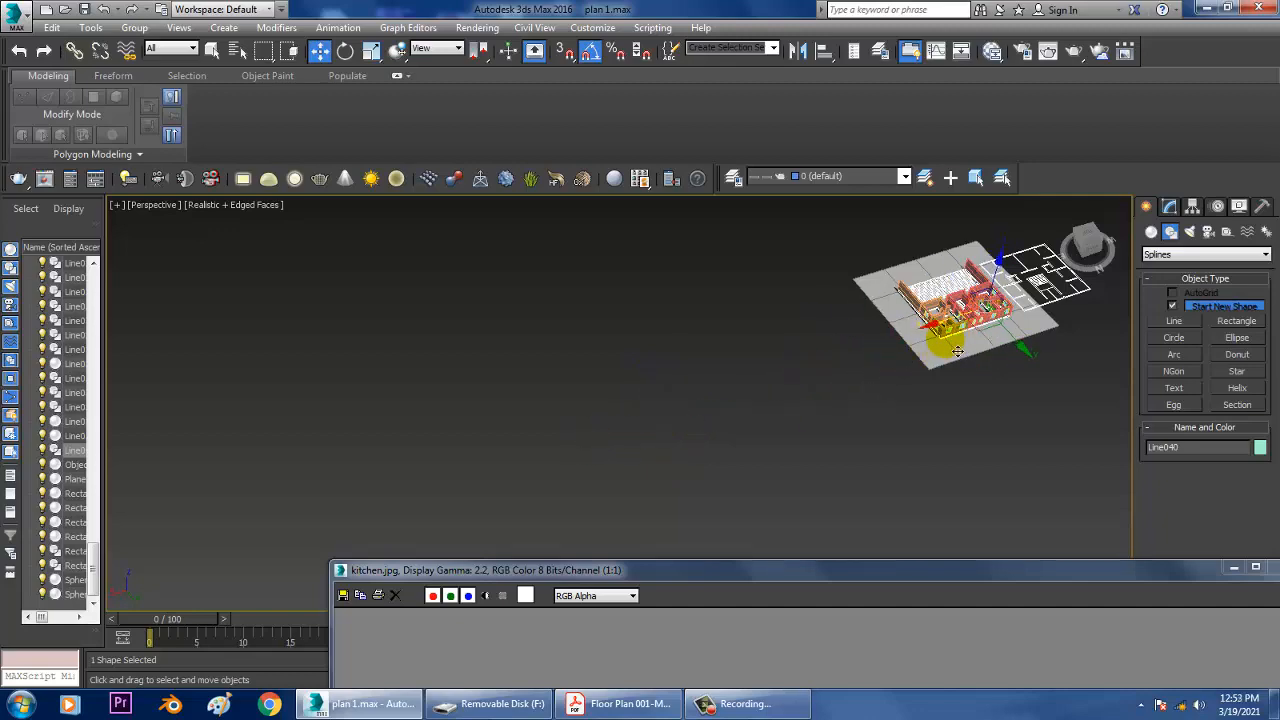
scroll(957, 351, "up", 6)
scroll(903, 386, "down", 4)
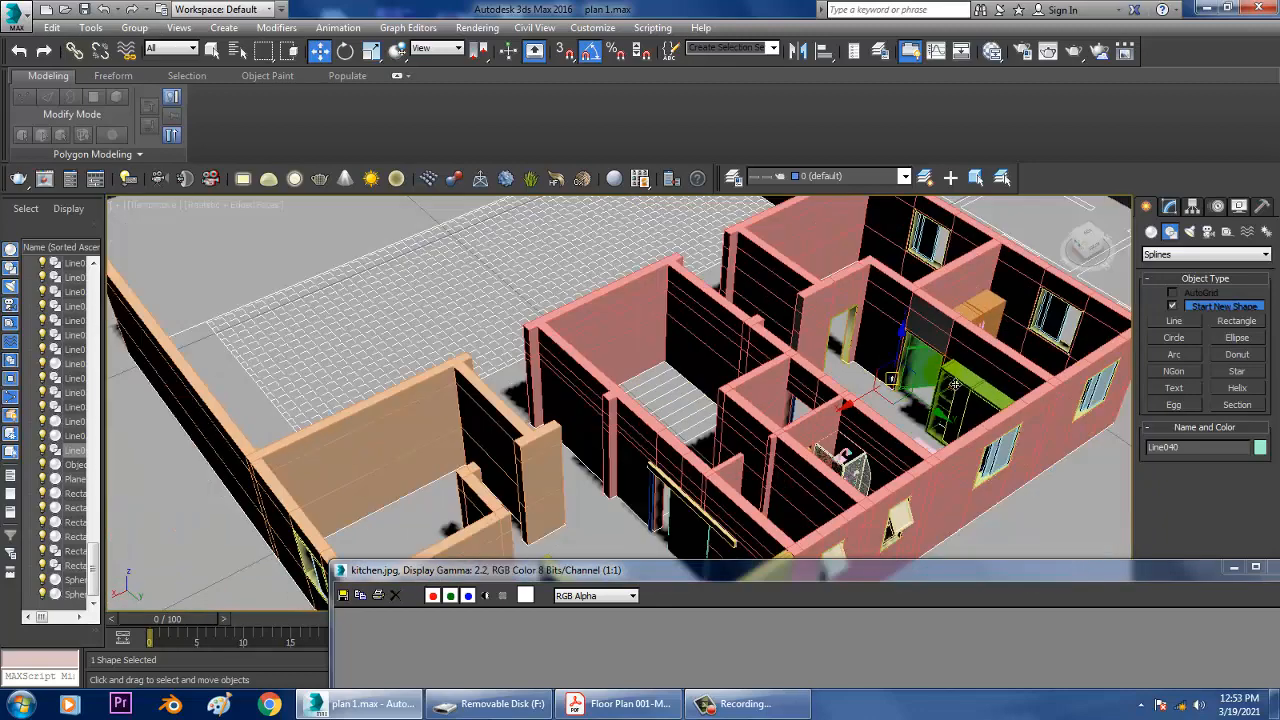
scroll(955, 385, "down", 4)
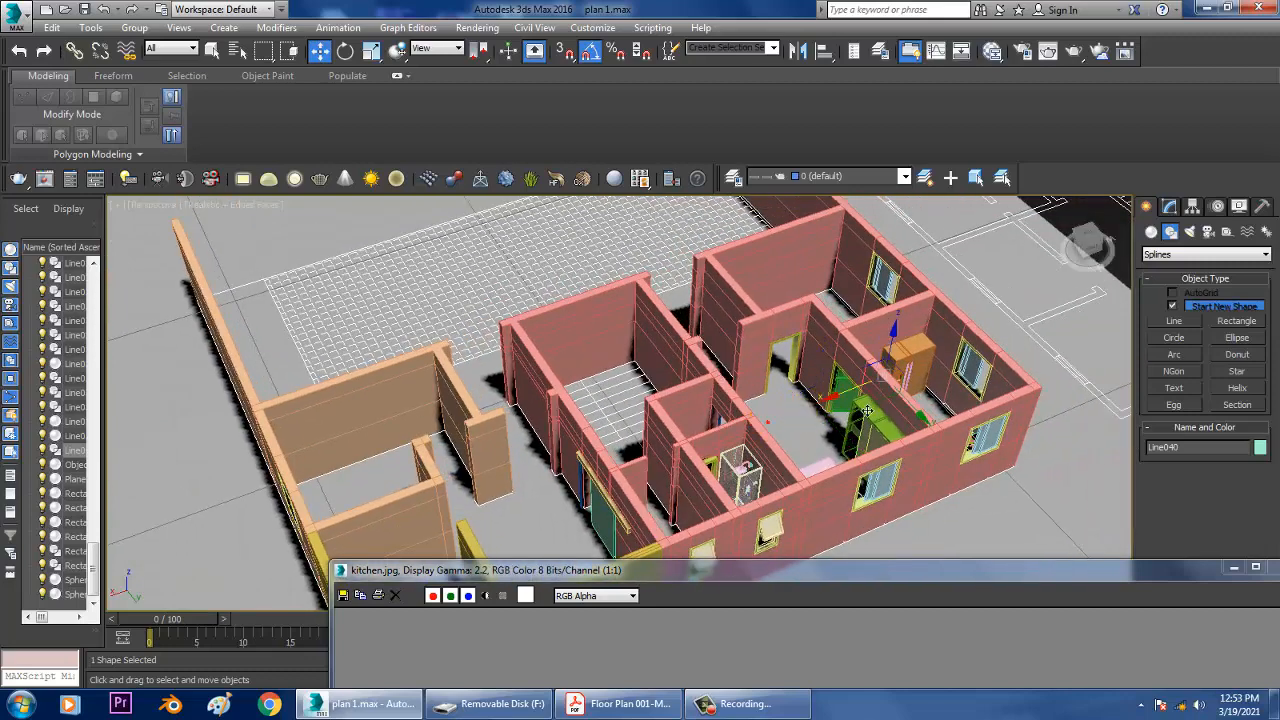
scroll(869, 409, "up", 10)
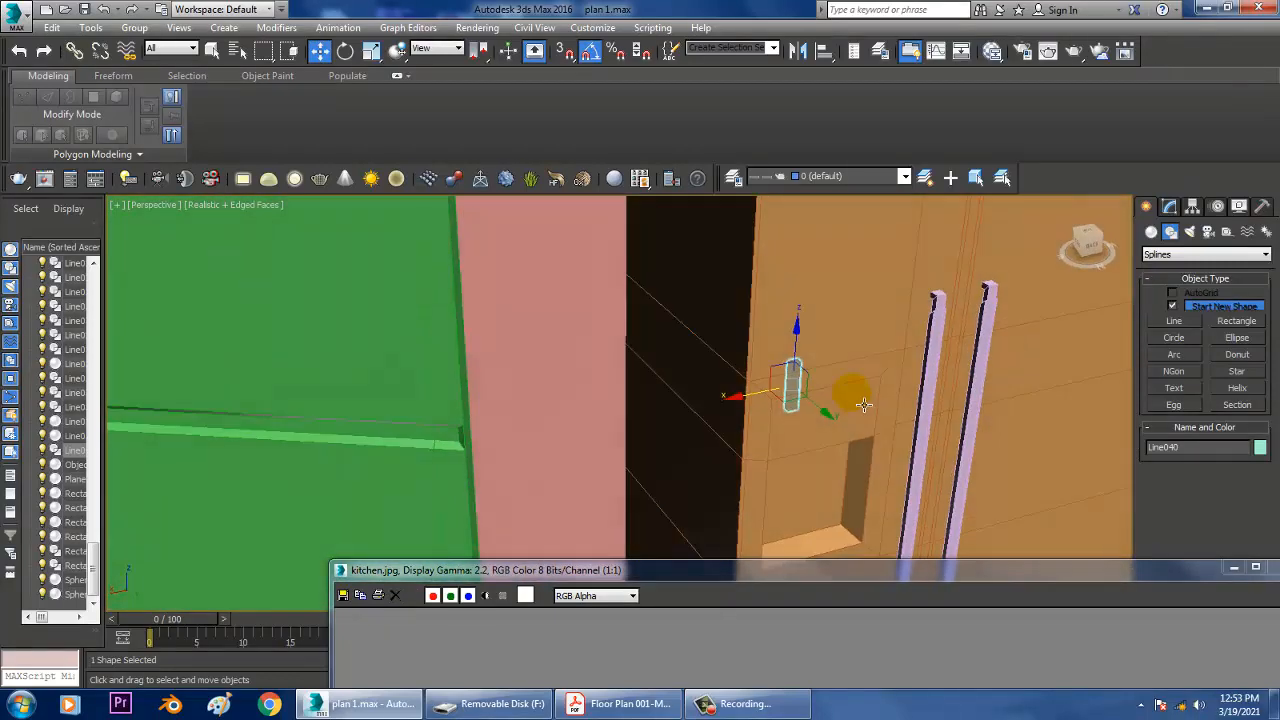
mouse_move(864, 404)
middle_mouse_down("alt")
mouse_move(833, 369)
mouse_move(731, 406)
mouse_move(807, 381)
mouse_move(783, 323)
mouse_move(801, 329)
middle_mouse_up("alt")
key("z")
scroll(807, 381, "down", 3)
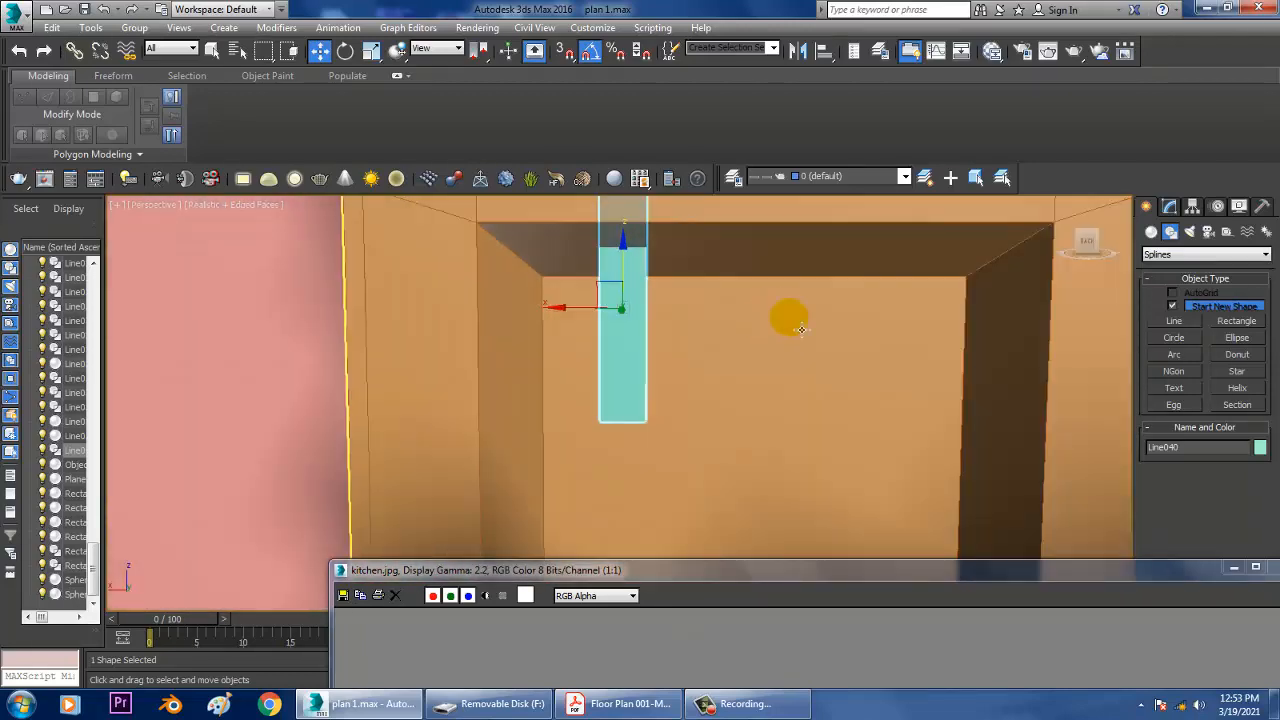
Switch the line's rendering to a radial cross-section with a thickness of 0 2/32'
left_click(1169, 206)
left_click_drag(1174, 443, 1174, 511)
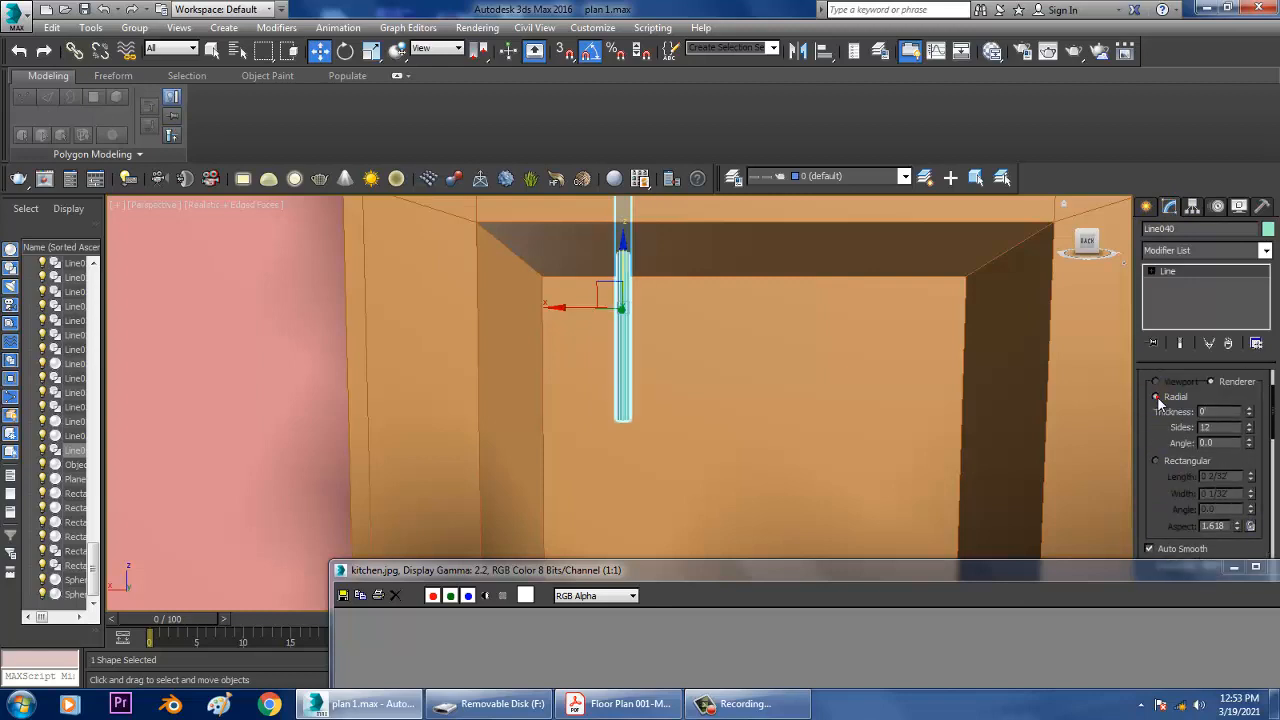
left_click_drag(1176, 428, 1176, 462)
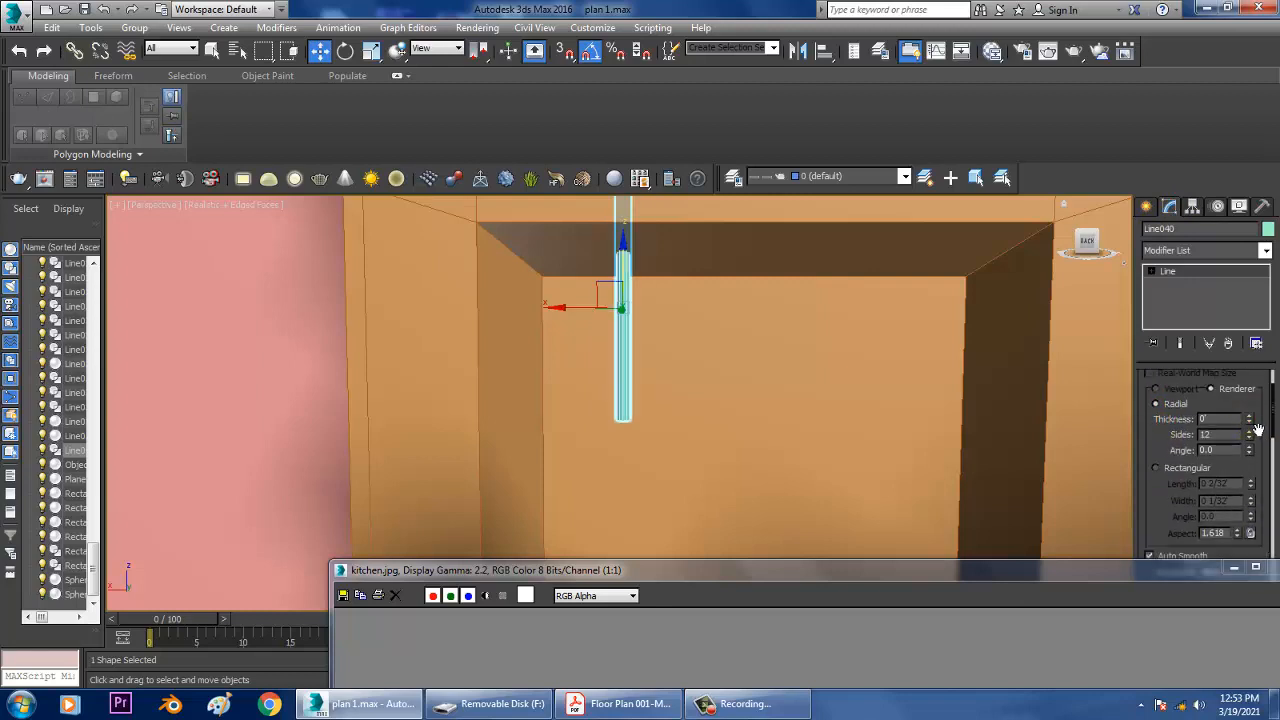
mouse_move(1248, 421)
left_mouse_down()
mouse_move(1250, 350)
mouse_move(1250, 405)
left_mouse_up()
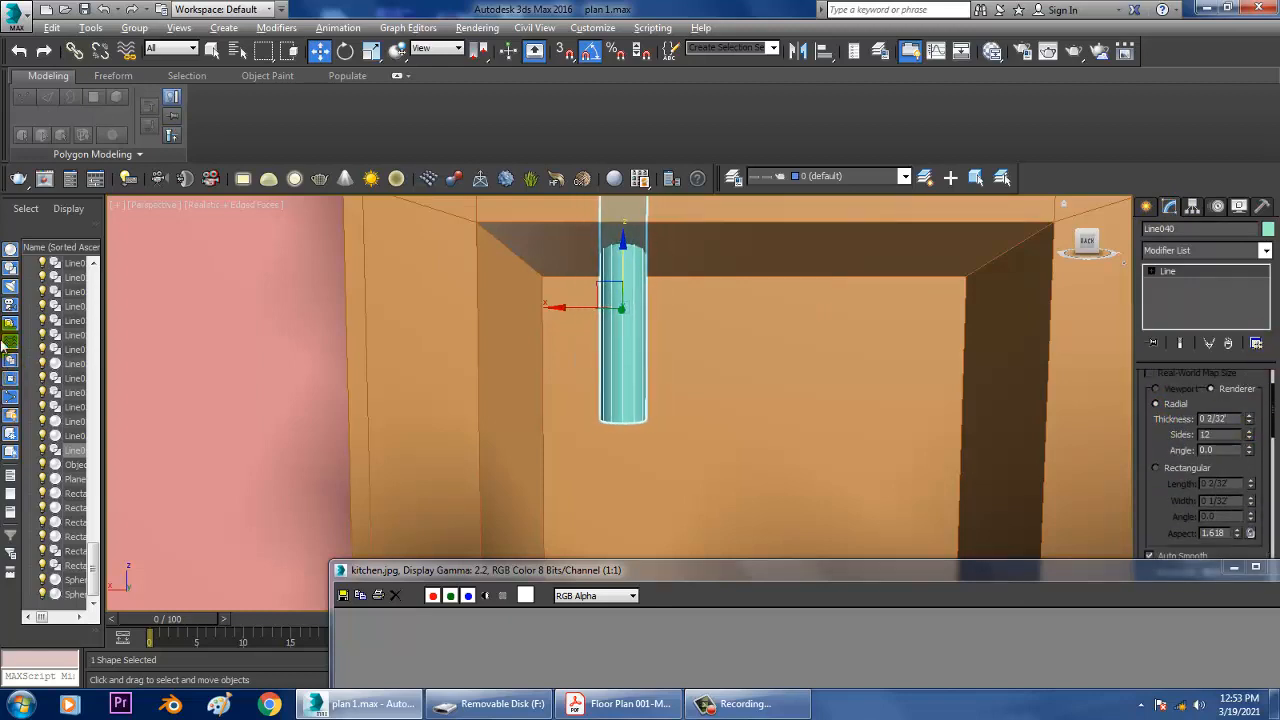
Slide the dispenser tube along X toward the middle of the recess and check its placement
middle_click_drag(560, 278, 596, 334, "alt")
left_click_drag(573, 327, 655, 318)
middle_click_drag(655, 318, 758, 287, "alt")
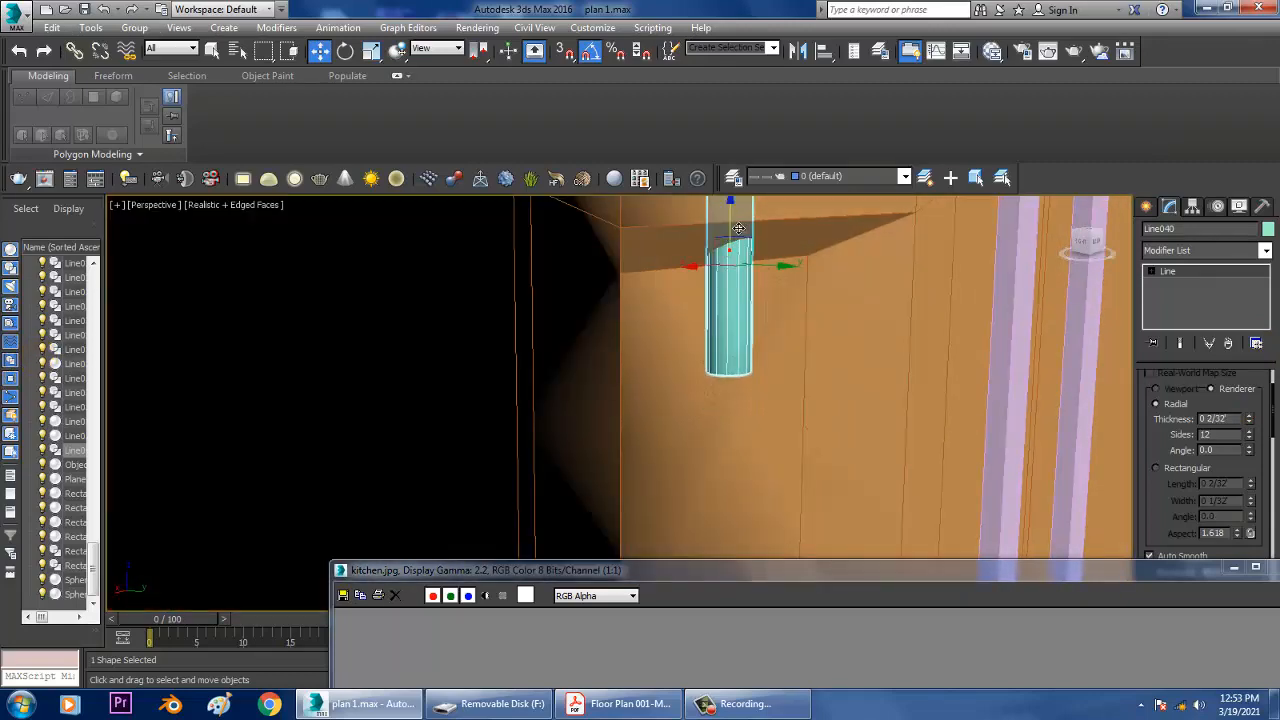
middle_click_drag(738, 229, 713, 279, "alt")
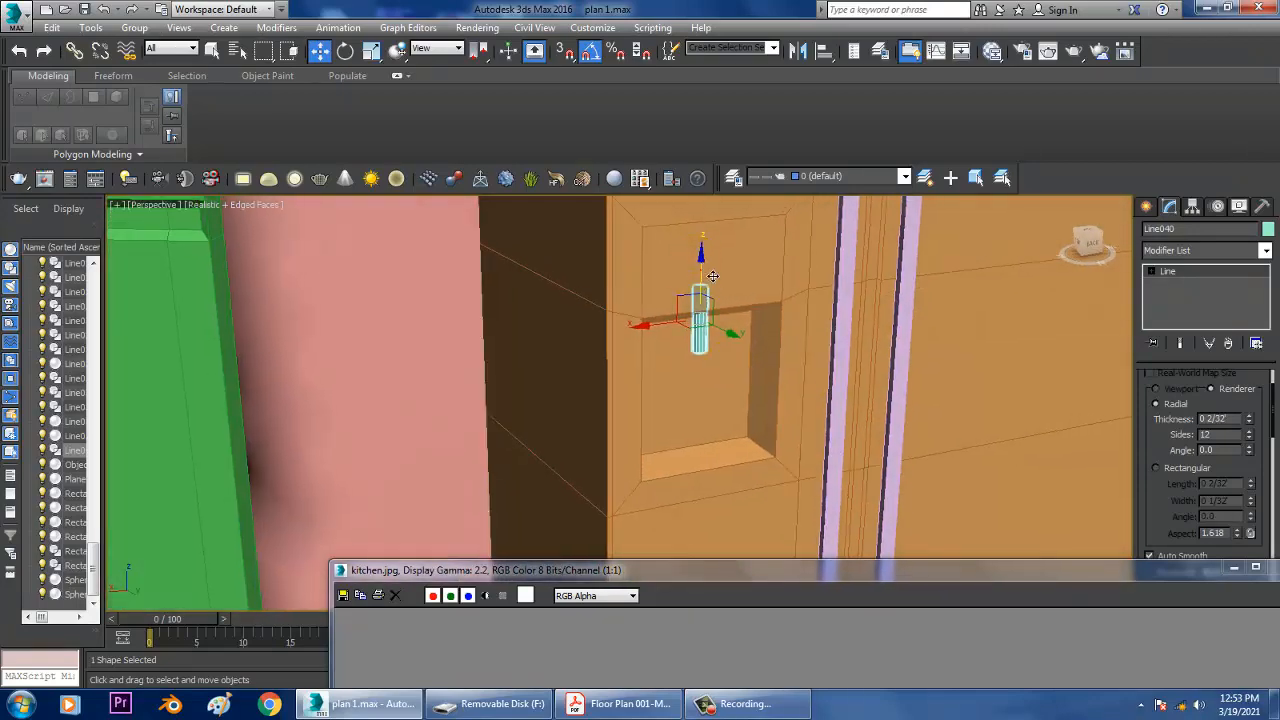
scroll(714, 306, "down", 10)
key("z")
Examine the refrigerator with its dispenser and handles beside the kitchen reference image
middle_click_drag(726, 325, 590, 476, "alt")
scroll(803, 437, "down", 4)
scroll(806, 451, "down", 5)
left_click_drag(553, 572, 539, 435)
scroll(606, 357, "up", 4)
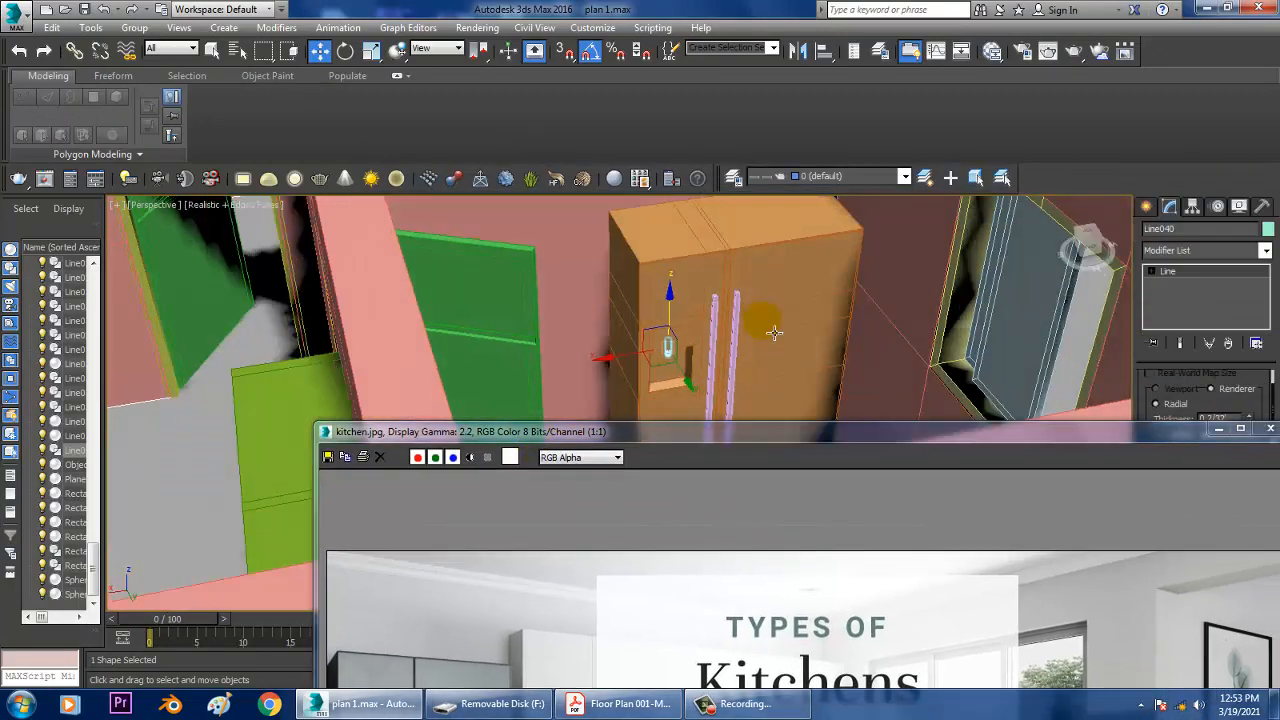
scroll(738, 344, "down", 3)
middle_click_drag(750, 339, 757, 336, "alt")
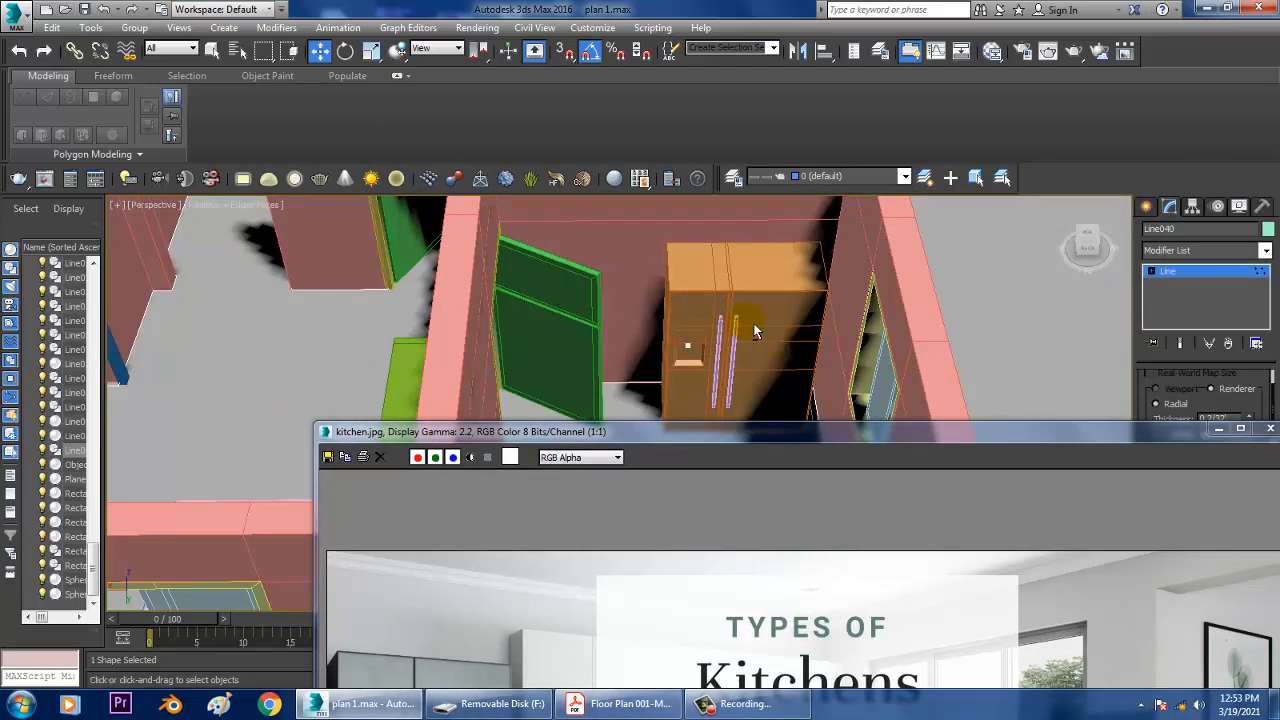
middle_click_drag(755, 331, 677, 376, "alt")
scroll(826, 343, "down", 2)
Minimize the kitchen reference image and collapse the modeling ribbon to enlarge the viewport
left_click(1219, 430)
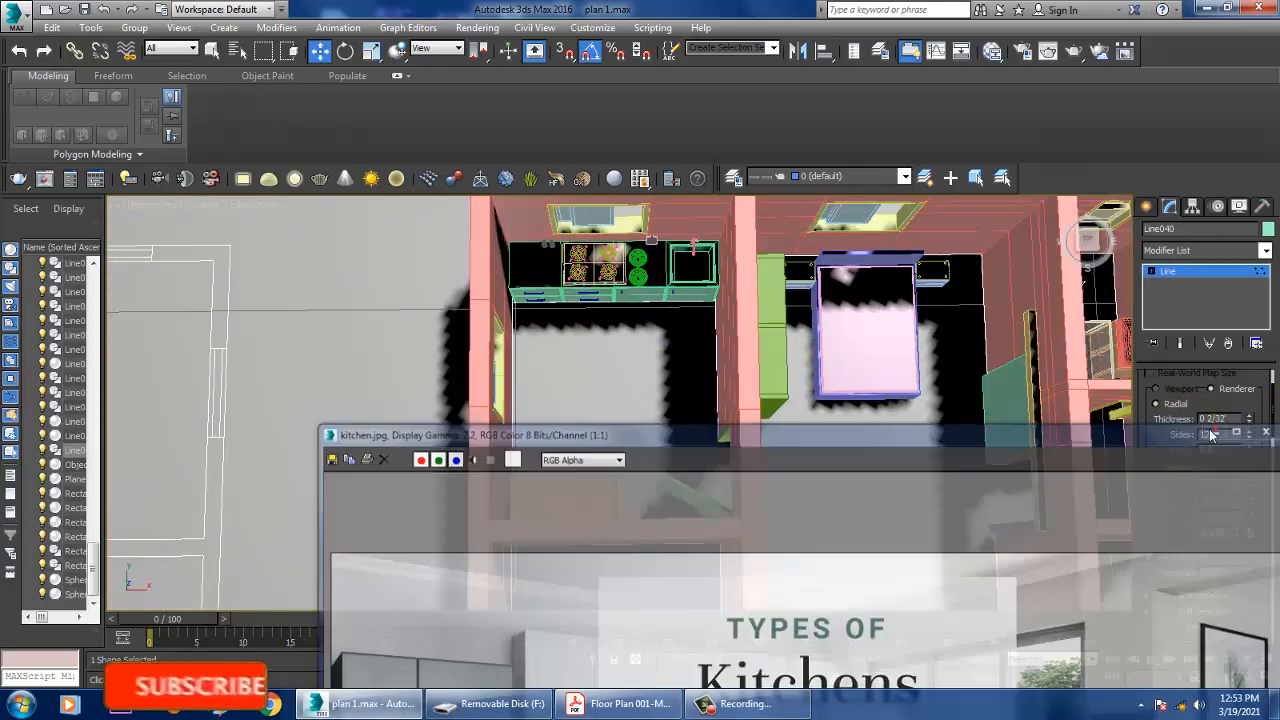
middle_click_drag(900, 425, 800, 420, "alt")
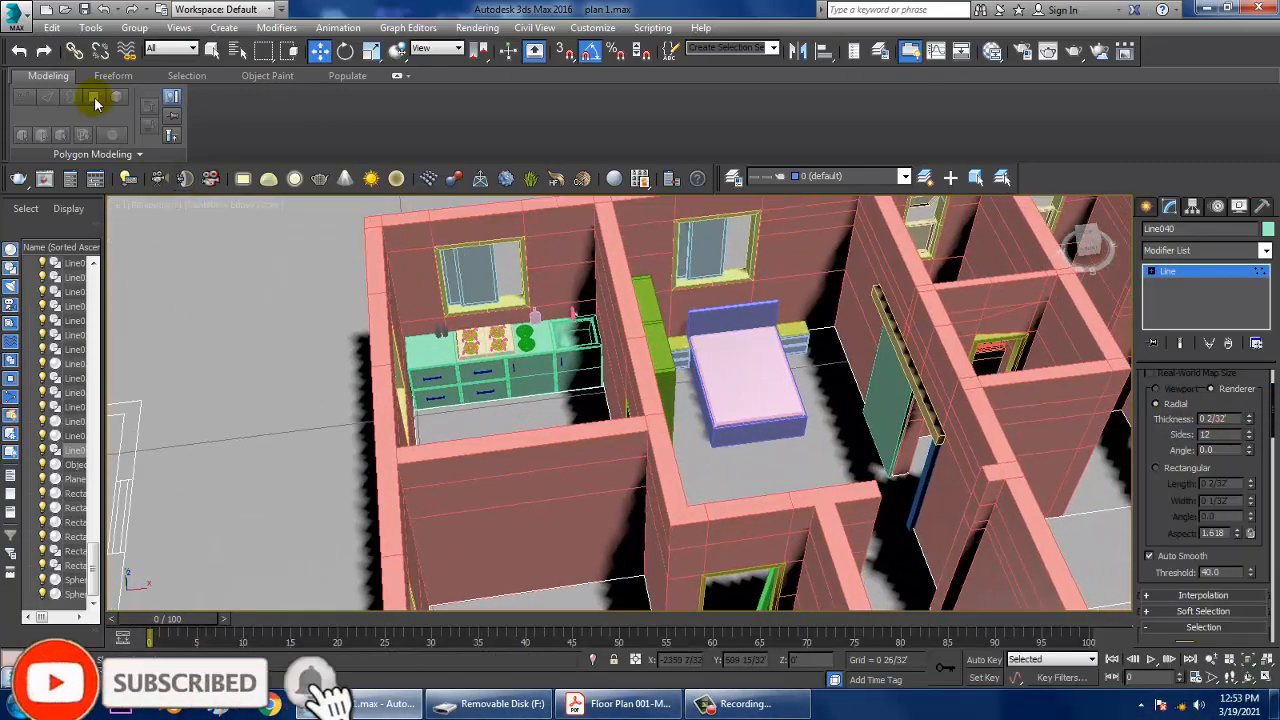
double_click(57, 80)
Examine the house plan's furnished rooms from several angles, including the bedroom, kitchen and refrigerator
middle_click_drag(748, 352, 590, 257, "alt")
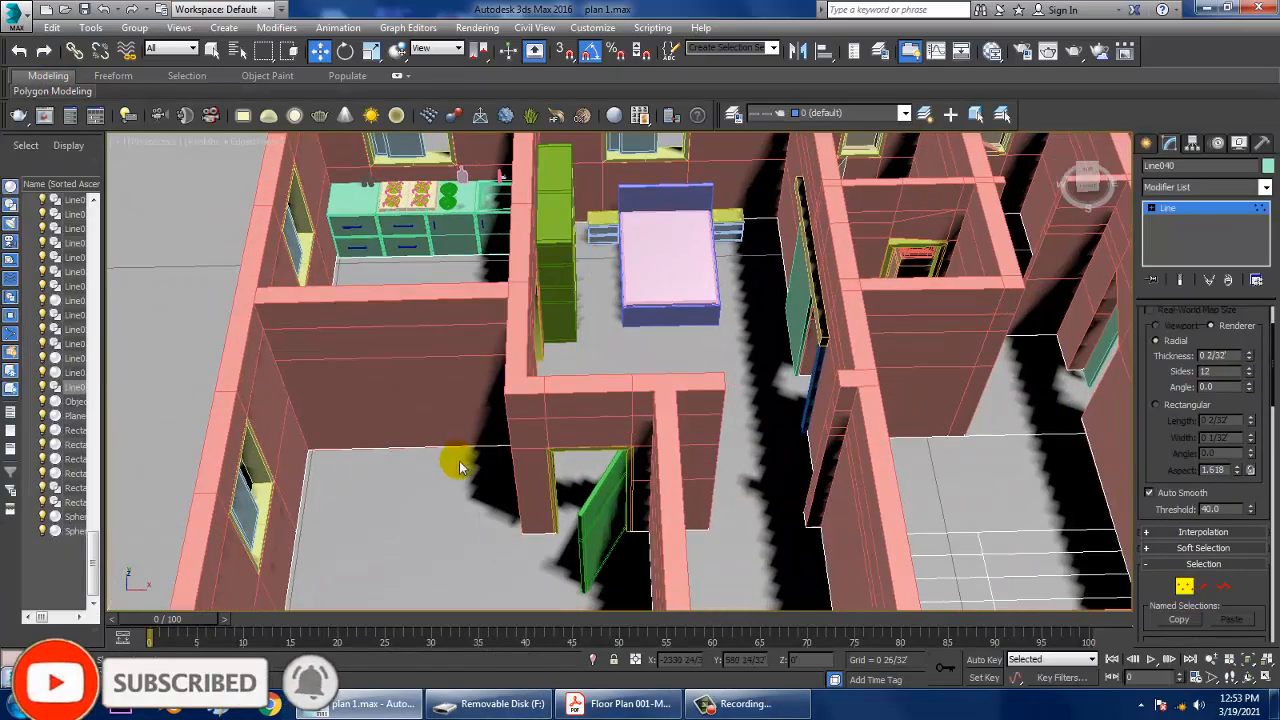
middle_click_drag(740, 404, 754, 451)
middle_click_drag(654, 298, 614, 277, "alt")
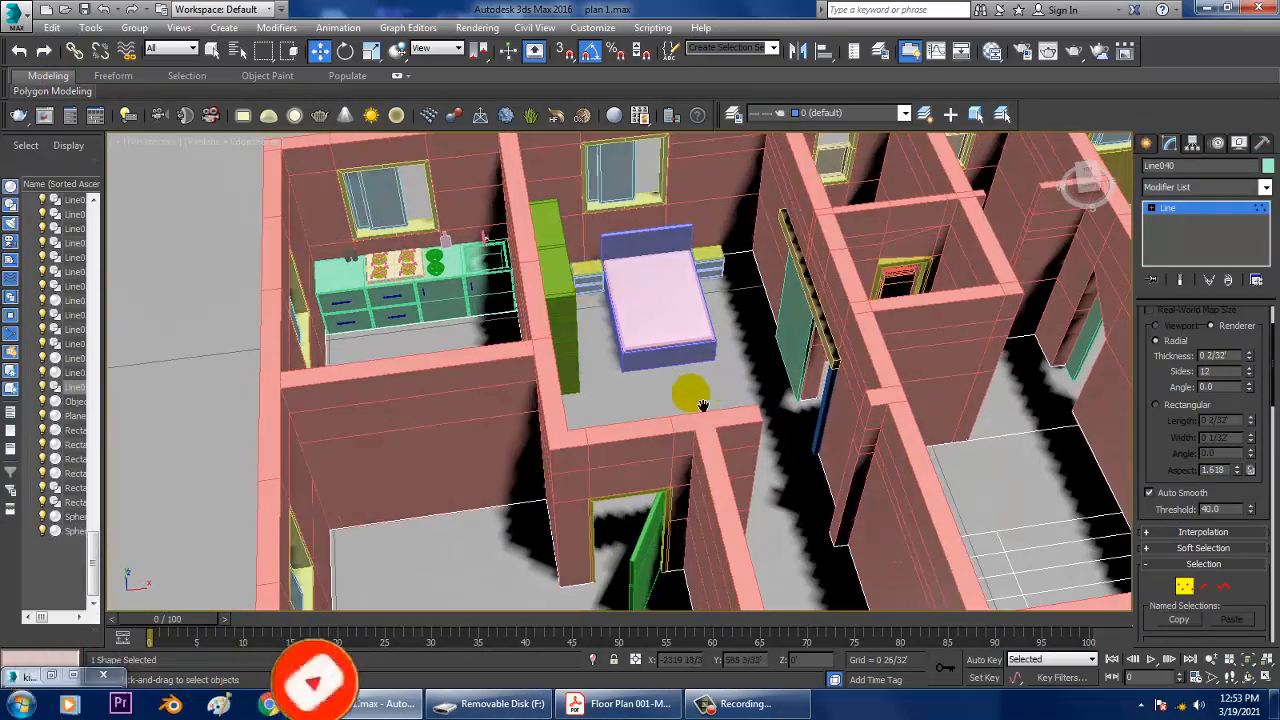
middle_click_drag(698, 402, 757, 345)
middle_click_drag(563, 412, 685, 388, "alt")
middle_click_drag(685, 388, 815, 432)
scroll(731, 398, "up", 5)
middle_click_drag(815, 432, 866, 429, "alt")
scroll(850, 414, "down", 3)
scroll(846, 412, "up", 3)
scroll(866, 429, "down", 3)
middle_click_drag(727, 409, 912, 345, "alt")
scroll(655, 352, "up", 3)
middle_click_drag(585, 271, 676, 448, "alt")
key("z")
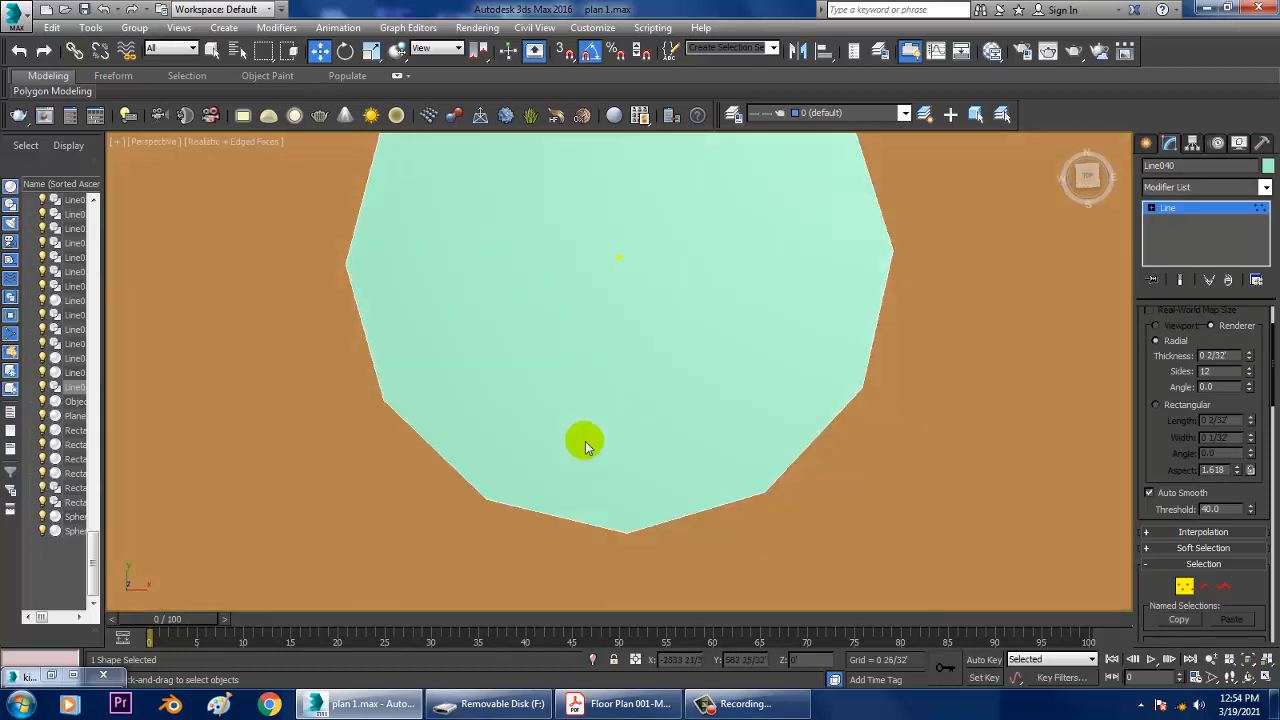
scroll(592, 440, "down", 8)
scroll(817, 443, "down", 4)
scroll(817, 467, "down", 1)
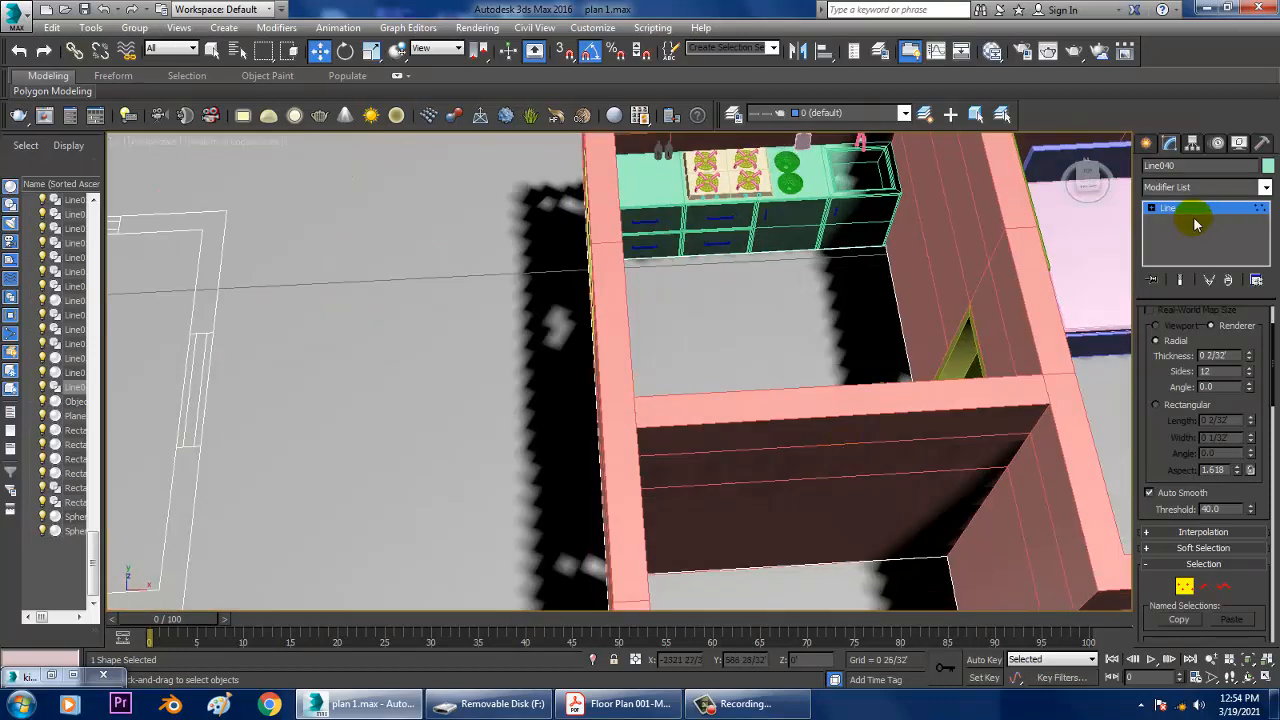
middle_click_drag(890, 300, 598, 234, "alt")
Switch to Expert Mode and review the kitchen's counter, hob, sink and refrigerator from several angles
key("ctrl+x")
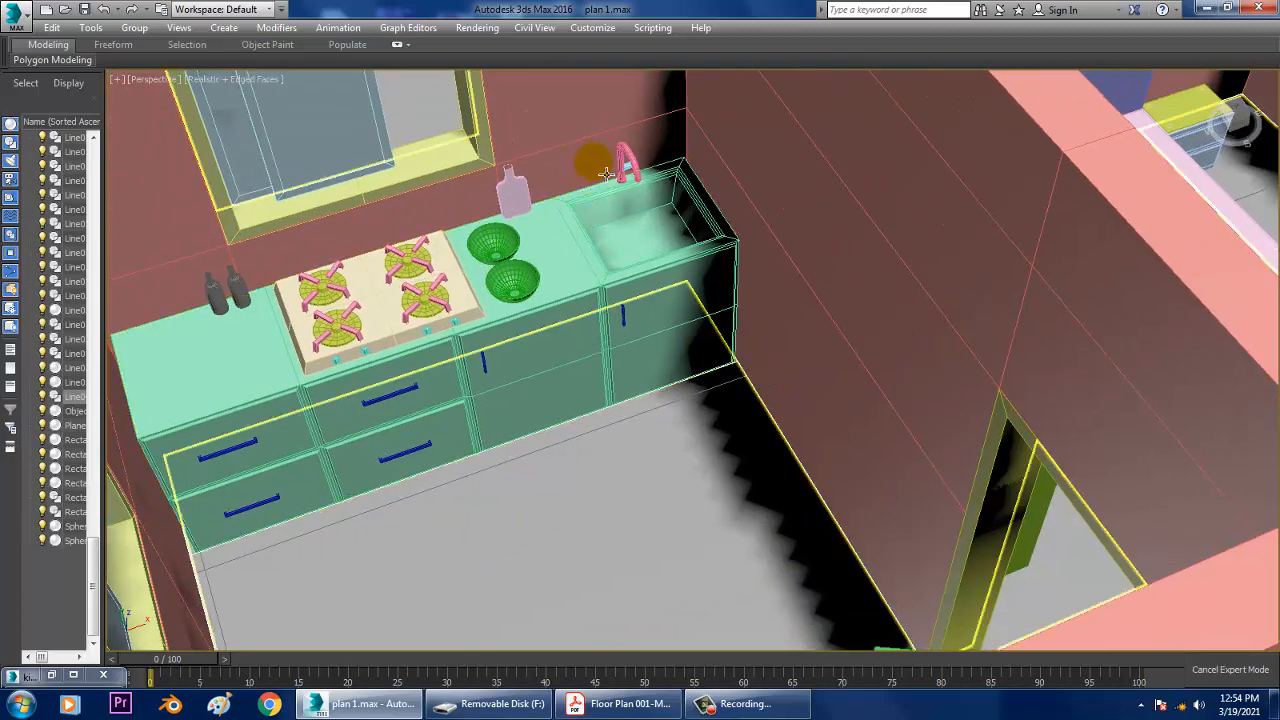
scroll(560, 380, "down", 3)
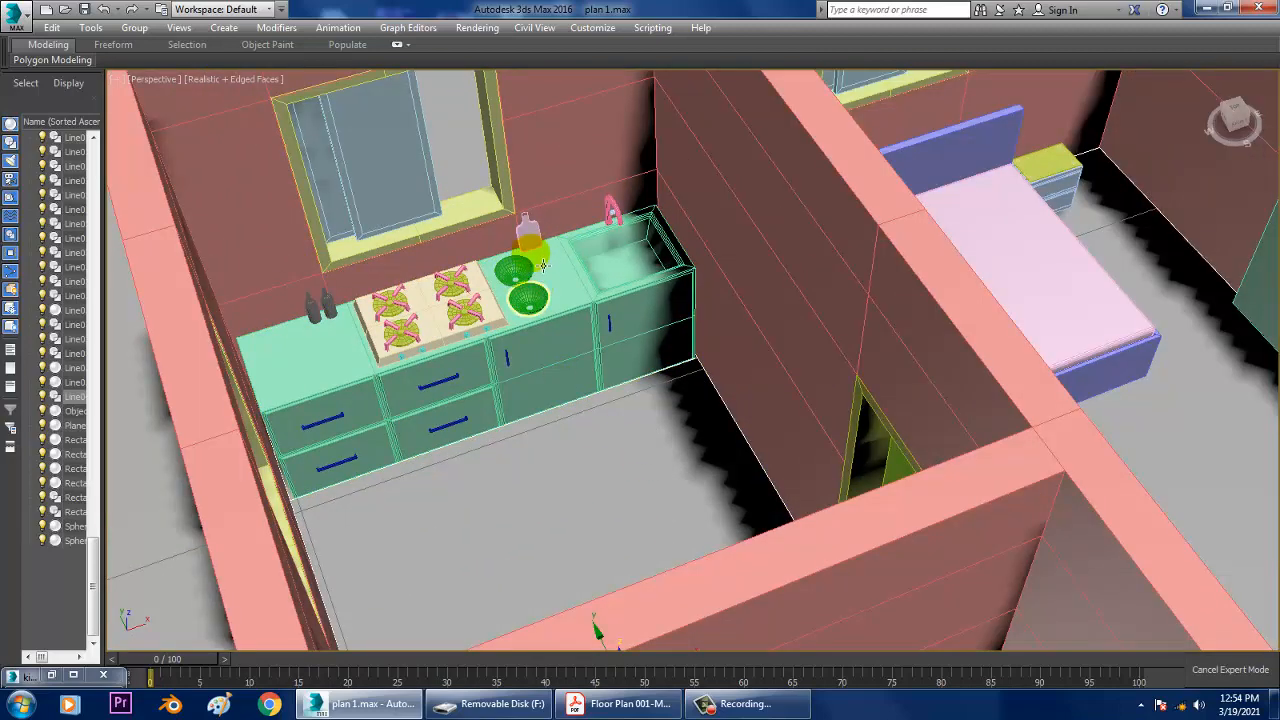
scroll(548, 302, "down", 10)
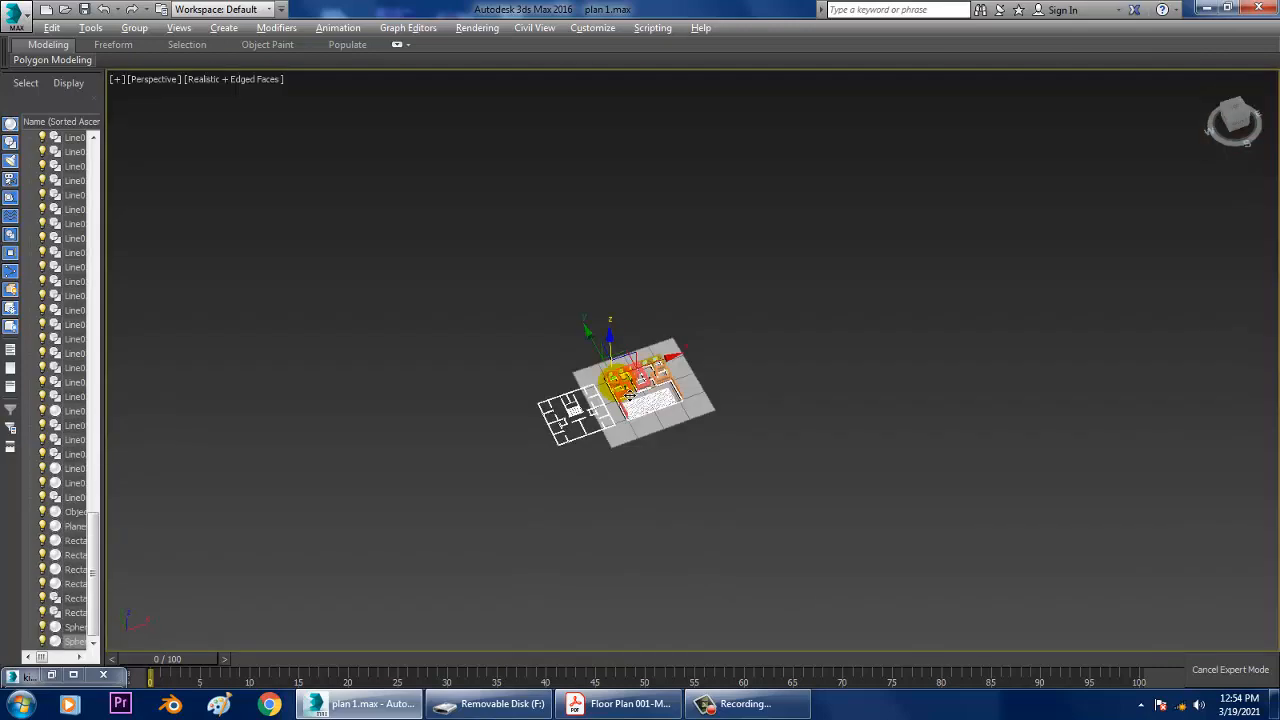
middle_click_drag(616, 384, 648, 385, "alt")
key("z")
scroll(815, 382, "down", 10)
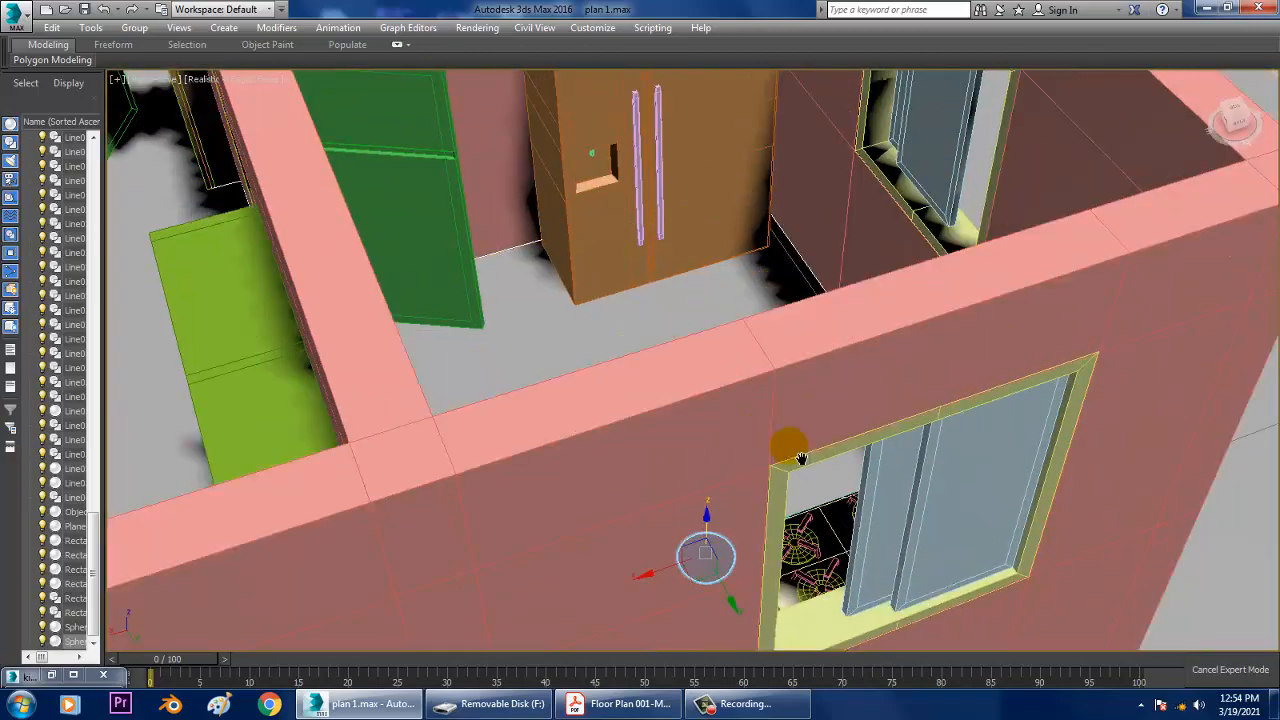
middle_click_drag(801, 458, 794, 537)
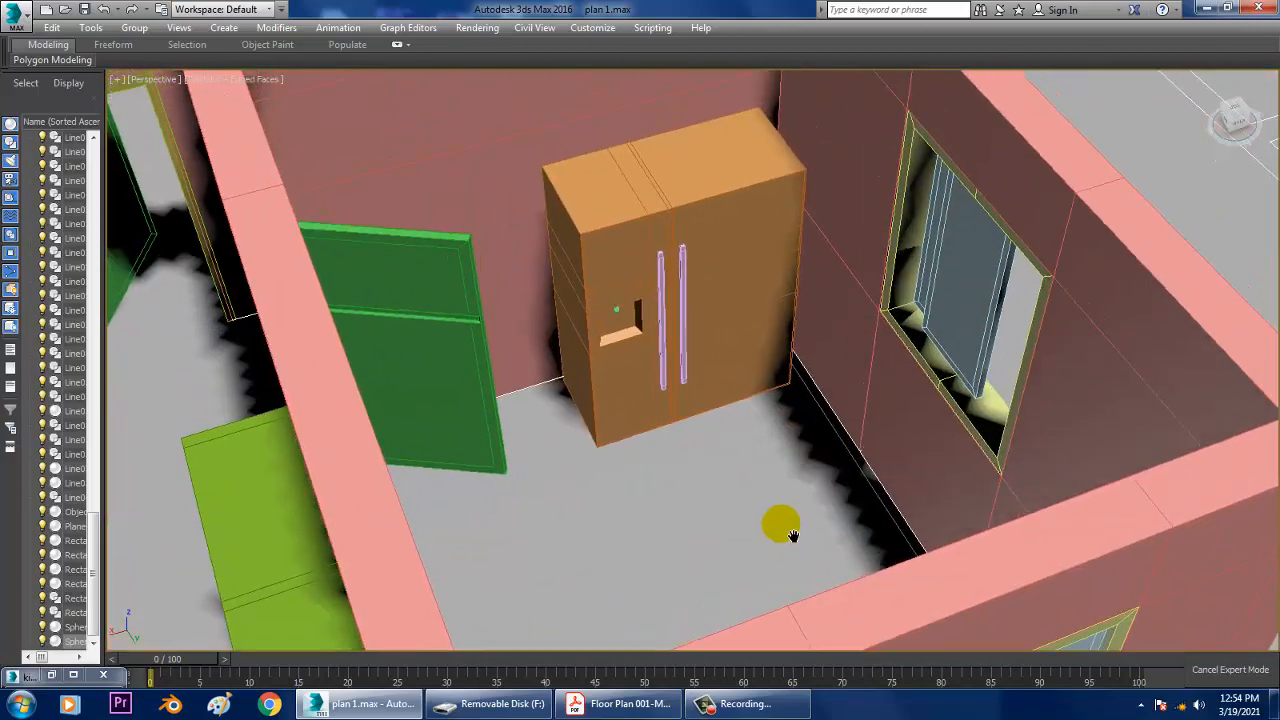
middle_click_drag(636, 428, 738, 437, "alt")
scroll(738, 437, "down", 3)
middle_click_drag(625, 470, 740, 430)
mouse_move(614, 415)
middle_mouse_down()
mouse_move(455, 380)
mouse_move(632, 411)
middle_mouse_up()
scroll(617, 419, "up", 3)
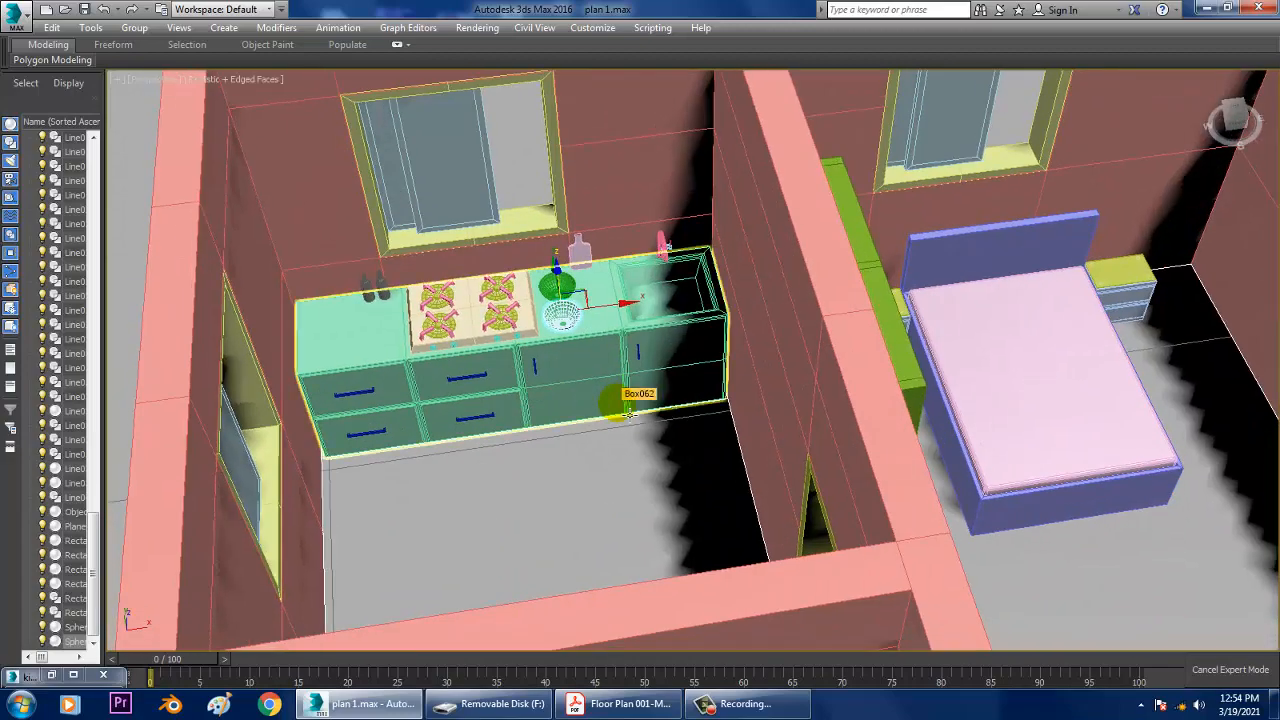